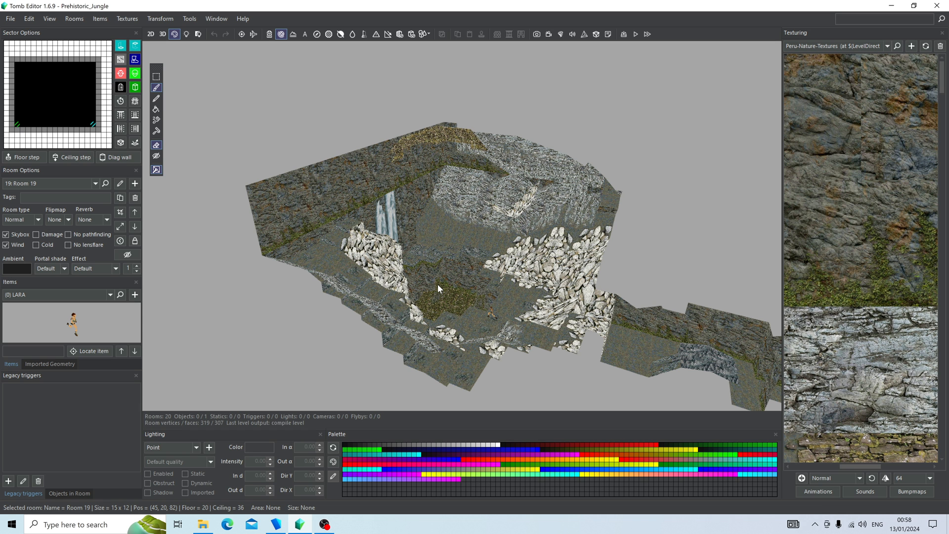
# Switch to the Waterfall Cave room and bring up the Peru-Water-Textures set for texturing
pyautogui.scroll(5, 494, 266)
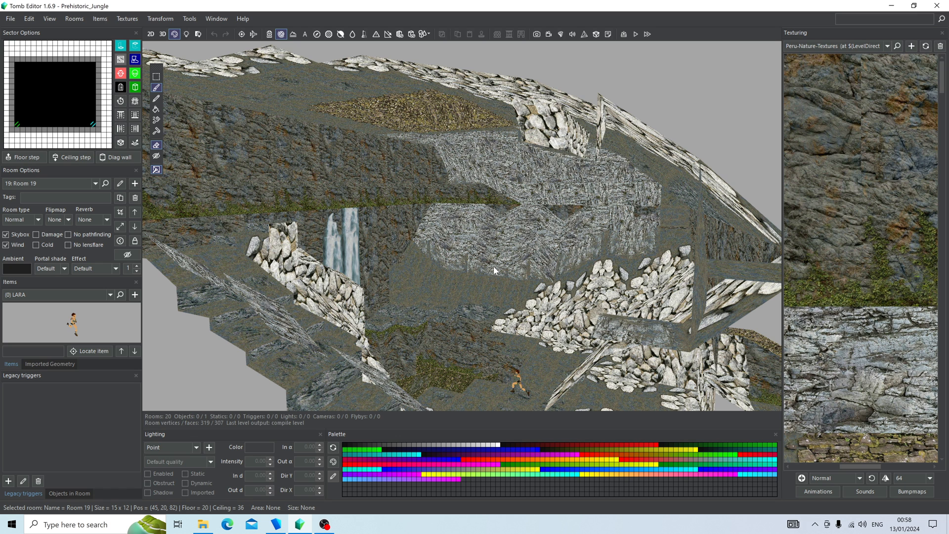
pyautogui.moveTo(464, 279)
pyautogui.mouseDown(button='right')
pyautogui.moveTo(471, 301)
pyautogui.moveTo(516, 324)
pyautogui.moveTo(435, 324)
pyautogui.moveTo(453, 307)
pyautogui.moveTo(432, 288)
pyautogui.moveTo(472, 289)
pyautogui.mouseUp(button='right')
pyautogui.click(472, 289)
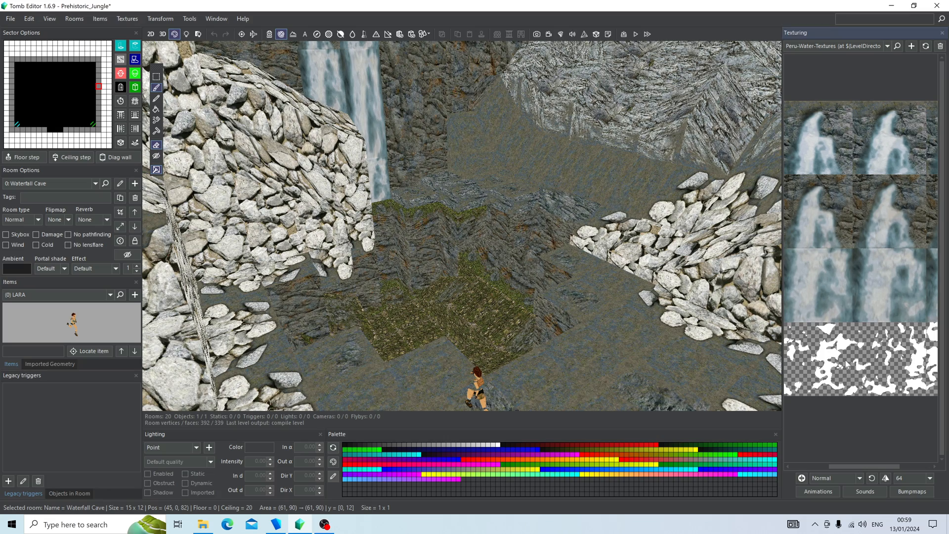
pyautogui.moveTo(886, 466); pyautogui.dragTo(830, 467)
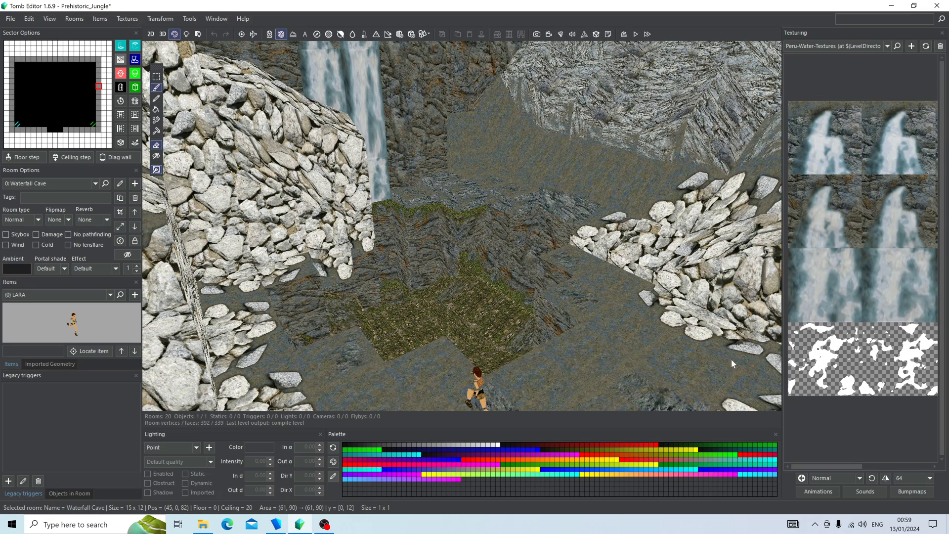
pyautogui.moveTo(584, 321); pyautogui.dragTo(532, 328, button='right')
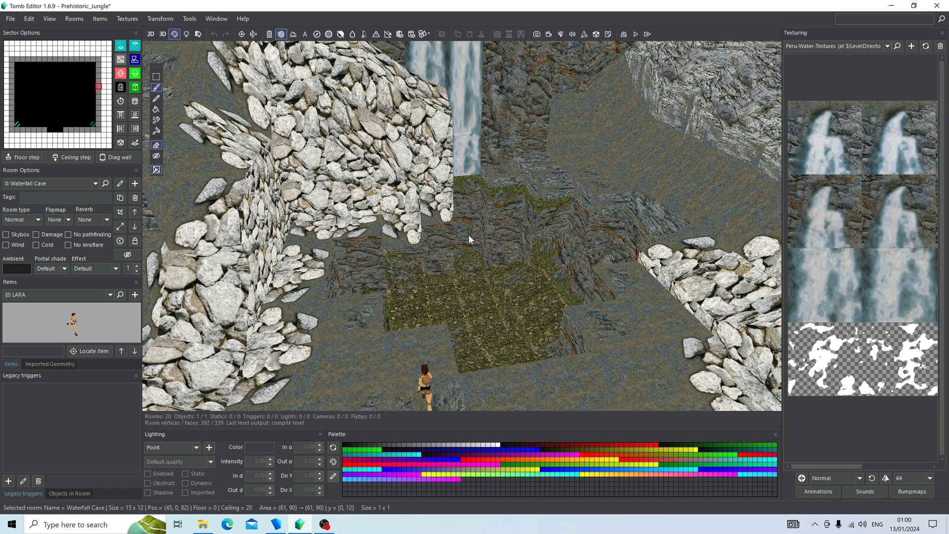
# Open the WaterfallCave Pool room, select its ceiling portal and make it textured and traversable (Toggle Opacity 2)
pyautogui.doubleClick(482, 292)
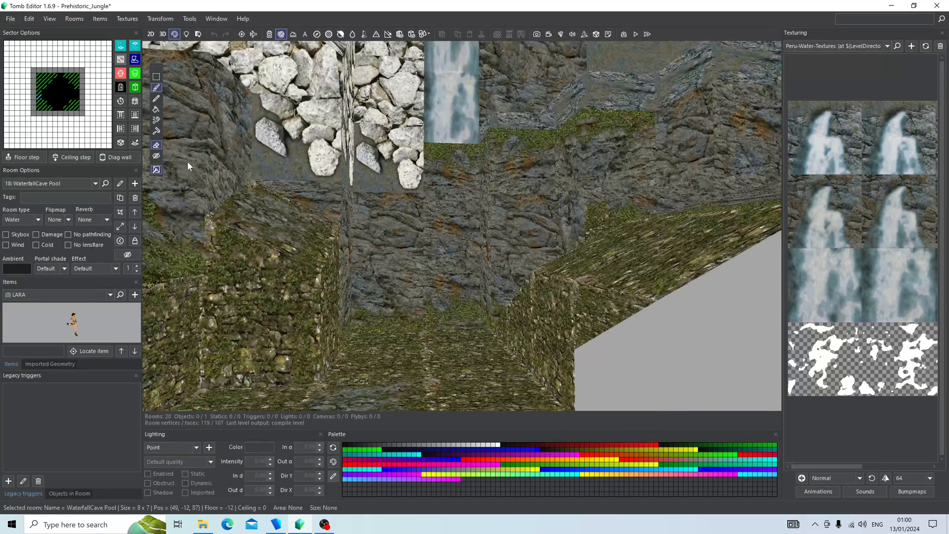
pyautogui.click(60, 87)
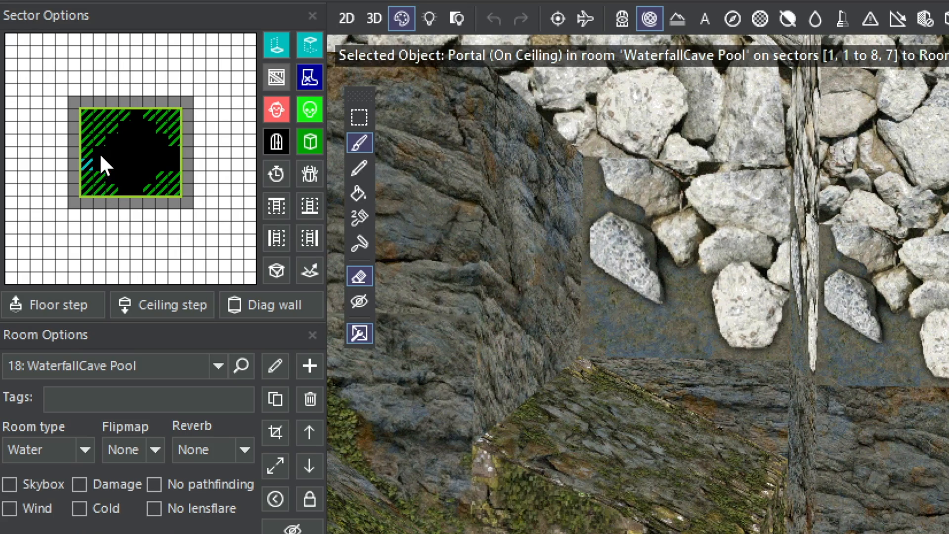
pyautogui.moveTo(637, 284); pyautogui.dragTo(657, 238, button='right')
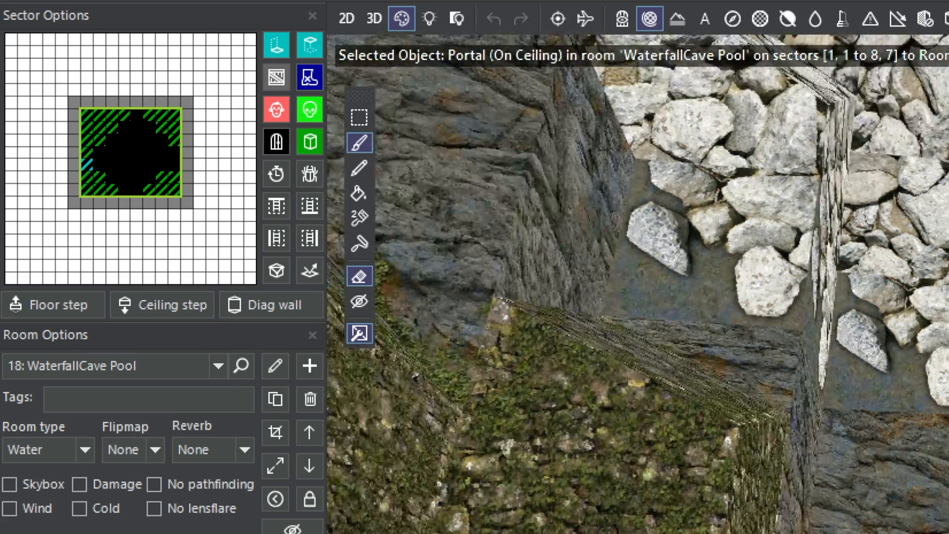
pyautogui.scroll(-2, 637, 284)
pyautogui.moveTo(637, 284); pyautogui.dragTo(663, 266, button='right')
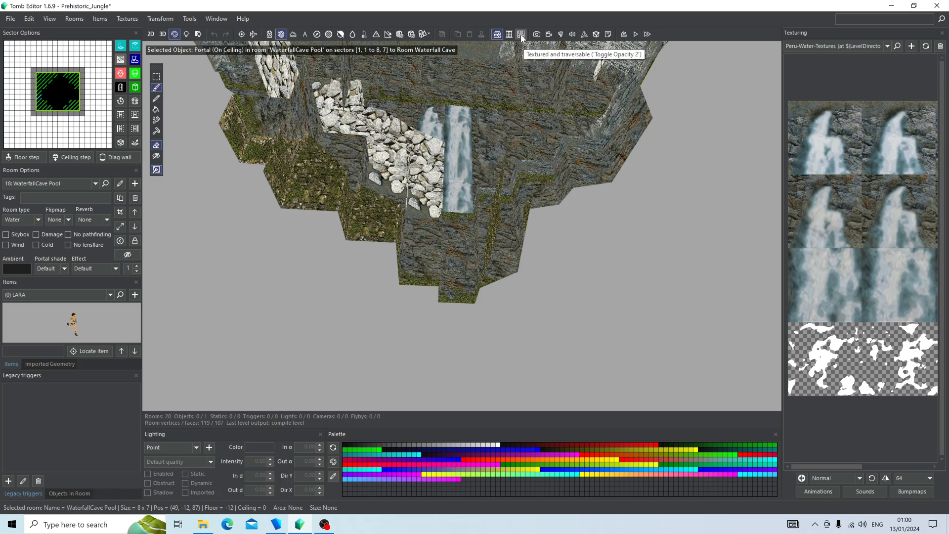
pyautogui.click(477, 136)
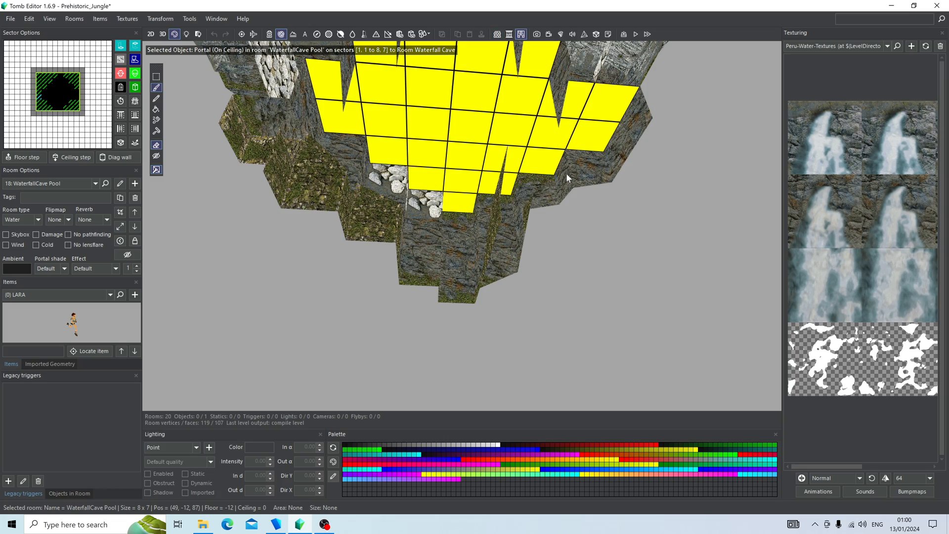
# Set the texture tile size to 256 and select the first white-patterned transparent water surface tile
pyautogui.moveTo(565, 173); pyautogui.dragTo(509, 165, button='right')
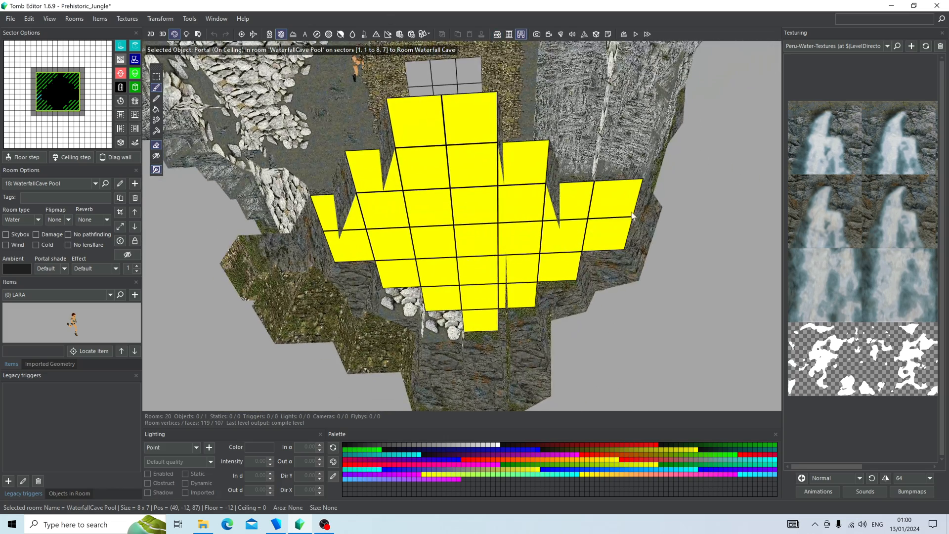
pyautogui.moveTo(406, 126); pyautogui.dragTo(493, 103, button='right')
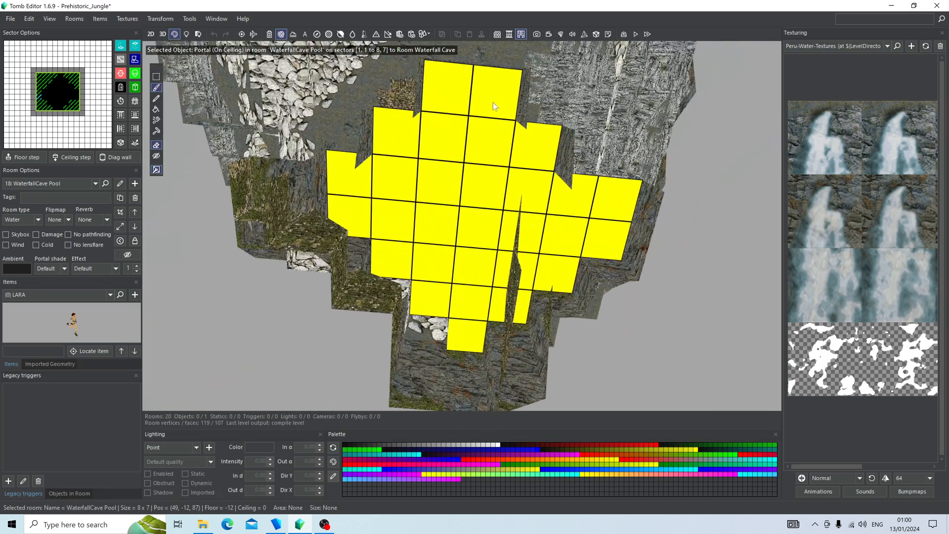
pyautogui.click(815, 349)
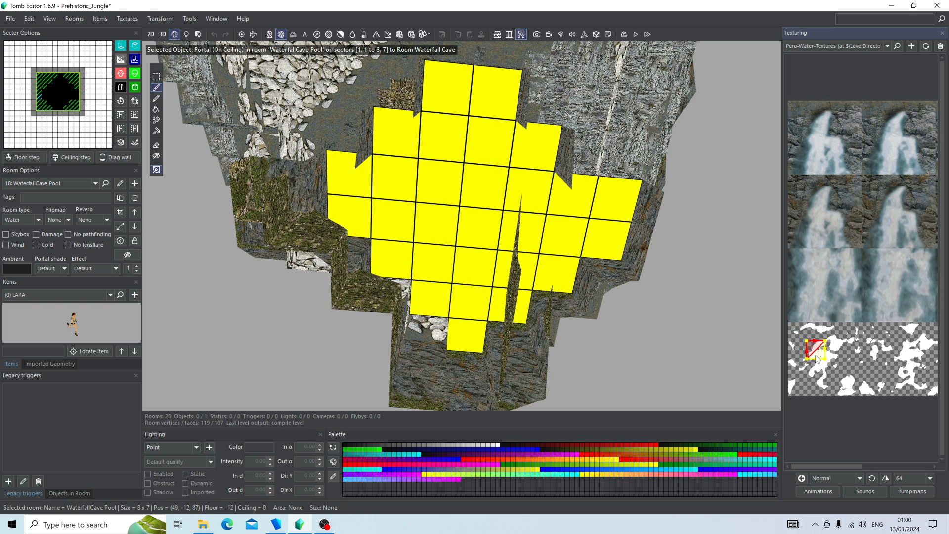
pyautogui.click(919, 480)
pyautogui.click(905, 515)
pyautogui.click(828, 363)
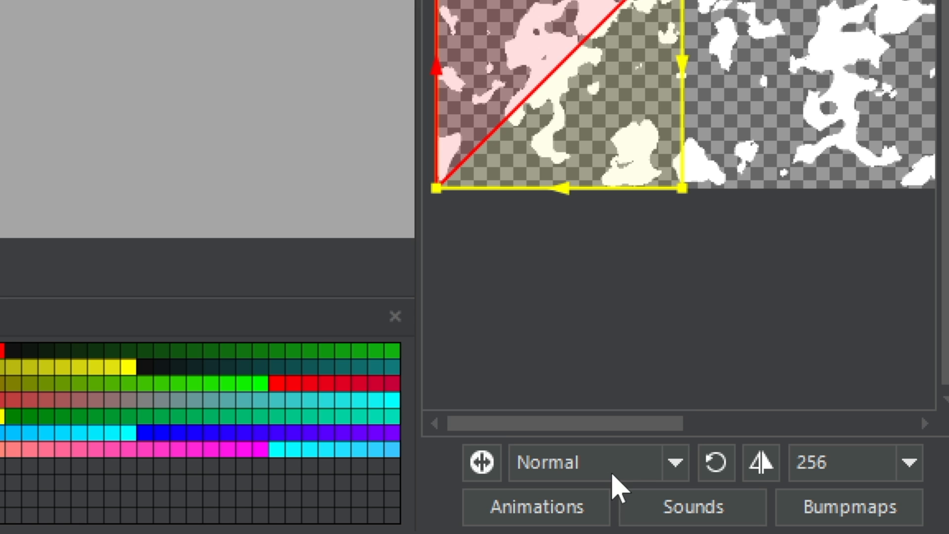
# Switch the texture blending mode to Additive and back to Normal
pyautogui.click(842, 478)
pyautogui.click(635, 292)
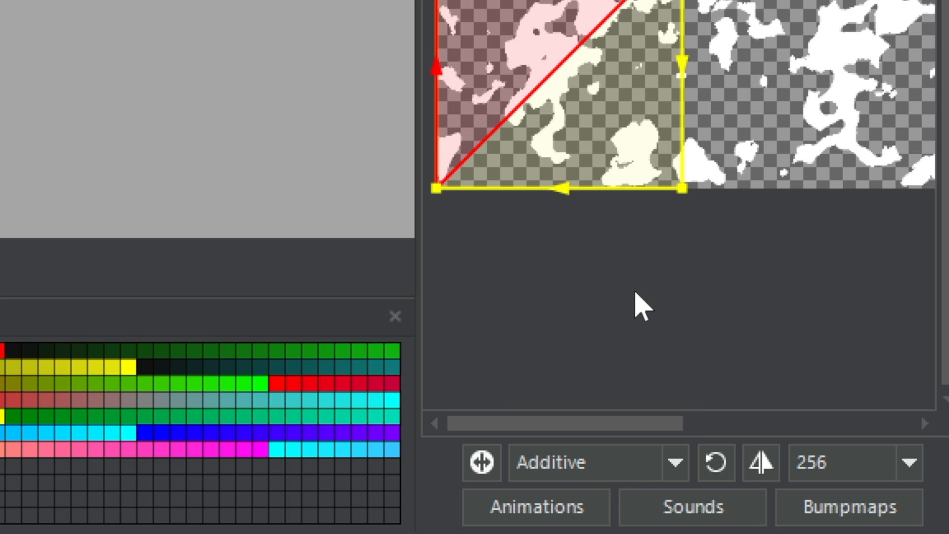
pyautogui.click(568, 482)
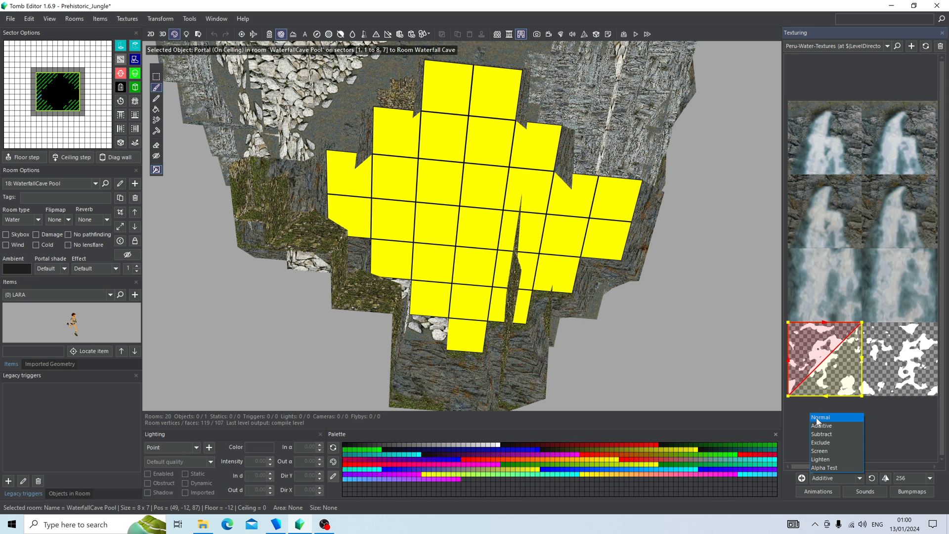
pyautogui.click(543, 260)
# Paint the single-sided water surface tile over all faces of the WaterfallCave Pool's ceiling portal
pyautogui.moveTo(544, 309)
pyautogui.mouseDown(button='right')
pyautogui.moveTo(538, 320)
pyautogui.moveTo(536, 307)
pyautogui.mouseUp(button='right')
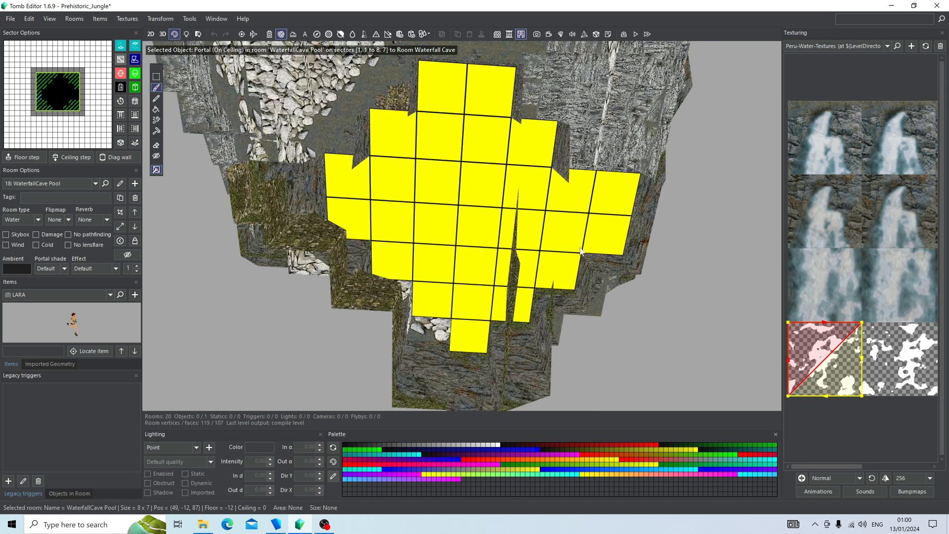
pyautogui.moveTo(614, 197)
pyautogui.mouseDown()
pyautogui.moveTo(571, 239)
pyautogui.moveTo(556, 202)
pyautogui.moveTo(567, 271)
pyautogui.mouseUp()
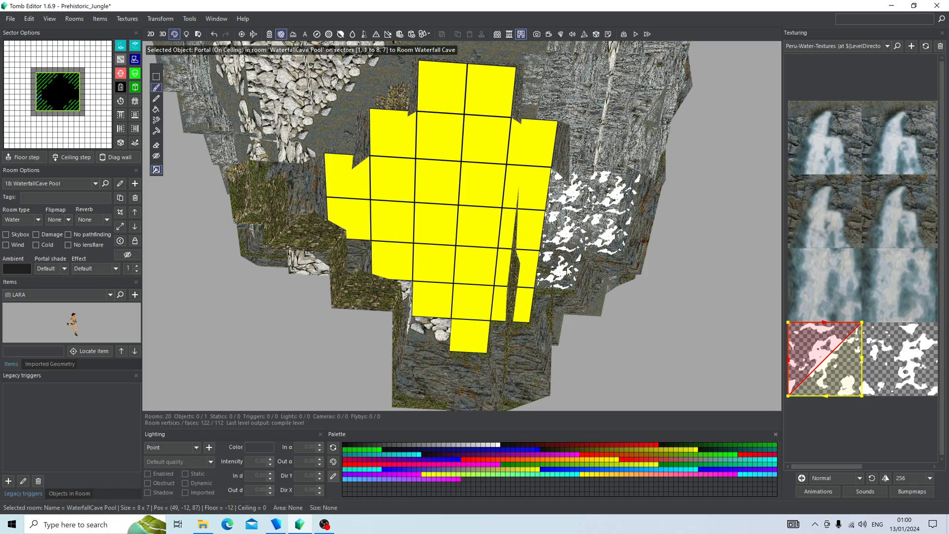
pyautogui.moveTo(567, 270)
pyautogui.mouseDown(button='right')
pyautogui.moveTo(526, 257)
pyautogui.moveTo(532, 248)
pyautogui.moveTo(528, 303)
pyautogui.mouseUp(button='right')
pyautogui.moveTo(528, 302); pyautogui.dragTo(518, 149)
pyautogui.moveTo(456, 93)
pyautogui.mouseDown()
pyautogui.moveTo(475, 192)
pyautogui.moveTo(474, 304)
pyautogui.moveTo(442, 304)
pyautogui.moveTo(435, 111)
pyautogui.moveTo(395, 203)
pyautogui.moveTo(394, 267)
pyautogui.mouseUp()
pyautogui.moveTo(339, 216)
pyautogui.mouseDown()
pyautogui.moveTo(346, 221)
pyautogui.moveTo(346, 185)
pyautogui.mouseUp()
pyautogui.moveTo(346, 186); pyautogui.dragTo(413, 145, button='right')
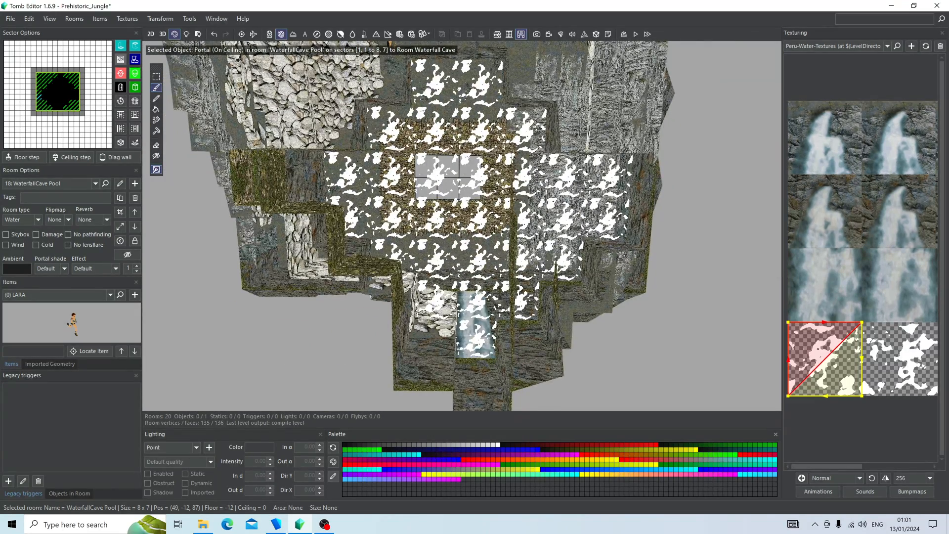
# Undo all the water surface texturing painted on the WaterfallCave Pool's ceiling portal
pyautogui.click(29, 18)
pyautogui.click(32, 26)
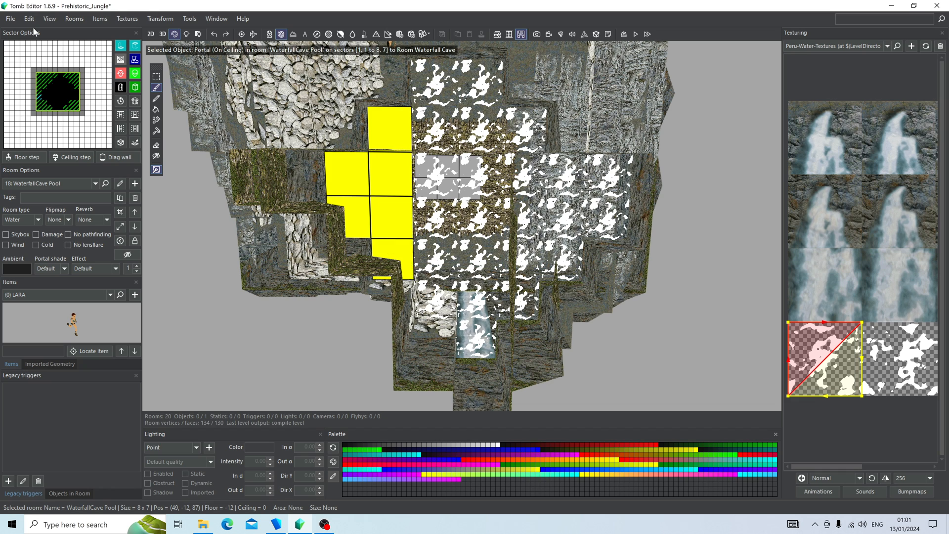
pyautogui.hotkey('ctrl', 'z')
pyautogui.hotkey('ctrl', 'z')
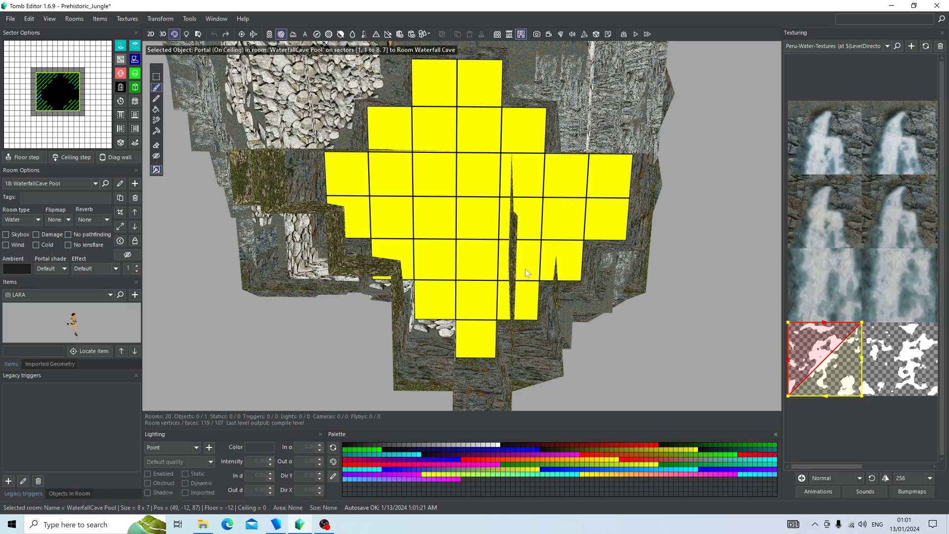
# Turn on the double-sided attribute and paint the water surface tile over every face of the WaterfallCave Pool's ceiling portal
pyautogui.moveTo(548, 166)
pyautogui.mouseDown(button='right')
pyautogui.moveTo(562, 375)
pyautogui.moveTo(542, 156)
pyautogui.mouseUp(button='right')
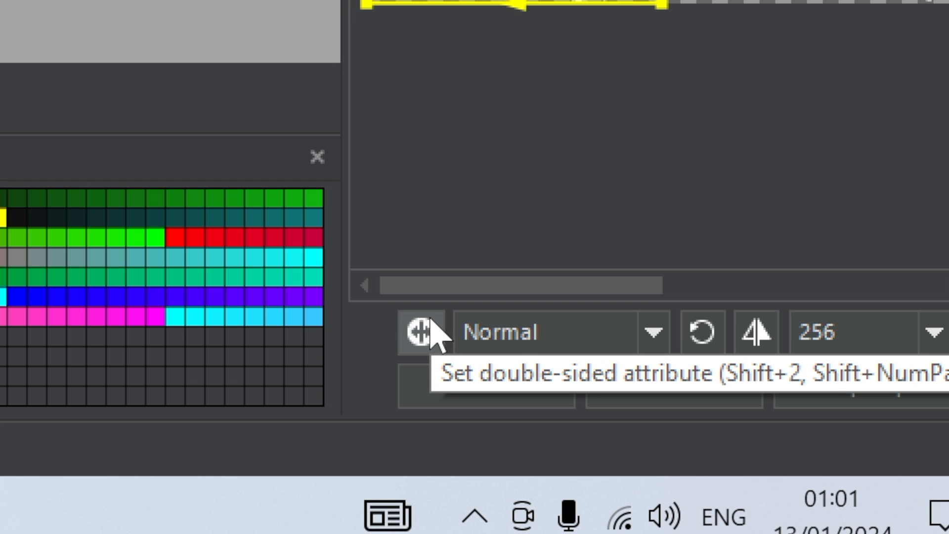
pyautogui.click(424, 333)
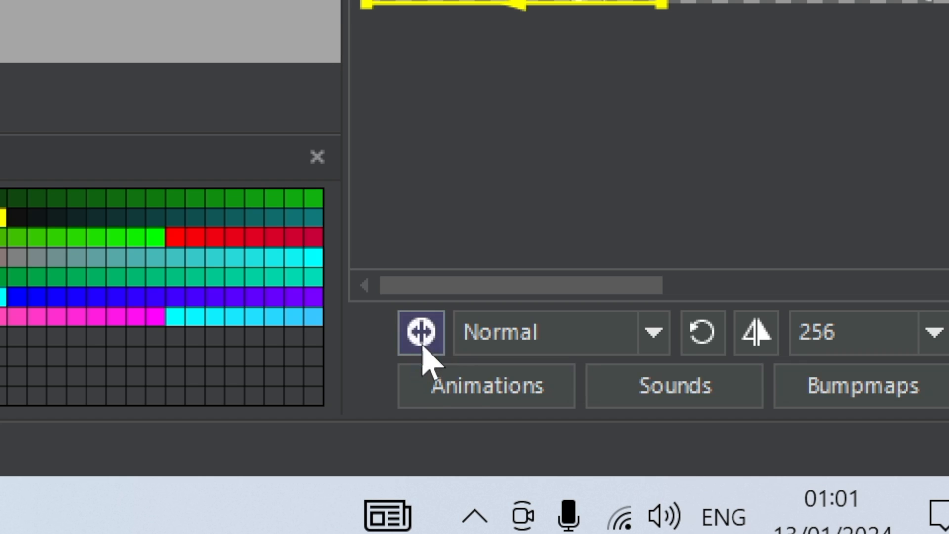
pyautogui.moveTo(606, 161); pyautogui.dragTo(605, 200)
pyautogui.moveTo(571, 173); pyautogui.dragTo(580, 254)
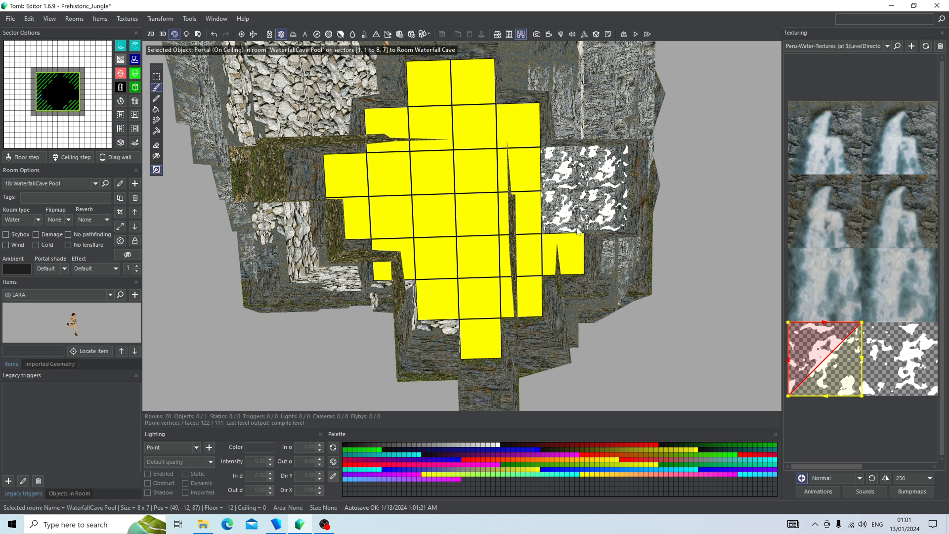
pyautogui.moveTo(535, 150)
pyautogui.mouseDown()
pyautogui.moveTo(524, 232)
pyautogui.moveTo(531, 306)
pyautogui.moveTo(502, 122)
pyautogui.moveTo(475, 84)
pyautogui.mouseUp()
pyautogui.hotkey('ctrl', 'z')
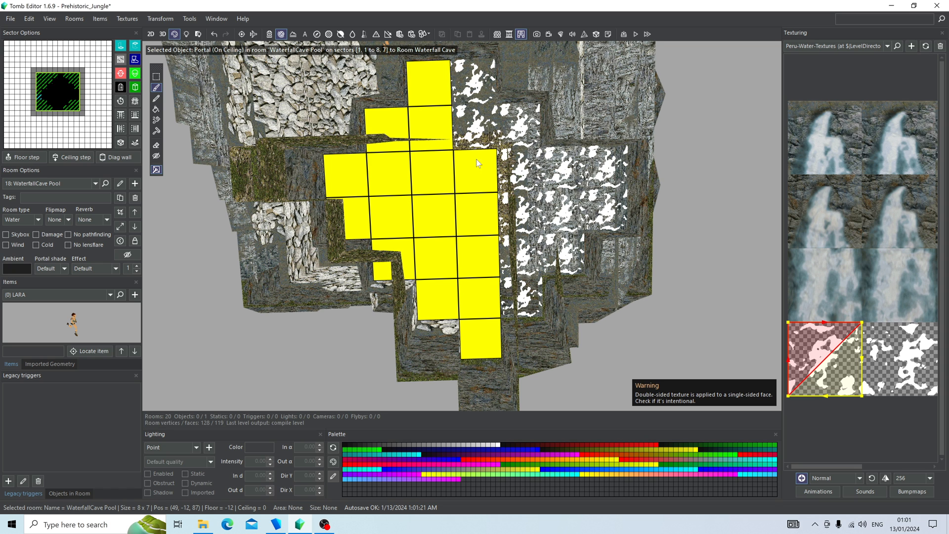
pyautogui.moveTo(476, 158)
pyautogui.mouseDown()
pyautogui.moveTo(467, 328)
pyautogui.moveTo(436, 249)
pyautogui.moveTo(433, 174)
pyautogui.moveTo(431, 187)
pyautogui.mouseUp()
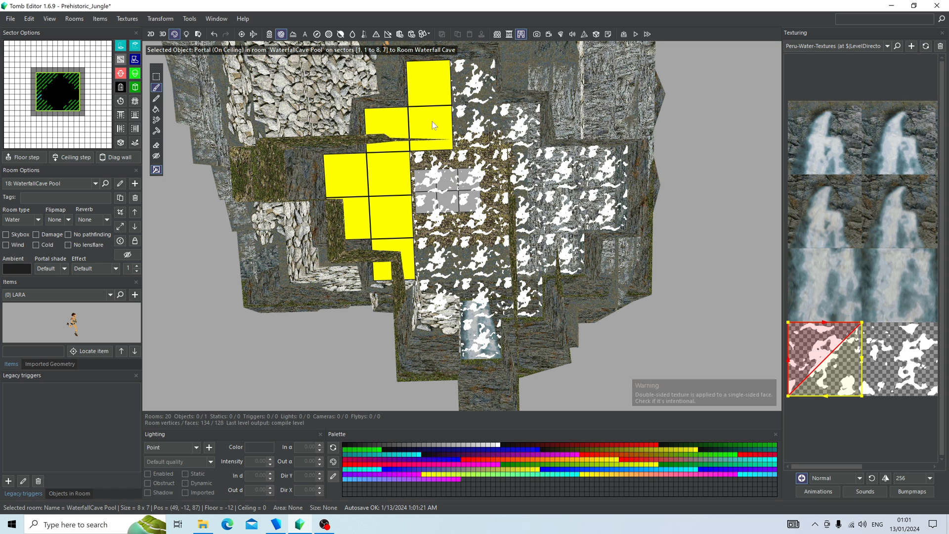
pyautogui.moveTo(432, 120)
pyautogui.mouseDown()
pyautogui.moveTo(428, 85)
pyautogui.moveTo(388, 128)
pyautogui.mouseUp()
pyautogui.moveTo(398, 194)
pyautogui.mouseDown()
pyautogui.moveTo(390, 292)
pyautogui.moveTo(394, 177)
pyautogui.moveTo(364, 211)
pyautogui.mouseUp()
pyautogui.hotkey('ctrl', 'z')
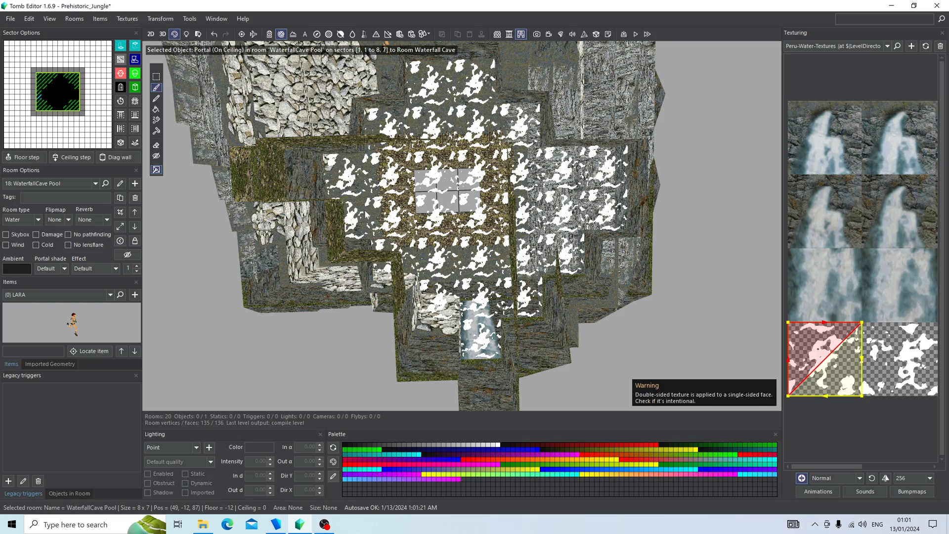
# Open the JungleTemple SwimmingPool room, select its ceiling portal and make it textured and traversable
pyautogui.moveTo(439, 182)
pyautogui.mouseDown(button='right')
pyautogui.moveTo(444, 356)
pyautogui.moveTo(434, 46)
pyautogui.moveTo(438, 394)
pyautogui.moveTo(439, 168)
pyautogui.mouseUp(button='right')
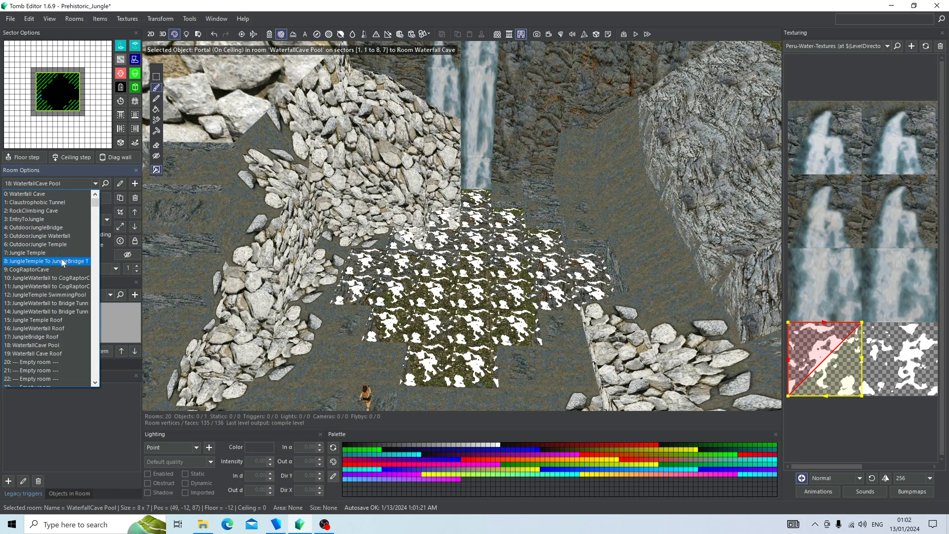
pyautogui.click(55, 295)
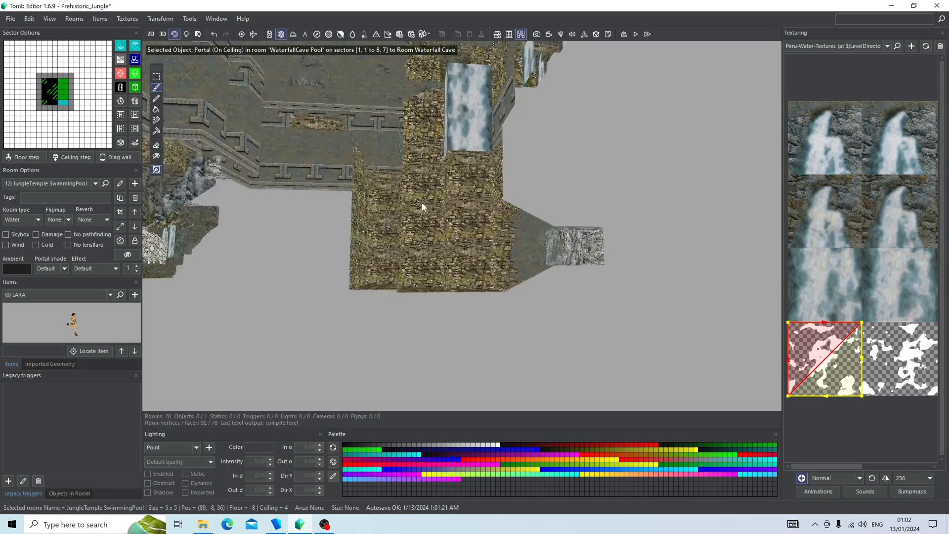
pyautogui.moveTo(413, 189); pyautogui.dragTo(403, 118, button='right')
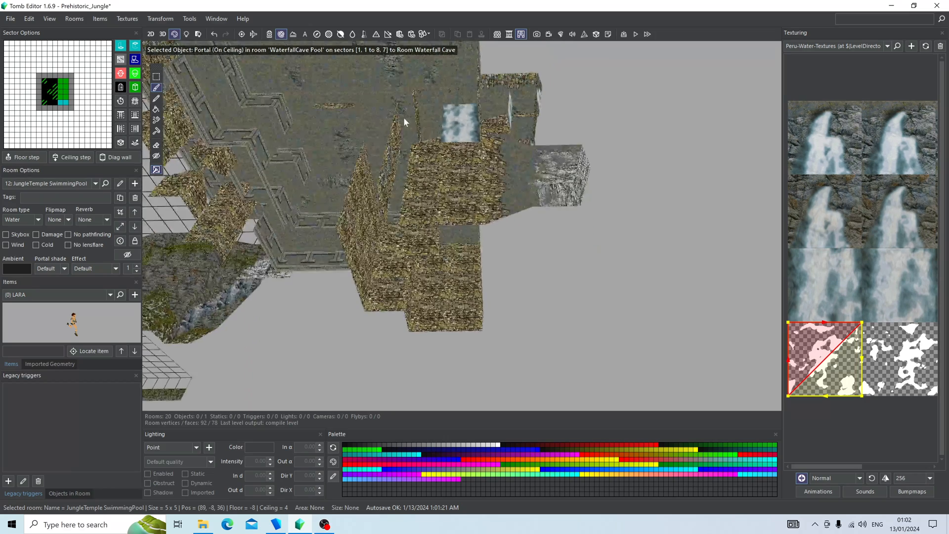
pyautogui.click(43, 93)
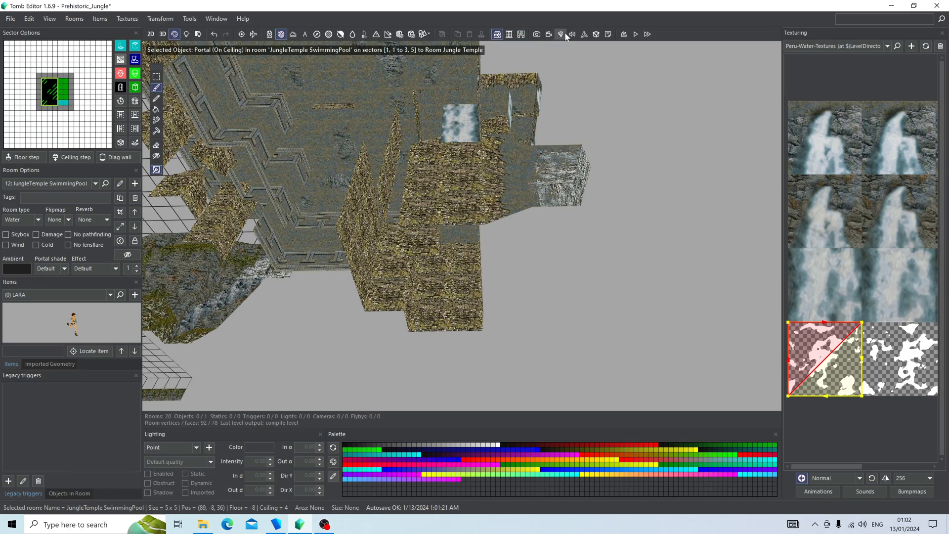
pyautogui.click(522, 34)
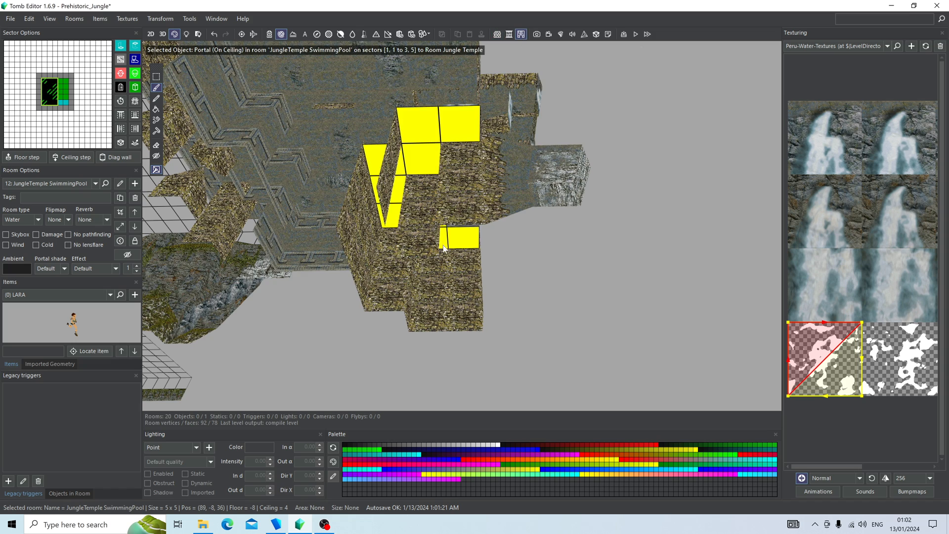
# Paint the double-sided water surface tile over all faces of the JungleTemple SwimmingPool's ceiling portal
pyautogui.moveTo(444, 222); pyautogui.dragTo(447, 176, button='right')
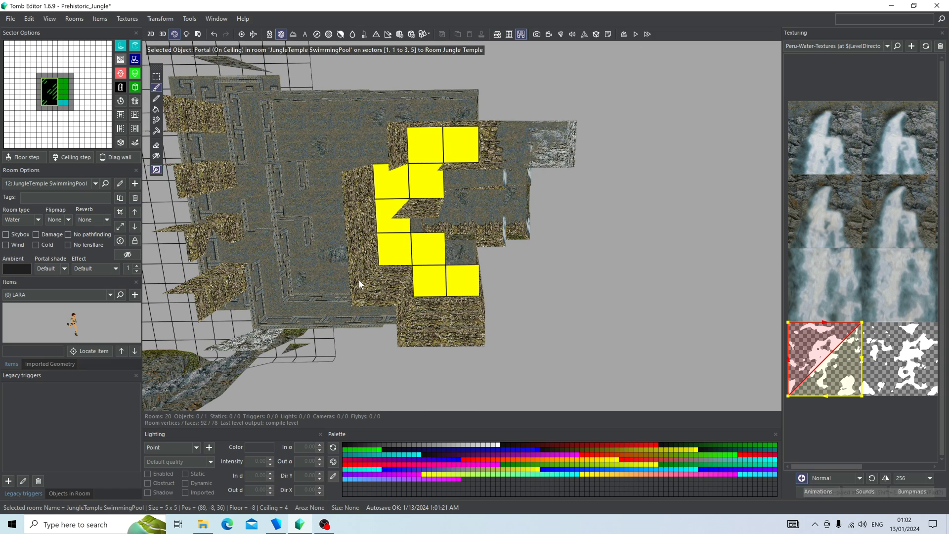
pyautogui.click(449, 281)
pyautogui.moveTo(457, 283)
pyautogui.mouseDown()
pyautogui.moveTo(427, 250)
pyautogui.moveTo(396, 250)
pyautogui.moveTo(391, 217)
pyautogui.moveTo(425, 145)
pyautogui.moveTo(459, 144)
pyautogui.mouseUp()
pyautogui.moveTo(459, 145)
pyautogui.mouseDown(button='right')
pyautogui.moveTo(506, 238)
pyautogui.moveTo(538, 392)
pyautogui.mouseUp(button='right')
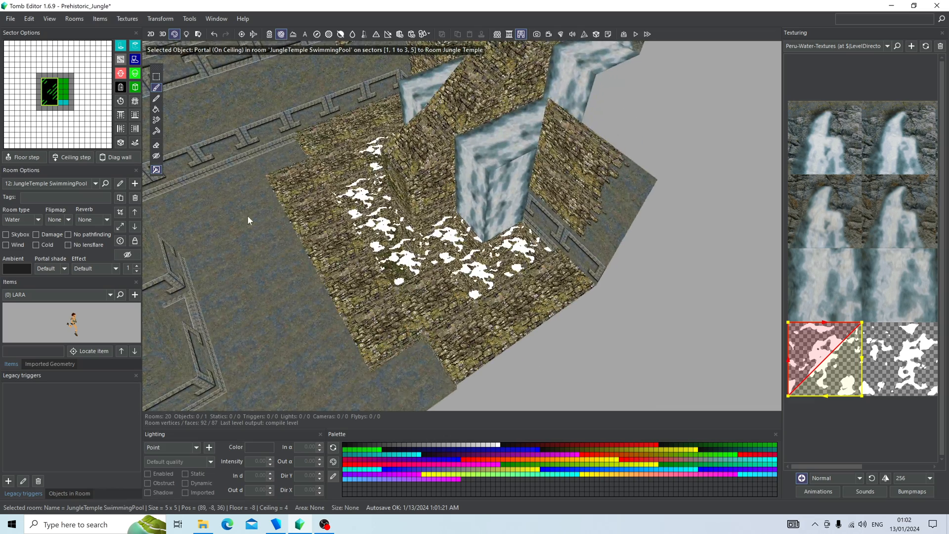
# Open the JungleWaterfall to CogRaptorCave Water Tunnel room, select its ceiling portal to CogRaptorCave and make it textured and traversable
pyautogui.click(17, 185)
pyautogui.click(30, 295)
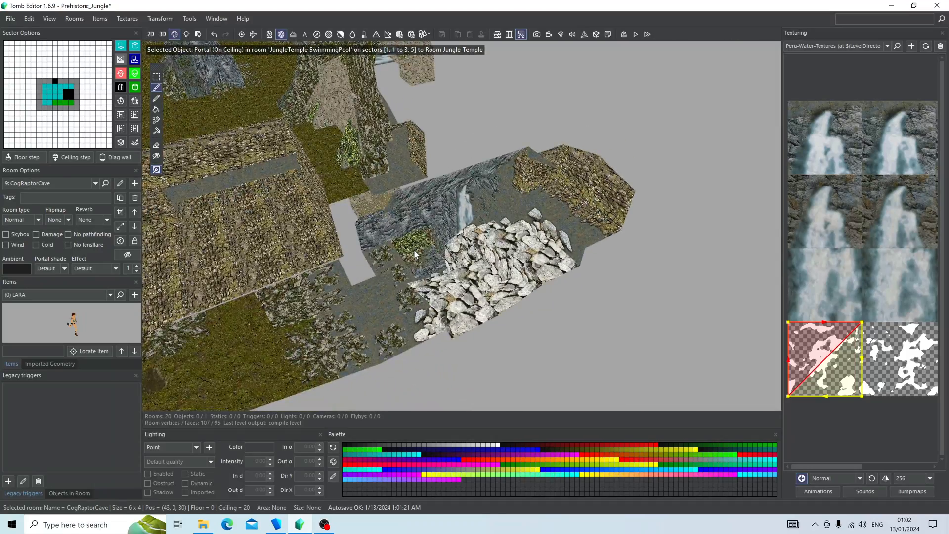
pyautogui.doubleClick(414, 250)
pyautogui.moveTo(648, 268); pyautogui.dragTo(489, 227, button='right')
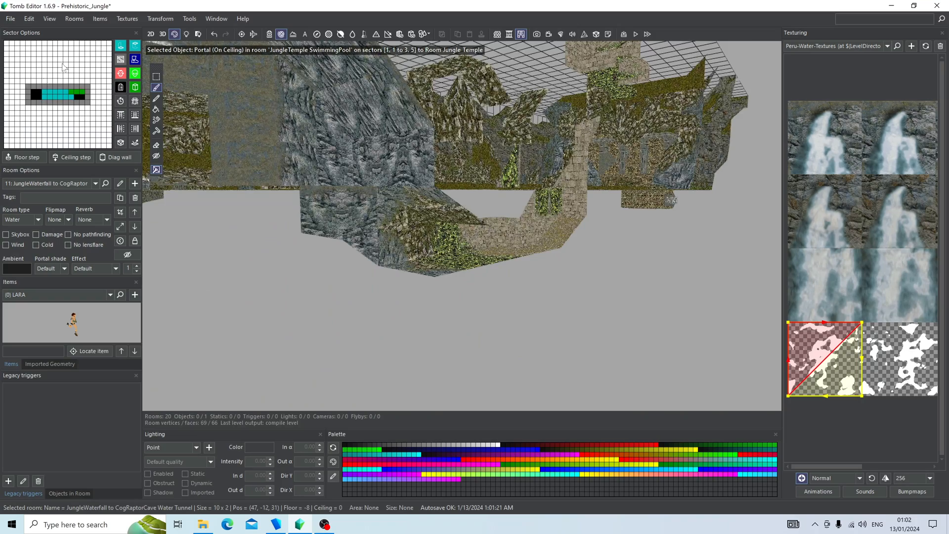
pyautogui.click(36, 94)
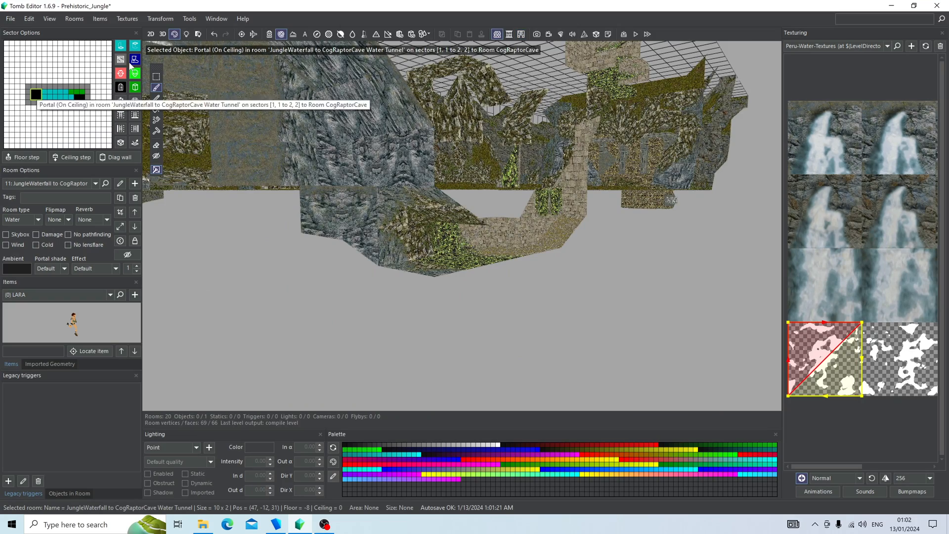
pyautogui.click(520, 36)
# Paint the double-sided water surface tile over all faces of the water tunnel's ceiling portal to CogRaptorCave
pyautogui.moveTo(464, 188); pyautogui.dragTo(434, 115, button='right')
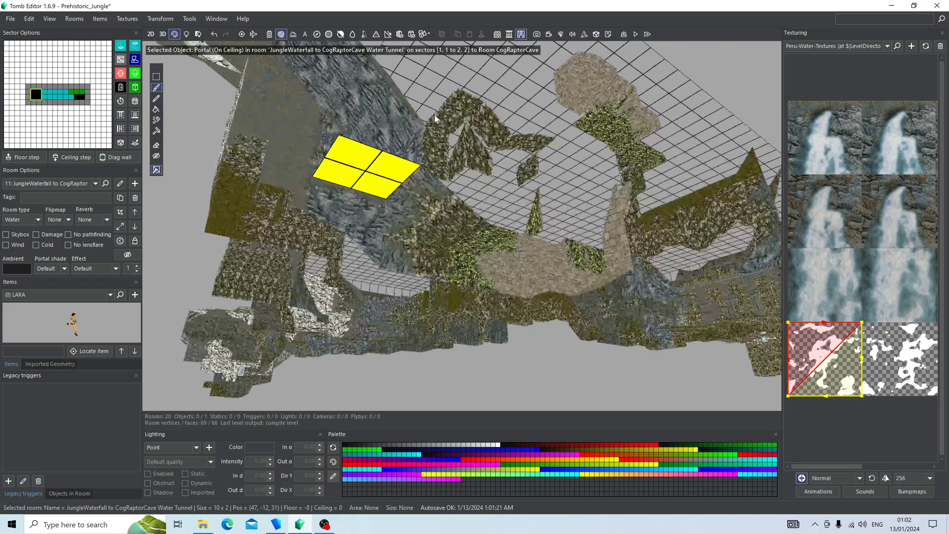
pyautogui.moveTo(402, 166)
pyautogui.mouseDown()
pyautogui.moveTo(364, 185)
pyautogui.moveTo(353, 161)
pyautogui.mouseUp()
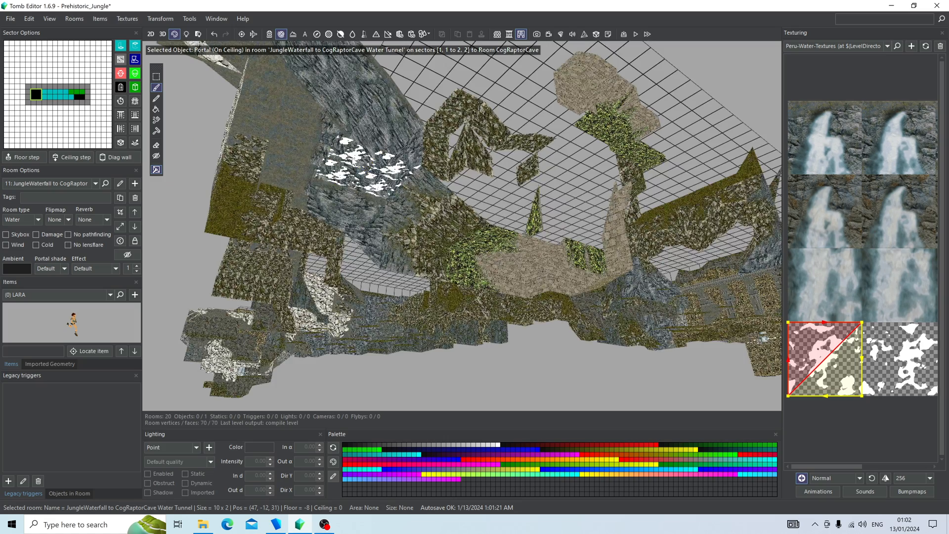
pyautogui.moveTo(616, 167); pyautogui.dragTo(445, 190, button='right')
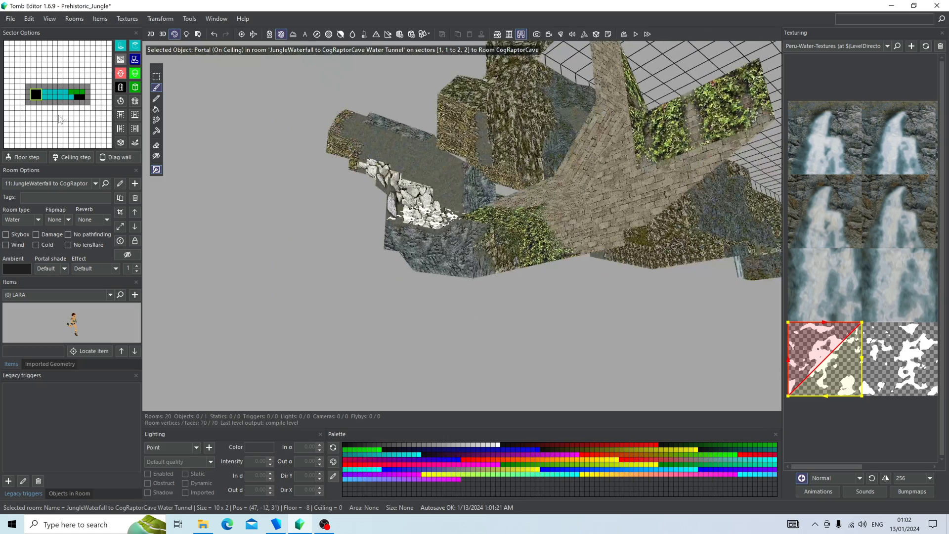
# Make the water tunnel's ceiling portal to OutdoorJungle Waterfall textured and traversable and paint the water surface tile over its faces
pyautogui.click(79, 97)
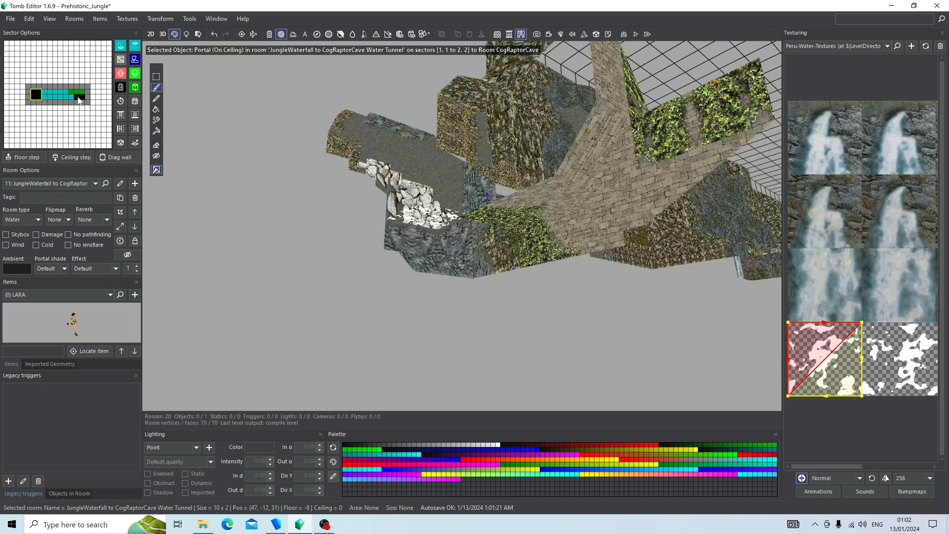
pyautogui.click(522, 34)
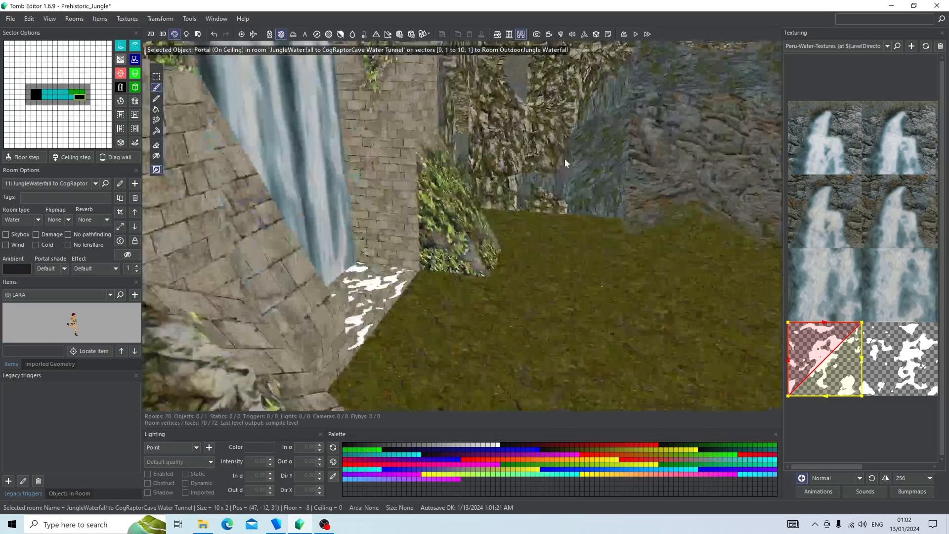
pyautogui.moveTo(565, 159); pyautogui.dragTo(657, 207, button='right')
pyautogui.scroll(-5, 564, 143)
pyautogui.moveTo(564, 143); pyautogui.dragTo(378, 207, button='right')
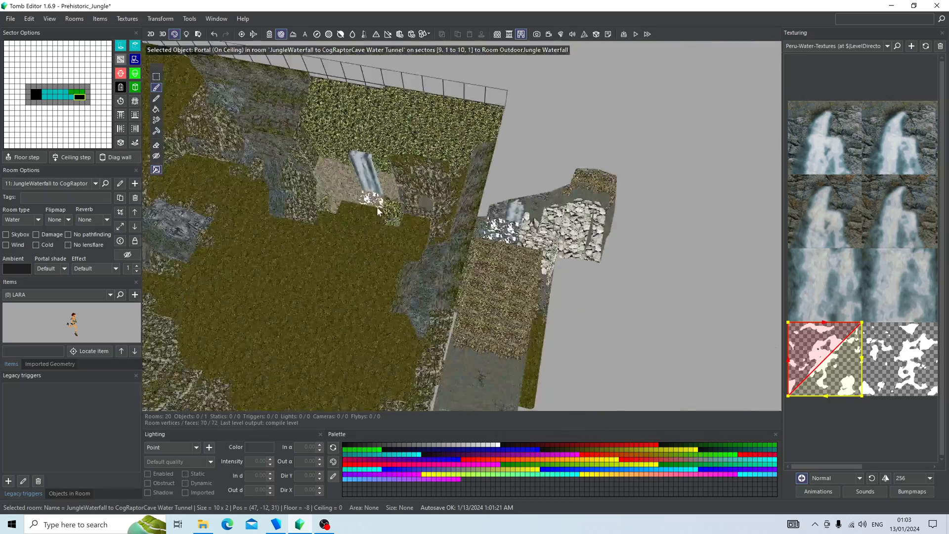
pyautogui.scroll(5, 537, 213)
pyautogui.scroll(-4, 538, 212)
pyautogui.moveTo(538, 213); pyautogui.dragTo(270, 68, button='right')
pyautogui.moveTo(343, 158); pyautogui.dragTo(586, 181, button='right')
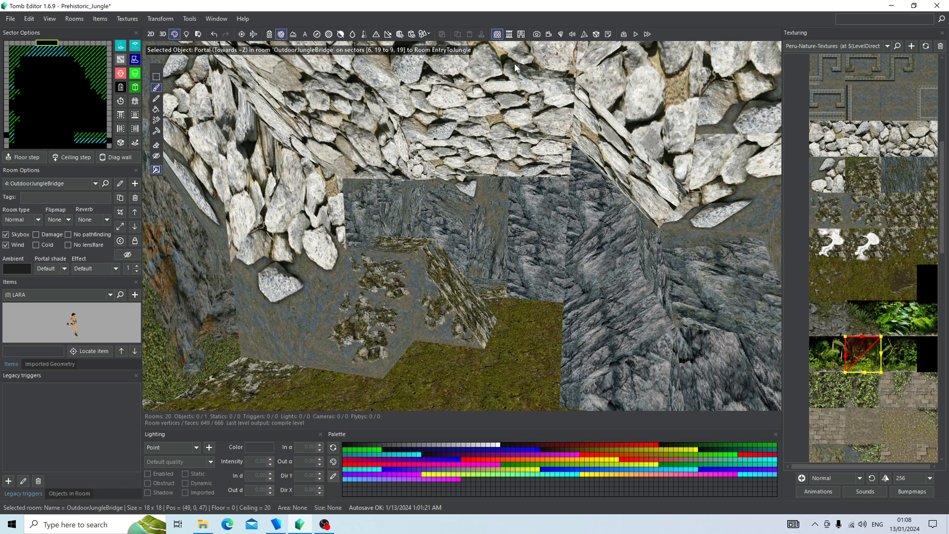
# Make the OutdoorJungleBridge wall portal to EntryToJungle textured and traversable and browse Peru-Nature-Textures to the hanging vine tiles
pyautogui.click(522, 35)
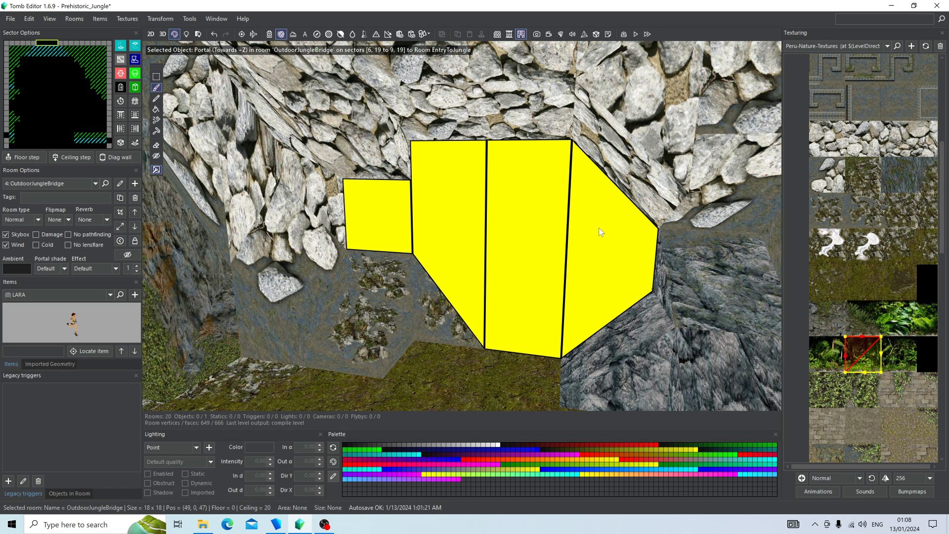
pyautogui.moveTo(942, 231); pyautogui.dragTo(917, 467)
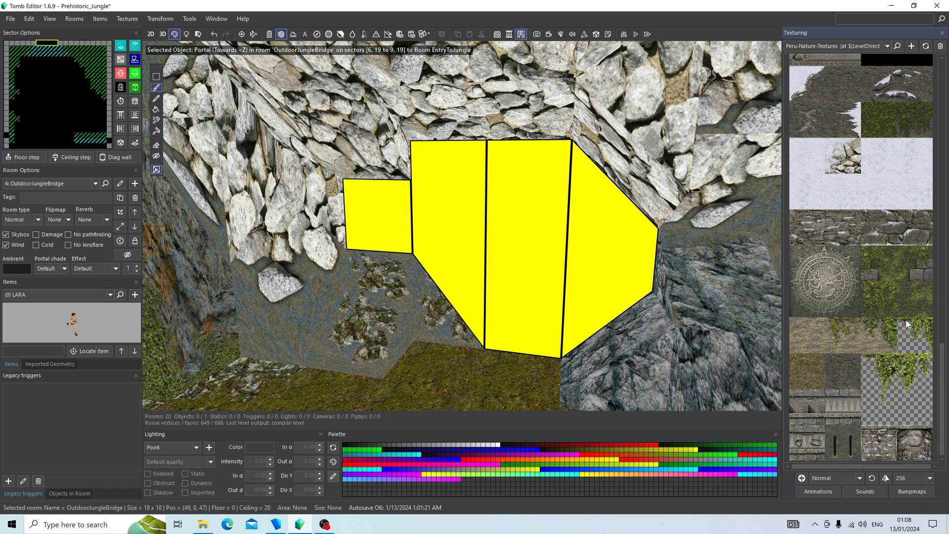
# Try to paint the two matching hanging vine tiles across the tall middle faces of the EntryToJungle portal
pyautogui.click(891, 376)
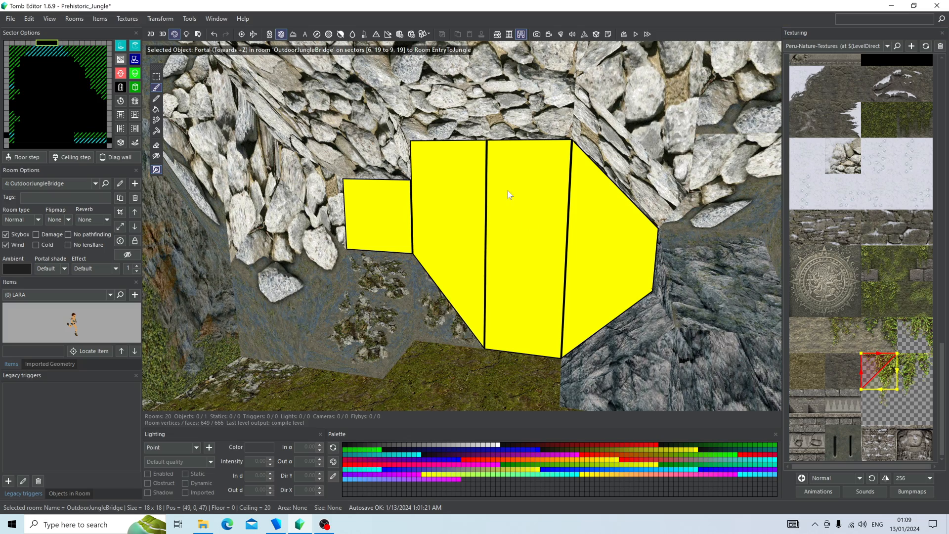
pyautogui.click(468, 182)
pyautogui.moveTo(471, 191)
pyautogui.mouseDown(button='right')
pyautogui.moveTo(497, 193)
pyautogui.moveTo(486, 196)
pyautogui.mouseUp(button='right')
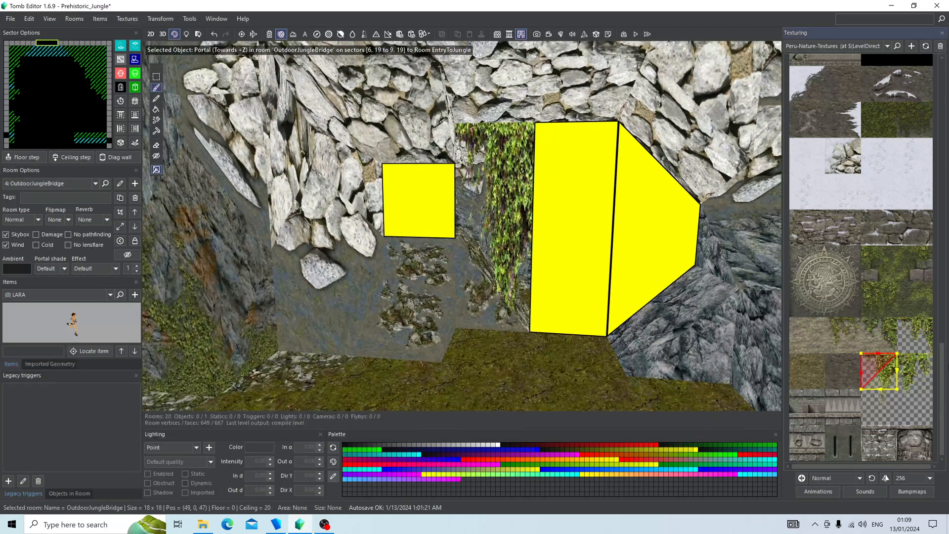
pyautogui.click(922, 373)
pyautogui.click(593, 184)
pyautogui.moveTo(593, 184); pyautogui.dragTo(598, 302, button='right')
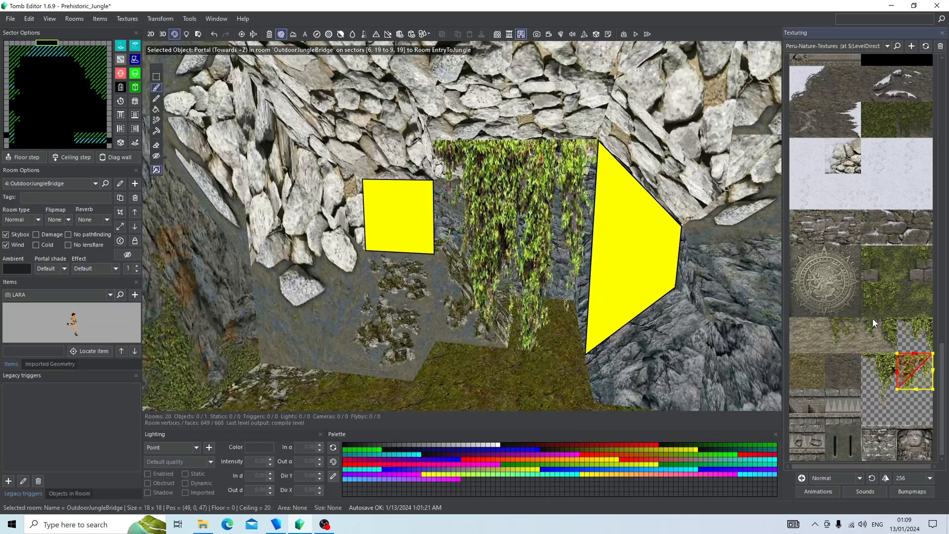
pyautogui.hotkey('ctrl', 'z')
# Paint the short hanging vine tile on the small square face and the slanted outer face of the EntryToJungle portal
pyautogui.click(913, 331)
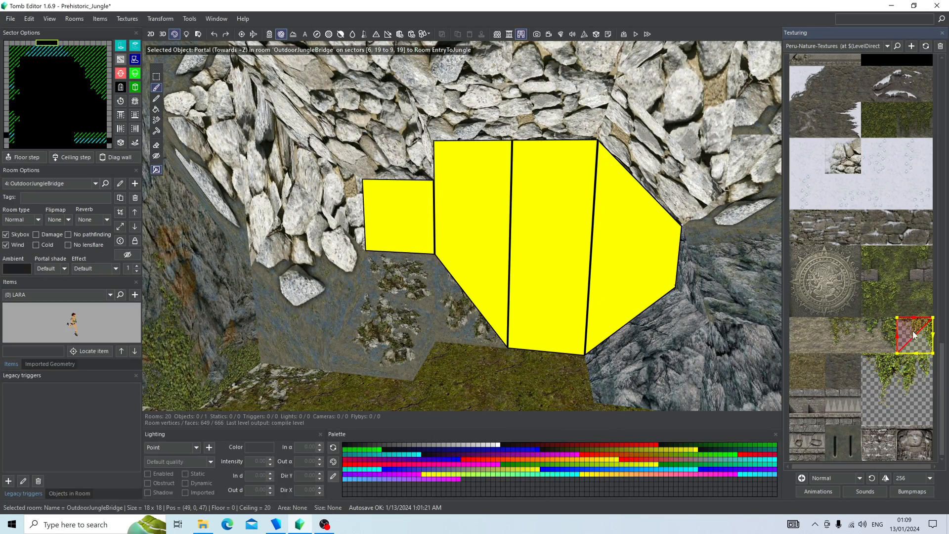
pyautogui.click(414, 224)
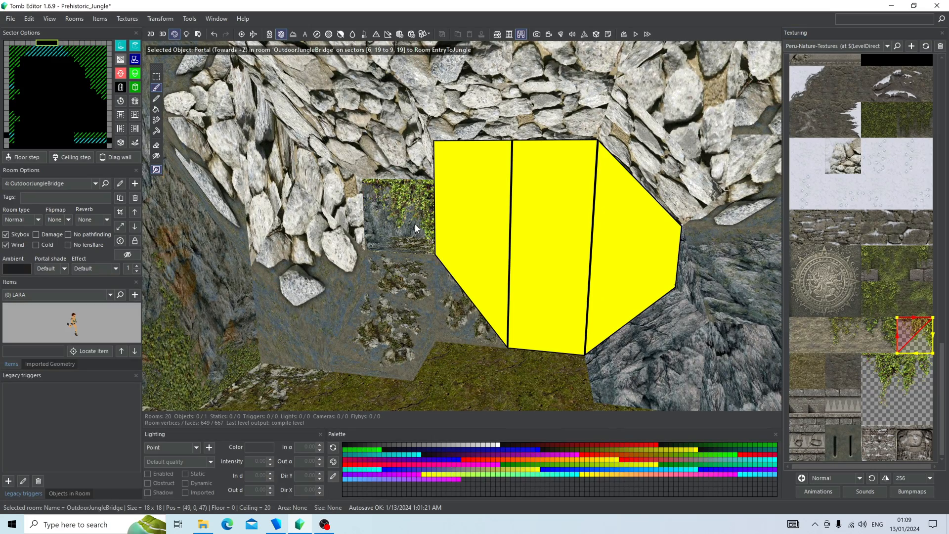
pyautogui.click(625, 247)
pyautogui.moveTo(640, 249); pyautogui.dragTo(631, 297, button='right')
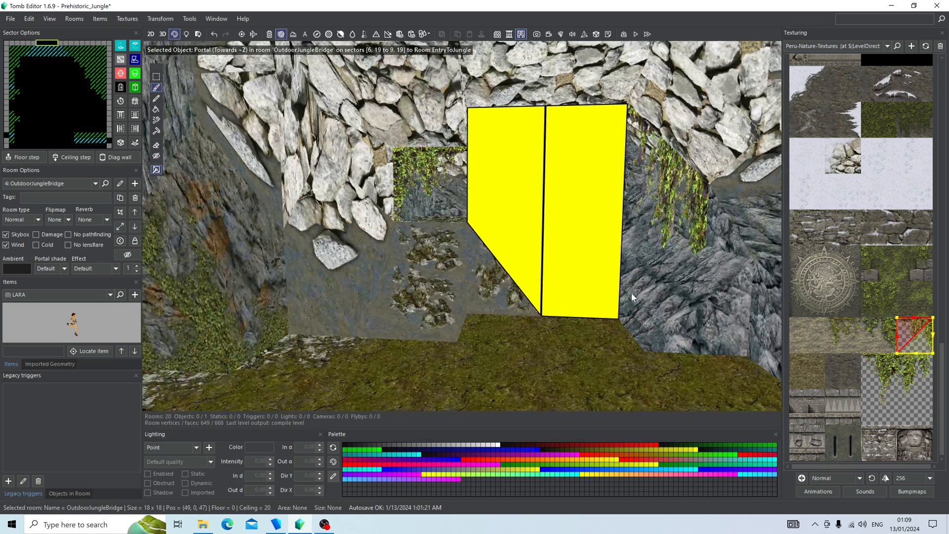
# Make the portal's two tall middle faces invisible and reorient the vine tile on its slanted outer face
pyautogui.click(157, 157)
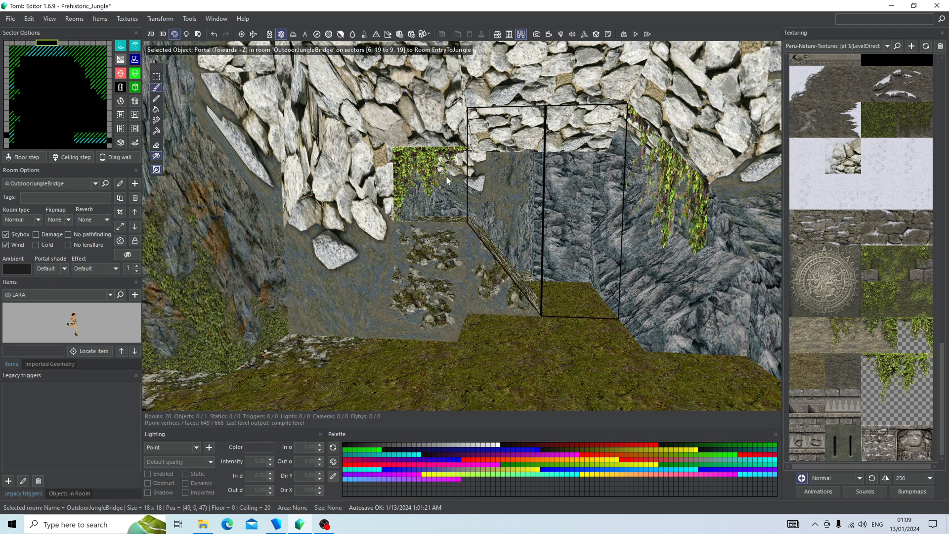
pyautogui.keyDown('alt'); pyautogui.click(428, 179); pyautogui.keyUp('alt')
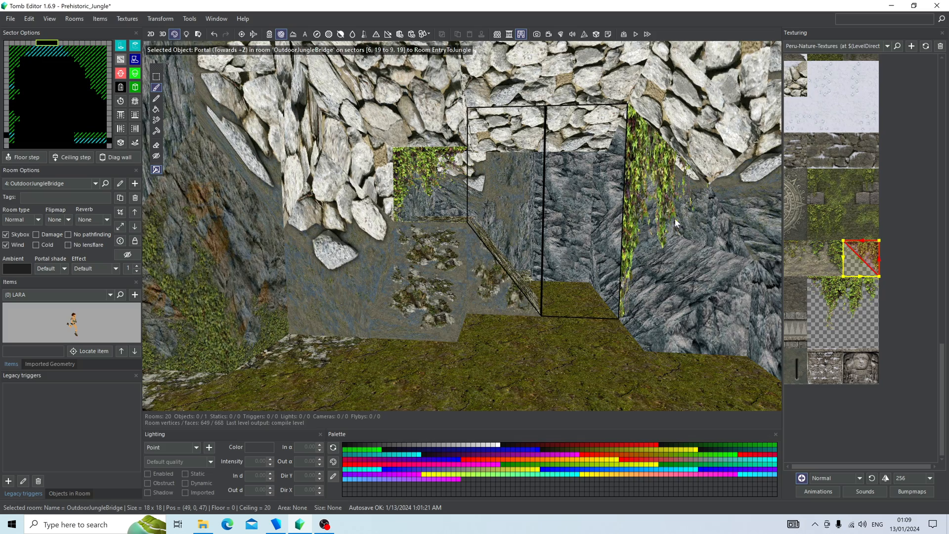
pyautogui.moveTo(675, 218); pyautogui.dragTo(661, 260, button='right')
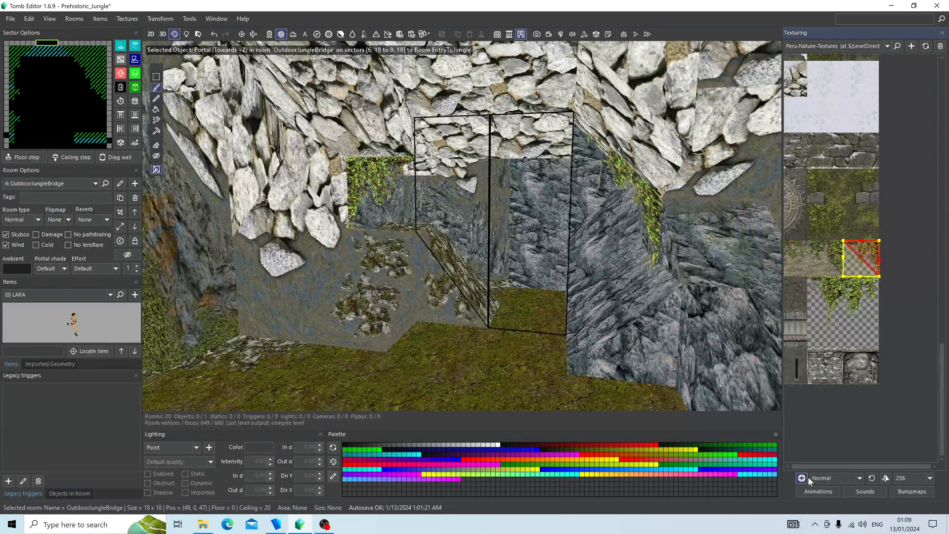
# Open the Jungle Temple room, select its wall portal to OutdoorJungle Temple and make it textured and traversable
pyautogui.moveTo(642, 425); pyautogui.dragTo(467, 372, button='right')
pyautogui.click(467, 372)
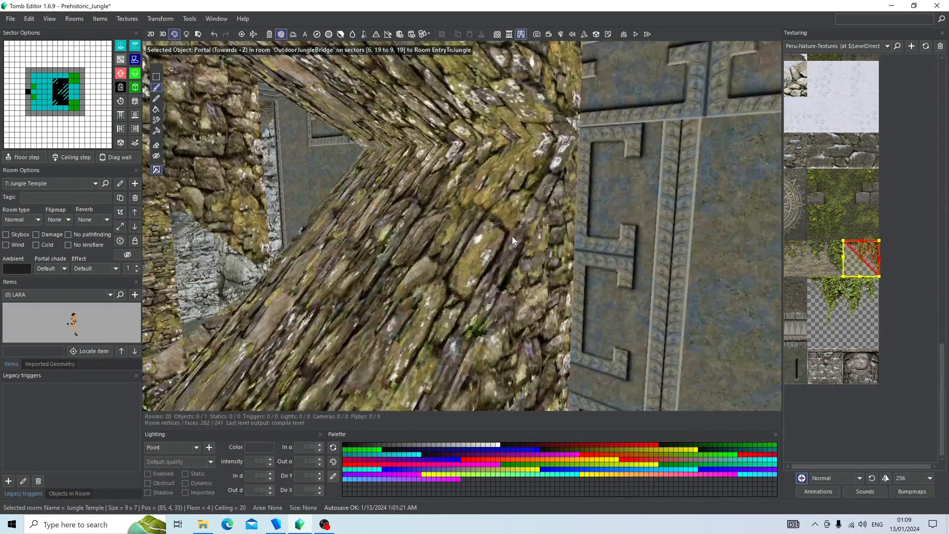
pyautogui.moveTo(511, 236); pyautogui.dragTo(488, 237, button='right')
pyautogui.click(28, 93)
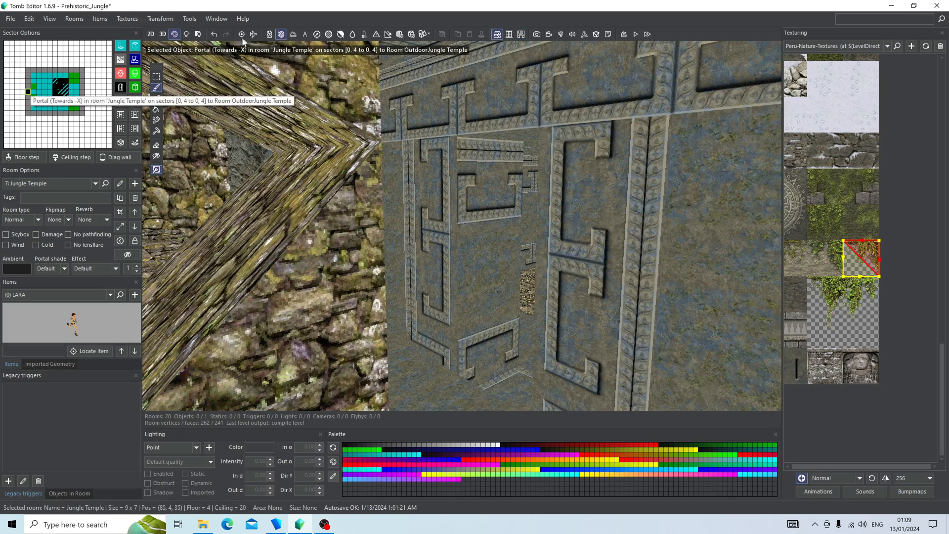
pyautogui.click(521, 37)
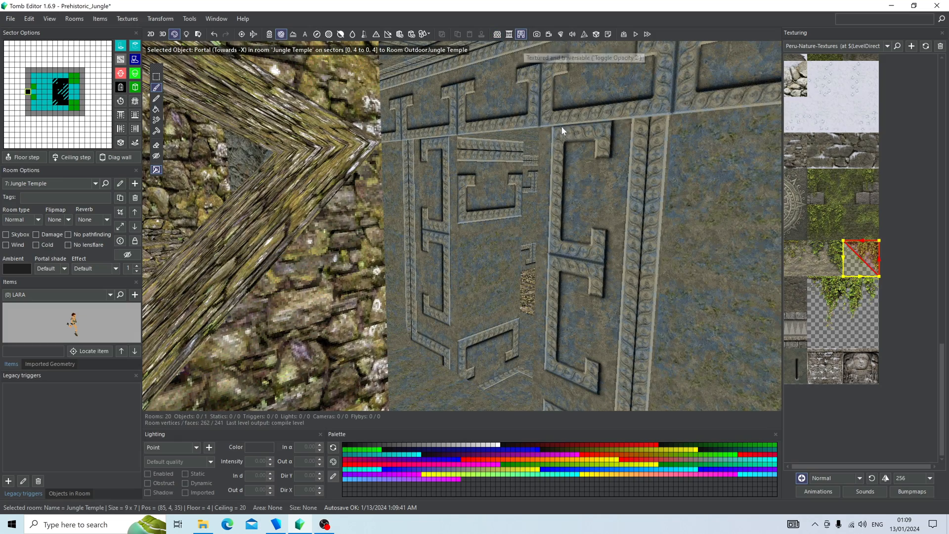
# Paint a hanging vine tile on the face of the Jungle Temple's doorway portal
pyautogui.moveTo(562, 126); pyautogui.dragTo(322, 212, button='right')
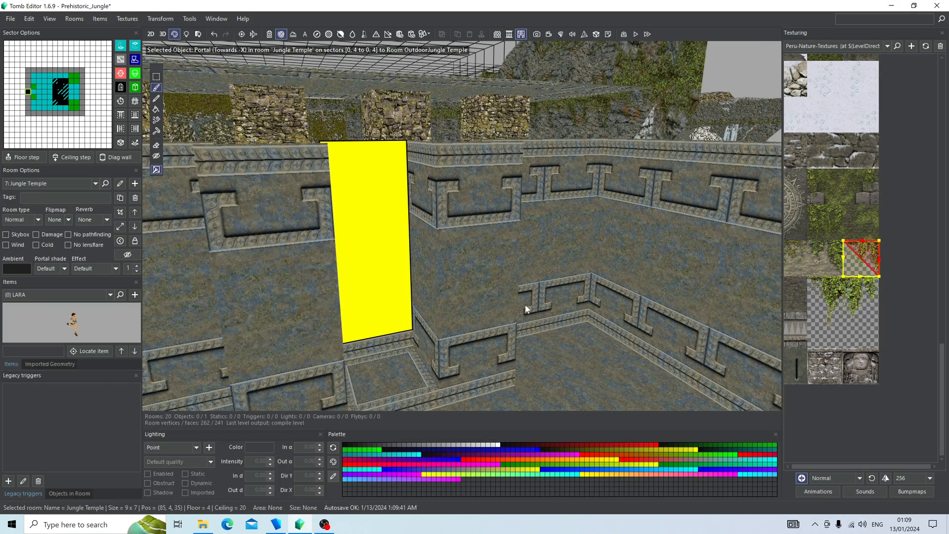
pyautogui.moveTo(526, 311)
pyautogui.mouseDown(button='right')
pyautogui.moveTo(574, 295)
pyautogui.moveTo(552, 290)
pyautogui.moveTo(501, 307)
pyautogui.moveTo(509, 292)
pyautogui.moveTo(510, 300)
pyautogui.mouseUp(button='right')
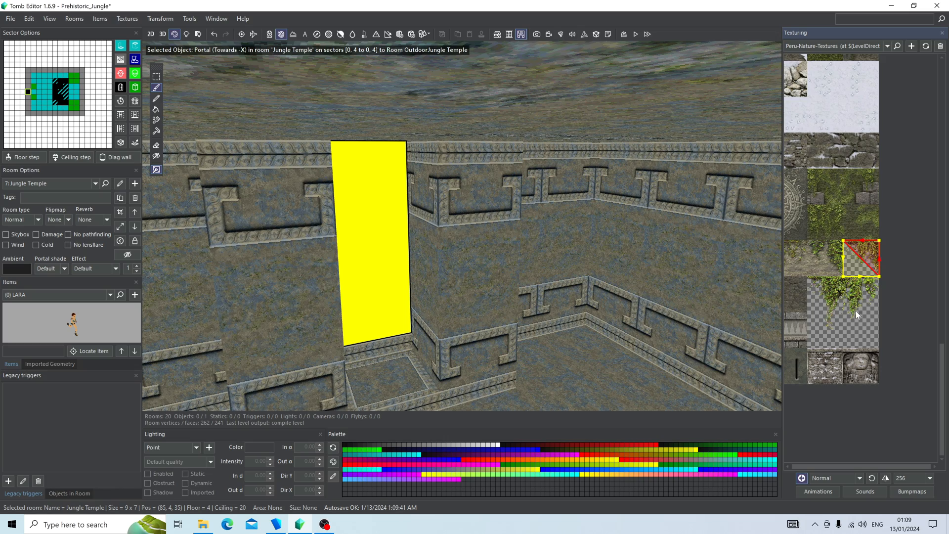
pyautogui.click(370, 275)
pyautogui.moveTo(275, 388); pyautogui.dragTo(275, 339, button='right')
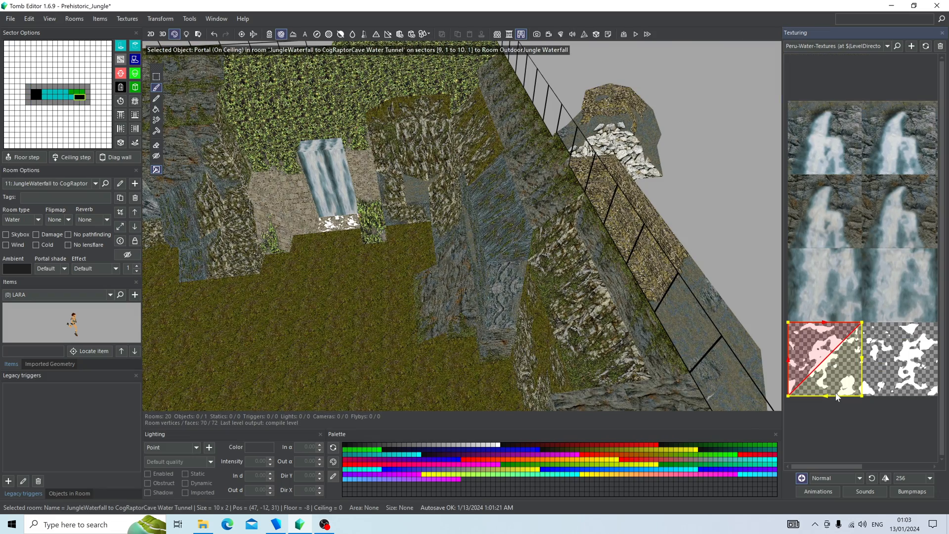
# Open the texture animation settings and create a new animation set named AnimatedWater
pyautogui.moveTo(352, 297); pyautogui.dragTo(416, 272, button='right')
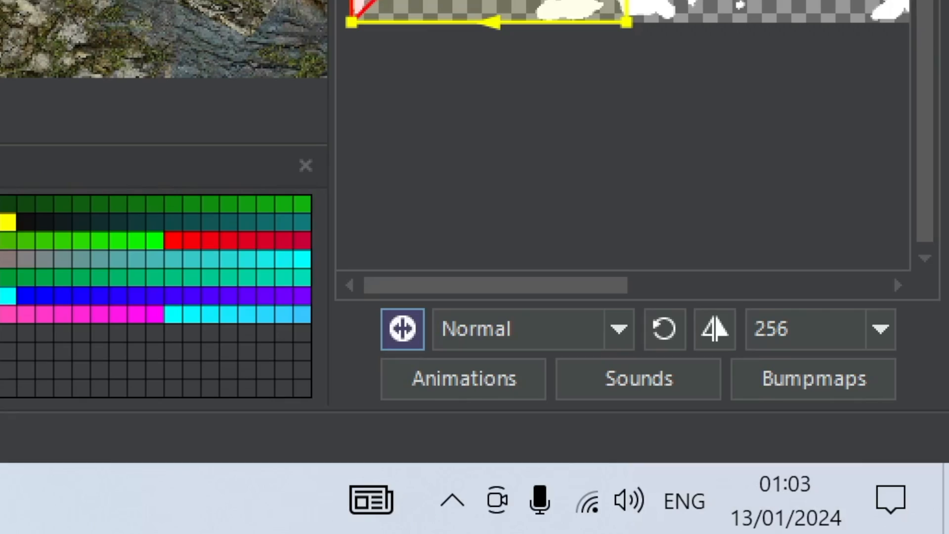
pyautogui.click(442, 397)
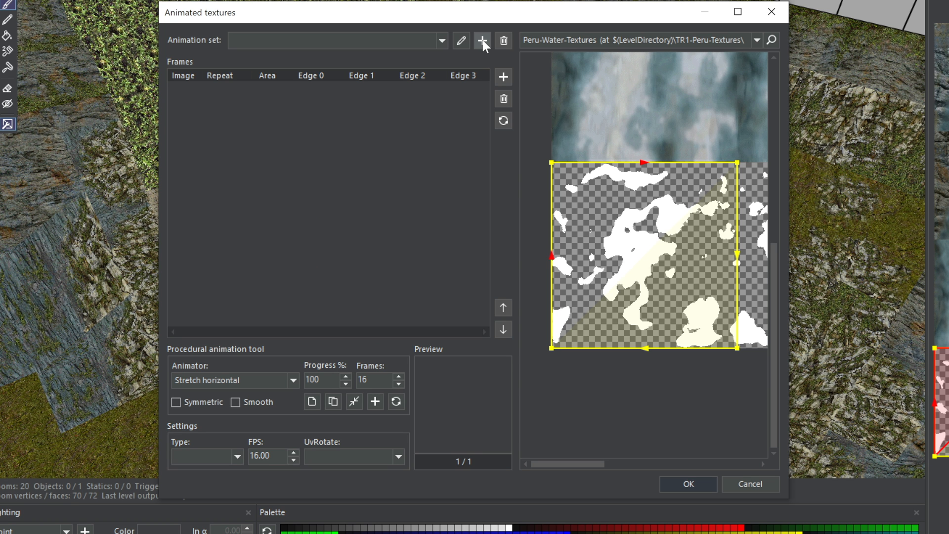
pyautogui.click(482, 40)
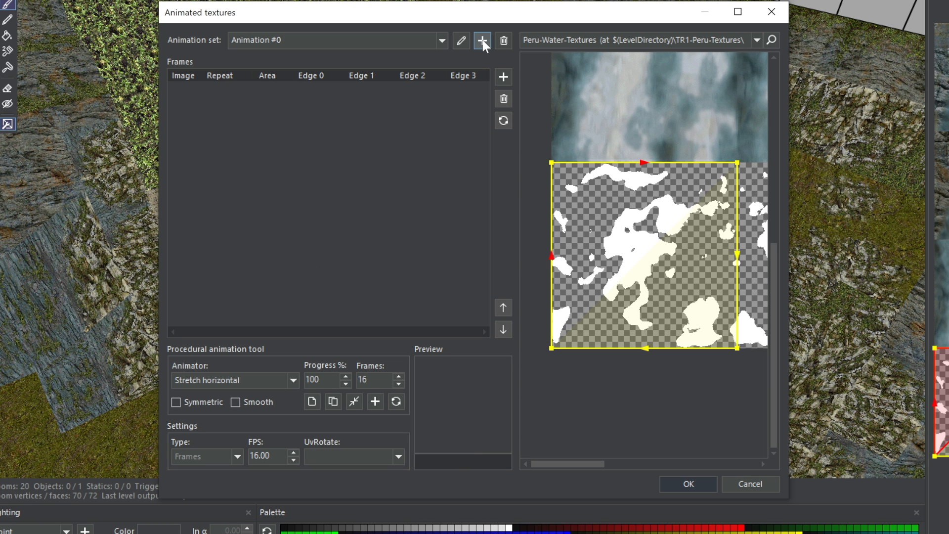
pyautogui.click(461, 40)
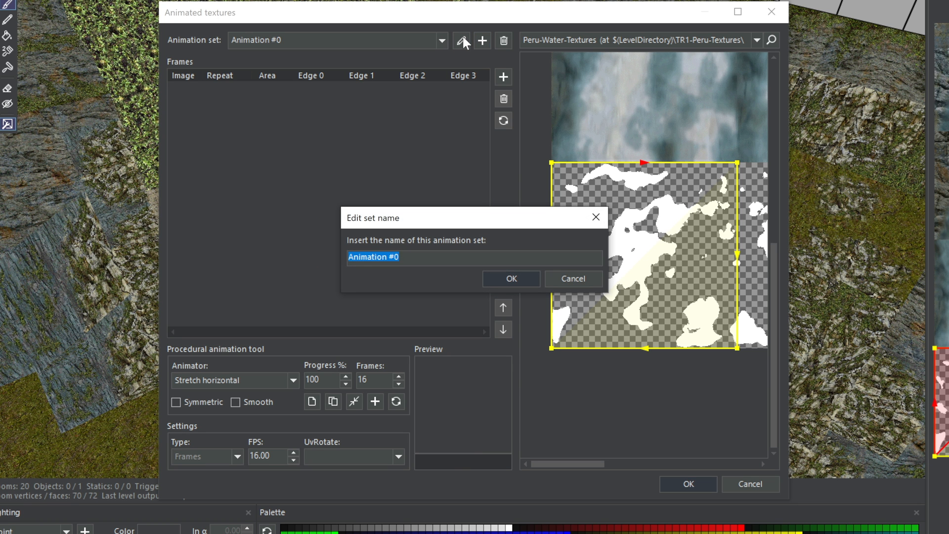
pyautogui.write('Ani')
pyautogui.press('Return')
# Add the four transparent white-foam water tiles, in order, as the frames of the AnimatedWater set
pyautogui.scroll(-3, 553, 230)
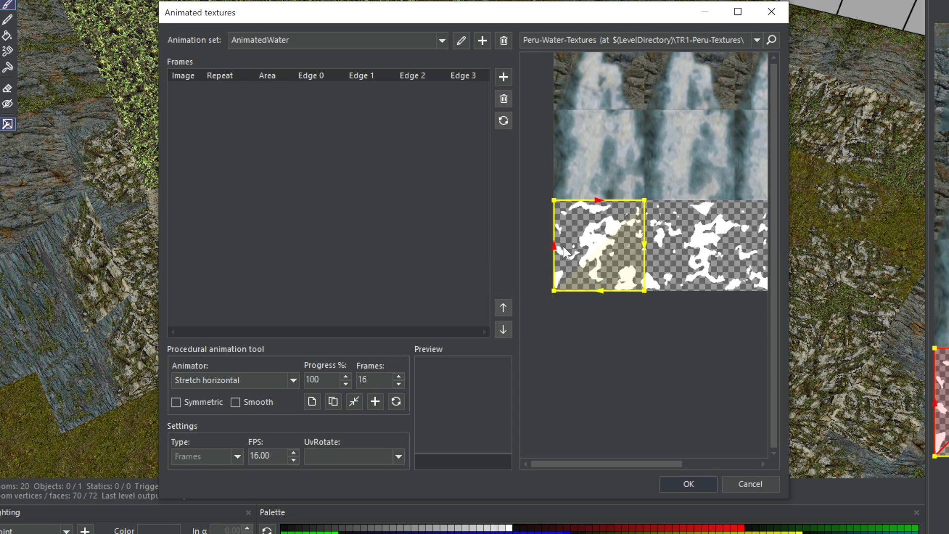
pyautogui.moveTo(656, 464)
pyautogui.mouseDown()
pyautogui.moveTo(674, 465)
pyautogui.moveTo(642, 464)
pyautogui.mouseUp()
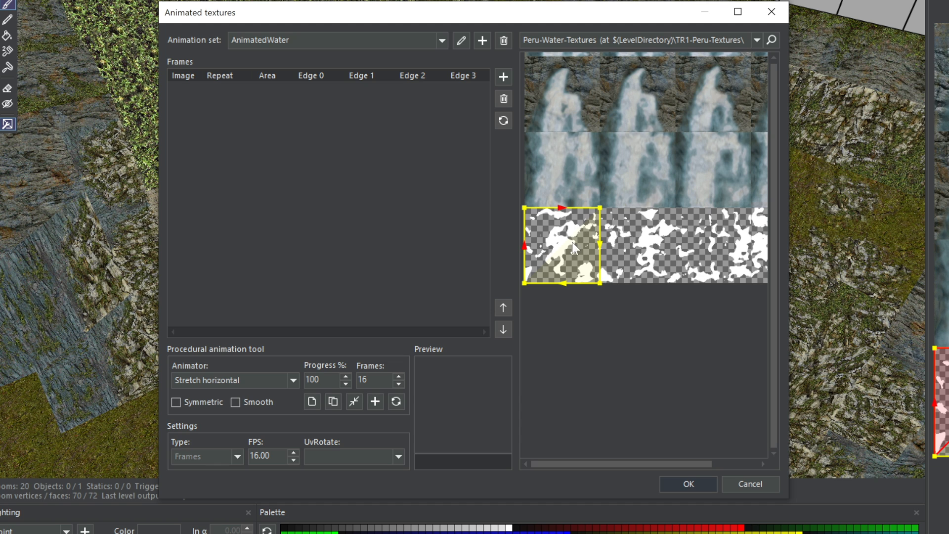
pyautogui.click(503, 76)
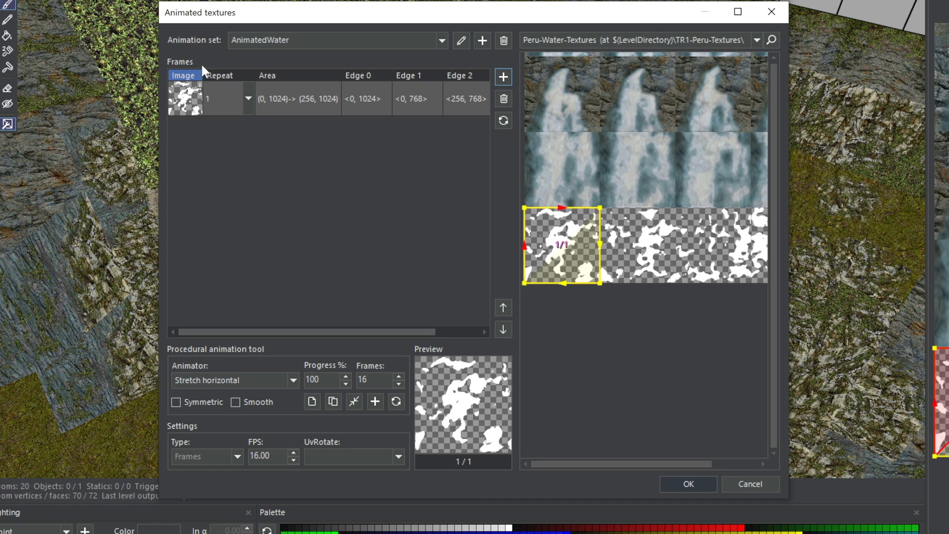
pyautogui.click(646, 252)
pyautogui.click(503, 77)
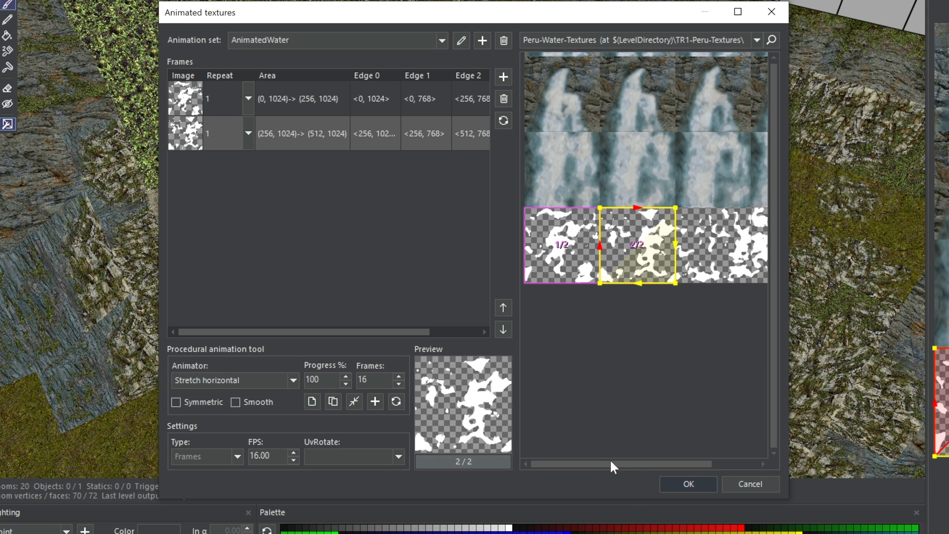
pyautogui.moveTo(611, 466); pyautogui.dragTo(642, 467)
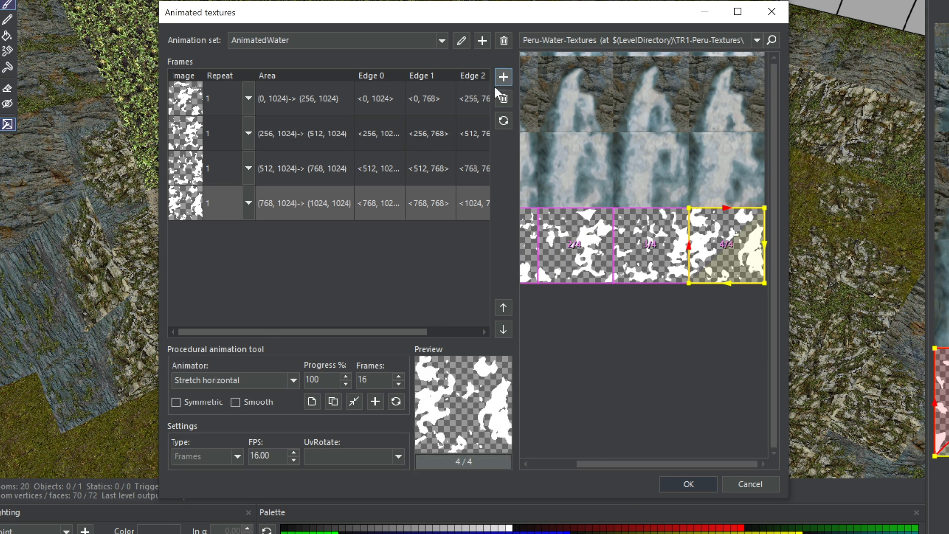
# Set the AnimatedWater playback speed to 4 FPS and apply the animation settings
pyautogui.click(289, 460)
pyautogui.click(289, 461)
pyautogui.click(290, 460)
pyautogui.click(289, 461)
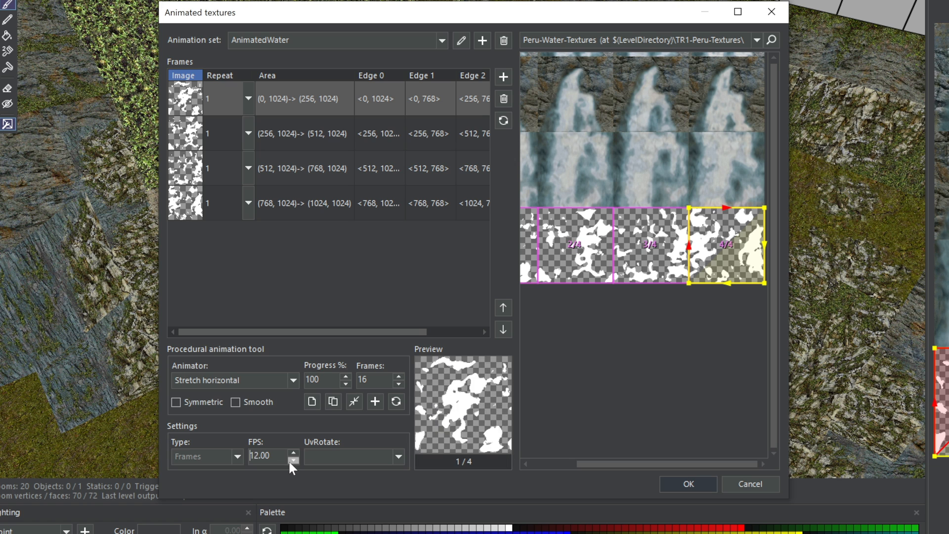
pyautogui.click(291, 453)
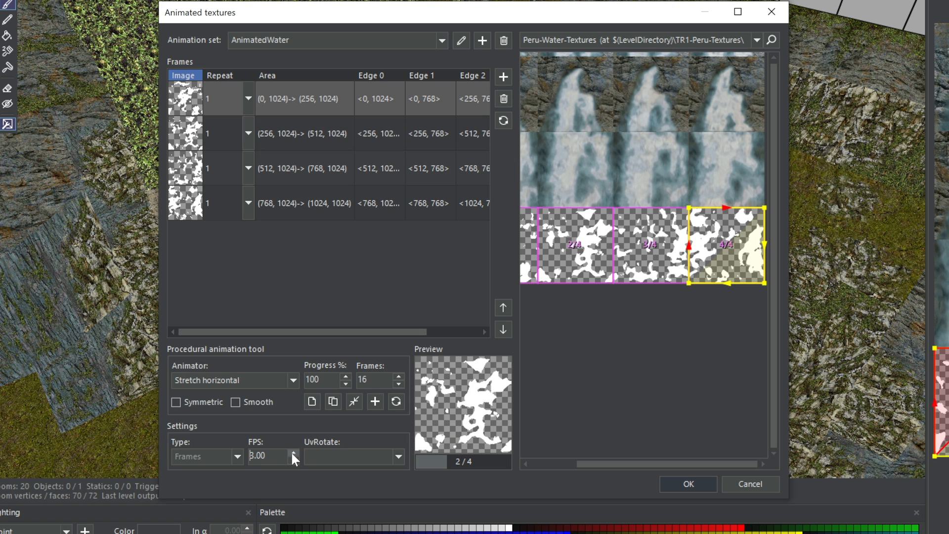
pyautogui.click(293, 452)
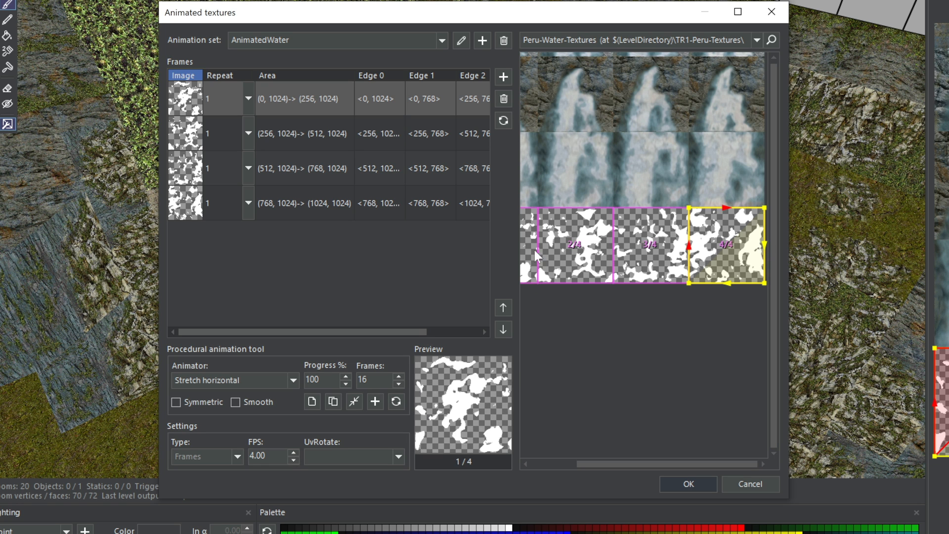
pyautogui.moveTo(621, 463)
pyautogui.mouseDown()
pyautogui.moveTo(583, 462)
pyautogui.moveTo(639, 462)
pyautogui.mouseUp()
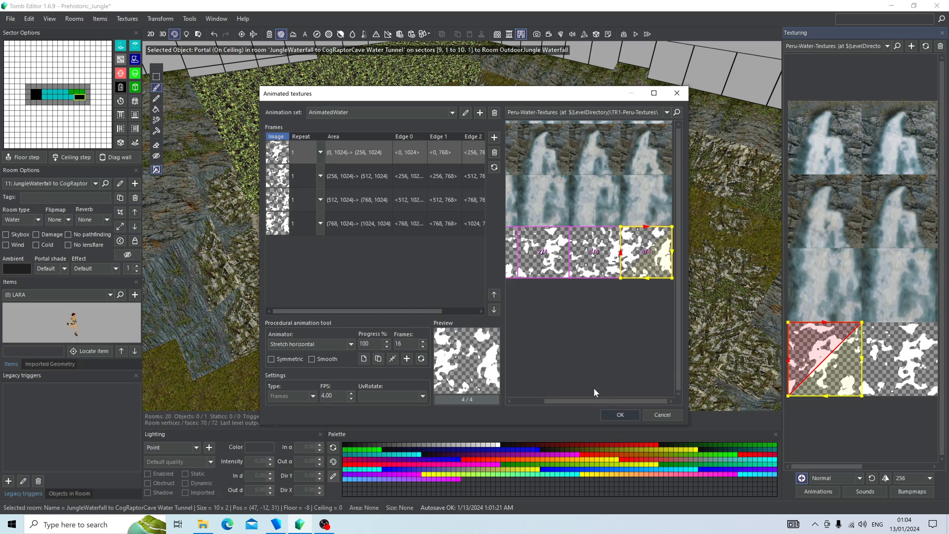
pyautogui.click(609, 413)
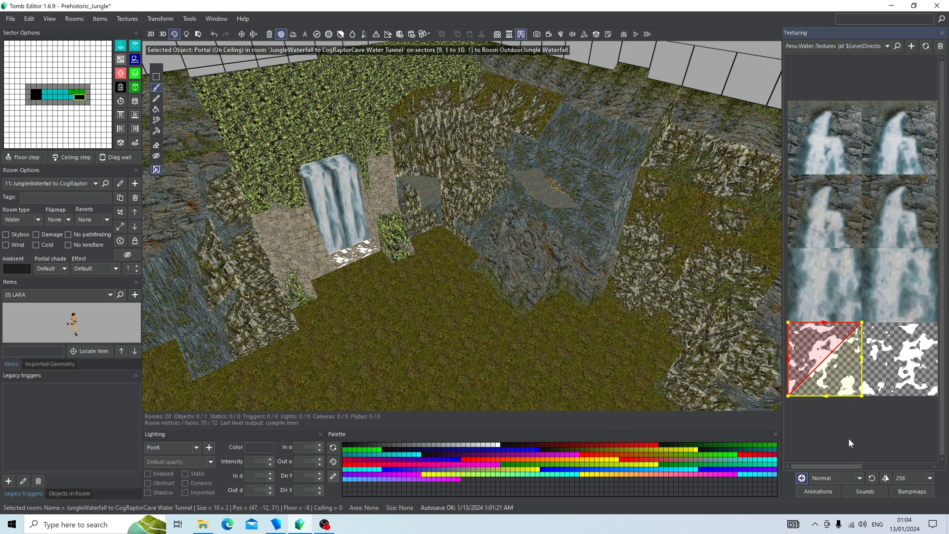
# Reopen the texture animation settings and create a second animation set named AnimatedWaterfall
pyautogui.moveTo(845, 468); pyautogui.dragTo(824, 468)
pyautogui.click(883, 378)
pyautogui.moveTo(861, 466); pyautogui.dragTo(930, 466)
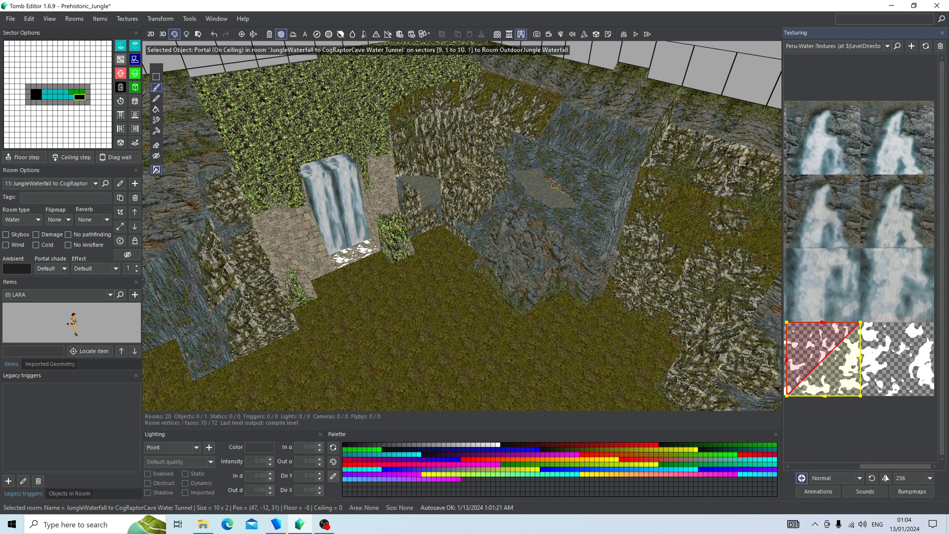
pyautogui.click(816, 492)
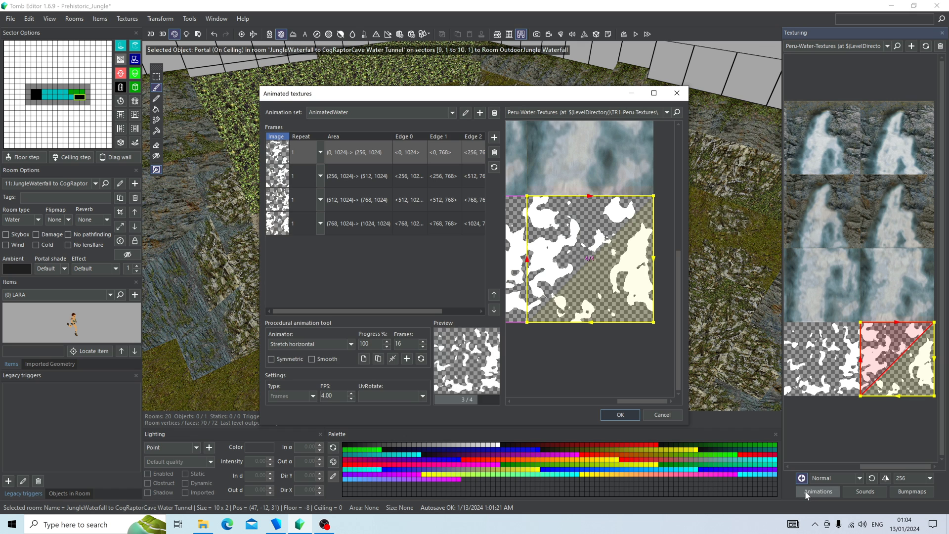
pyautogui.click(479, 112)
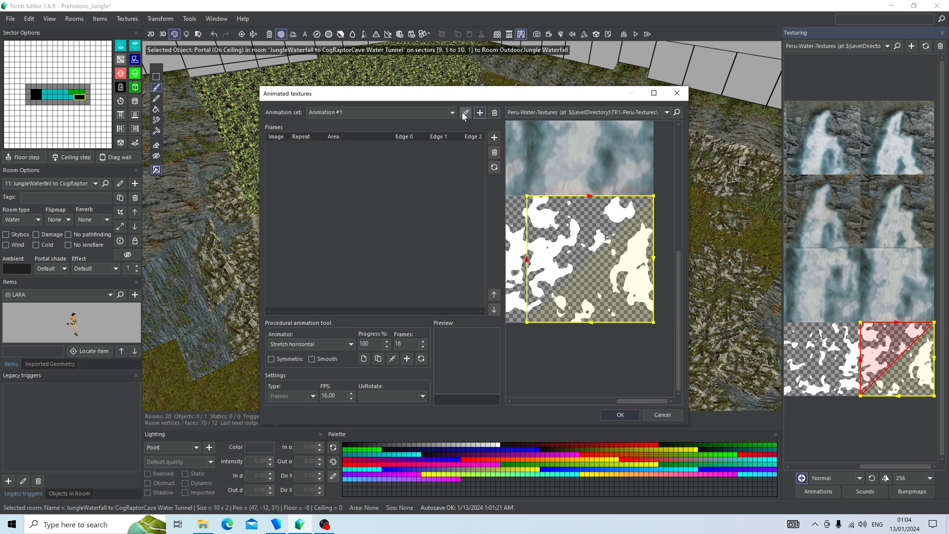
pyautogui.write('AnimatedWaterfall')
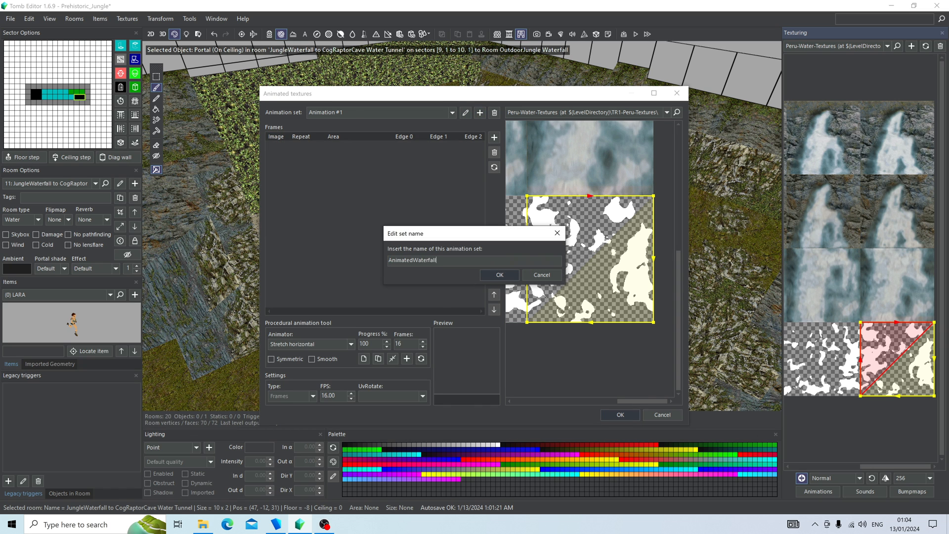
pyautogui.press('Return')
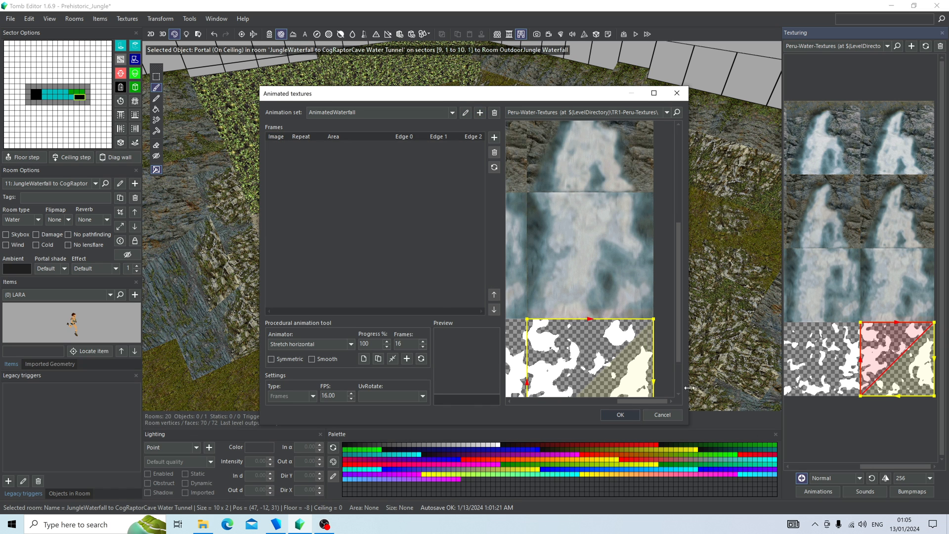
# Add the four full-width waterfall tiles as frames of AnimatedWaterfall and set its speed to 8 FPS
pyautogui.moveTo(639, 400); pyautogui.dragTo(563, 401)
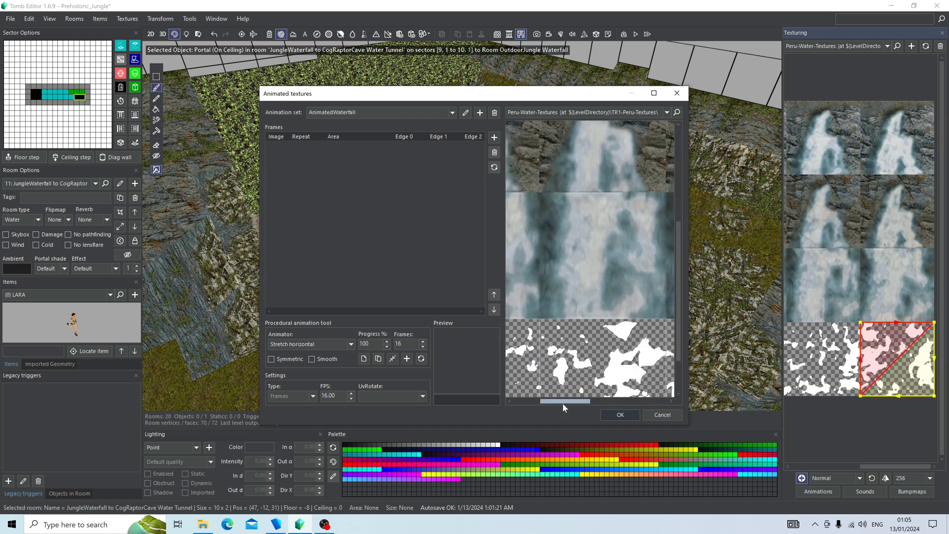
pyautogui.click(563, 278)
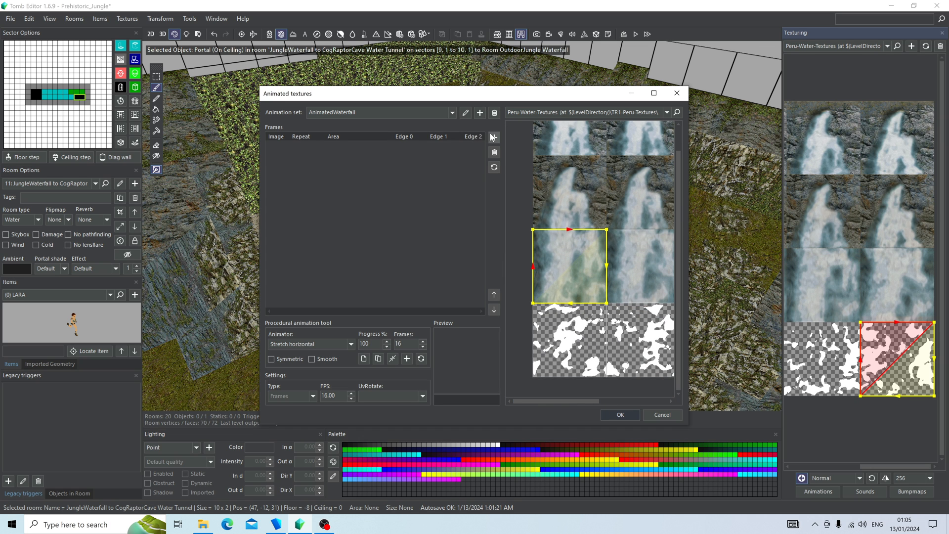
pyautogui.click(493, 137)
pyautogui.moveTo(582, 400); pyautogui.dragTo(601, 402)
pyautogui.click(580, 253)
pyautogui.click(494, 138)
pyautogui.click(610, 265)
pyautogui.click(497, 138)
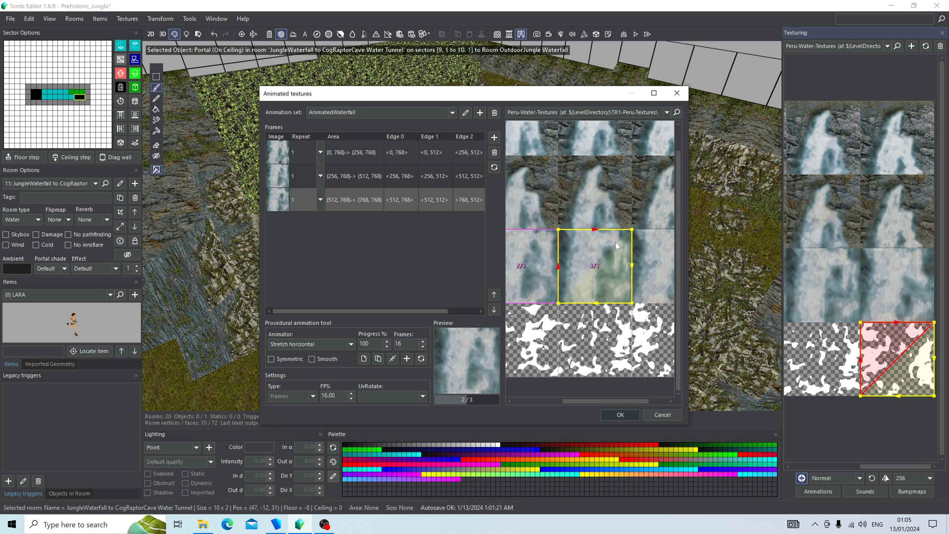
pyautogui.click(648, 268)
pyautogui.click(492, 139)
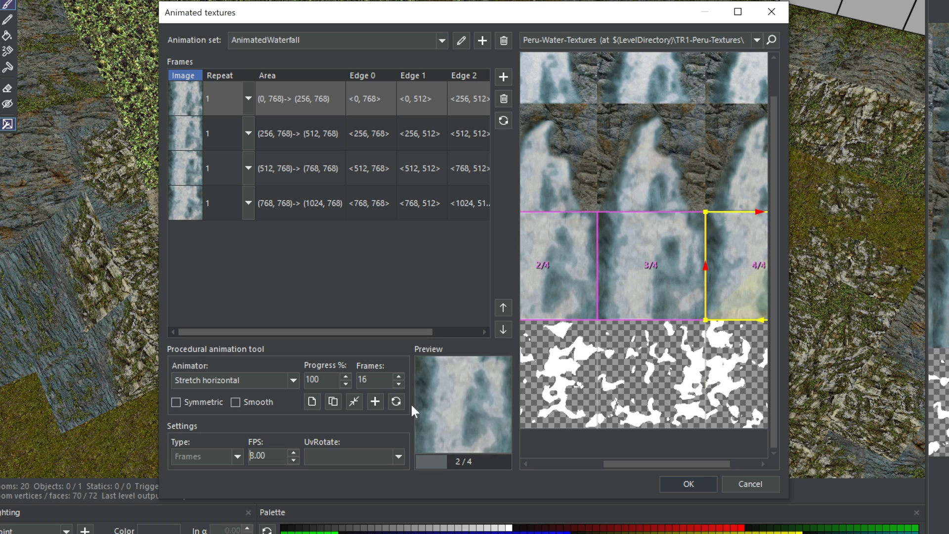
pyautogui.click(468, 103)
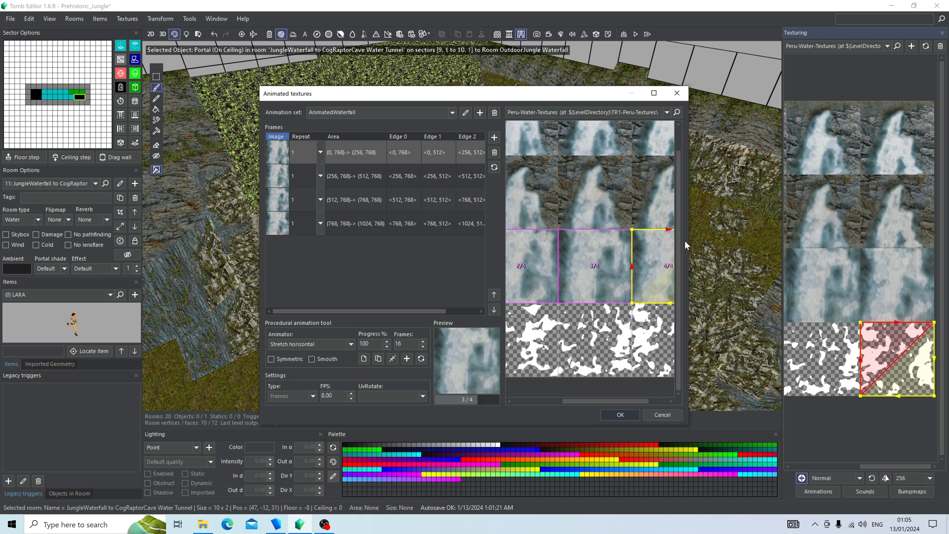
# Create the set AnimatedWaterfallRocks#1 and add the four bright waterfall-over-rock tiles of the texture's first row as its frames
pyautogui.scroll(1, 677, 232)
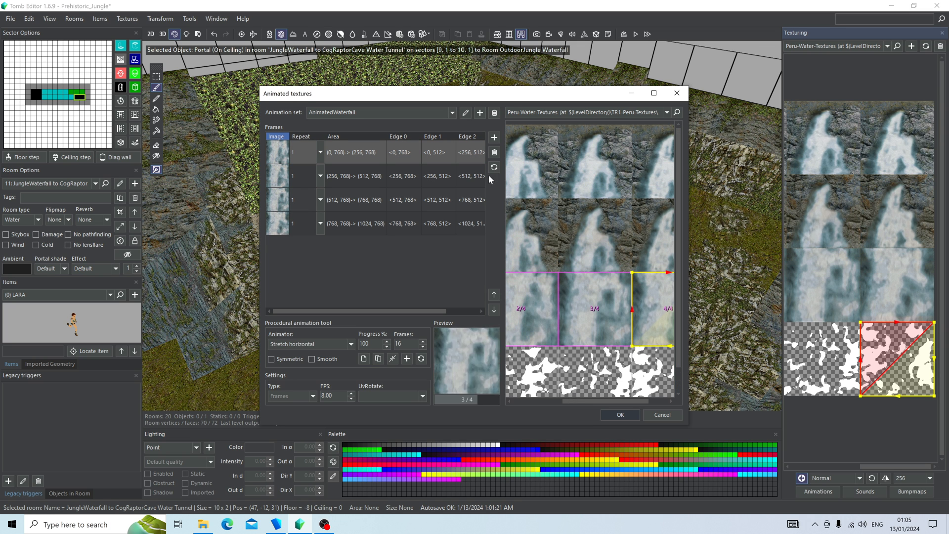
pyautogui.click(479, 112)
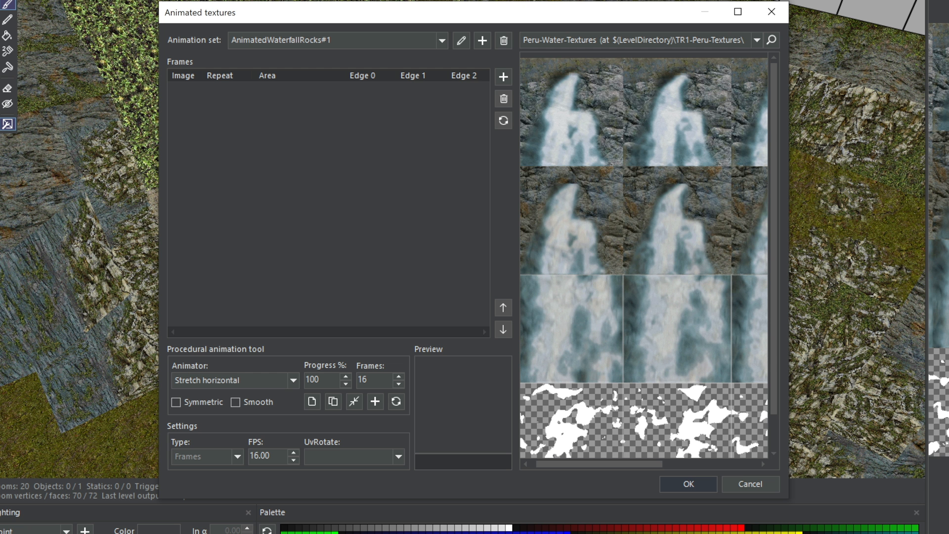
pyautogui.click(608, 90)
pyautogui.click(502, 78)
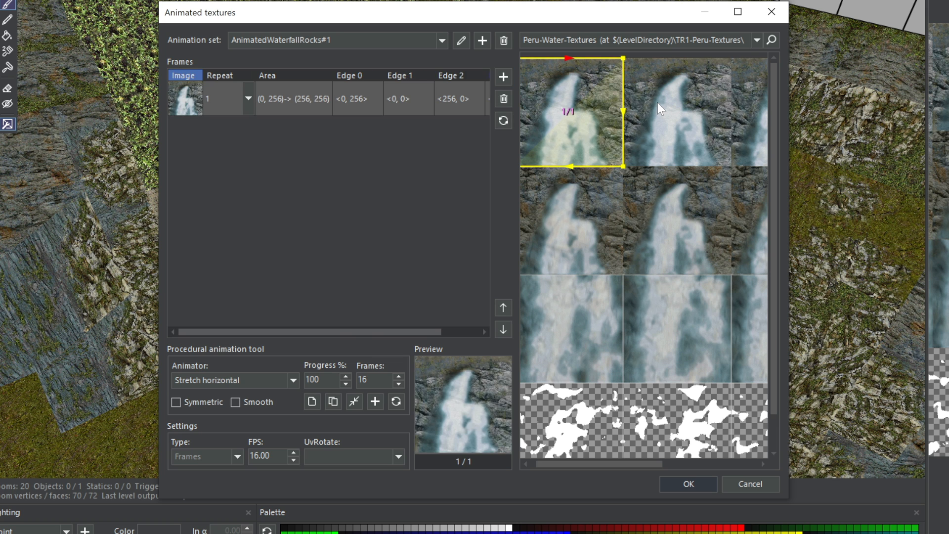
pyautogui.click(657, 102)
pyautogui.click(505, 74)
pyautogui.moveTo(640, 467); pyautogui.dragTo(731, 464)
pyautogui.click(503, 78)
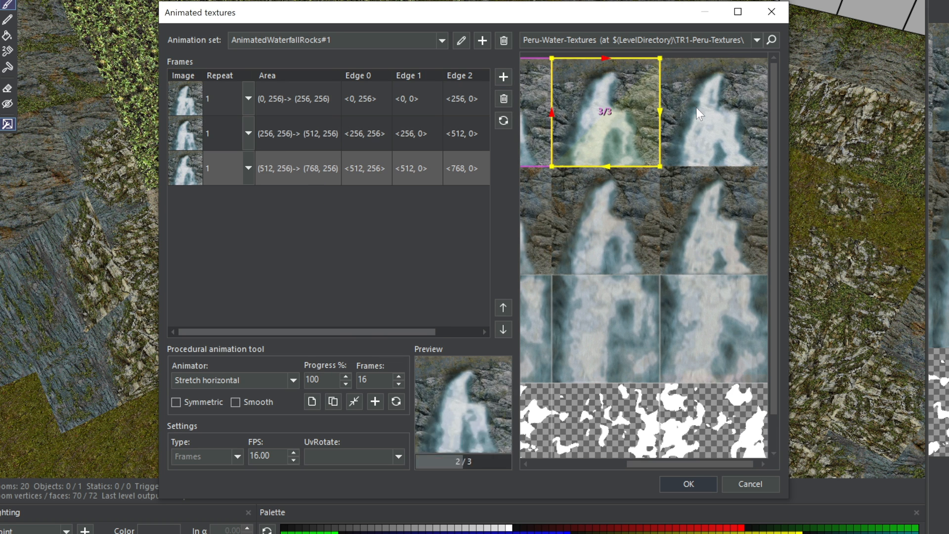
pyautogui.click(695, 107)
pyautogui.click(503, 77)
# Set the playback speed of AnimatedWaterfallRocks#1 to 8 FPS
pyautogui.click(349, 398)
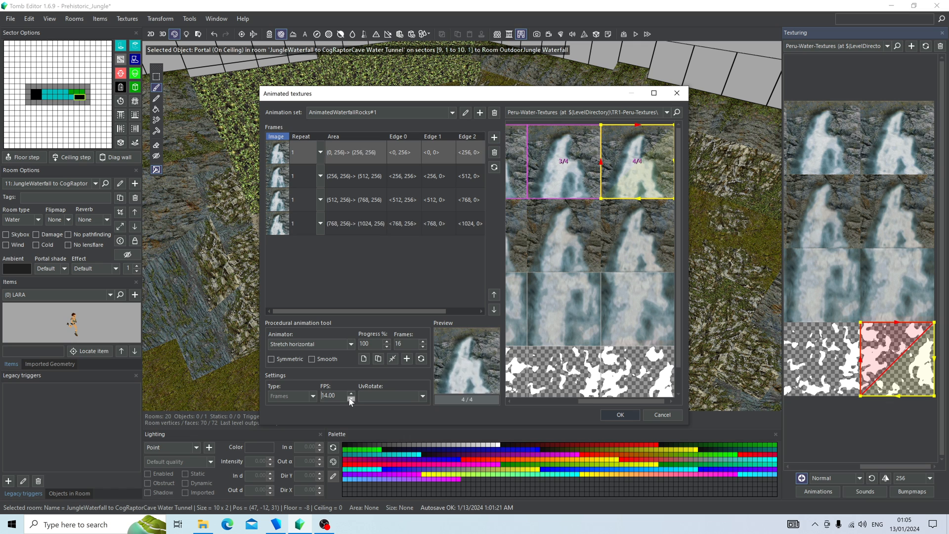
pyautogui.click(349, 398)
pyautogui.click(349, 398)
pyautogui.click(349, 397)
pyautogui.click(349, 397)
pyautogui.click(350, 397)
pyautogui.click(350, 398)
pyautogui.click(349, 397)
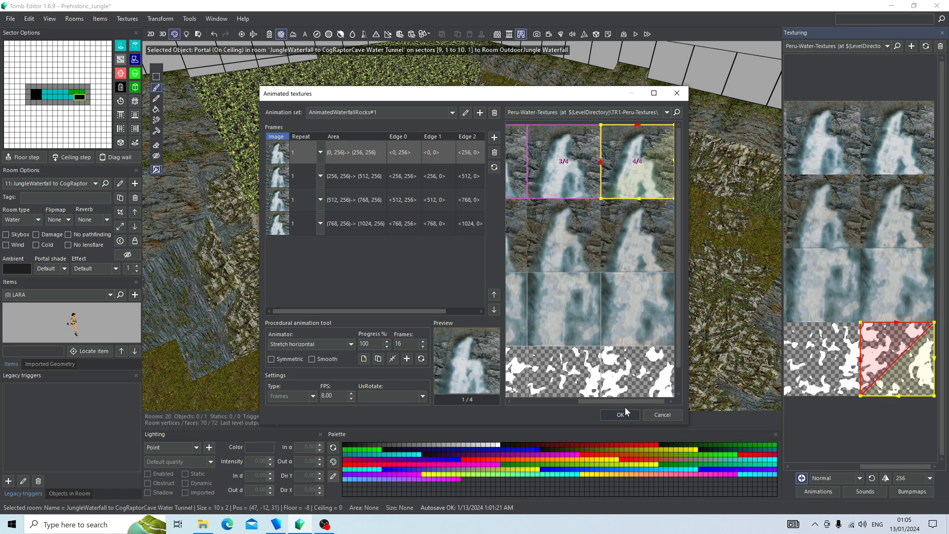
# Create another animation set named AnimatedWaterfallRocks#2
pyautogui.moveTo(606, 403); pyautogui.dragTo(546, 407)
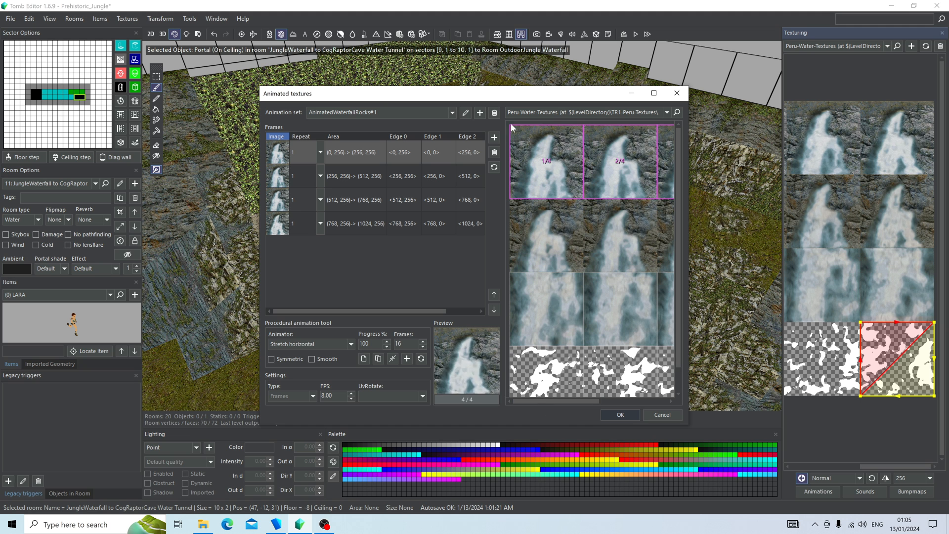
pyautogui.click(479, 116)
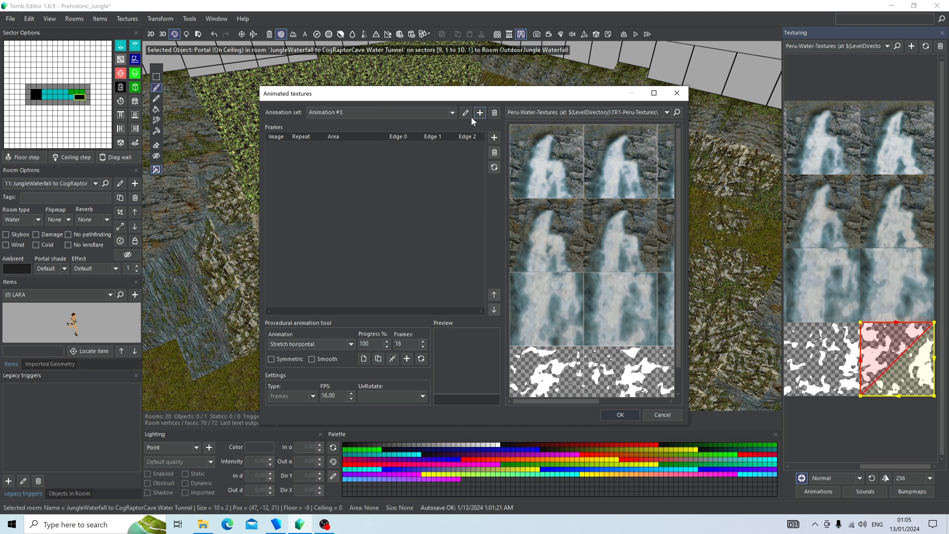
pyautogui.click(466, 114)
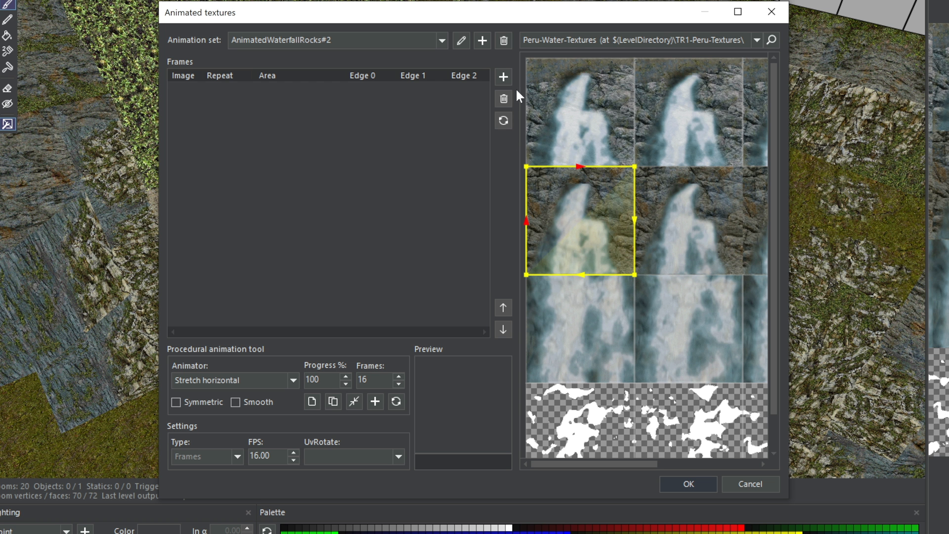
# Add the four second-row waterfall-over-rock tiles as frames of AnimatedWaterfallRocks#2, set it to 8 FPS and apply the animation settings
pyautogui.click(503, 76)
pyautogui.click(637, 177)
pyautogui.click(503, 76)
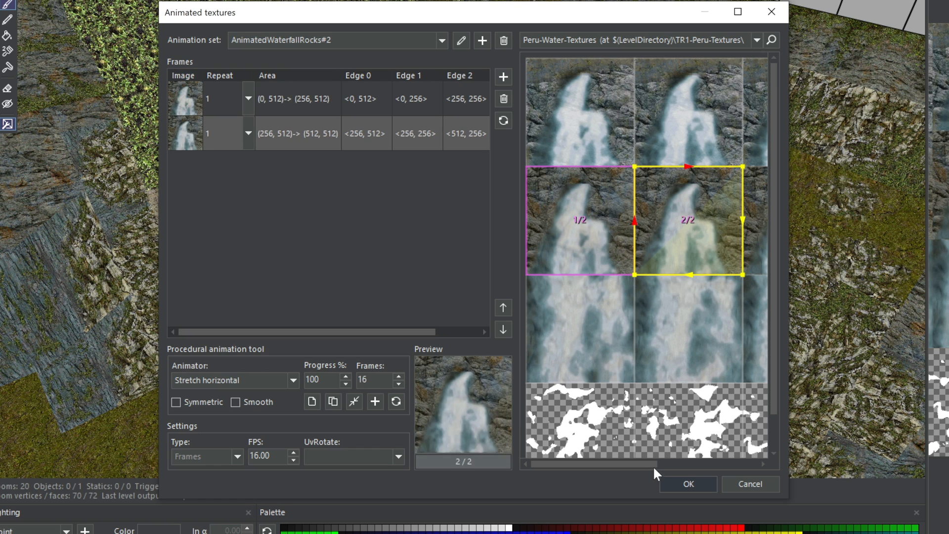
pyautogui.moveTo(653, 467); pyautogui.dragTo(715, 465)
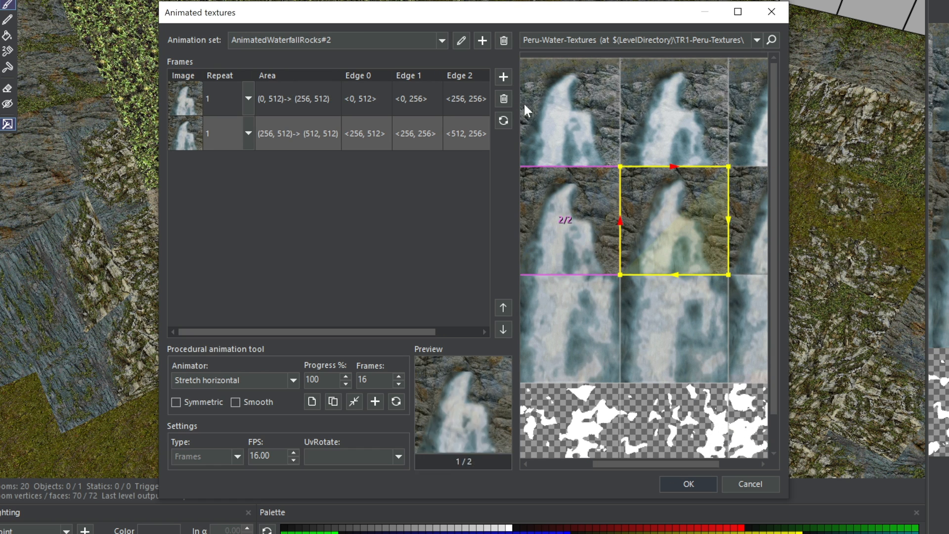
pyautogui.click(503, 76)
pyautogui.moveTo(616, 464); pyautogui.dragTo(655, 464)
pyautogui.click(716, 245)
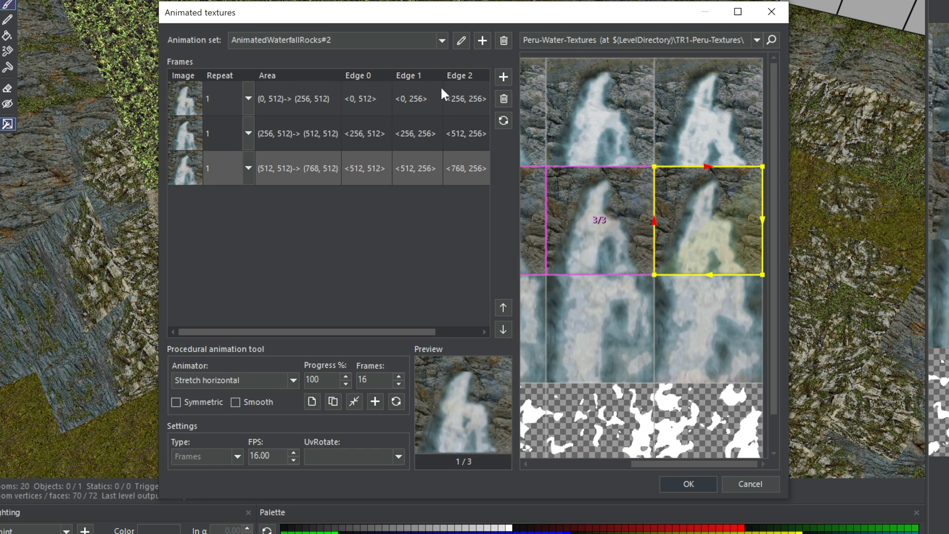
pyautogui.click(502, 77)
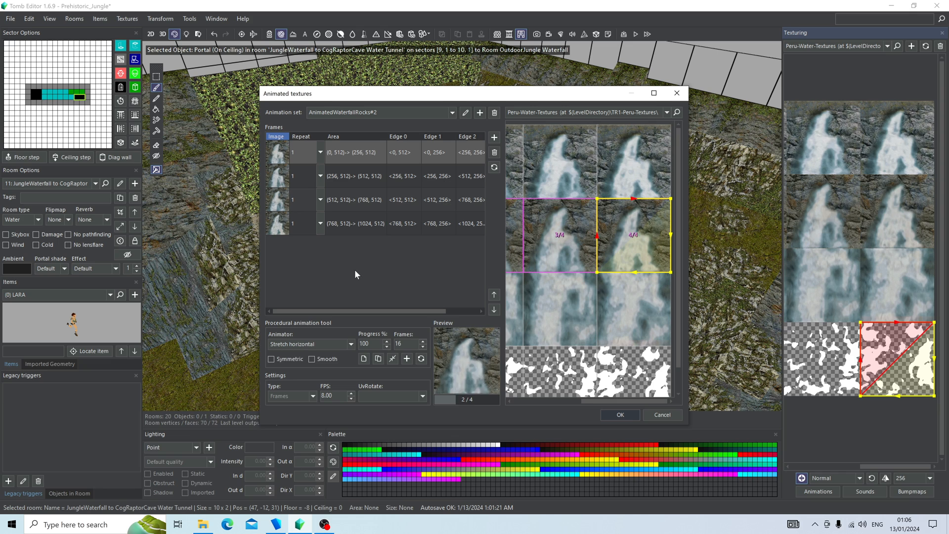
pyautogui.click(604, 413)
pyautogui.moveTo(435, 249)
pyautogui.mouseDown(button='right')
pyautogui.moveTo(393, 215)
pyautogui.moveTo(485, 259)
pyautogui.moveTo(446, 247)
pyautogui.mouseUp(button='right')
pyautogui.scroll(-5, 398, 223)
pyautogui.scroll(5, 446, 247)
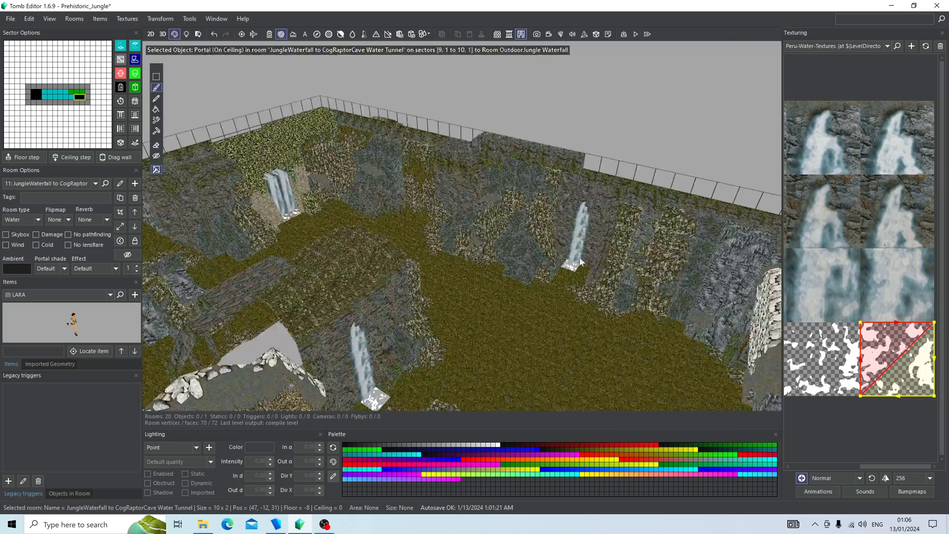
pyautogui.scroll(3, 566, 253)
pyautogui.moveTo(556, 249); pyautogui.dragTo(403, 262, button='right')
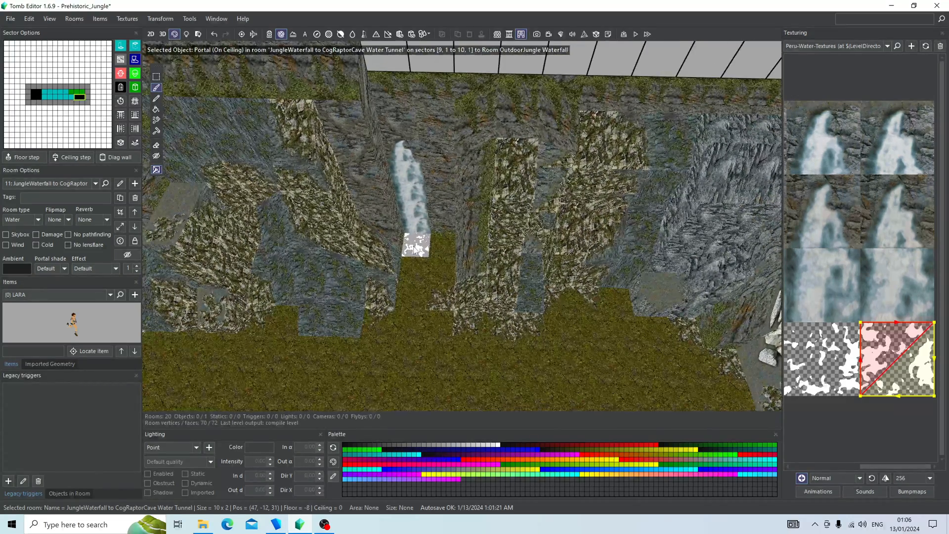
# Texture the square at the waterfall's base in OutdoorJungleBridge with the first white splash tile and rotate it to meet the waterfall
pyautogui.click(447, 244)
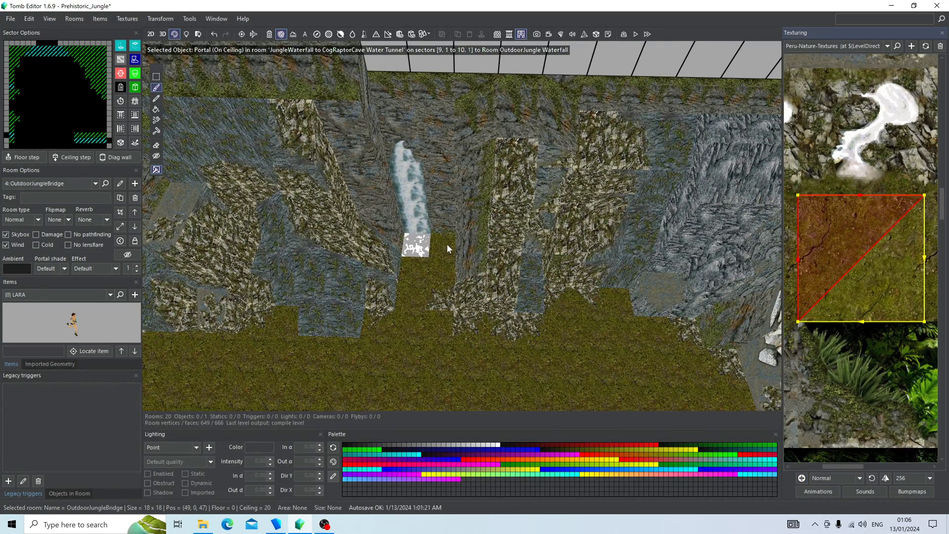
pyautogui.scroll(4, 448, 250)
pyautogui.scroll(-7, 863, 292)
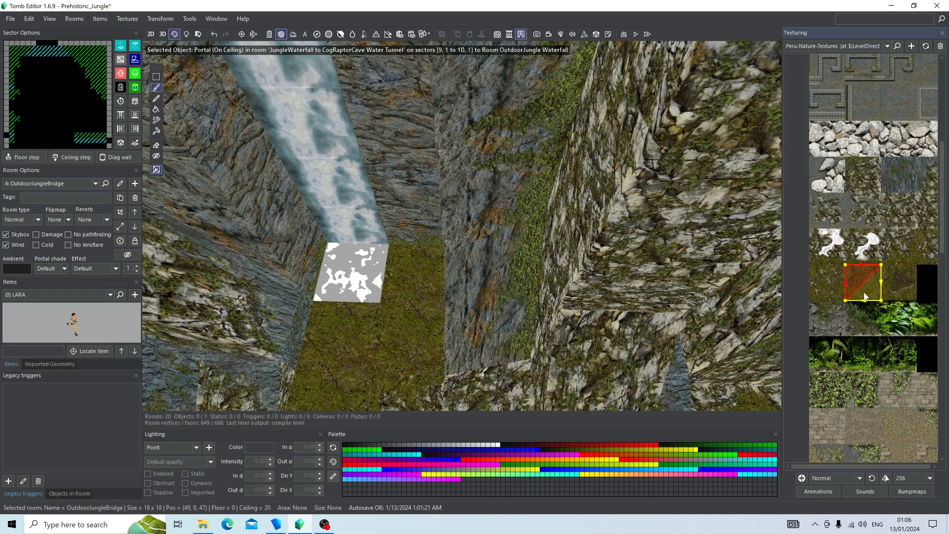
pyautogui.click(830, 251)
pyautogui.click(367, 277)
pyautogui.keyDown('shift'); pyautogui.click(367, 277); pyautogui.keyUp('shift')
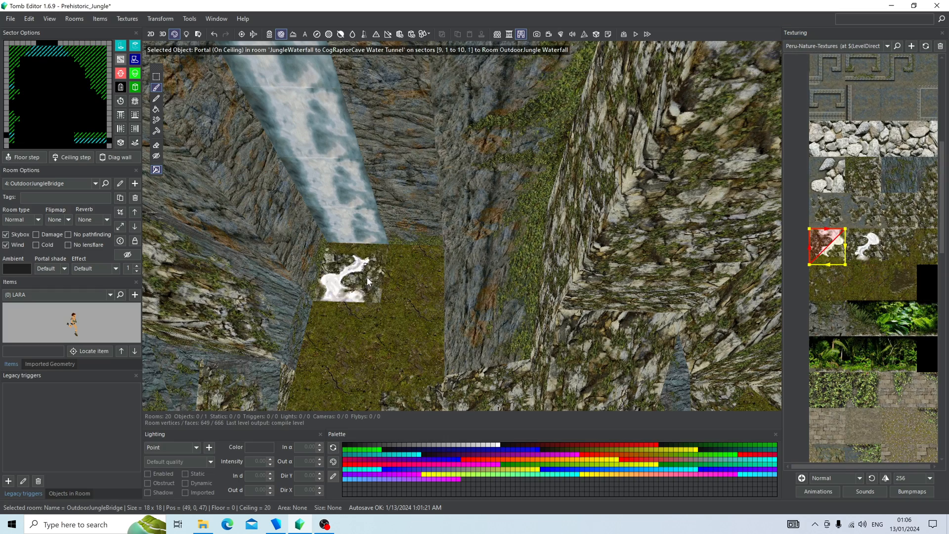
pyautogui.keyDown('shift'); pyautogui.click(367, 277); pyautogui.keyUp('shift')
pyautogui.scroll(-5, 367, 287)
pyautogui.moveTo(367, 287); pyautogui.dragTo(488, 245, button='right')
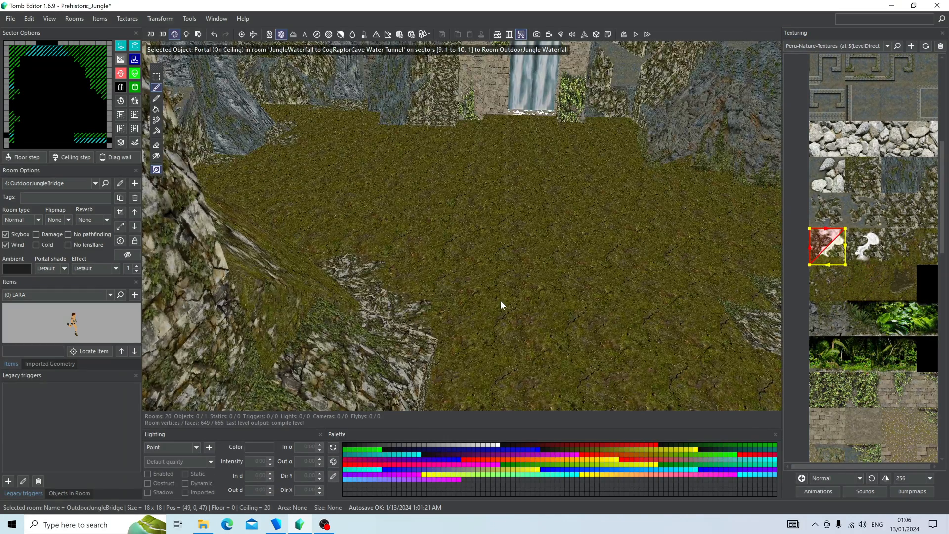
pyautogui.moveTo(500, 301); pyautogui.dragTo(514, 233, button='right')
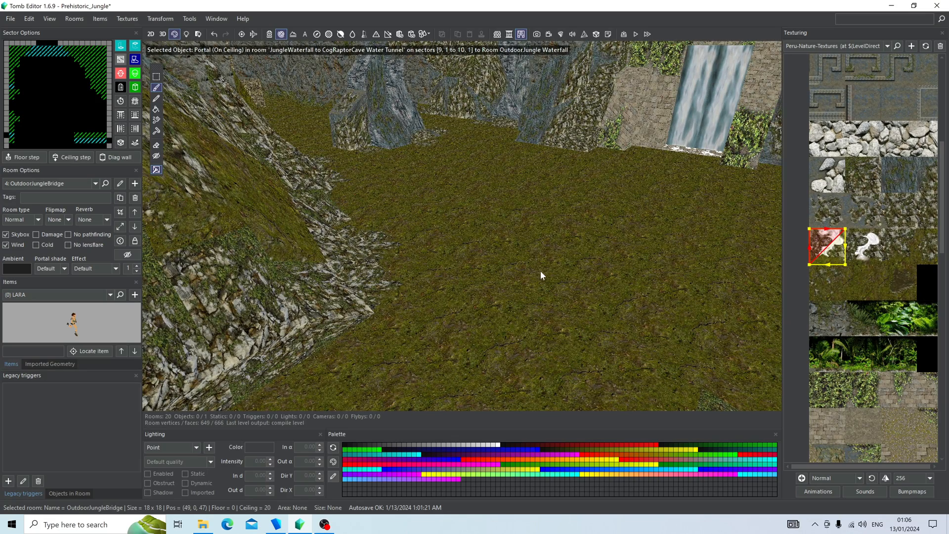
pyautogui.scroll(-3, 548, 260)
pyautogui.moveTo(330, 361); pyautogui.dragTo(392, 325, button='right')
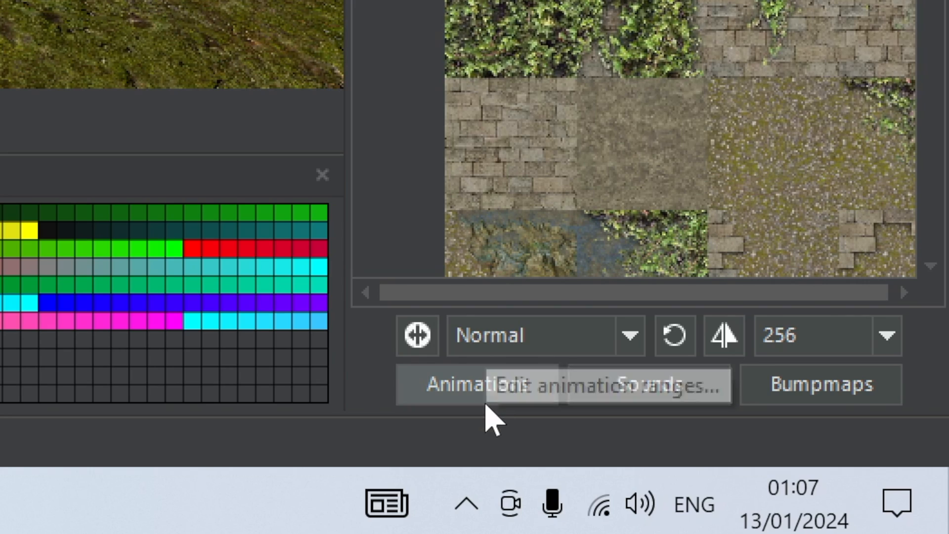
# Assign the Grass texture sound to the full row of tiles containing the white waterfall splashes in Peru-Nature-Textures
pyautogui.click(613, 391)
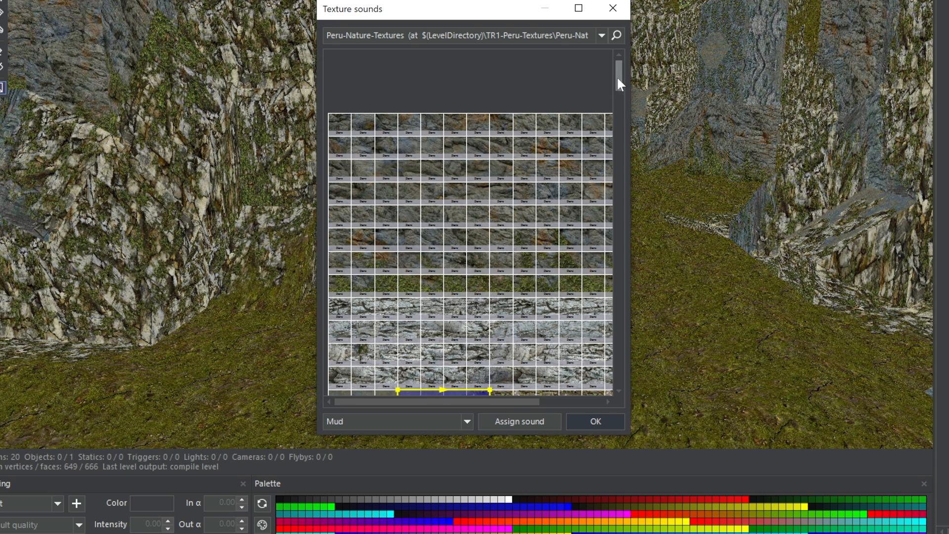
pyautogui.moveTo(617, 78); pyautogui.dragTo(623, 174)
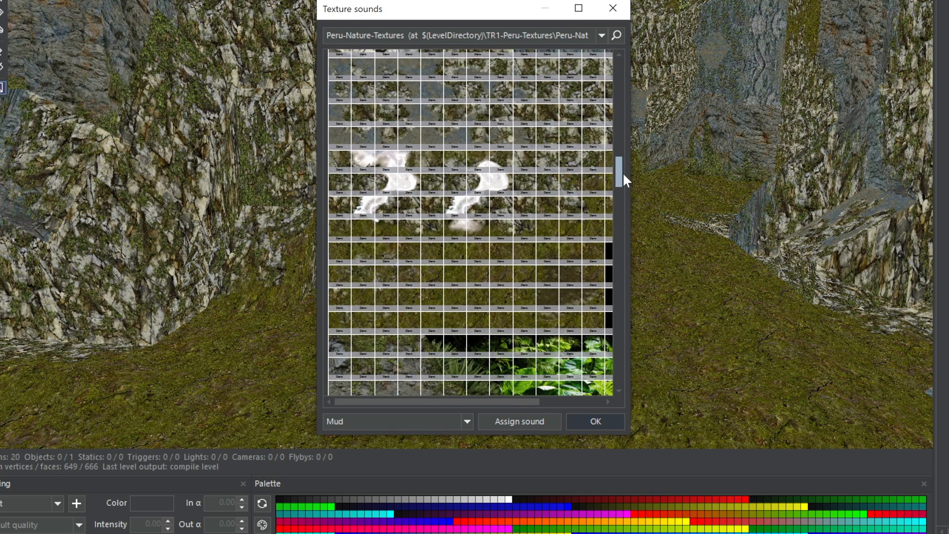
pyautogui.scroll(-3, 438, 375)
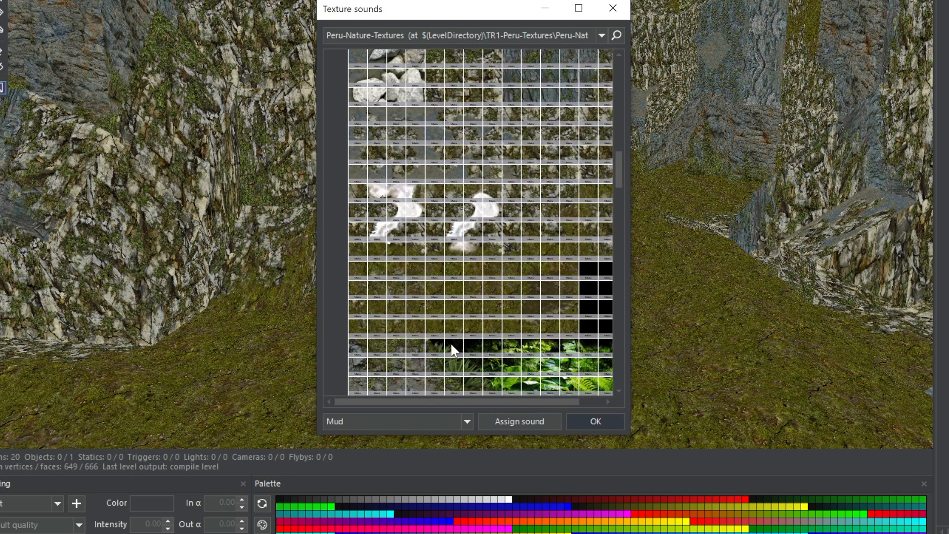
pyautogui.moveTo(478, 402); pyautogui.dragTo(497, 402)
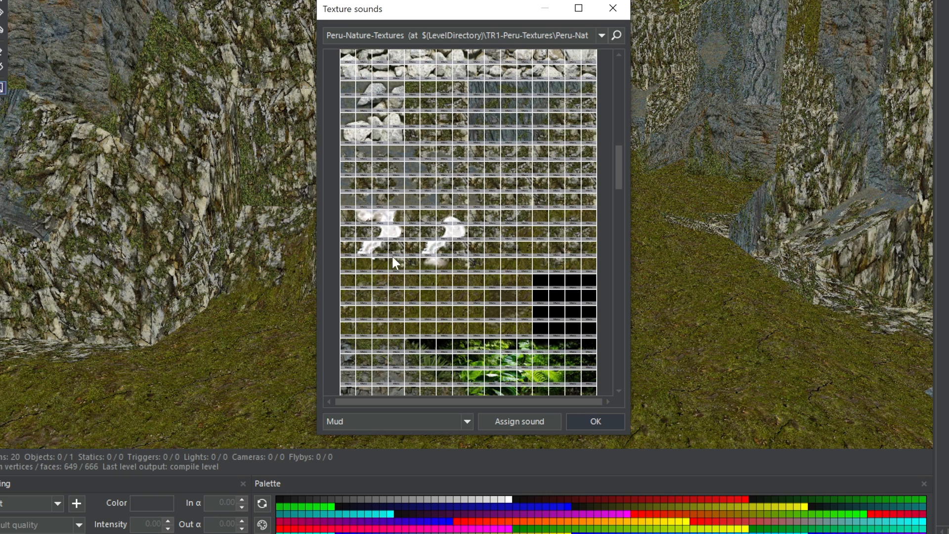
pyautogui.moveTo(375, 228); pyautogui.dragTo(599, 275)
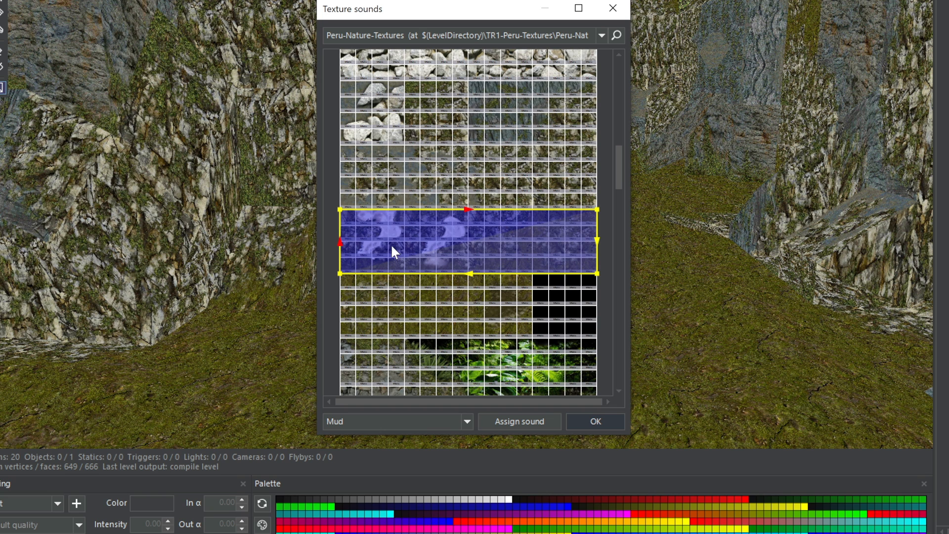
pyautogui.click(414, 420)
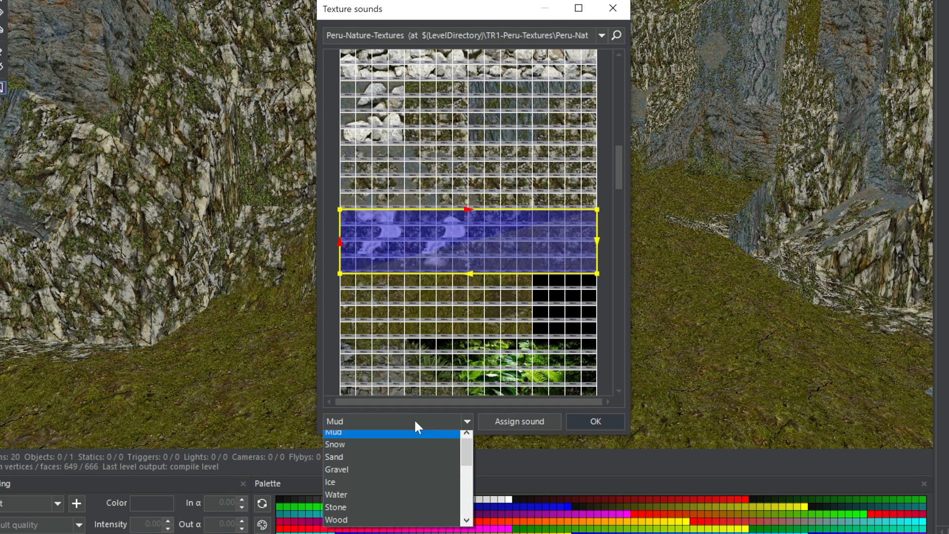
pyautogui.scroll(-2, 367, 486)
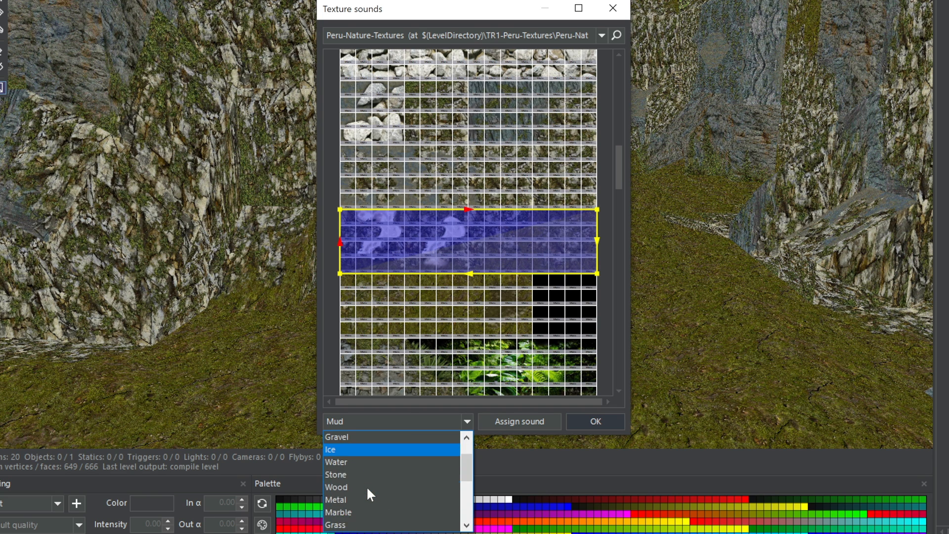
pyautogui.click(357, 488)
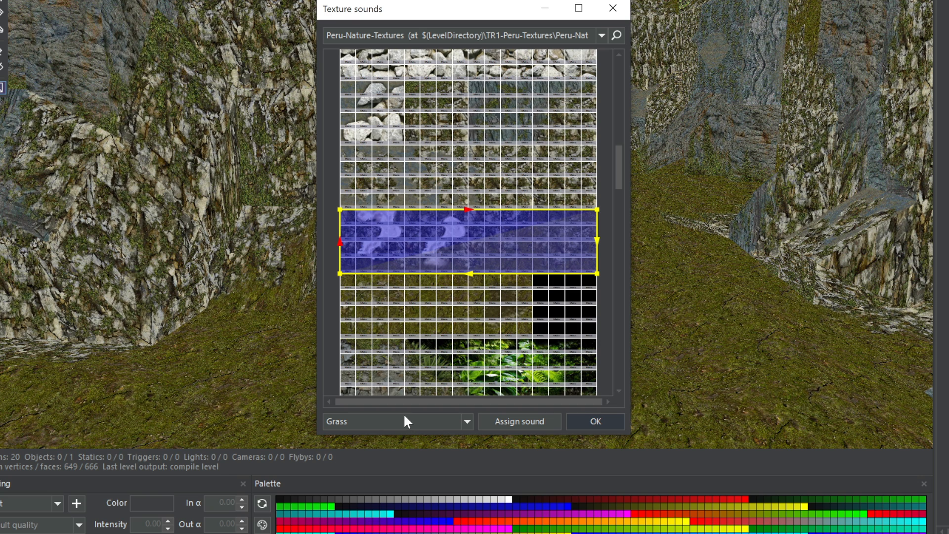
pyautogui.click(517, 422)
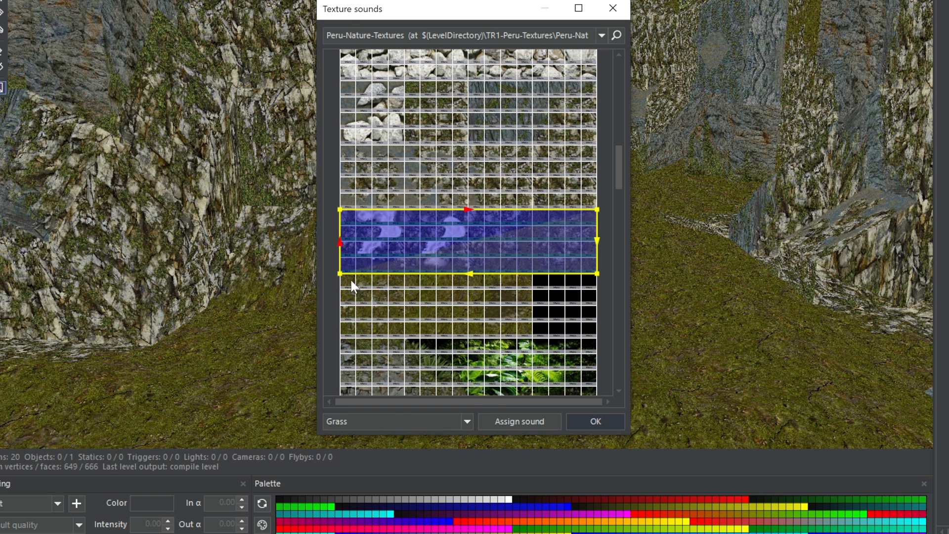
# Assign the Grass sound to the three mossy ground tiles directly beneath the splash row
pyautogui.moveTo(351, 280); pyautogui.dragTo(364, 287)
pyautogui.moveTo(431, 307); pyautogui.dragTo(522, 332)
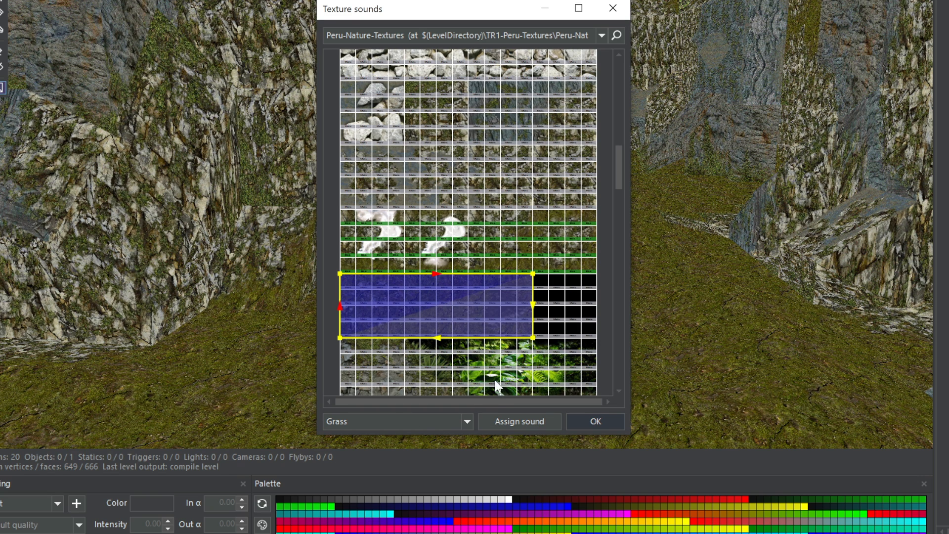
pyautogui.click(533, 420)
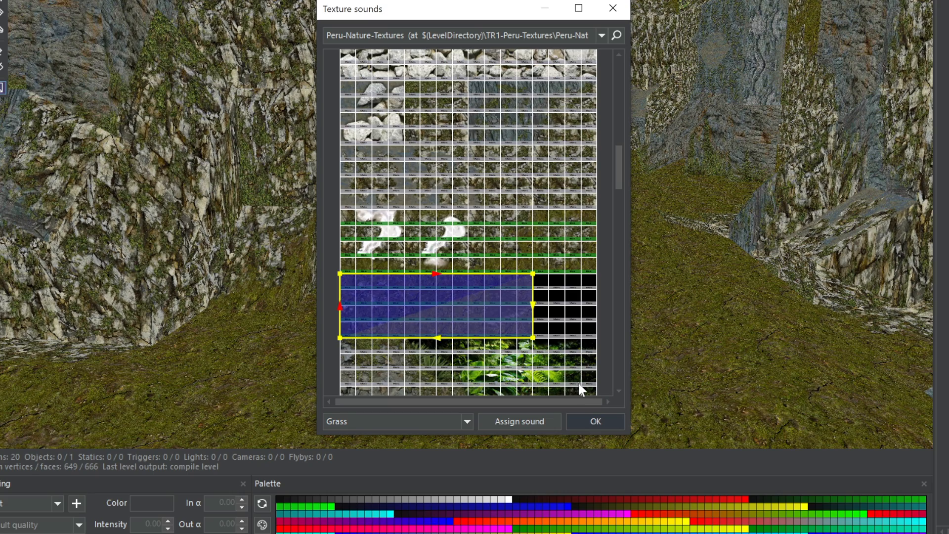
# Assign the Grass sound to the last mossy rock tile in the row above the splashes and apply the texture sounds
pyautogui.scroll(3, 579, 390)
pyautogui.moveTo(590, 253); pyautogui.dragTo(535, 303)
pyautogui.click(443, 419)
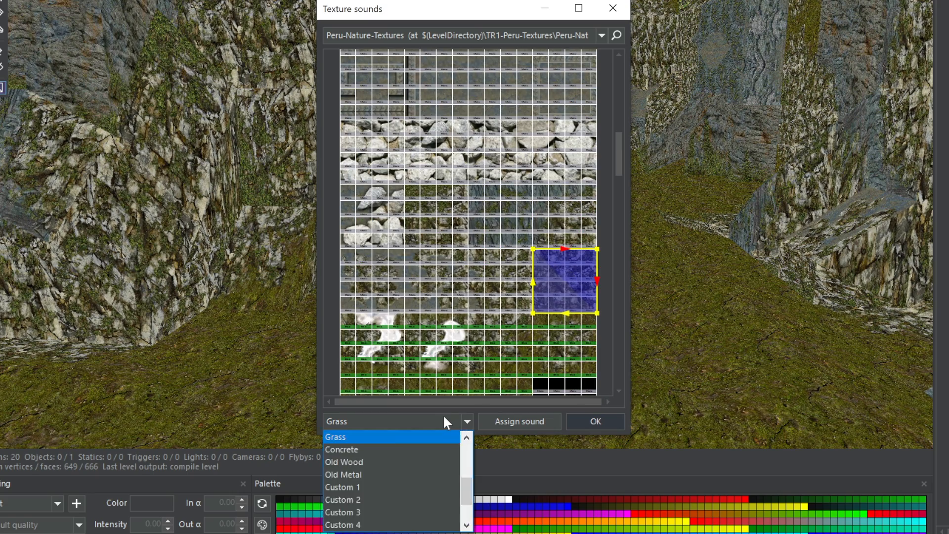
pyautogui.click(444, 421)
pyautogui.click(519, 420)
pyautogui.click(593, 421)
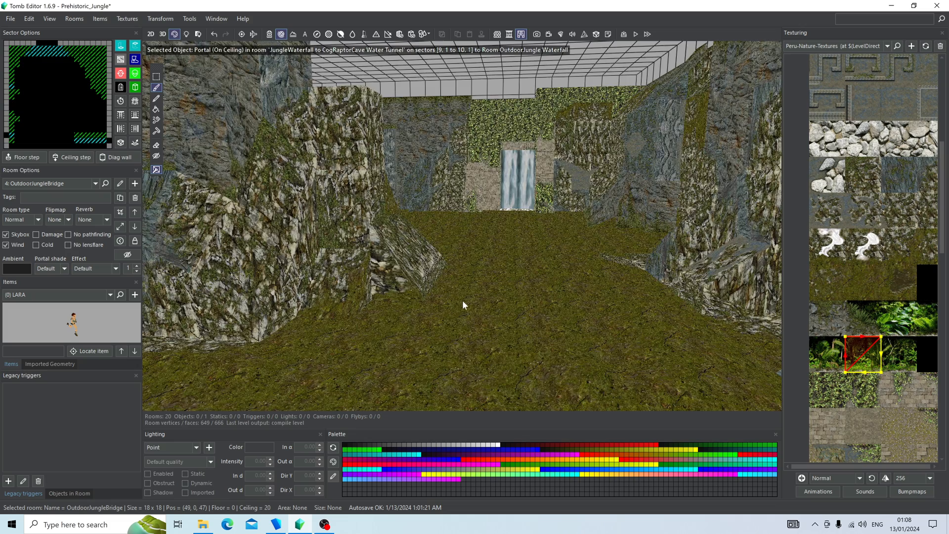
pyautogui.scroll(-3, 462, 301)
pyautogui.moveTo(470, 281); pyautogui.dragTo(414, 288, button='right')
pyautogui.scroll(4, 527, 298)
pyautogui.scroll(-4, 359, 319)
pyautogui.moveTo(513, 338); pyautogui.dragTo(470, 333, button='right')
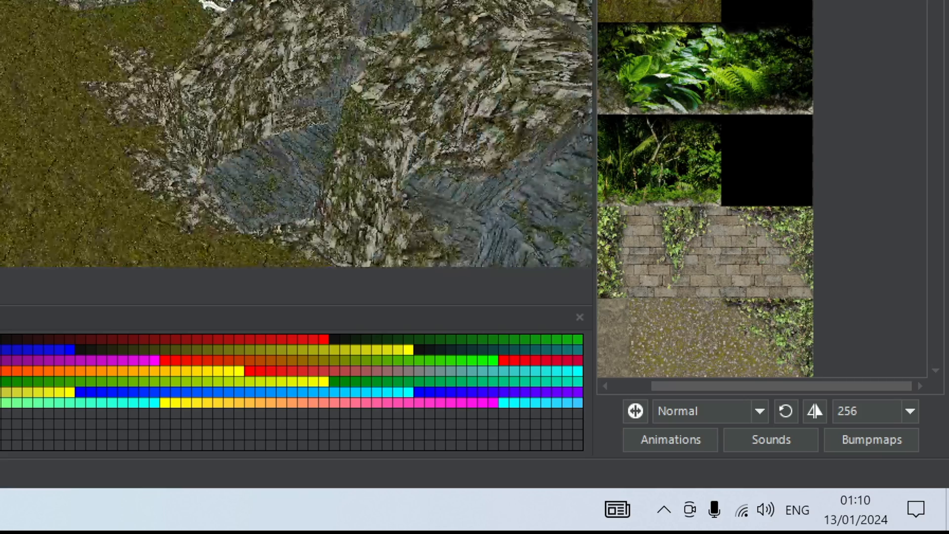
# Assign the Level2 bumpmap to the first two full rows of dark rock tiles in Peru-Nature-Textures
pyautogui.click(897, 441)
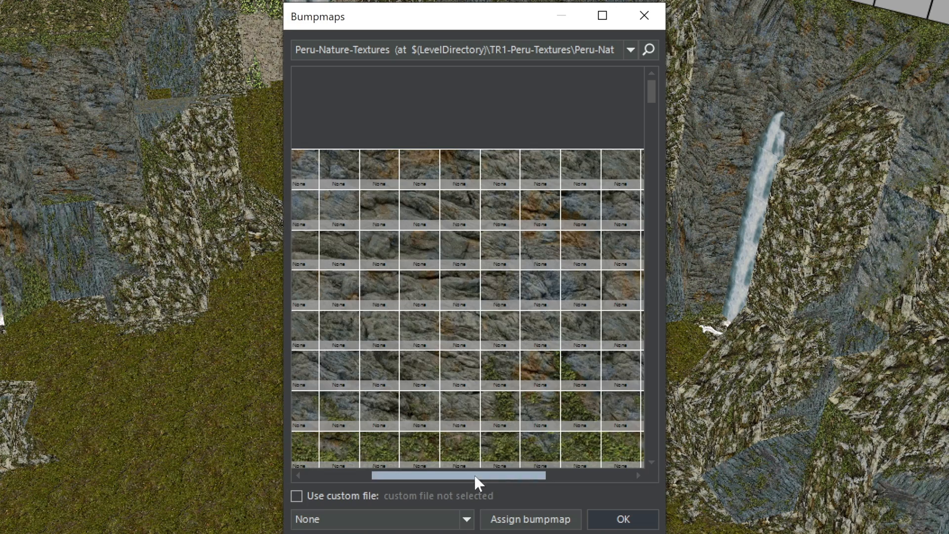
pyautogui.moveTo(473, 475); pyautogui.dragTo(386, 461)
pyautogui.scroll(-1, 384, 360)
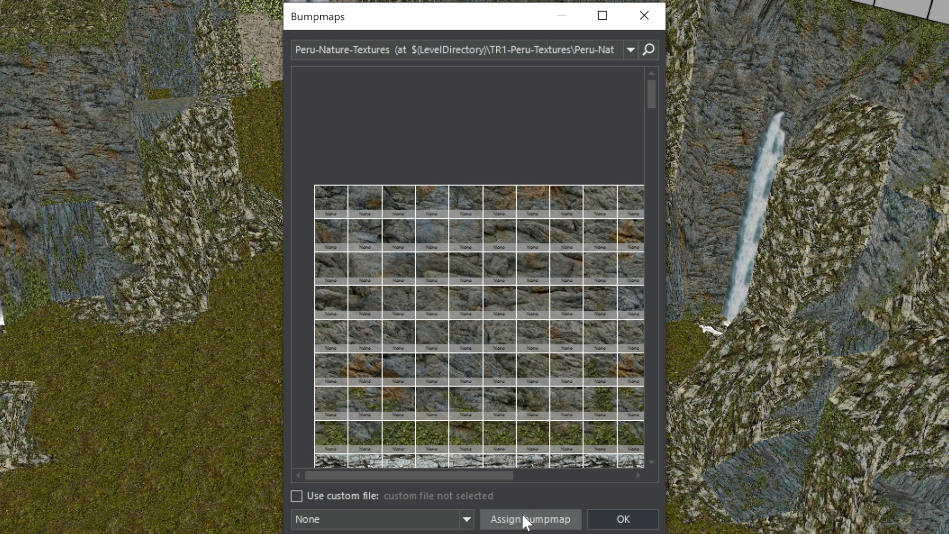
pyautogui.moveTo(498, 479); pyautogui.dragTo(462, 487)
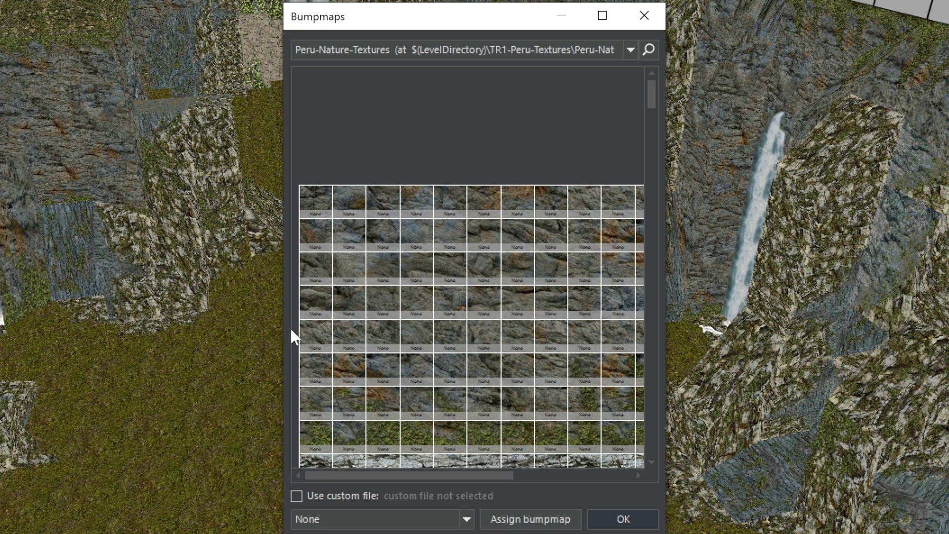
pyautogui.scroll(-1, 341, 330)
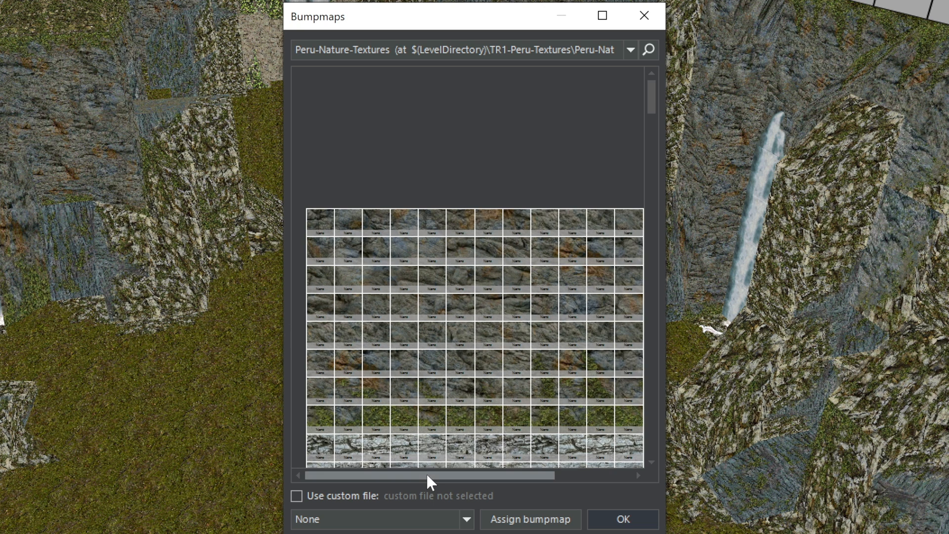
pyautogui.moveTo(436, 475); pyautogui.dragTo(399, 482)
pyautogui.scroll(-1, 420, 398)
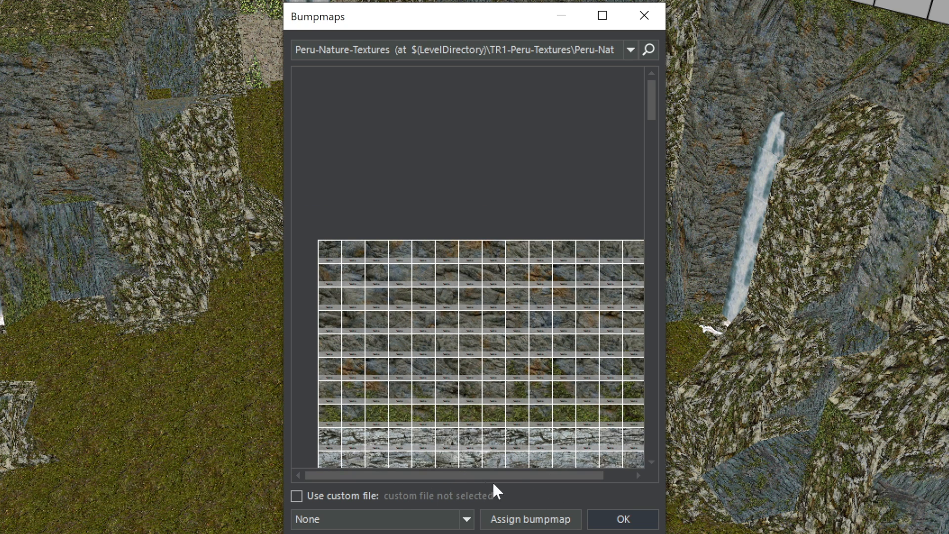
pyautogui.moveTo(525, 477)
pyautogui.mouseDown()
pyautogui.moveTo(551, 483)
pyautogui.moveTo(511, 477)
pyautogui.mouseUp()
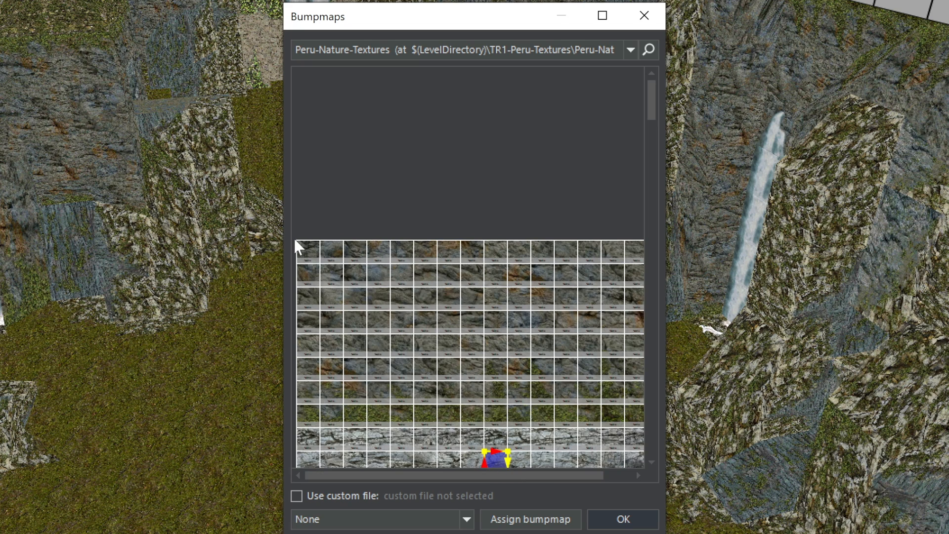
pyautogui.moveTo(297, 246); pyautogui.dragTo(704, 429)
pyautogui.moveTo(599, 470); pyautogui.dragTo(618, 476)
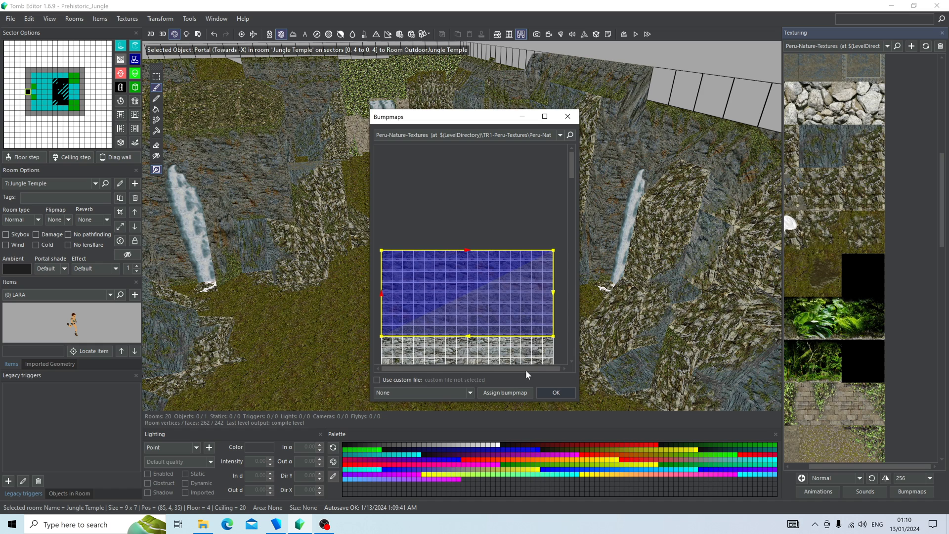
pyautogui.click(445, 392)
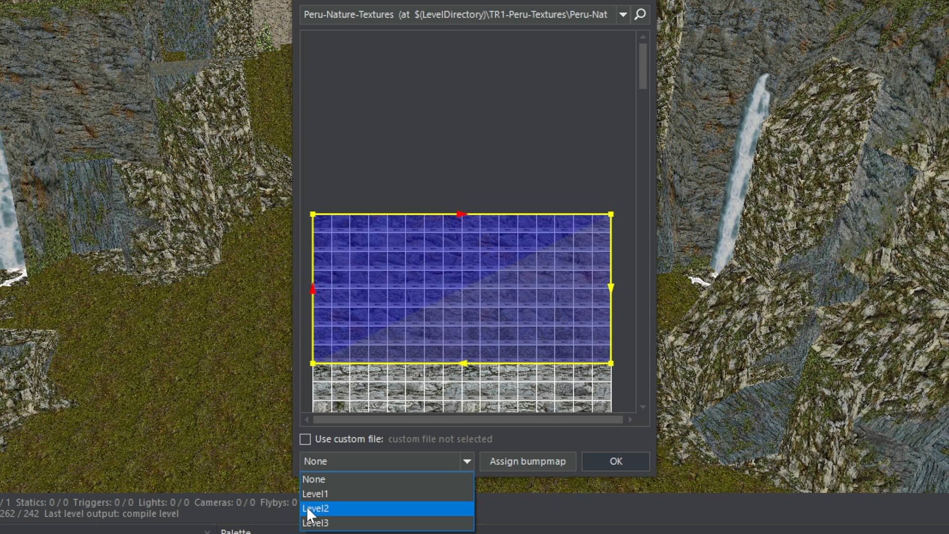
pyautogui.click(326, 509)
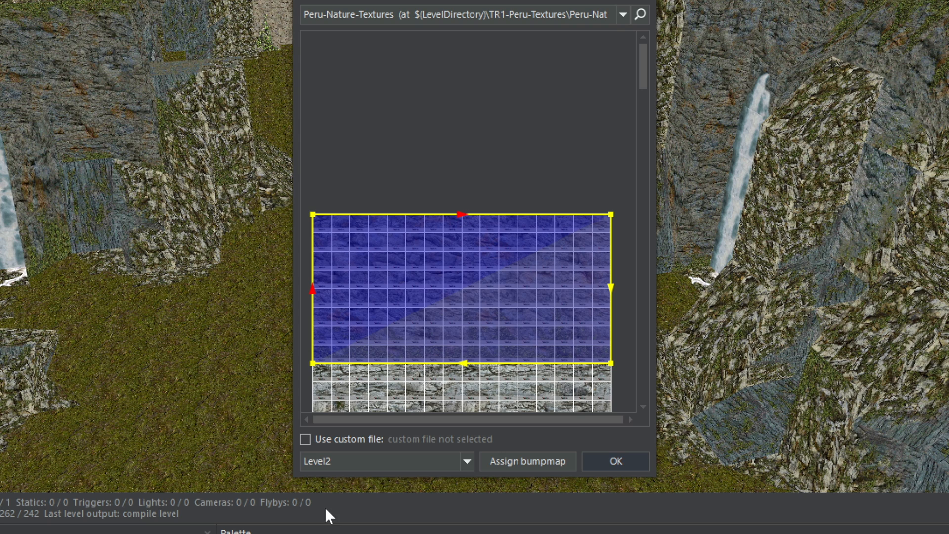
pyautogui.click(490, 461)
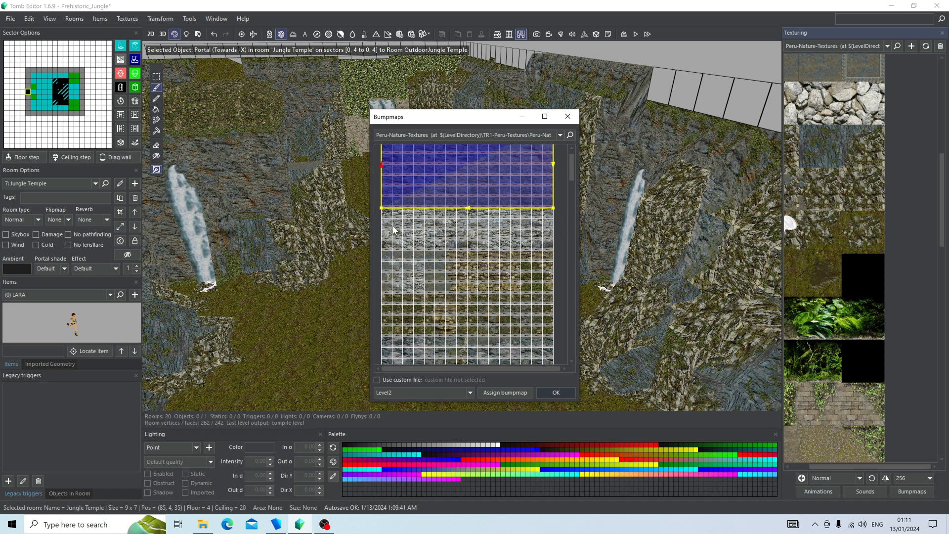
# Assign the Level2 bumpmap to the row of pale rock tiles directly below the dark rock rows
pyautogui.click(418, 391)
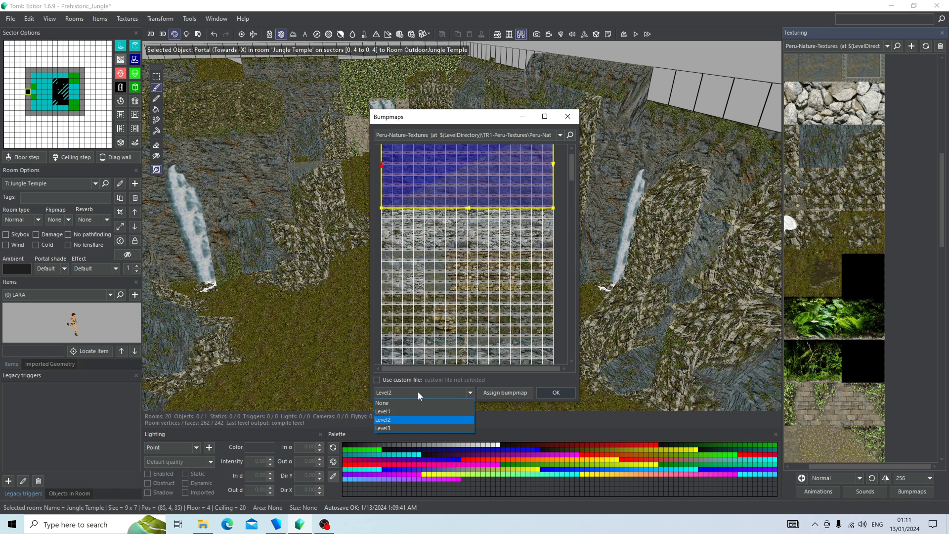
pyautogui.click(418, 391)
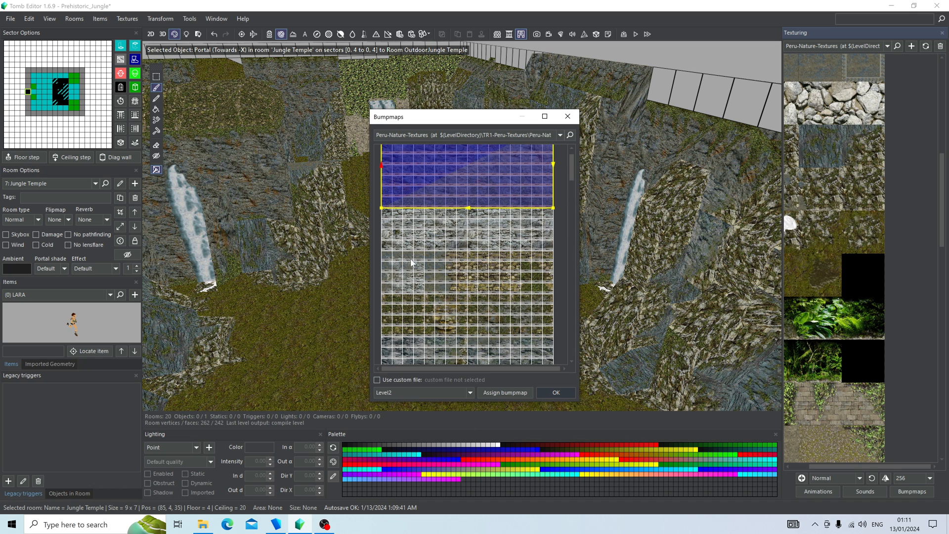
pyautogui.moveTo(388, 218); pyautogui.dragTo(552, 244)
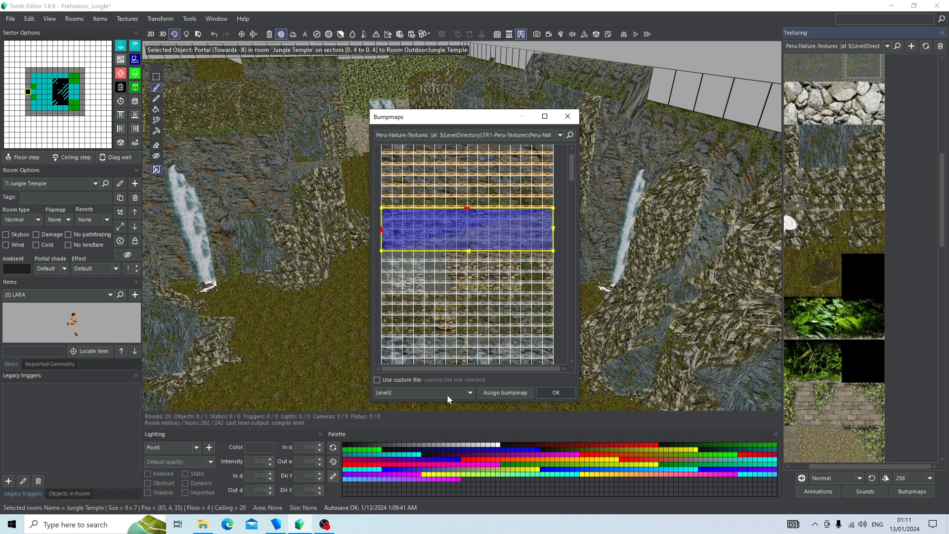
pyautogui.click(491, 393)
# Assign the Level2 bumpmap to the grey boulder tiles and the white rock tile directly below them in Peru-Nature-Textures
pyautogui.scroll(-3, 573, 178)
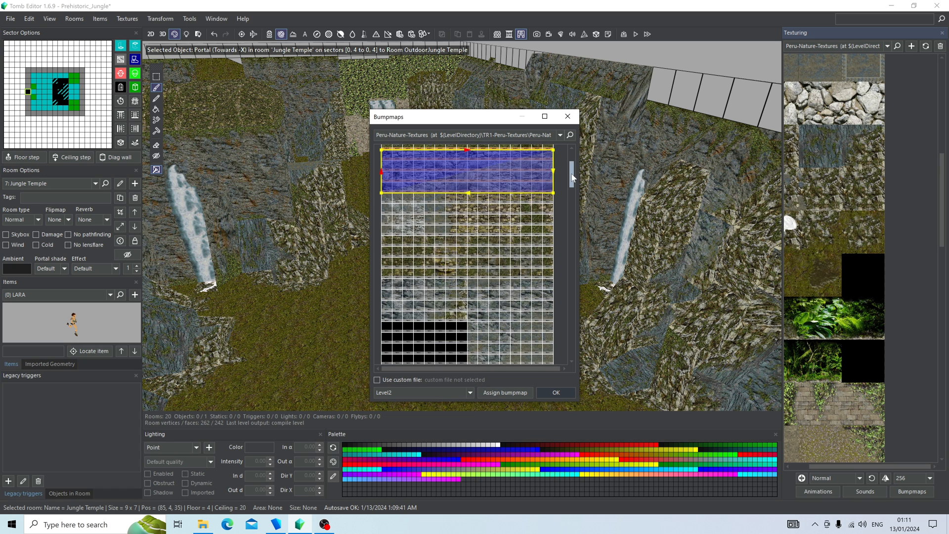
pyautogui.moveTo(572, 178); pyautogui.dragTo(574, 213)
pyautogui.moveTo(388, 209); pyautogui.dragTo(561, 235)
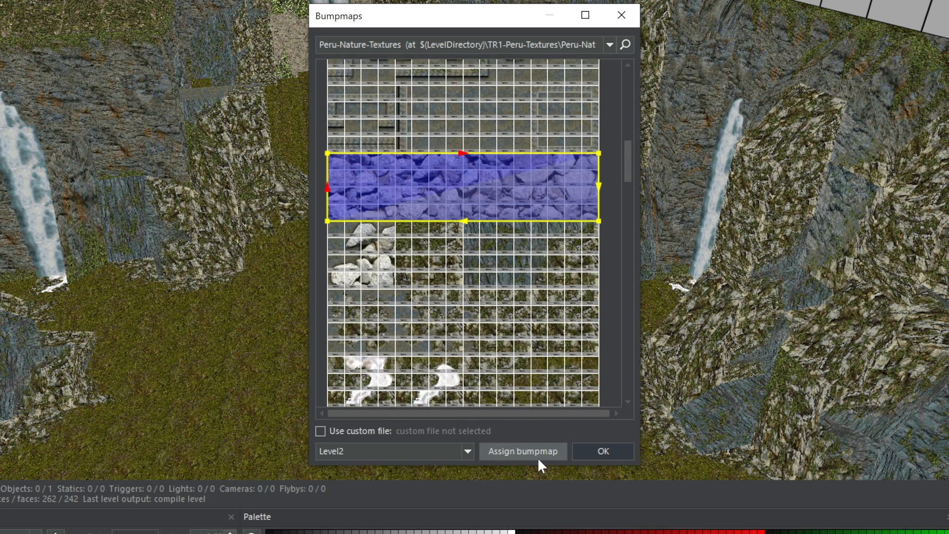
pyautogui.click(538, 458)
pyautogui.moveTo(384, 225); pyautogui.dragTo(329, 275)
pyautogui.click(526, 449)
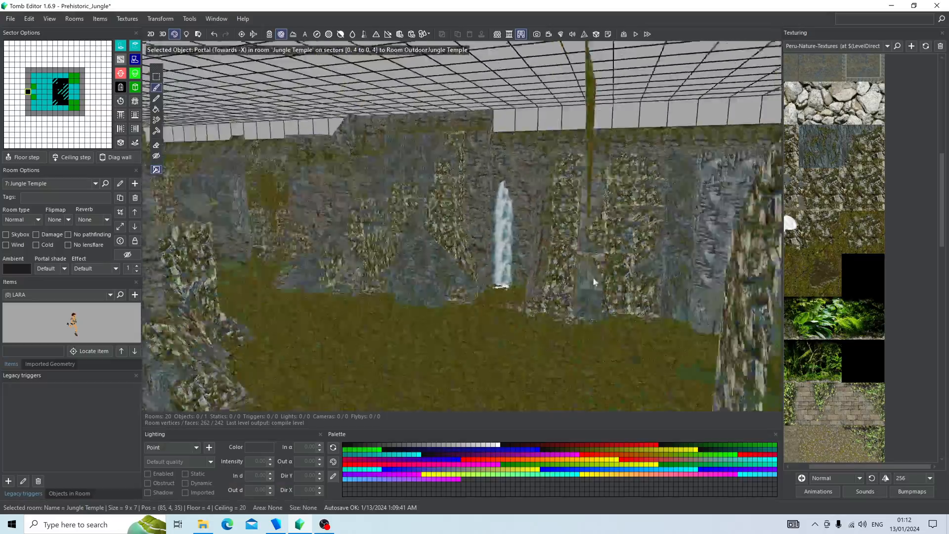
pyautogui.moveTo(588, 282); pyautogui.dragTo(822, 106, button='right')
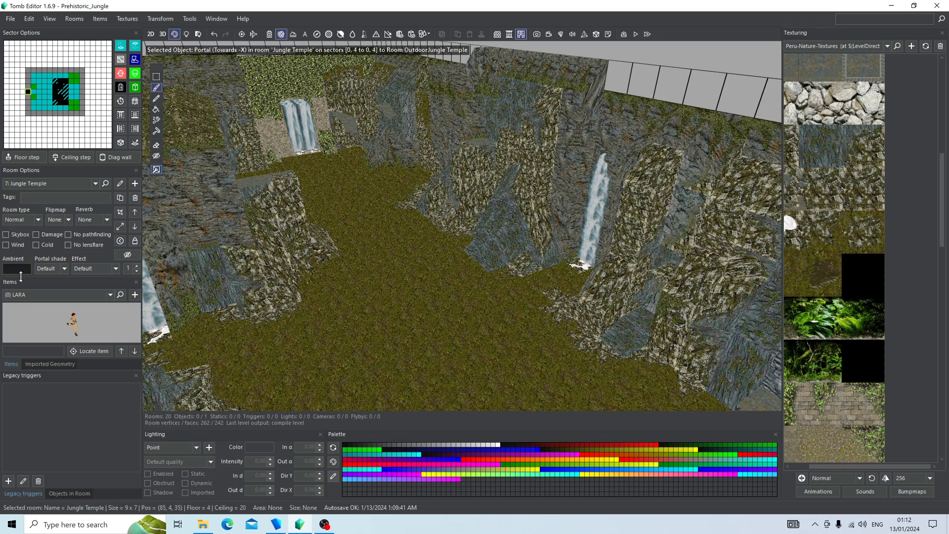
pyautogui.moveTo(389, 253); pyautogui.dragTo(740, 195, button='right')
pyautogui.moveTo(629, 244); pyautogui.dragTo(509, 226, button='right')
pyautogui.moveTo(281, 310); pyautogui.dragTo(341, 324, button='right')
# Switch to room 13, JungleWaterfall to Bridge Tunnel #1, and bring its closed end into view
pyautogui.click(66, 183)
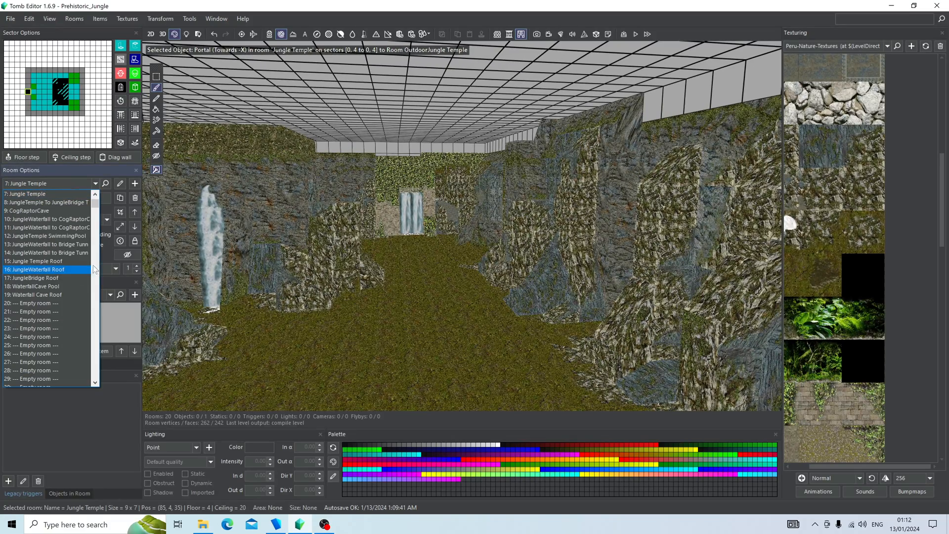
pyautogui.click(69, 245)
pyautogui.moveTo(454, 263); pyautogui.dragTo(658, 249, button='right')
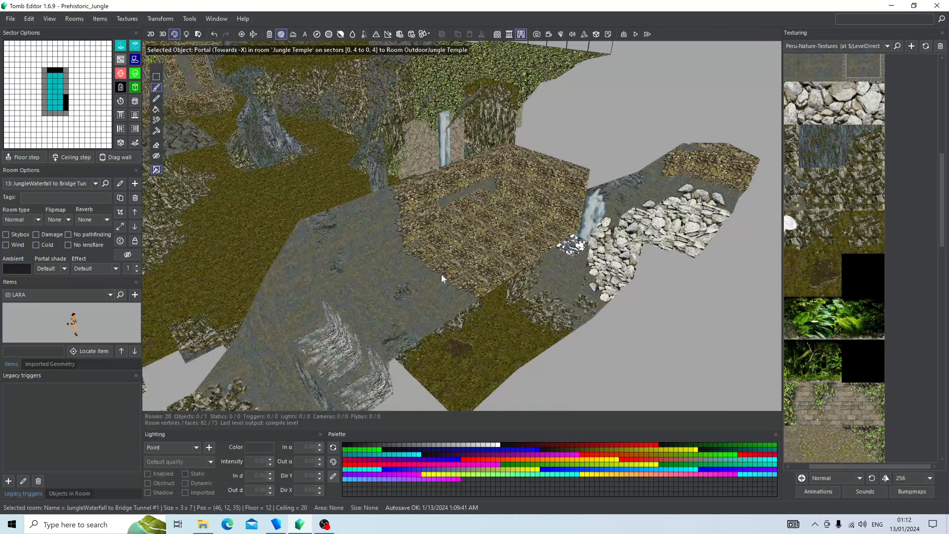
pyautogui.moveTo(447, 276); pyautogui.dragTo(600, 189, button='middle')
pyautogui.moveTo(602, 192); pyautogui.dragTo(420, 210, button='right')
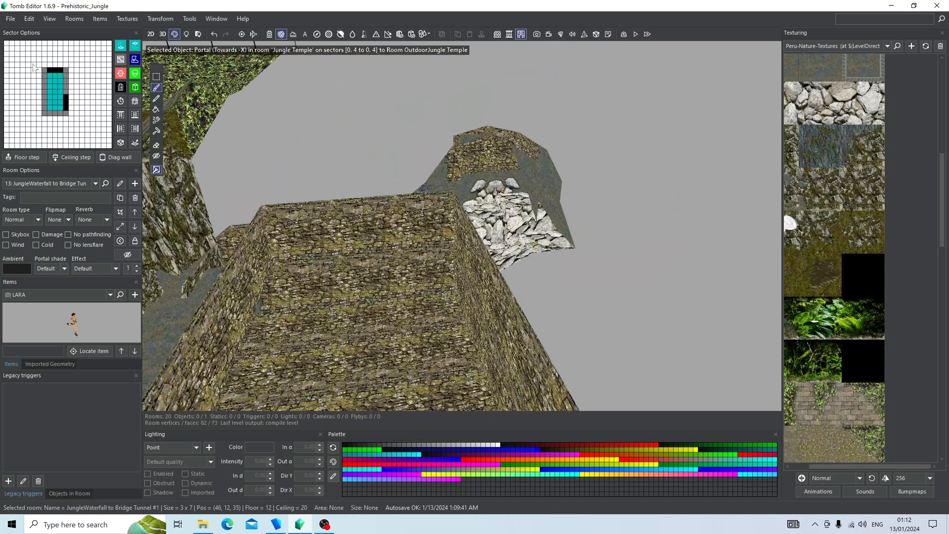
# Turn the corner floor sector at the tunnel's closed end into a diagonal wall, split level with the adjoining walls
pyautogui.click(162, 33)
pyautogui.click(411, 296)
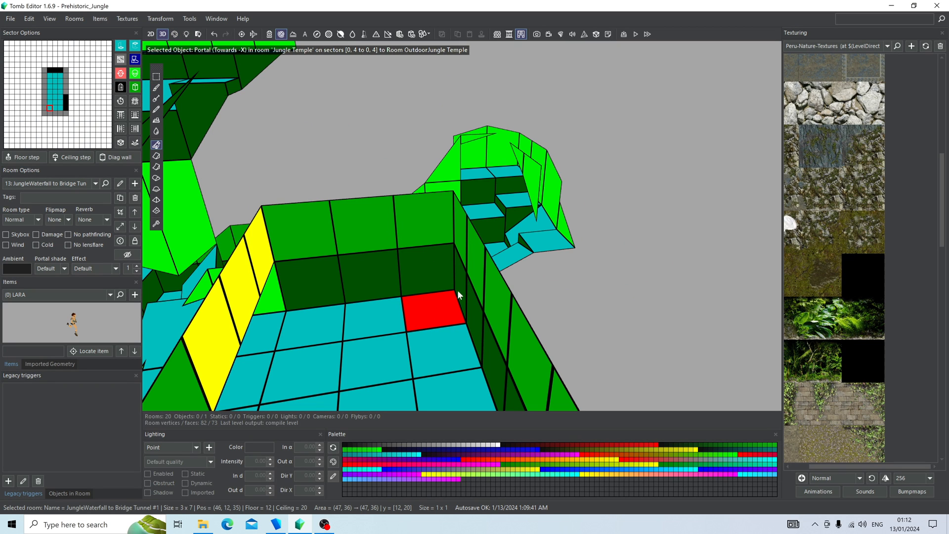
pyautogui.moveTo(390, 268); pyautogui.dragTo(403, 230, button='right')
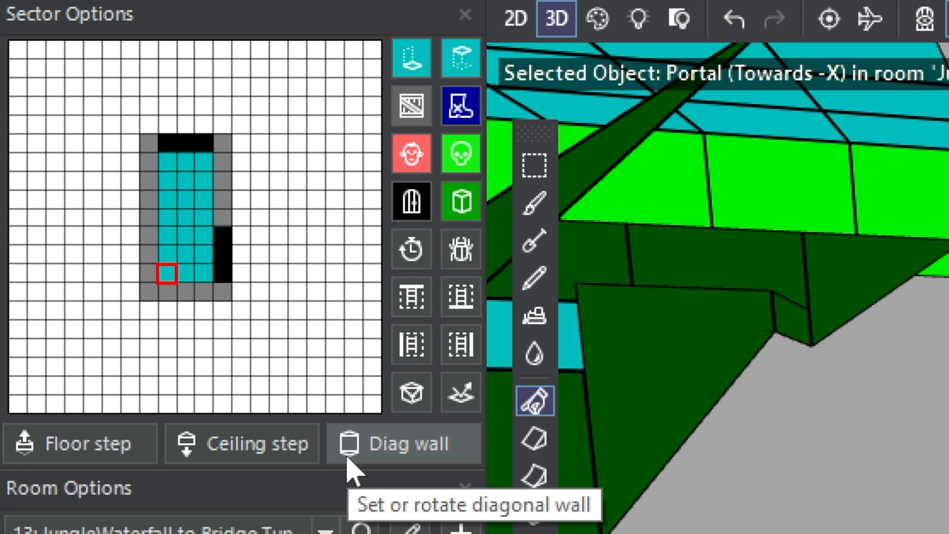
pyautogui.click(347, 458)
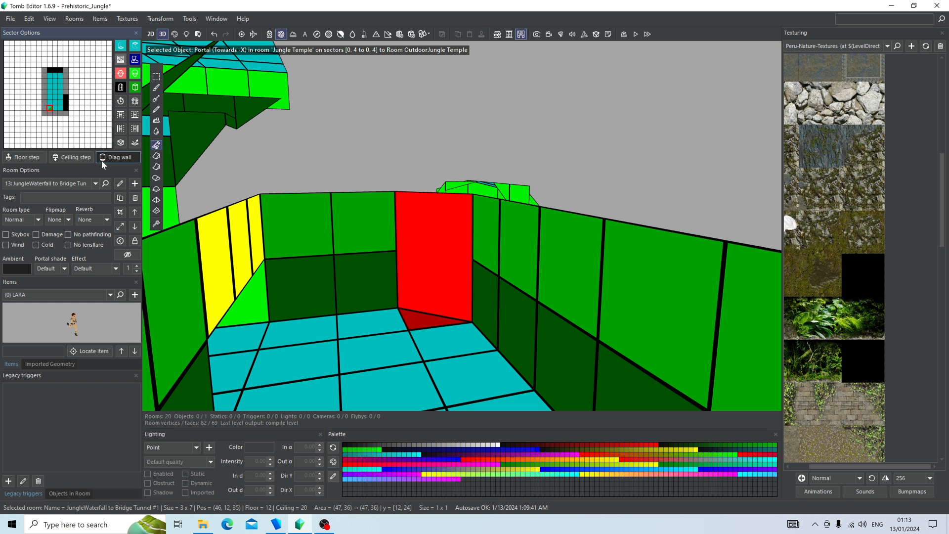
pyautogui.moveTo(491, 316); pyautogui.dragTo(420, 262, button='right')
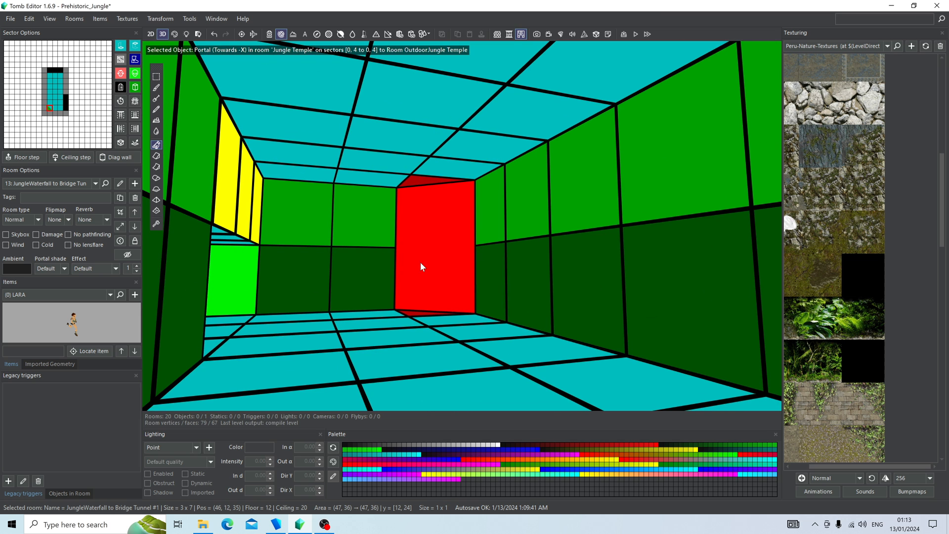
pyautogui.moveTo(431, 306); pyautogui.dragTo(437, 258)
# Apply the adjoining wall's mossy stone texture to the upper and lower faces of the new diagonal wall
pyautogui.click(174, 34)
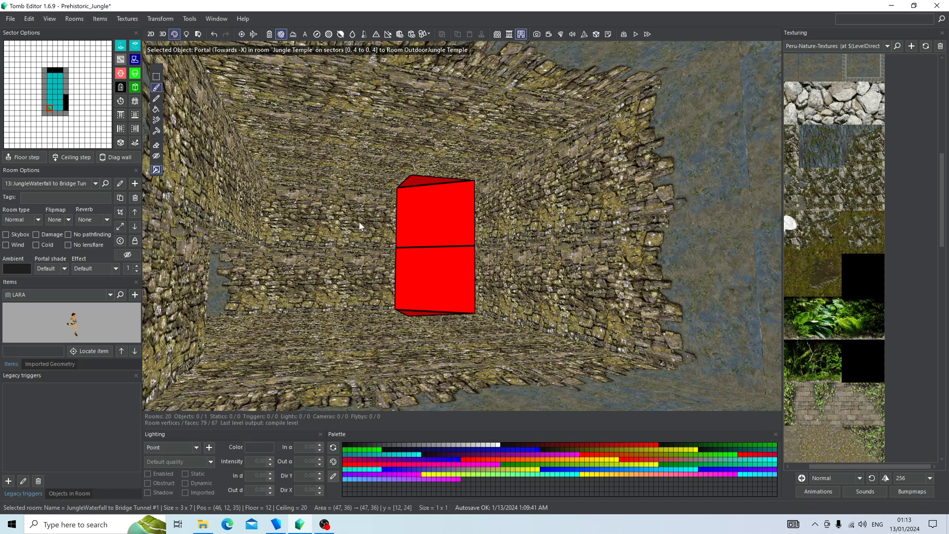
pyautogui.press('Escape')
pyautogui.keyDown('alt'); pyautogui.click(373, 220); pyautogui.keyUp('alt')
pyautogui.click(410, 218)
pyautogui.click(424, 268)
# Turn the far corner floor sector of JungleWaterfall to Bridge Tunnel #2 into a diagonal wall
pyautogui.moveTo(424, 257); pyautogui.dragTo(400, 304, button='right')
pyautogui.press('F2')
pyautogui.doubleClick(429, 335)
pyautogui.click(442, 316)
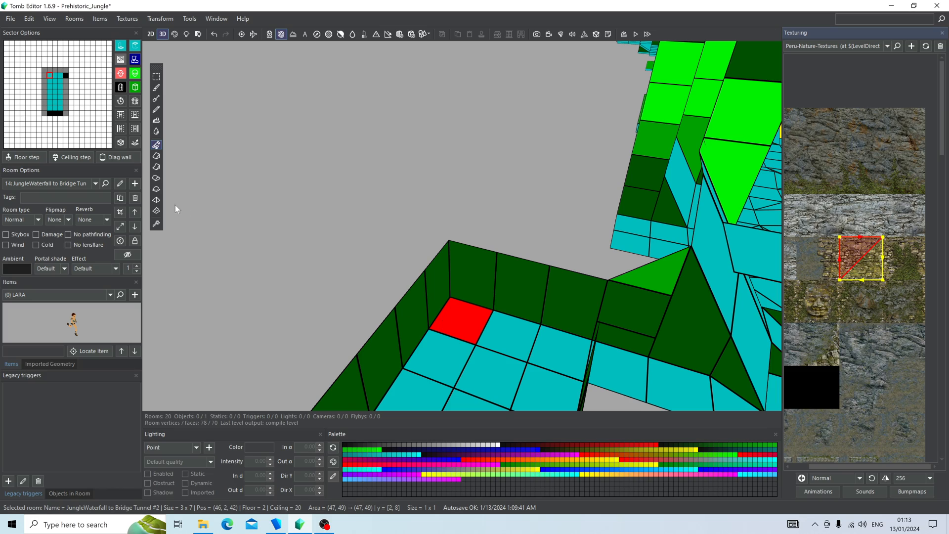
pyautogui.click(108, 155)
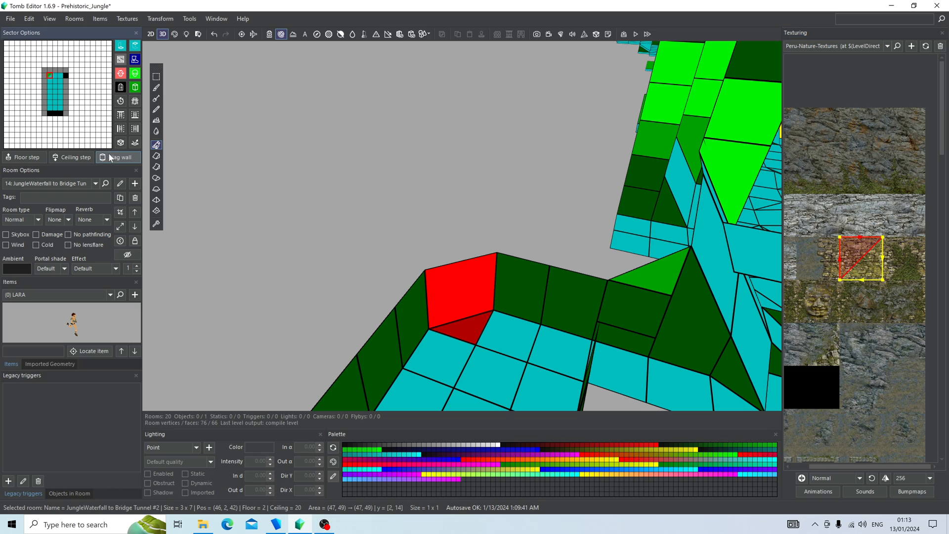
# Texture the diagonal corner wall in JungleWaterfall to Bridge Tunnel #2 with the texture sampled from the neighbouring wall
pyautogui.click(174, 34)
pyautogui.press('Escape')
pyautogui.keyDown('alt'); pyautogui.click(399, 304); pyautogui.keyUp('alt')
pyautogui.click(462, 294)
pyautogui.click(467, 327)
pyautogui.moveTo(467, 328); pyautogui.dragTo(466, 260, button='right')
pyautogui.click(467, 260)
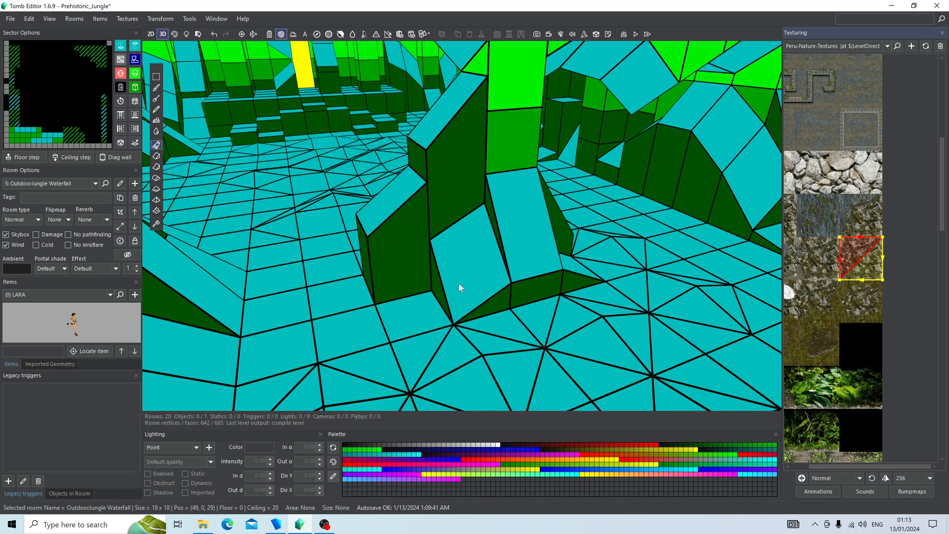
# Add a diagonal floor step to the sector at the rock pillar's foot in OutdoorJungle Waterfall and raise its outer half
pyautogui.click(423, 308)
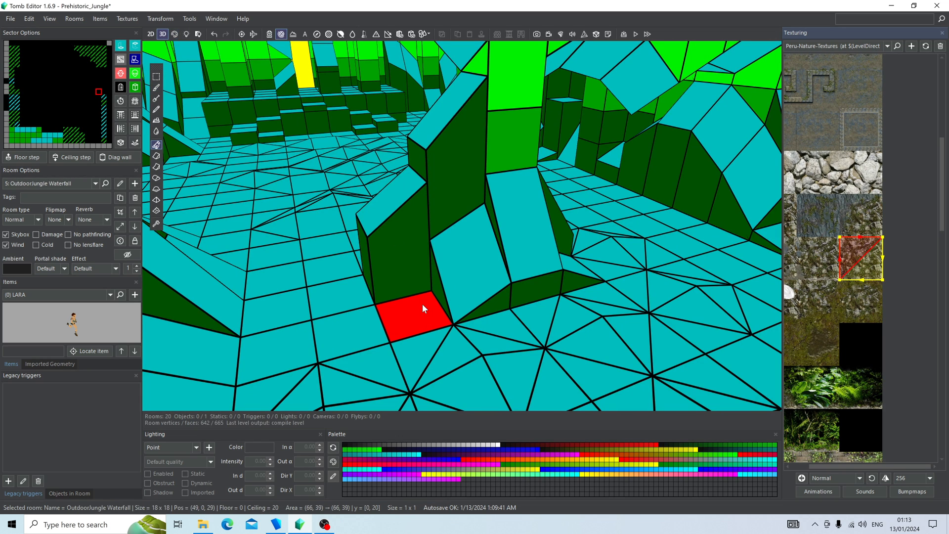
pyautogui.click(38, 157)
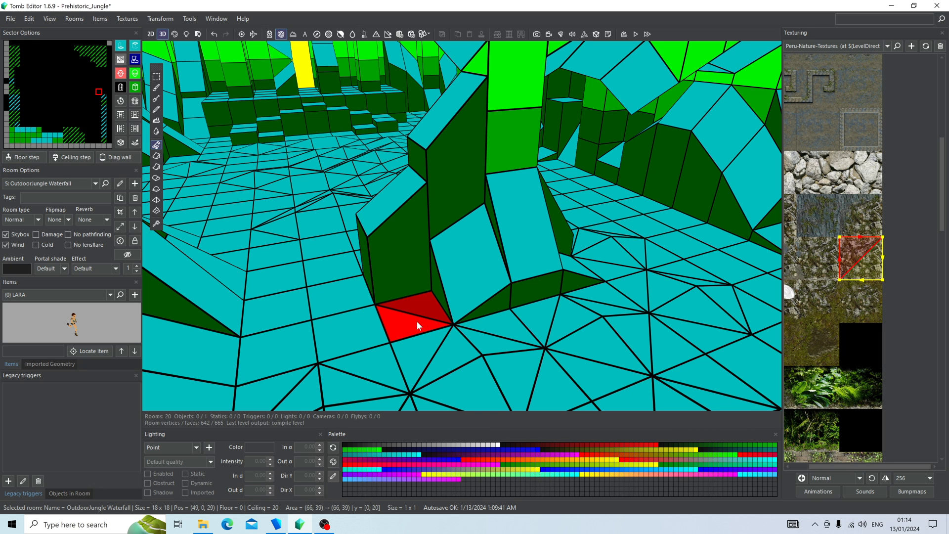
pyautogui.moveTo(413, 321)
pyautogui.mouseDown()
pyautogui.moveTo(406, 296)
pyautogui.moveTo(406, 325)
pyautogui.moveTo(414, 277)
pyautogui.moveTo(410, 316)
pyautogui.mouseUp()
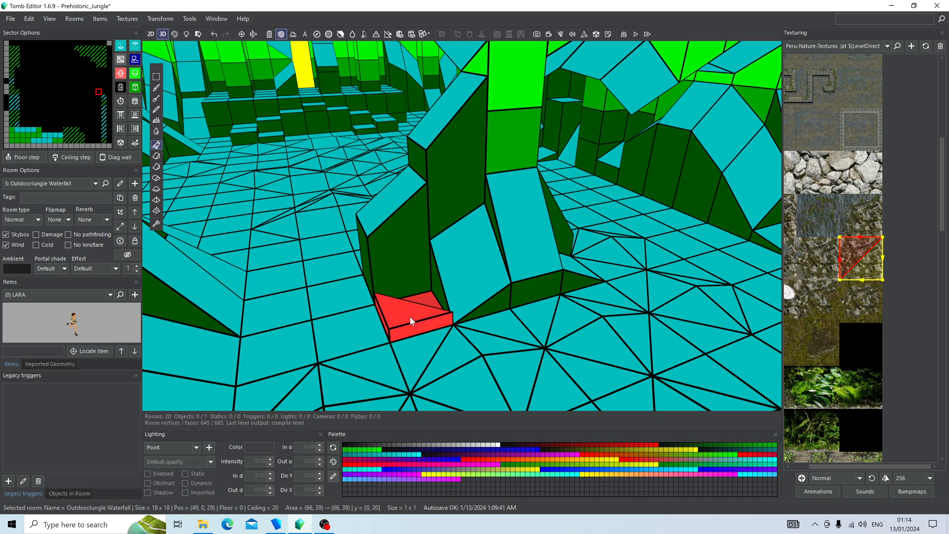
pyautogui.moveTo(437, 339); pyautogui.dragTo(421, 301, button='right')
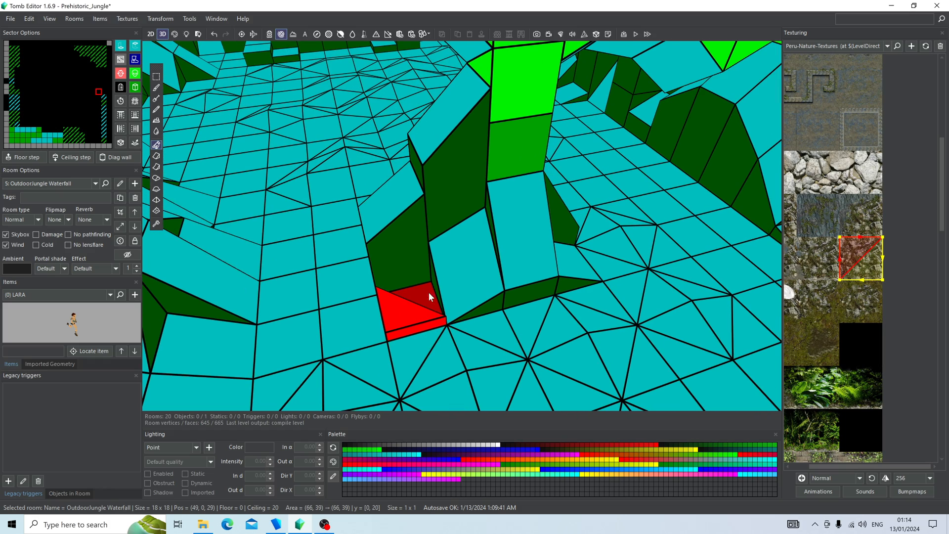
# Rotate the diagonal floor step at the rock pillar's foot and inspect it in the textured view
pyautogui.click(174, 34)
pyautogui.moveTo(379, 335); pyautogui.dragTo(448, 325, button='right')
pyautogui.press('F2')
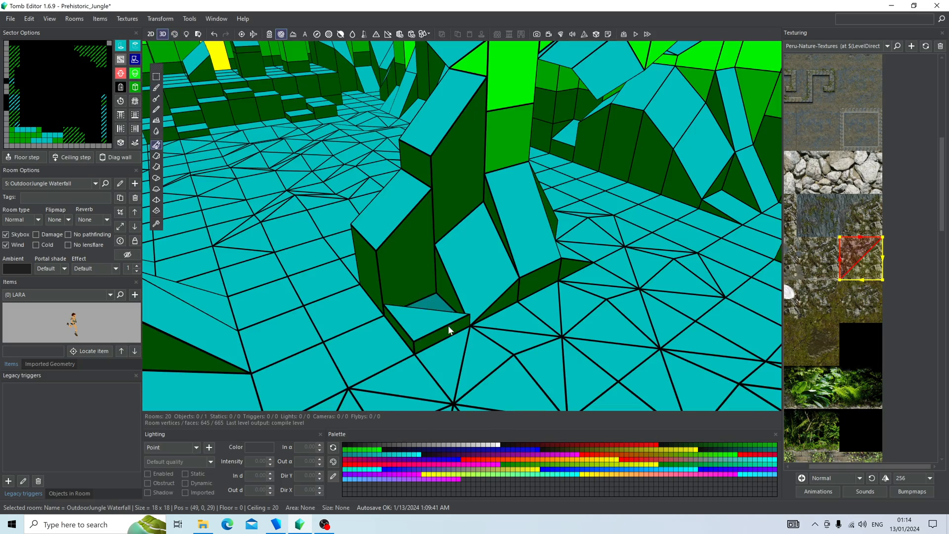
pyautogui.click(36, 156)
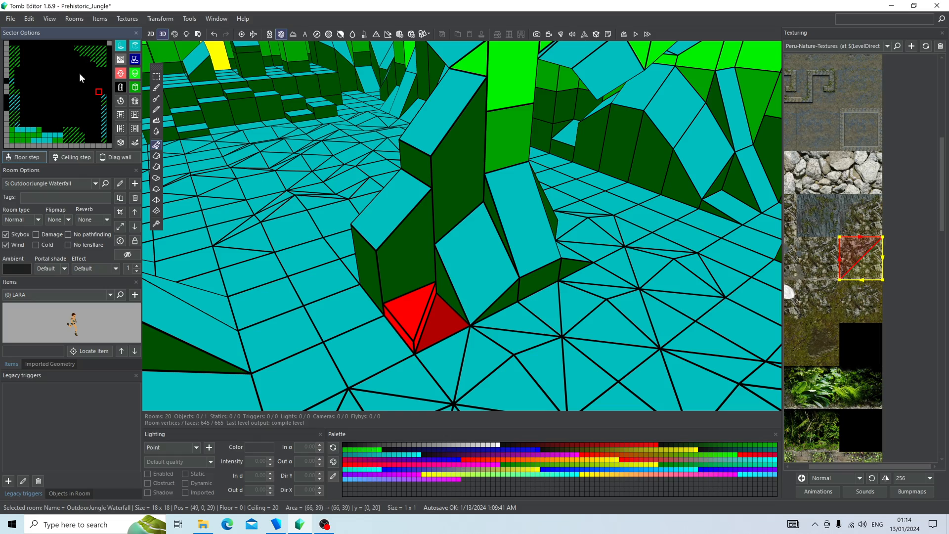
pyautogui.click(174, 34)
pyautogui.press('Escape')
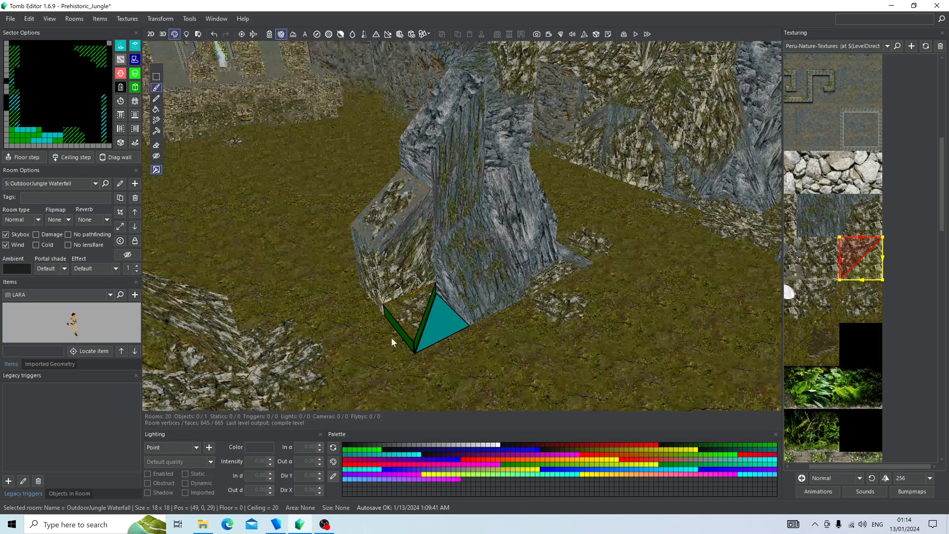
pyautogui.moveTo(391, 337)
pyautogui.mouseDown(button='right')
pyautogui.moveTo(404, 267)
pyautogui.moveTo(422, 315)
pyautogui.moveTo(341, 322)
pyautogui.moveTo(395, 323)
pyautogui.moveTo(386, 308)
pyautogui.moveTo(380, 316)
pyautogui.moveTo(449, 277)
pyautogui.moveTo(413, 333)
pyautogui.moveTo(329, 301)
pyautogui.moveTo(376, 153)
pyautogui.moveTo(497, 131)
pyautogui.moveTo(474, 179)
pyautogui.moveTo(418, 144)
pyautogui.mouseUp(button='right')
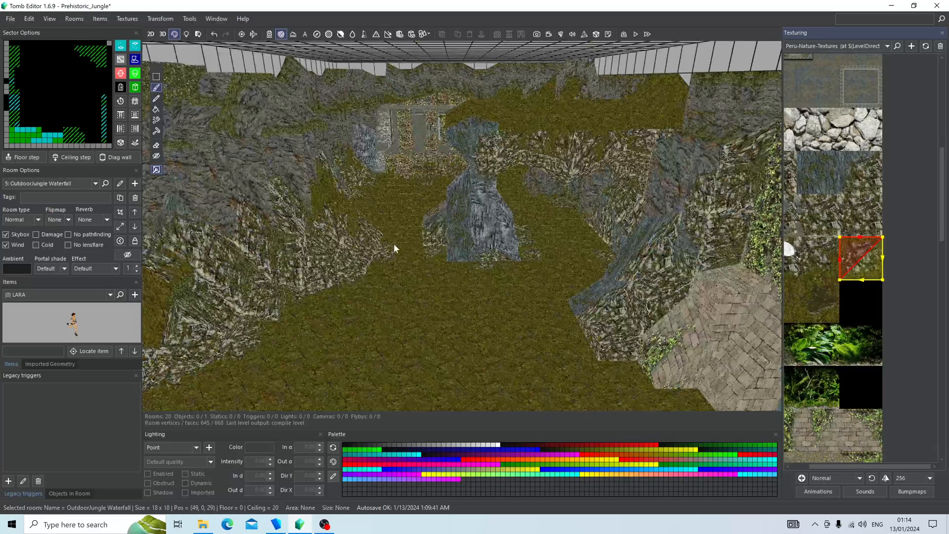
pyautogui.scroll(-3, 414, 279)
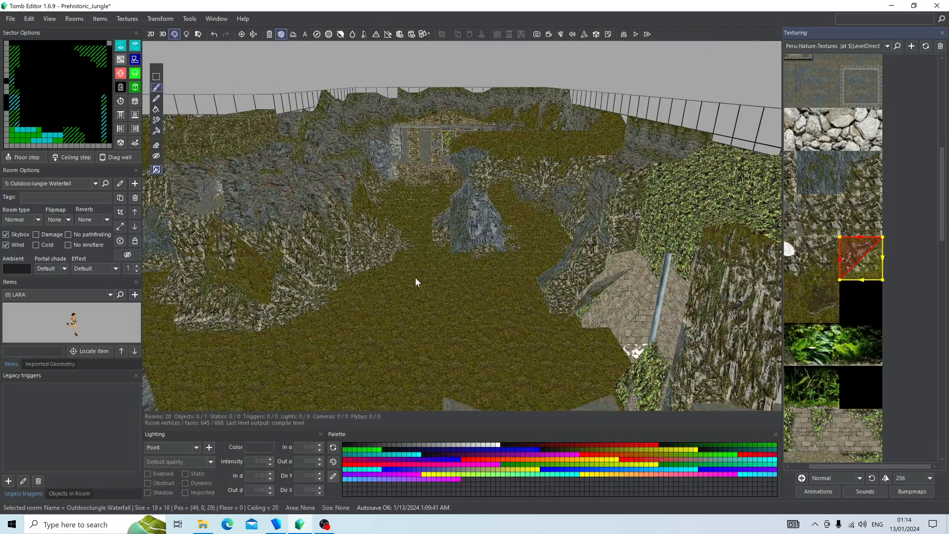
pyautogui.moveTo(415, 280); pyautogui.dragTo(460, 286, button='right')
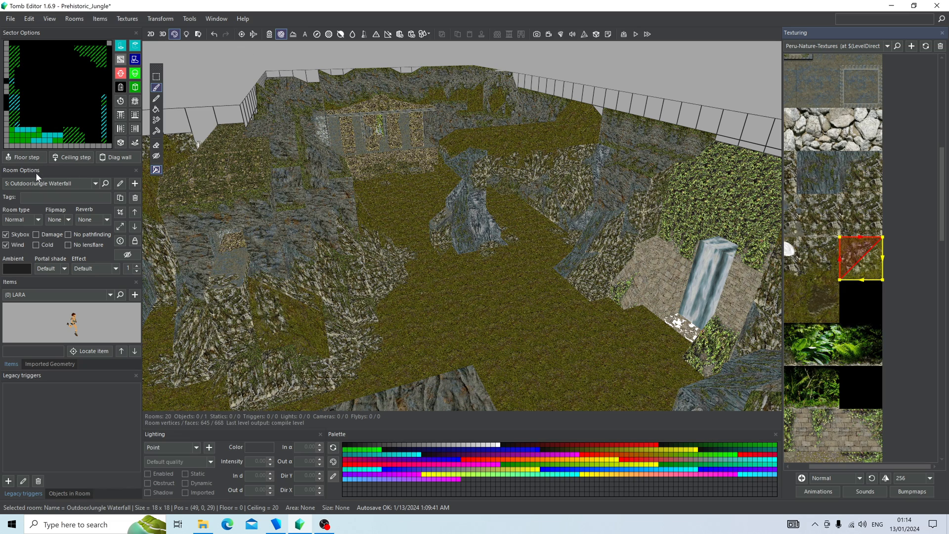
pyautogui.press('F2')
pyautogui.scroll(5, 499, 274)
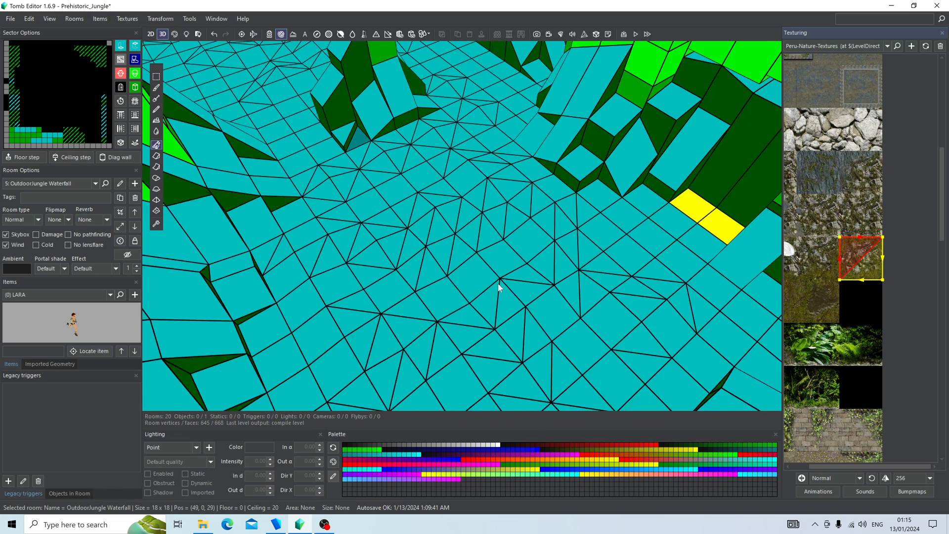
pyautogui.moveTo(488, 258); pyautogui.dragTo(488, 239, button='right')
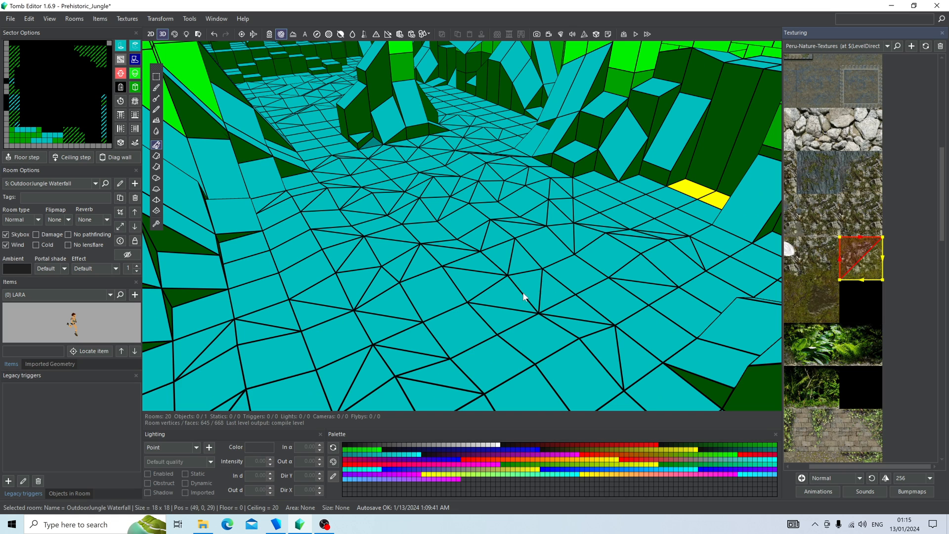
pyautogui.click(549, 294)
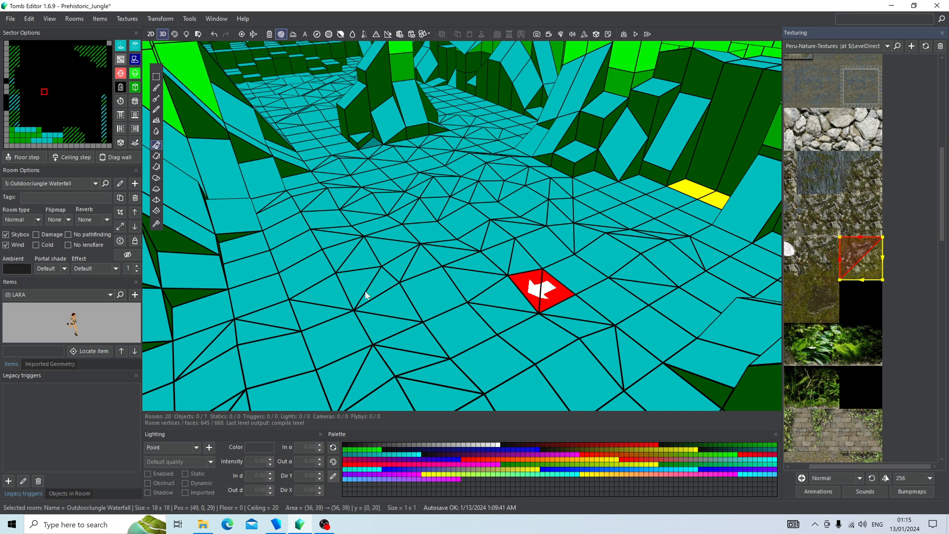
# Raise the inner corner of the floor sector in the rock formation's notch to form a steep triangular slope
pyautogui.moveTo(360, 191); pyautogui.dragTo(402, 302, button='right')
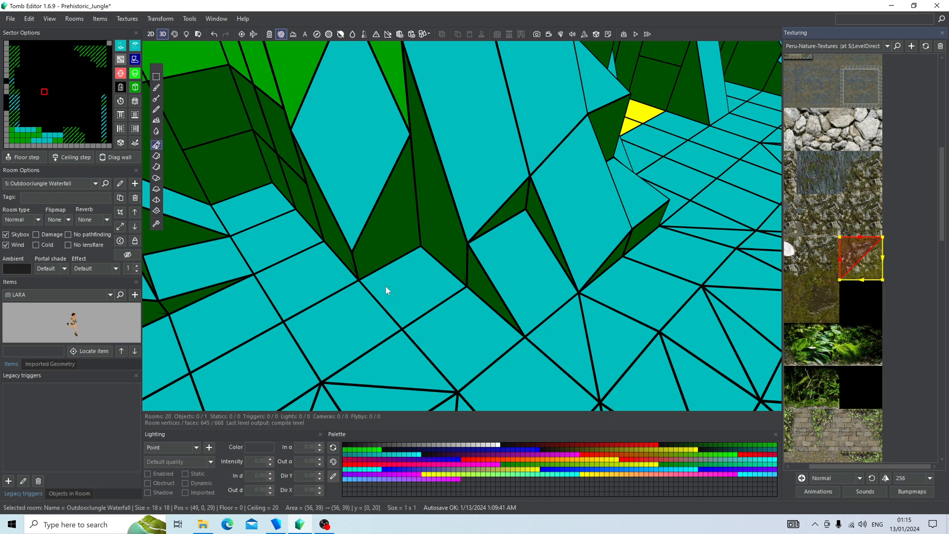
pyautogui.click(411, 289)
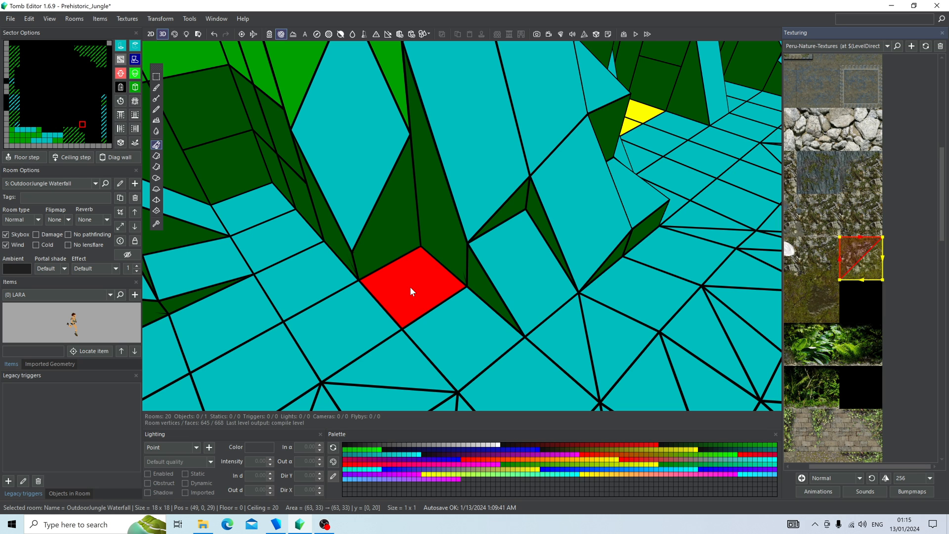
pyautogui.click(411, 287)
pyautogui.click(410, 287)
pyautogui.click(410, 287)
pyautogui.click(410, 287)
pyautogui.click(410, 287)
pyautogui.click(410, 290)
pyautogui.click(411, 290)
pyautogui.click(411, 290)
pyautogui.click(411, 290)
pyautogui.click(410, 290)
pyautogui.click(411, 290)
pyautogui.click(411, 290)
pyautogui.click(411, 290)
pyautogui.click(410, 290)
pyautogui.click(411, 290)
pyautogui.click(411, 291)
pyautogui.click(411, 290)
pyautogui.moveTo(411, 291); pyautogui.dragTo(415, 214)
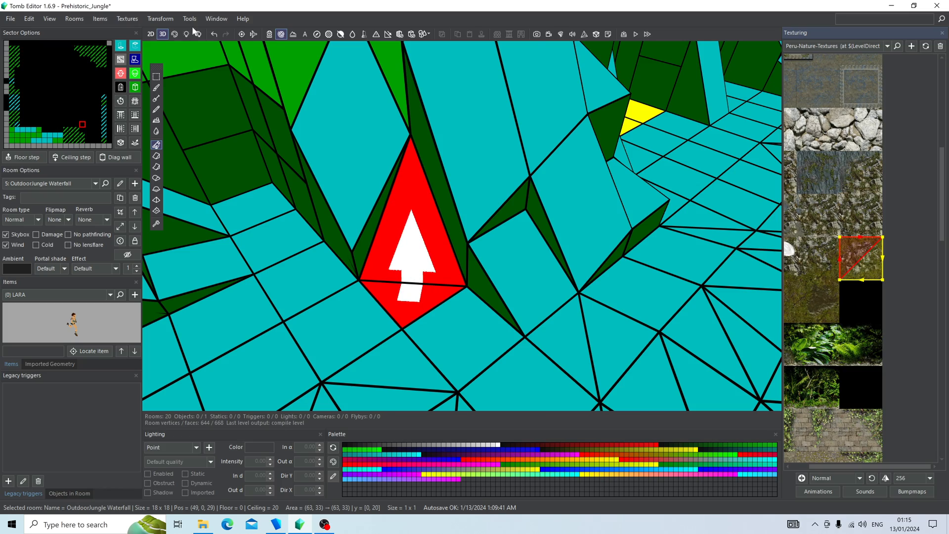
# Texture the bare triangular slope in the notch with the blue-grey mossy rock tile of the surrounding rock
pyautogui.click(174, 34)
pyautogui.press('Escape')
pyautogui.moveTo(363, 278); pyautogui.dragTo(458, 257, button='right')
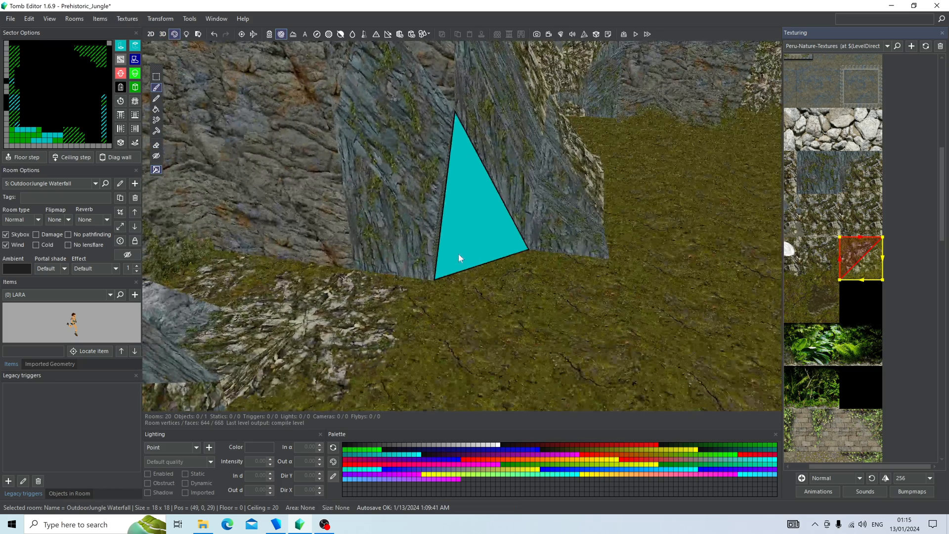
pyautogui.moveTo(371, 194); pyautogui.dragTo(451, 158, button='right')
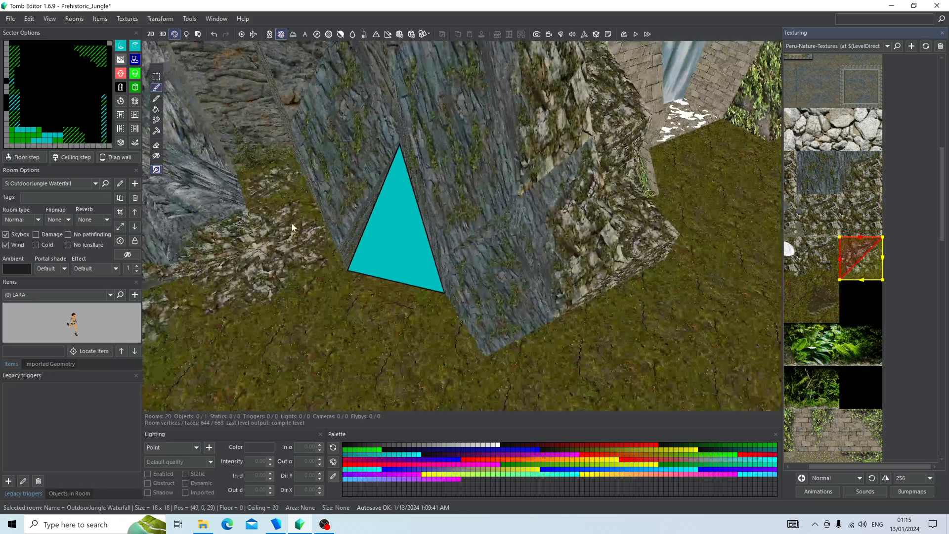
pyautogui.click(399, 239)
pyautogui.moveTo(398, 239); pyautogui.dragTo(515, 116, button='right')
pyautogui.moveTo(263, 190); pyautogui.dragTo(674, 240, button='right')
# Raise the inner corner of the floor sector at the rock pillar's foot in OutdoorJungle Temple to form a steep triangular slope
pyautogui.scroll(5, 711, 230)
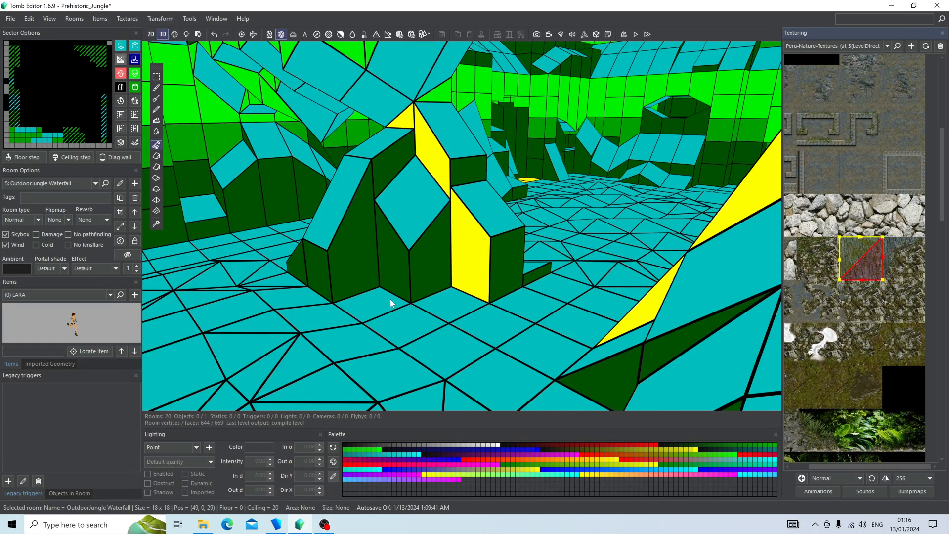
pyautogui.doubleClick(390, 299)
pyautogui.click(460, 330)
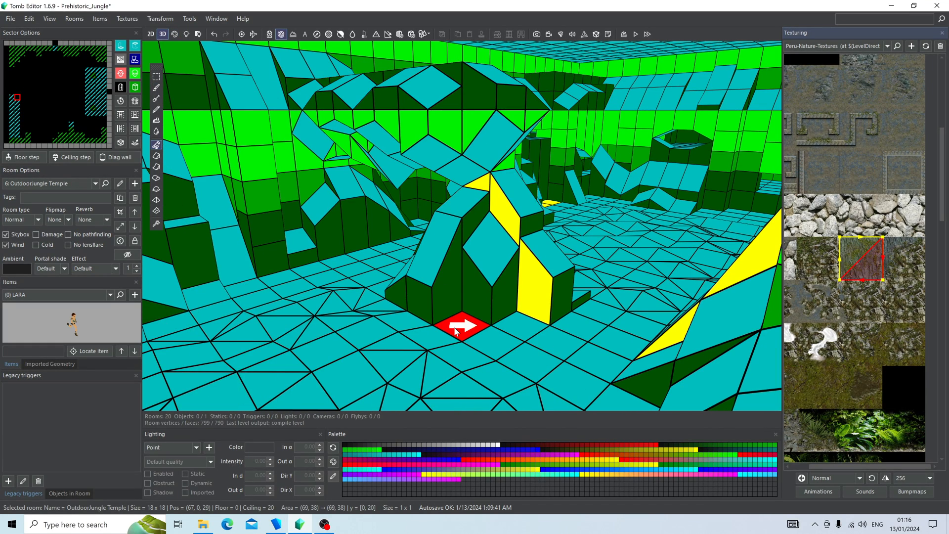
pyautogui.moveTo(454, 328); pyautogui.dragTo(460, 283)
# Texture the new triangular slope in OutdoorJungle Temple with the grey rock tile sampled from the neighbouring rock face
pyautogui.click(174, 34)
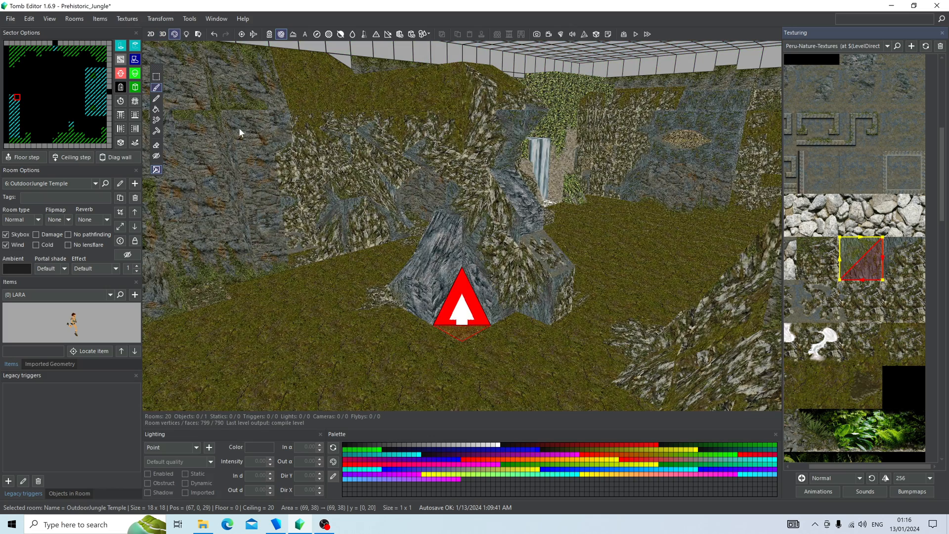
pyautogui.keyDown('alt'); pyautogui.click(436, 290); pyautogui.keyUp('alt')
pyautogui.click(449, 297)
pyautogui.moveTo(449, 296); pyautogui.dragTo(425, 290, button='right')
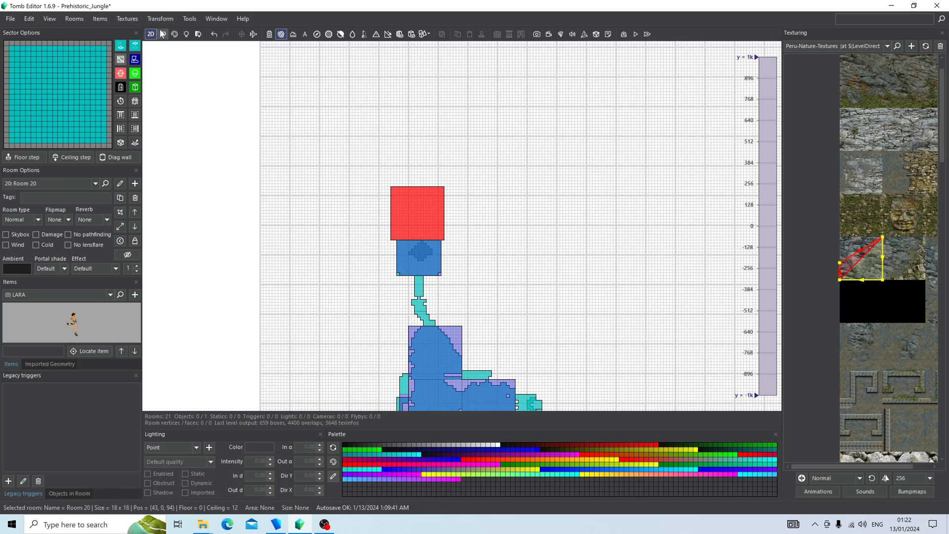
# Raise Room 20 behind the waterfall cave to floor level 12
pyautogui.click(162, 34)
pyautogui.moveTo(456, 317); pyautogui.dragTo(431, 319, button='right')
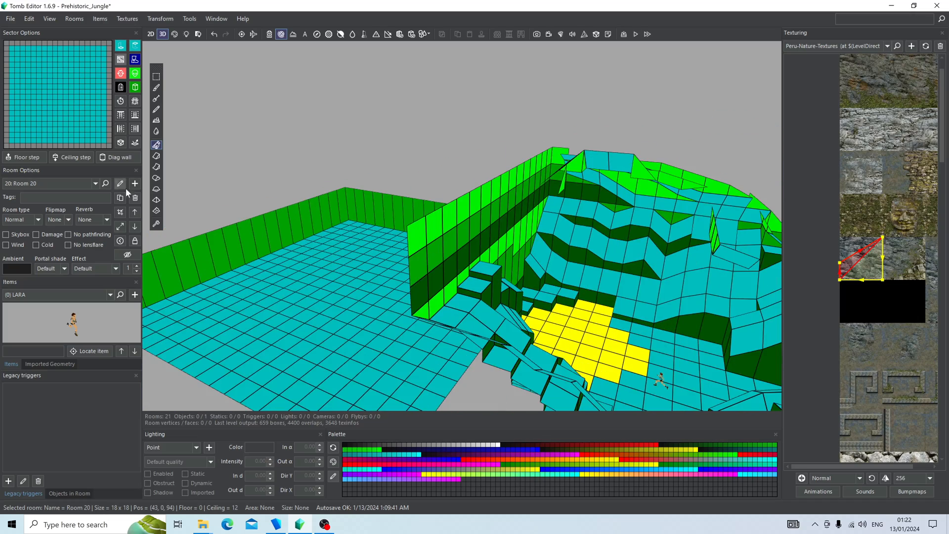
pyautogui.click(135, 212)
pyautogui.click(135, 212)
pyautogui.click(135, 212)
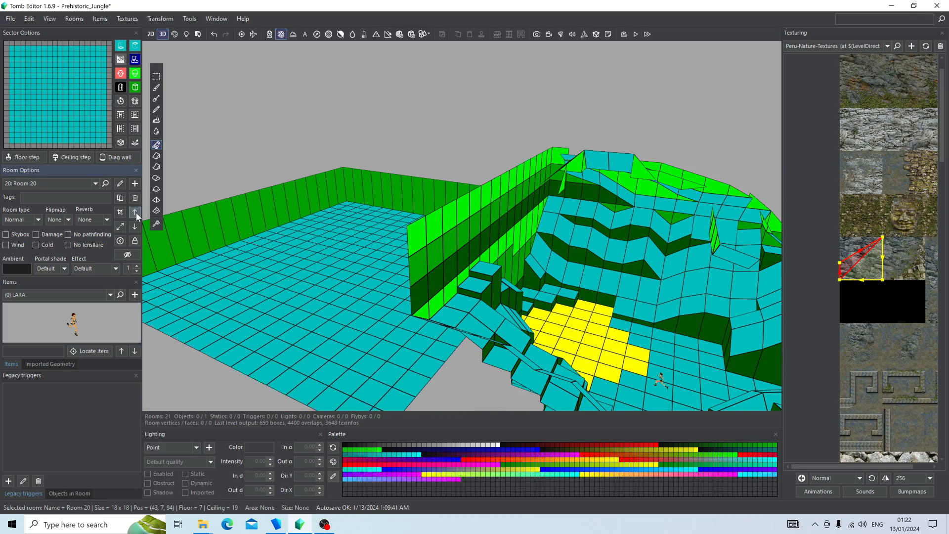
pyautogui.click(135, 212)
pyautogui.click(135, 212)
pyautogui.click(135, 212)
pyautogui.click(136, 213)
pyautogui.moveTo(592, 272); pyautogui.dragTo(489, 232, button='right')
pyautogui.scroll(3, 481, 253)
pyautogui.scroll(-3, 481, 253)
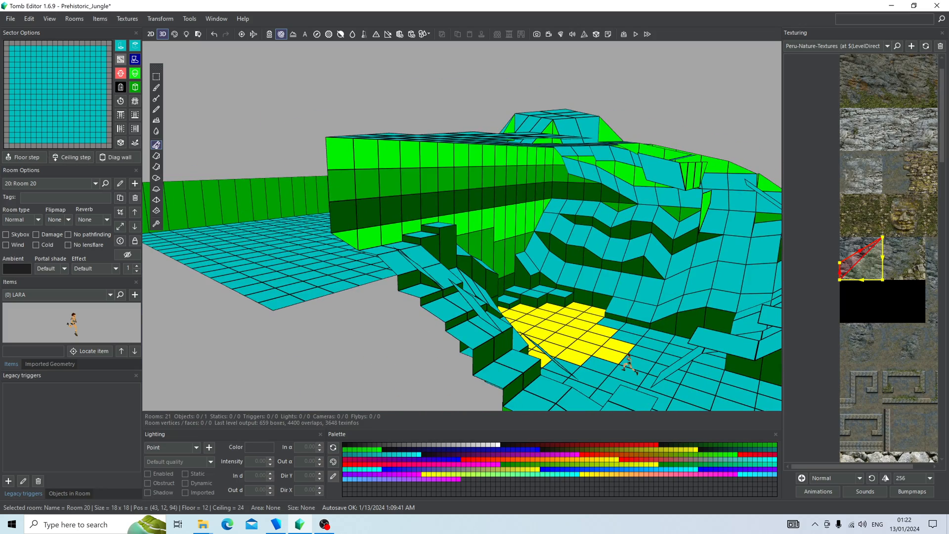
# Connect the rear wall of Waterfall Cave to Room 20 with a one-sector-wide portal above the pool
pyautogui.click(528, 222)
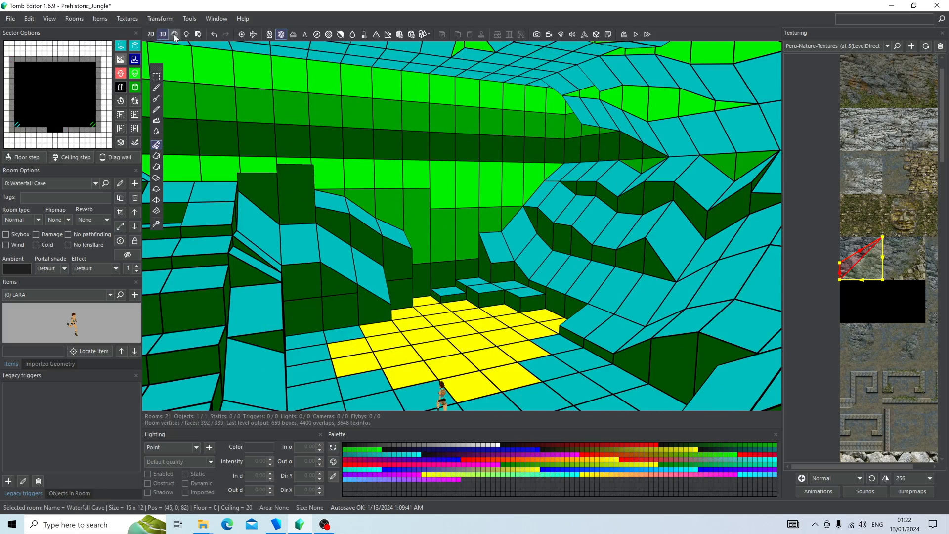
pyautogui.click(174, 35)
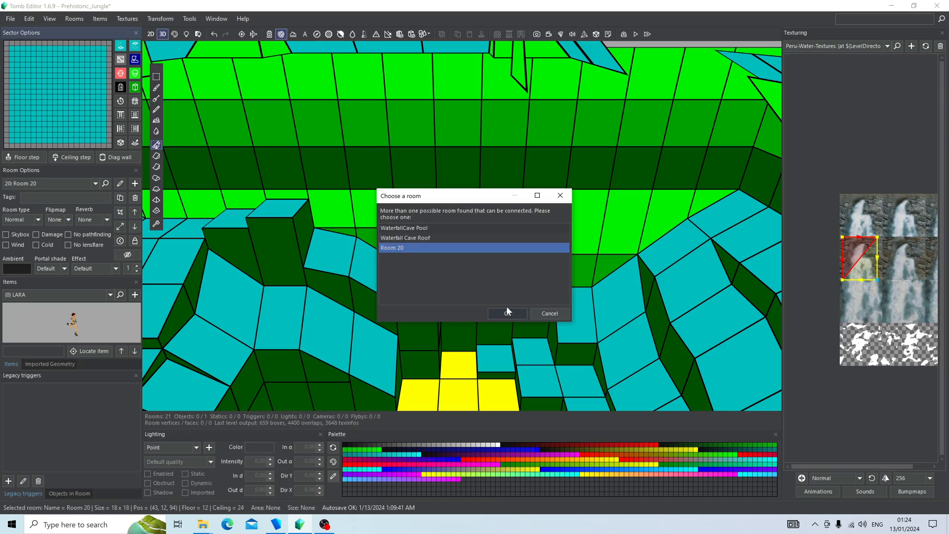
pyautogui.click(507, 312)
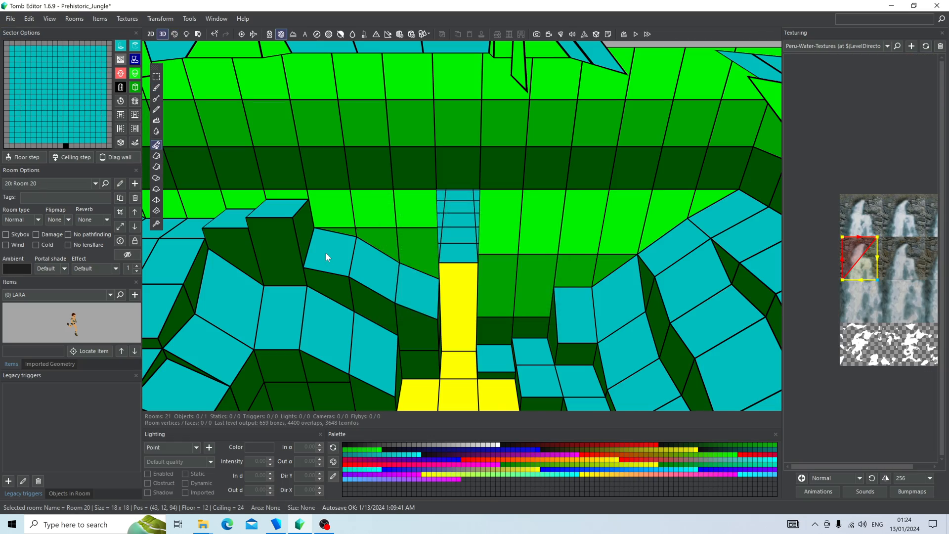
pyautogui.scroll(3, 433, 260)
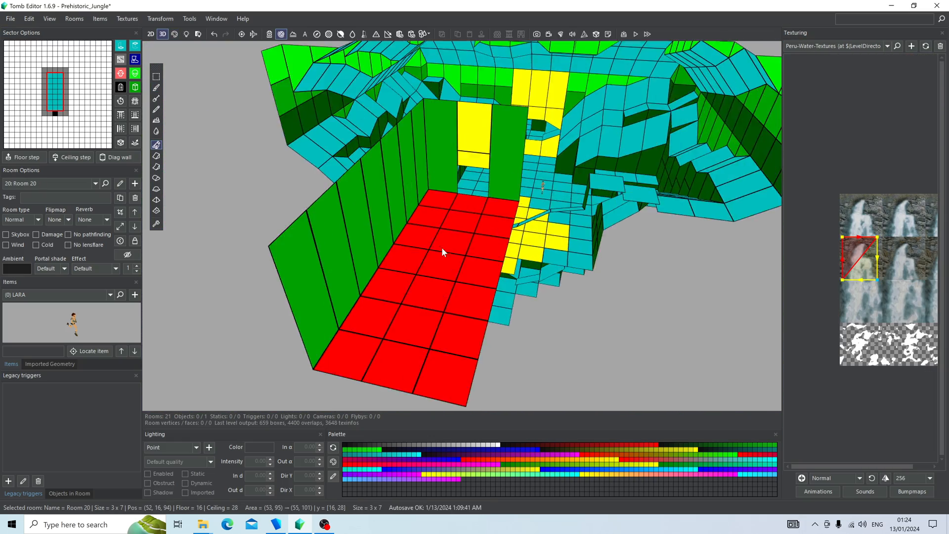
# Lower the ceiling over Room 20's 3 x 7 sector area to level 20 and set the room type to Water
pyautogui.moveTo(441, 247); pyautogui.dragTo(442, 178, button='right')
pyautogui.moveTo(470, 138); pyautogui.dragTo(472, 195)
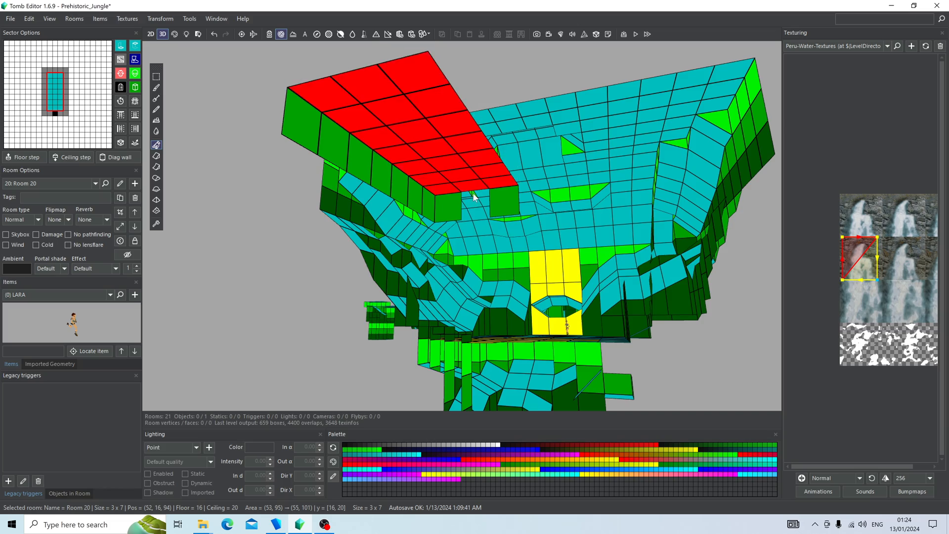
pyautogui.moveTo(588, 207); pyautogui.dragTo(425, 272, button='right')
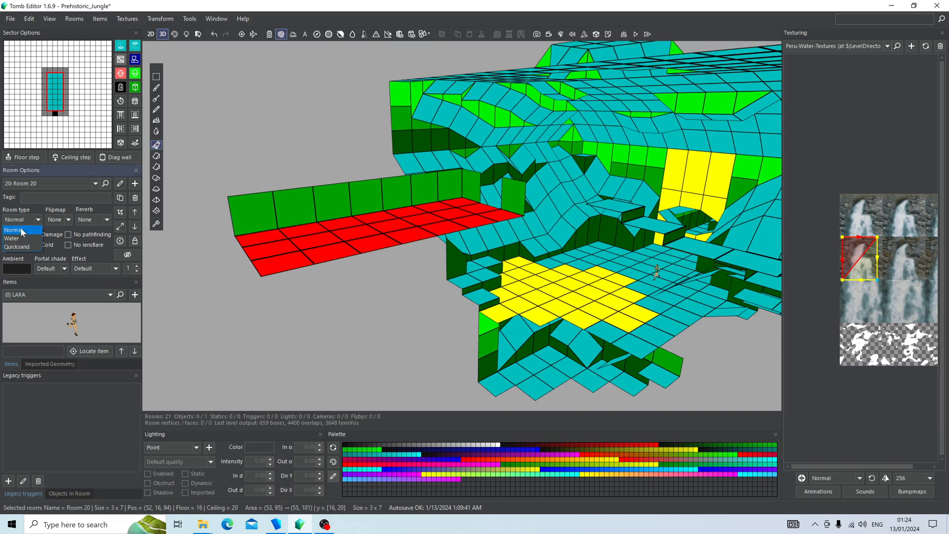
pyautogui.click(12, 239)
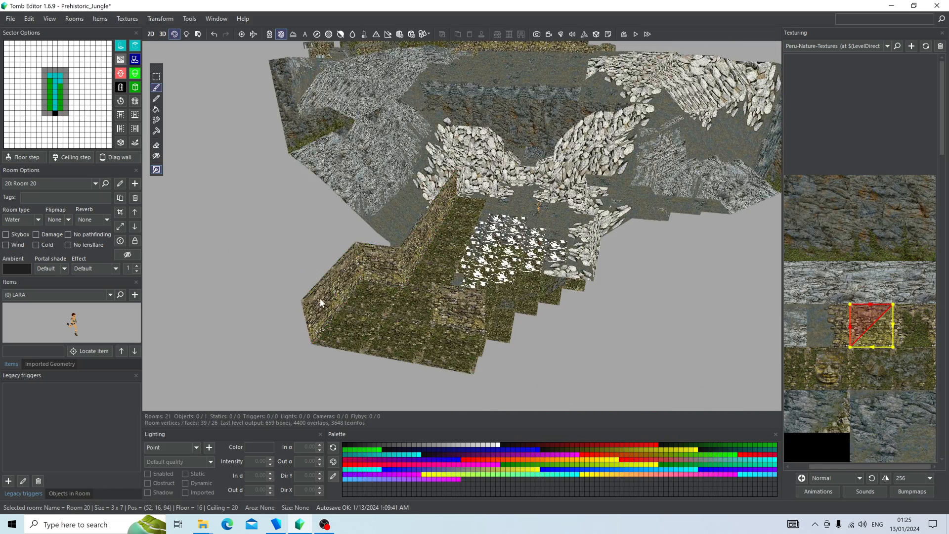
# Texture the bare wall strip below Room 20's opening in Waterfall Cave with the adjacent waterfall texture
pyautogui.moveTo(320, 298); pyautogui.dragTo(684, 206, button='right')
pyautogui.moveTo(438, 263); pyautogui.dragTo(472, 234, button='right')
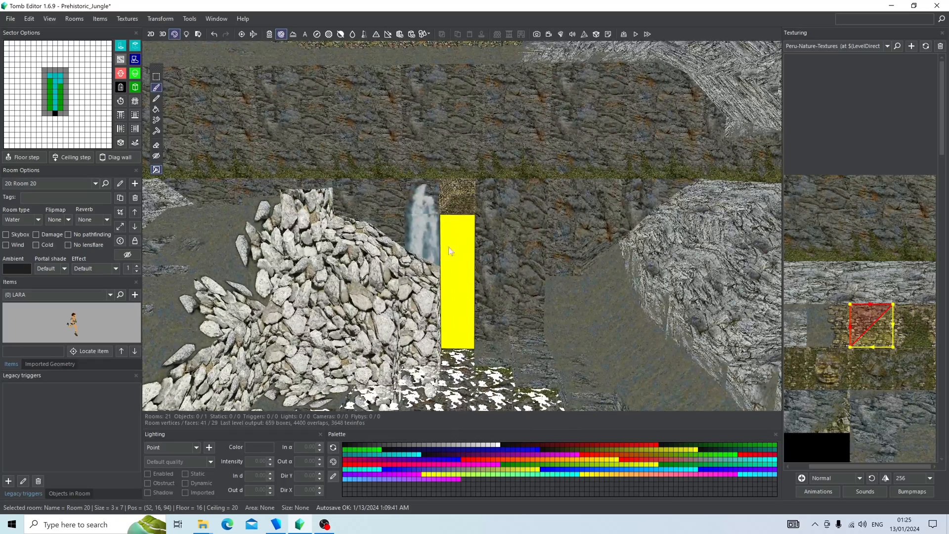
pyautogui.keyDown('alt'); pyautogui.click(418, 235); pyautogui.keyUp('alt')
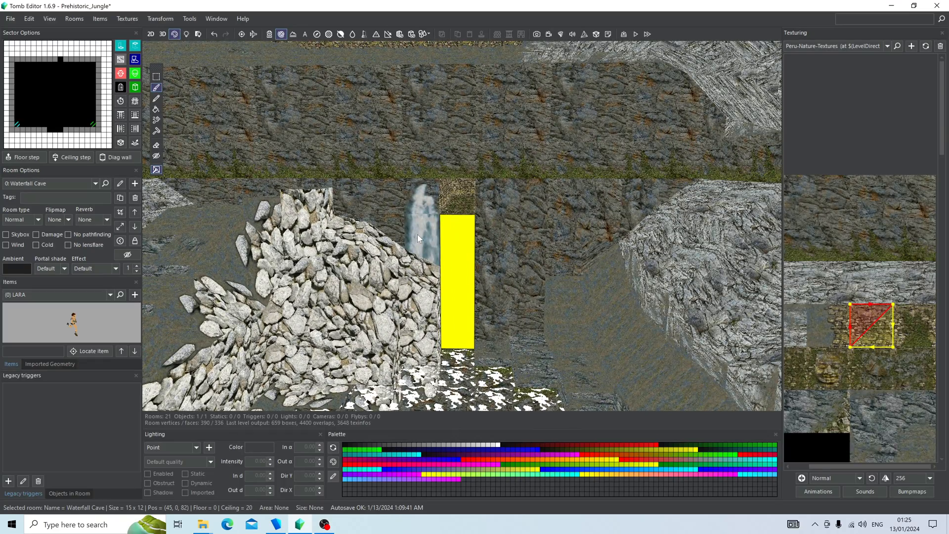
pyautogui.click(447, 235)
pyautogui.moveTo(456, 289)
pyautogui.mouseDown(button='right')
pyautogui.moveTo(462, 220)
pyautogui.moveTo(459, 311)
pyautogui.moveTo(452, 252)
pyautogui.mouseUp(button='right')
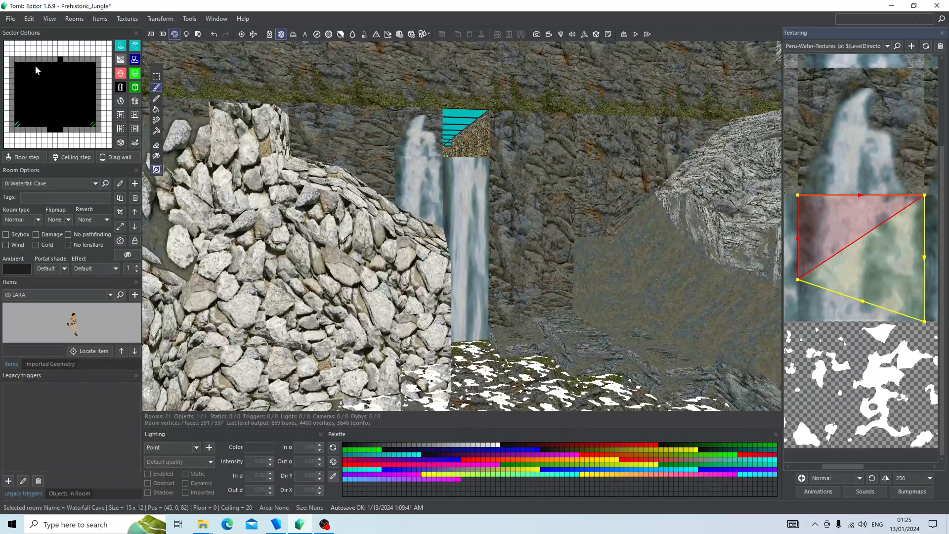
# Set the portal from Waterfall Cave to Room 20 to traversable faces and cover its opening with the waterfall texture
pyautogui.click(59, 59)
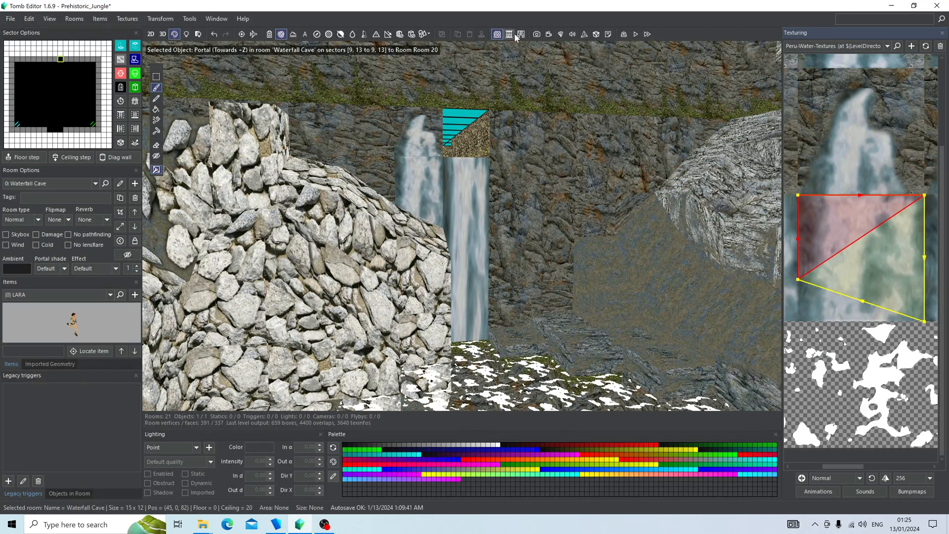
pyautogui.moveTo(467, 160); pyautogui.dragTo(576, 253, button='right')
pyautogui.keyDown('alt'); pyautogui.click(454, 140); pyautogui.keyUp('alt')
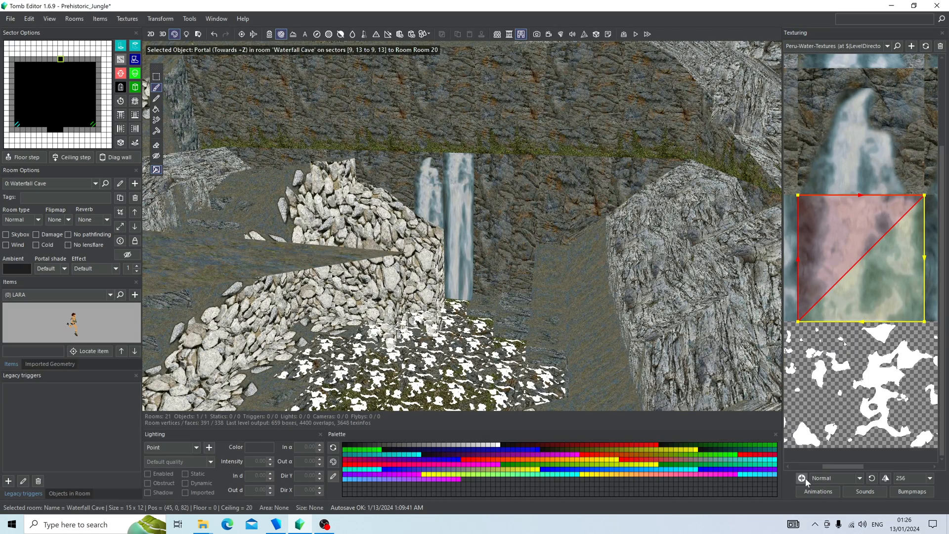
pyautogui.moveTo(619, 305); pyautogui.dragTo(643, 287, button='right')
pyautogui.press('Escape')
# Create a new room and place it over Room 20 on the map, adjoining the waterfall cave's rear edge
pyautogui.moveTo(165, 58); pyautogui.dragTo(480, 160, button='right')
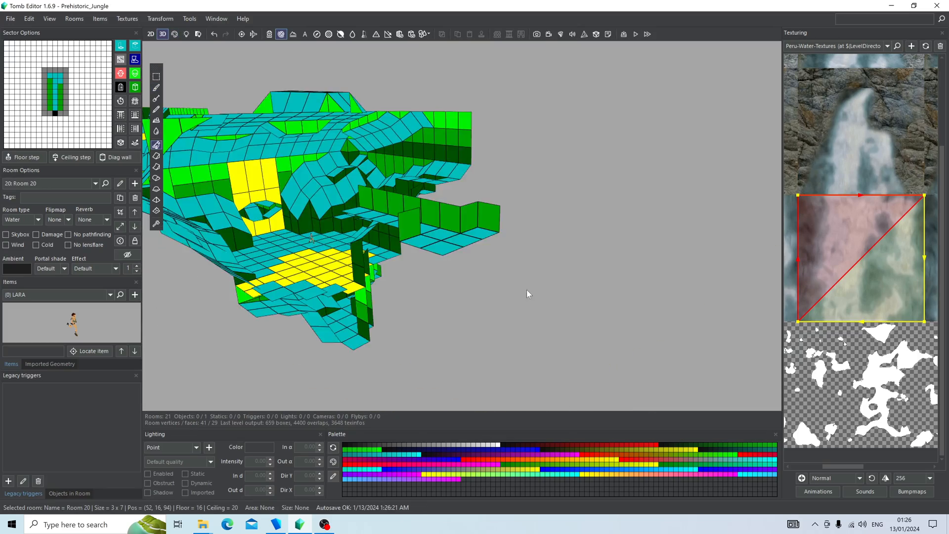
pyautogui.moveTo(527, 290); pyautogui.dragTo(458, 261, button='right')
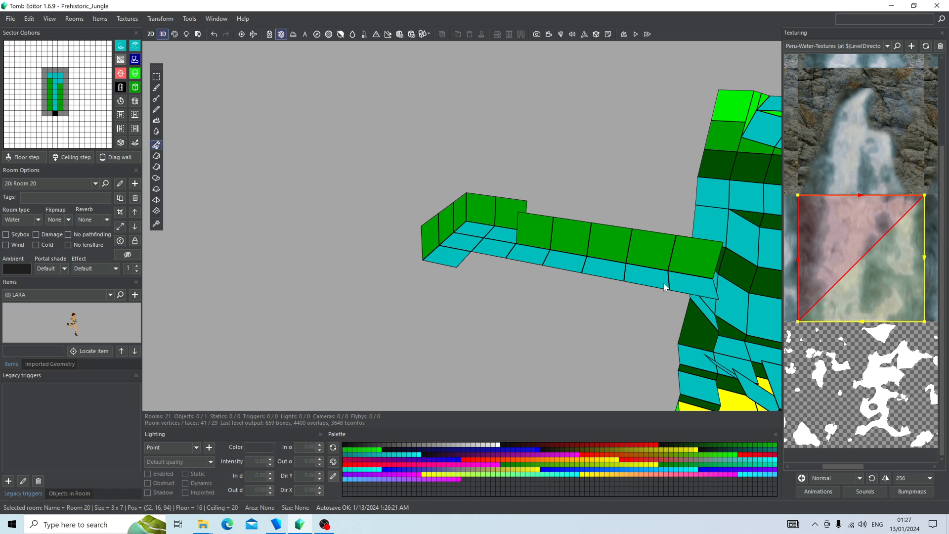
pyautogui.moveTo(664, 283); pyautogui.dragTo(751, 305, button='right')
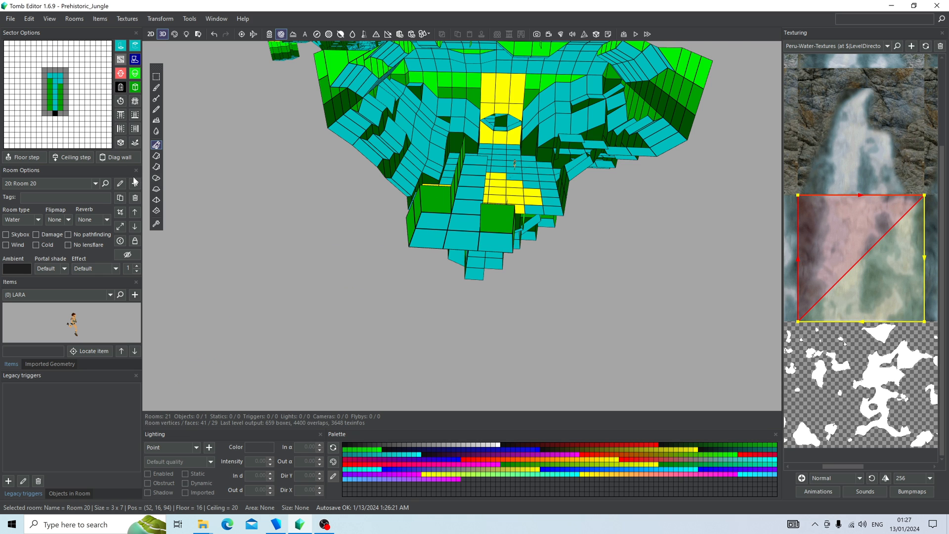
pyautogui.click(134, 183)
pyautogui.click(150, 35)
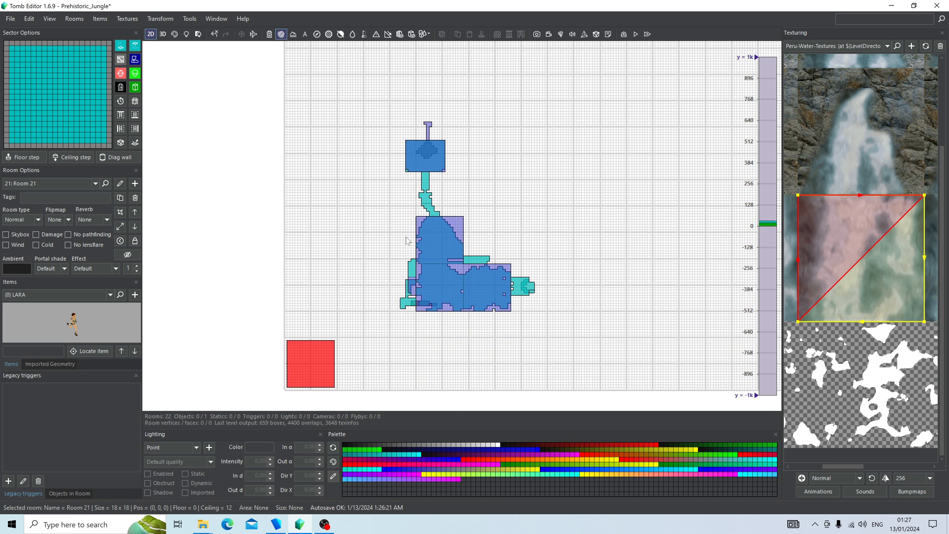
pyautogui.moveTo(307, 356); pyautogui.dragTo(407, 109)
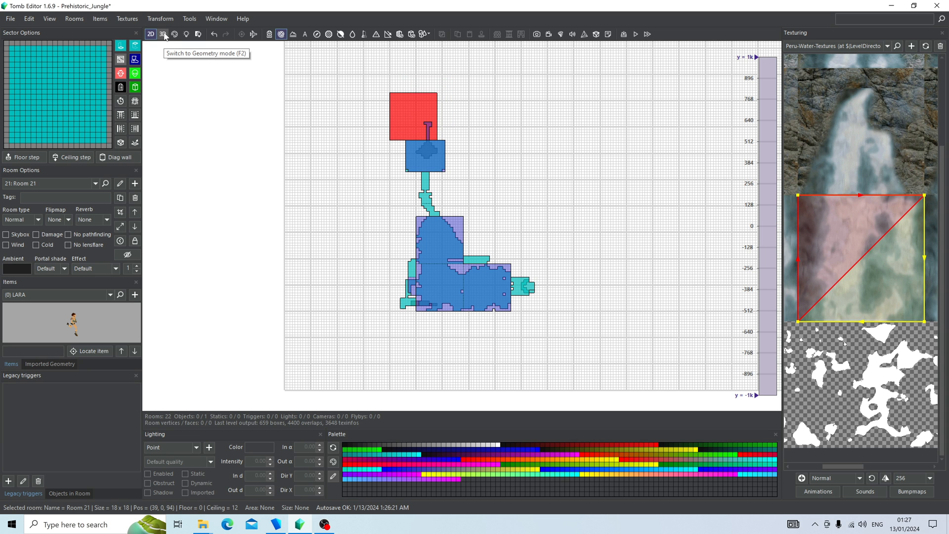
# Connect the whole 3 x 7 sector ceiling of Room 20 to Room 21 above it with a portal
pyautogui.click(164, 35)
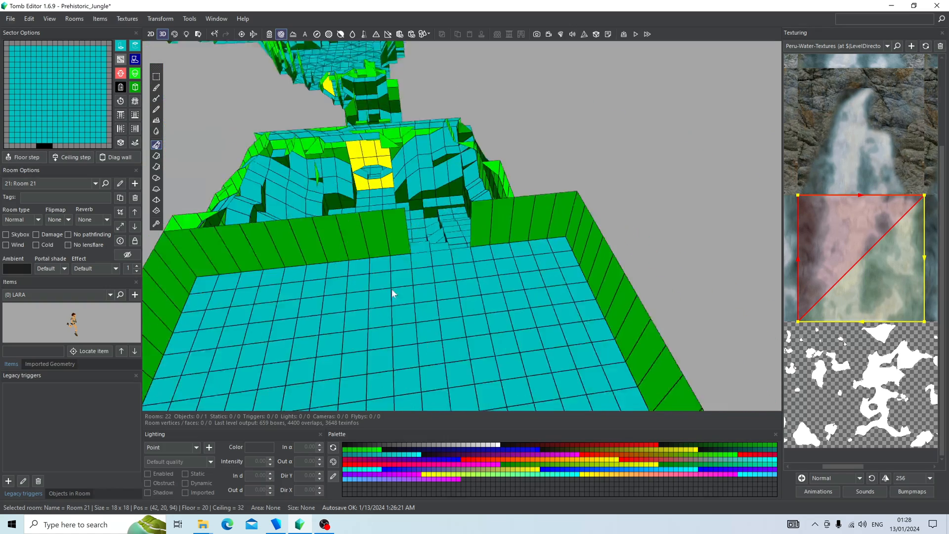
pyautogui.moveTo(392, 289); pyautogui.dragTo(435, 269, button='right')
pyautogui.moveTo(493, 264); pyautogui.dragTo(449, 253, button='right')
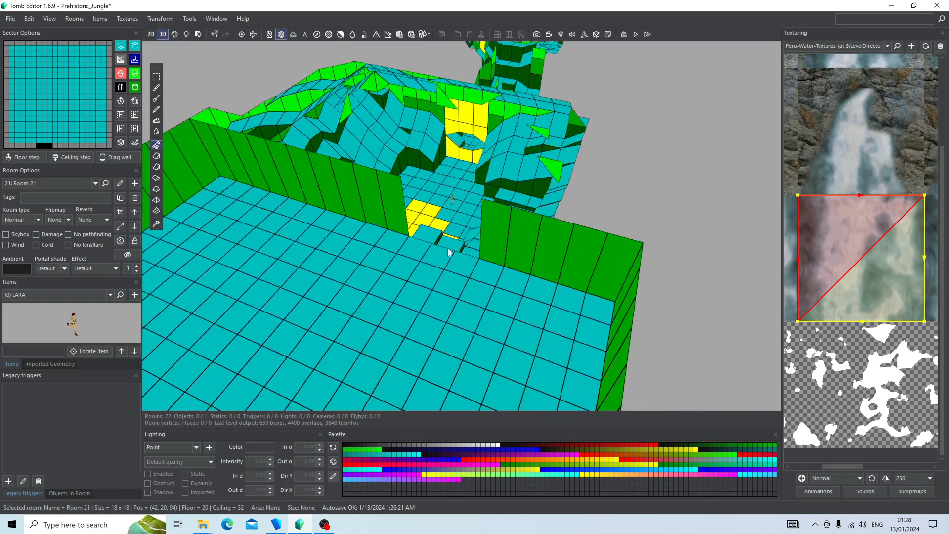
pyautogui.click(137, 86)
pyautogui.moveTo(343, 241); pyautogui.dragTo(397, 218, button='right')
pyautogui.moveTo(60, 75); pyautogui.dragTo(48, 107)
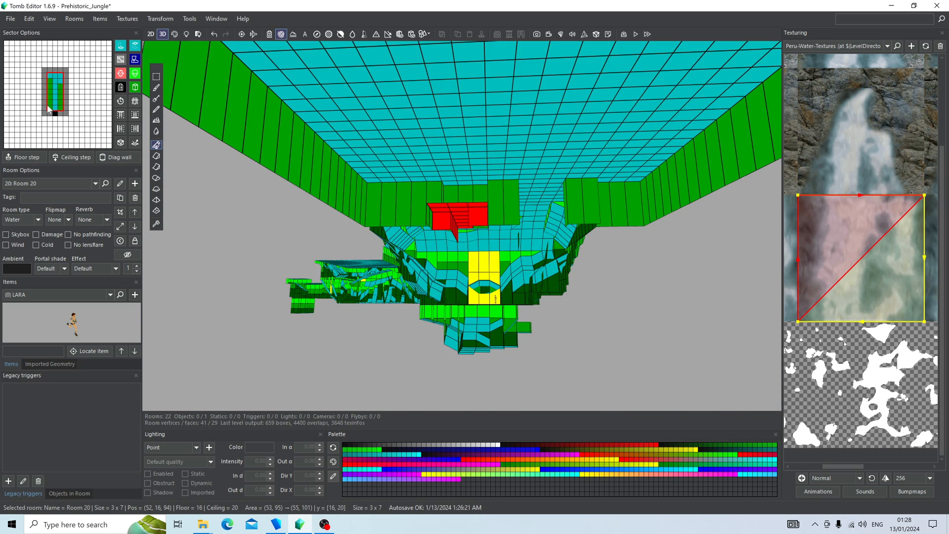
pyautogui.click(119, 87)
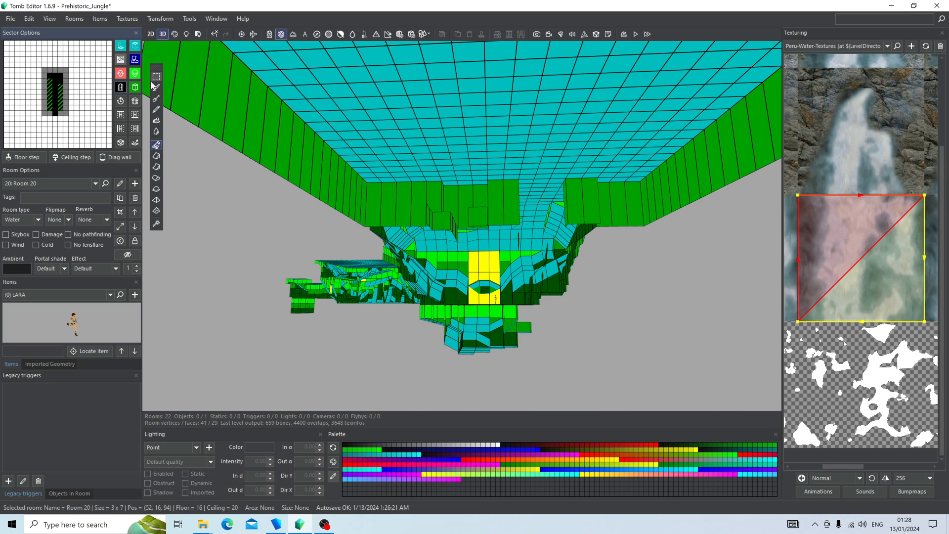
# Connect the three wall sectors of Room 21 above the water channel to Waterfall Cave Roof with a portal
pyautogui.moveTo(213, 134); pyautogui.dragTo(360, 231, button='right')
pyautogui.doubleClick(421, 201)
pyautogui.moveTo(421, 201); pyautogui.dragTo(568, 220, button='right')
pyautogui.moveTo(568, 219); pyautogui.dragTo(625, 228)
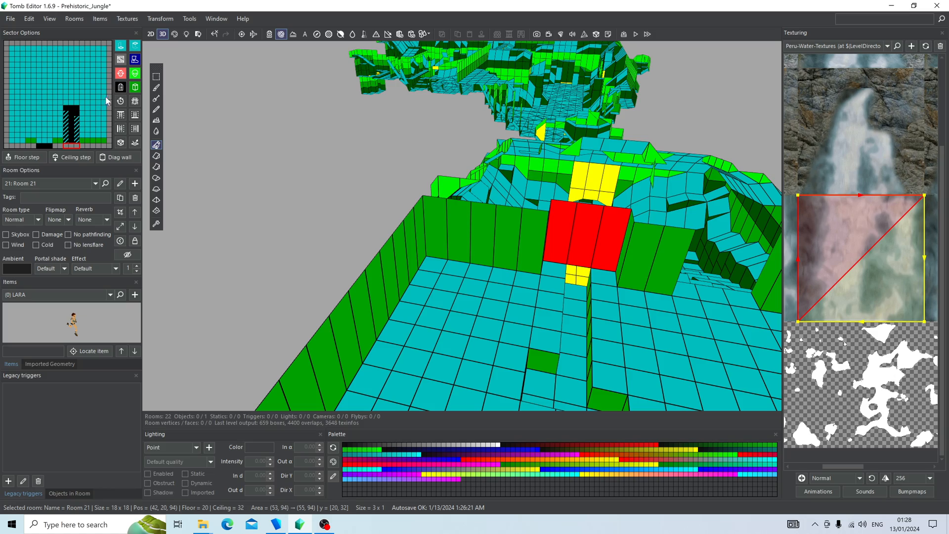
pyautogui.click(120, 87)
pyautogui.click(424, 239)
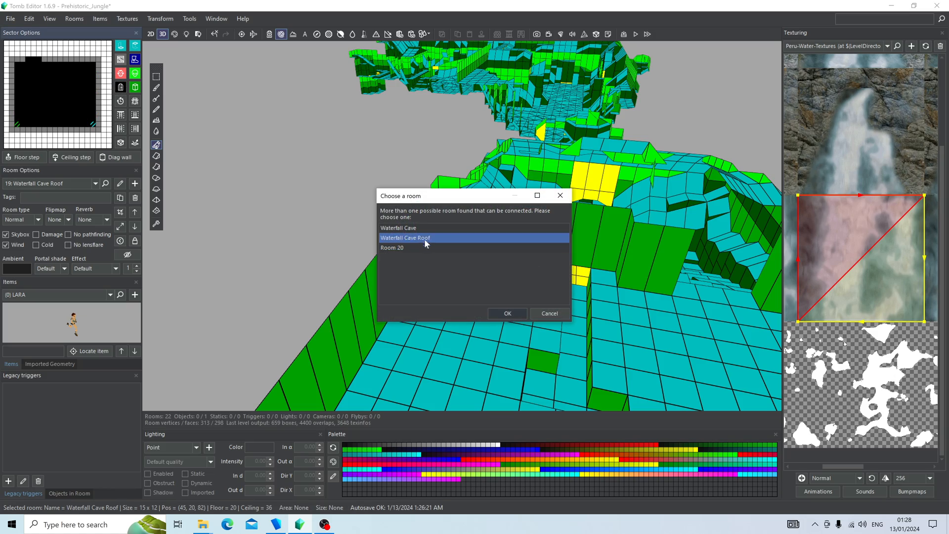
pyautogui.click(506, 313)
# Raise the outer edge of the six-sector floor strip along the water channel in Room 21 to form a sloped bank
pyautogui.moveTo(499, 316); pyautogui.dragTo(595, 252, button='right')
pyautogui.click(387, 224)
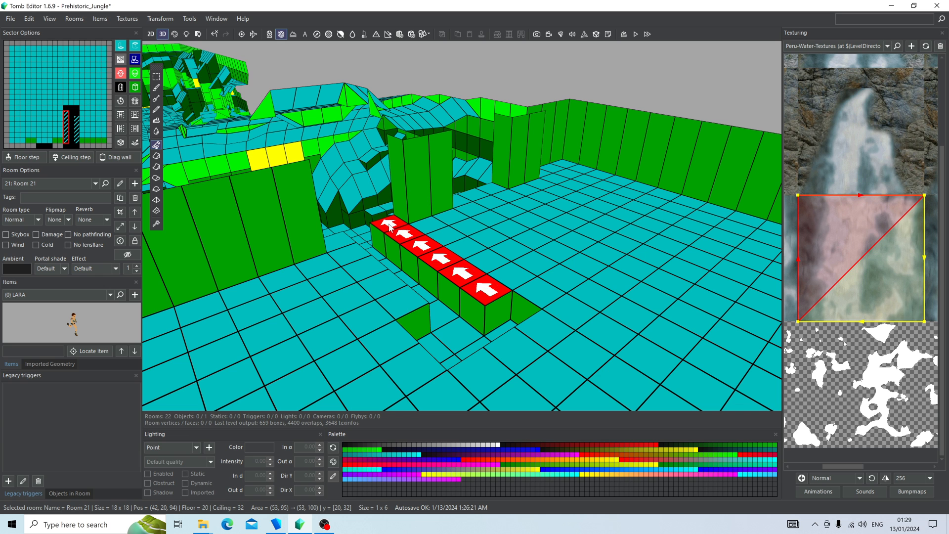
pyautogui.moveTo(393, 220); pyautogui.dragTo(393, 199)
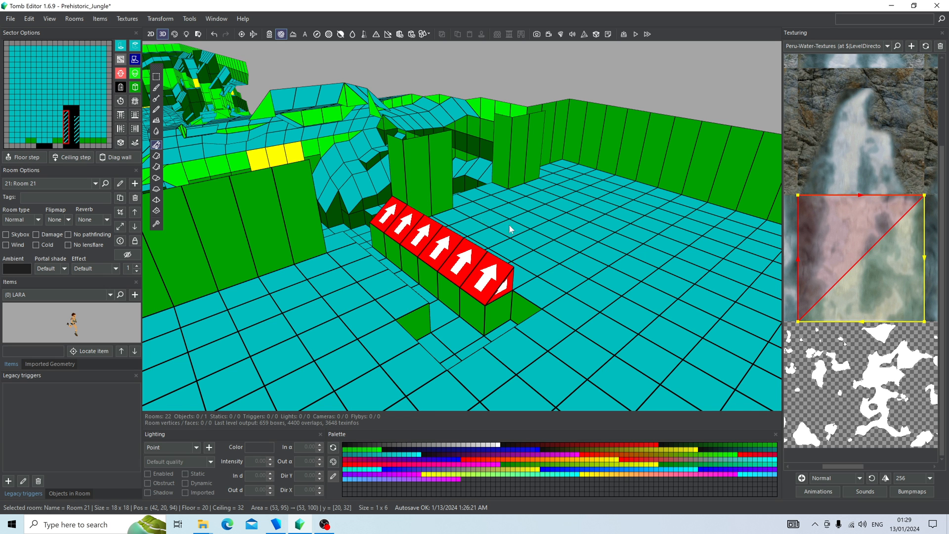
# Raise the two-sector-wide floor area beside the sloped bank in Room 21 to level 23
pyautogui.moveTo(509, 225); pyautogui.dragTo(485, 214, button='right')
pyautogui.moveTo(485, 215); pyautogui.dragTo(503, 294)
pyautogui.click(526, 262)
pyautogui.click(537, 324)
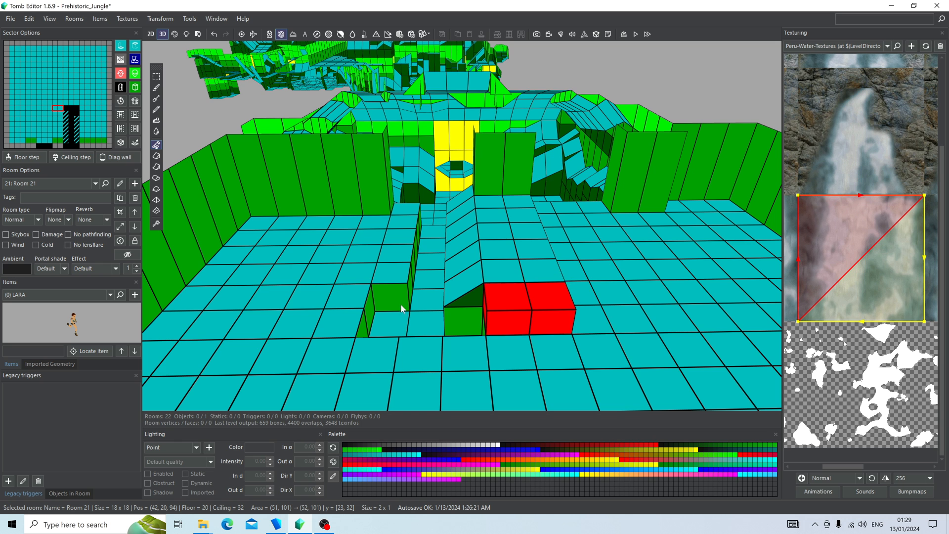
# Raise the outer edge of the five-sector strip on the channel's opposite bank and crop Room 21 to 11 x 18 sectors
pyautogui.moveTo(400, 305); pyautogui.dragTo(421, 314, button='right')
pyautogui.moveTo(341, 230); pyautogui.dragTo(393, 286)
pyautogui.click(391, 305)
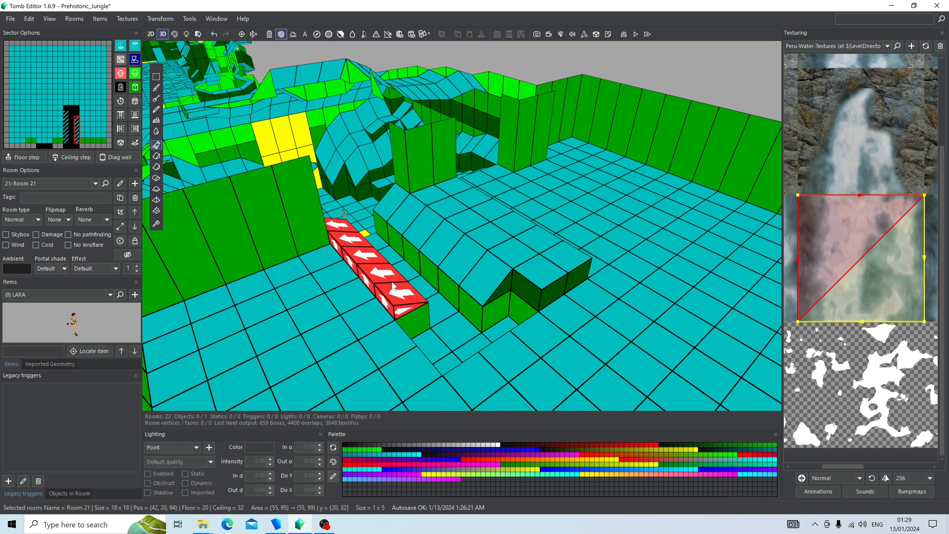
pyautogui.moveTo(83, 141); pyautogui.dragTo(31, 102)
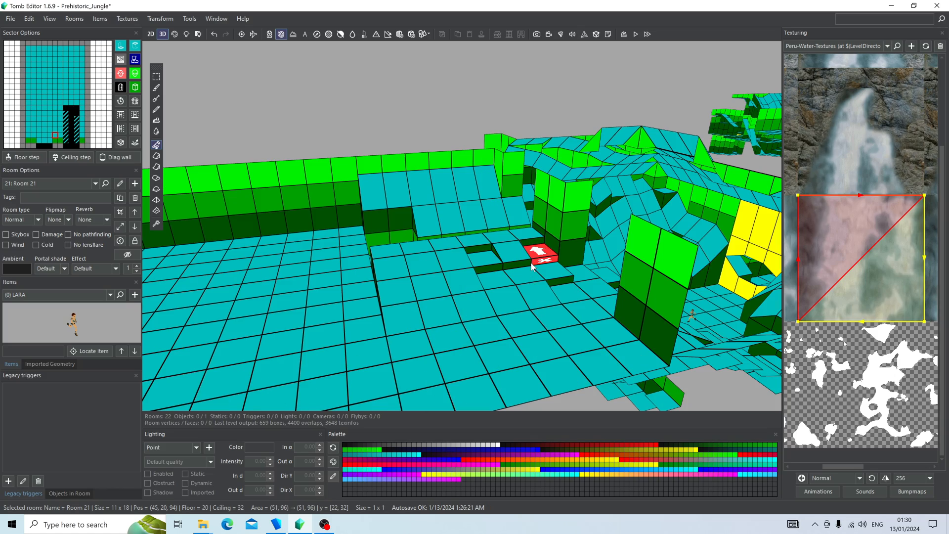
# Raise the floor of the three corner sectors in Room 21 to level 22 and lower their ceiling to 24
pyautogui.moveTo(531, 263); pyautogui.dragTo(593, 252, button='right')
pyautogui.moveTo(535, 161); pyautogui.dragTo(558, 207)
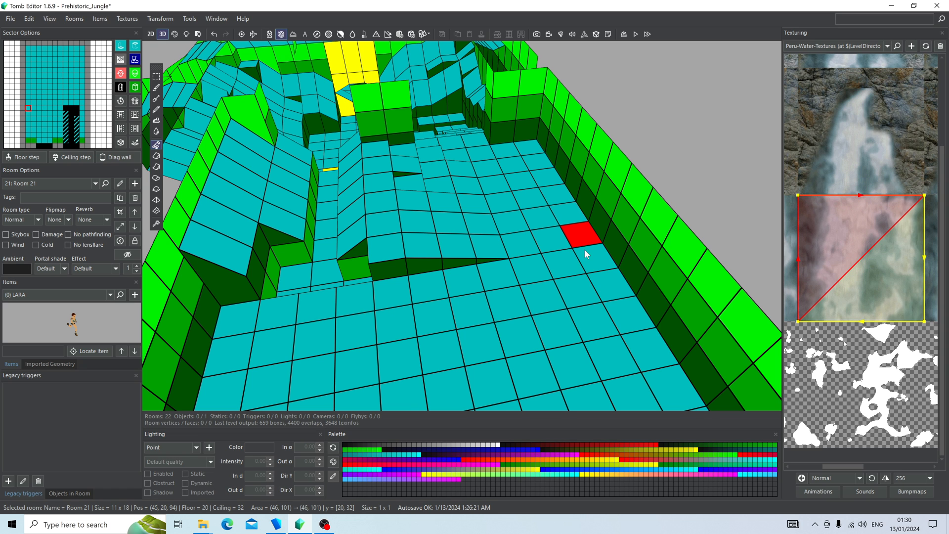
pyautogui.click(588, 253)
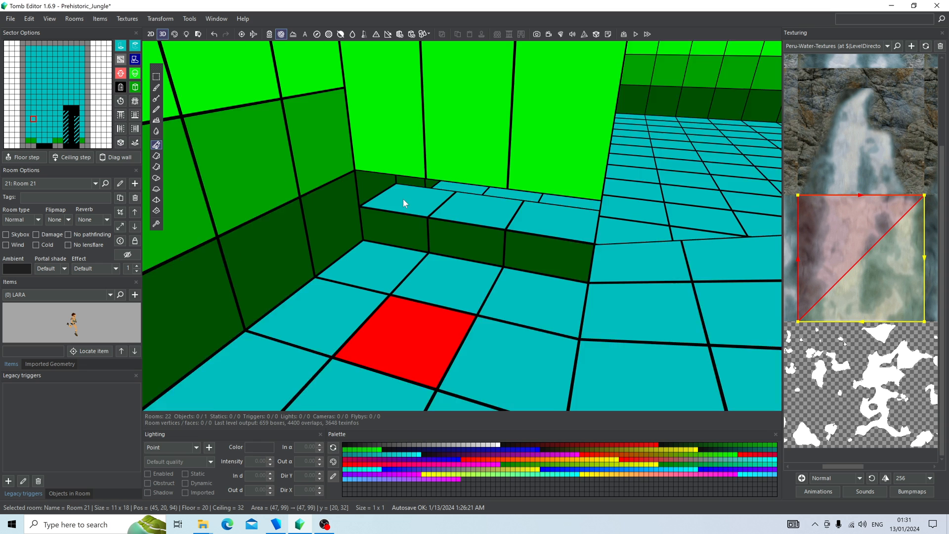
pyautogui.moveTo(403, 199); pyautogui.dragTo(420, 211, button='right')
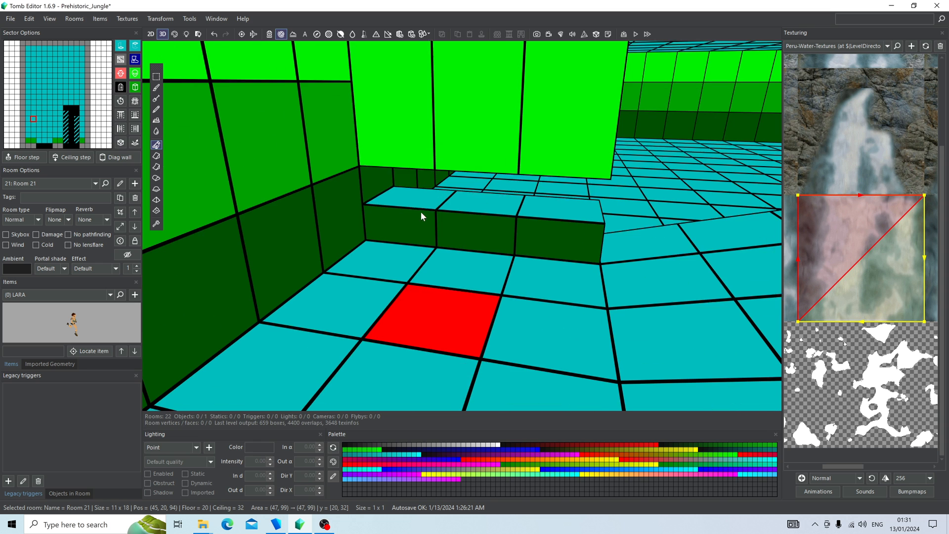
# Raise the wall-side corner of the innermost sector on the three-sector corner ledge in Room 21
pyautogui.click(427, 194)
pyautogui.click(427, 195)
pyautogui.click(422, 214)
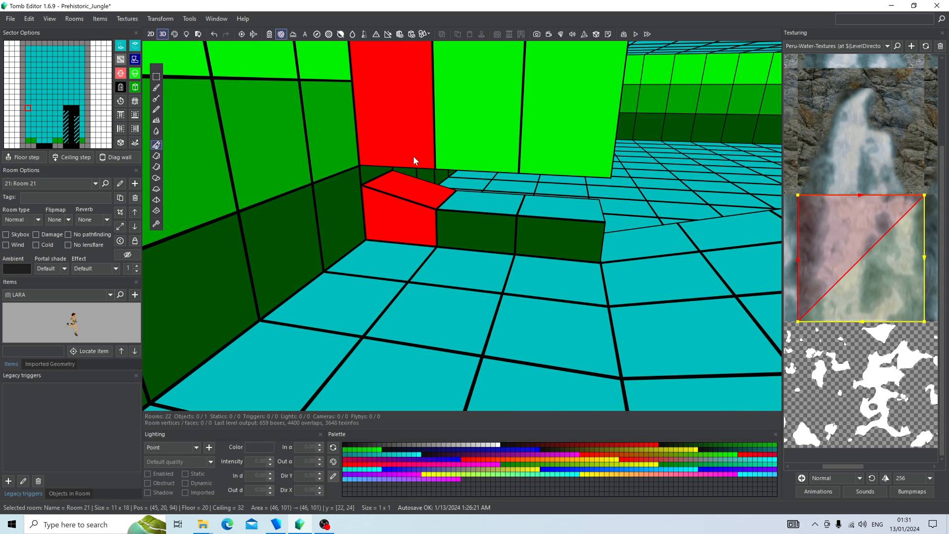
pyautogui.moveTo(413, 156); pyautogui.dragTo(410, 289, button='right')
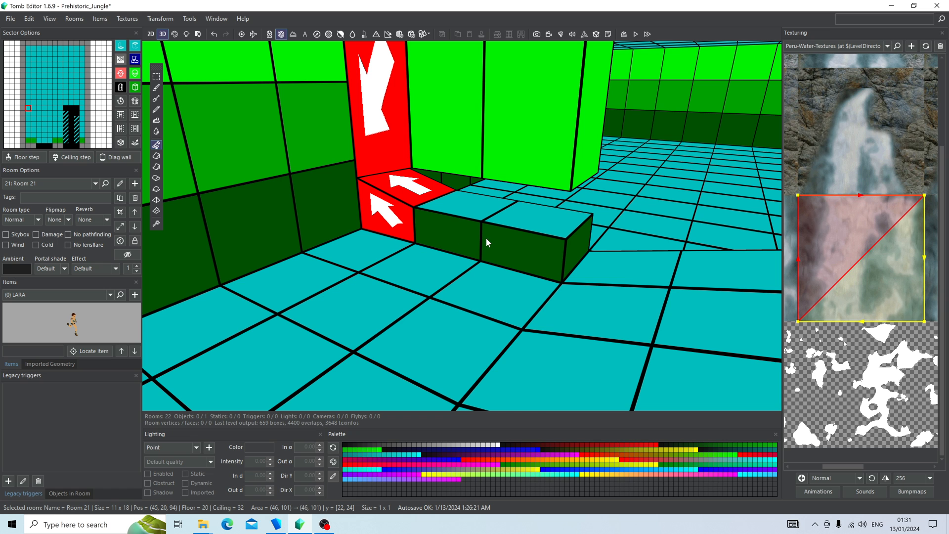
pyautogui.click(453, 239)
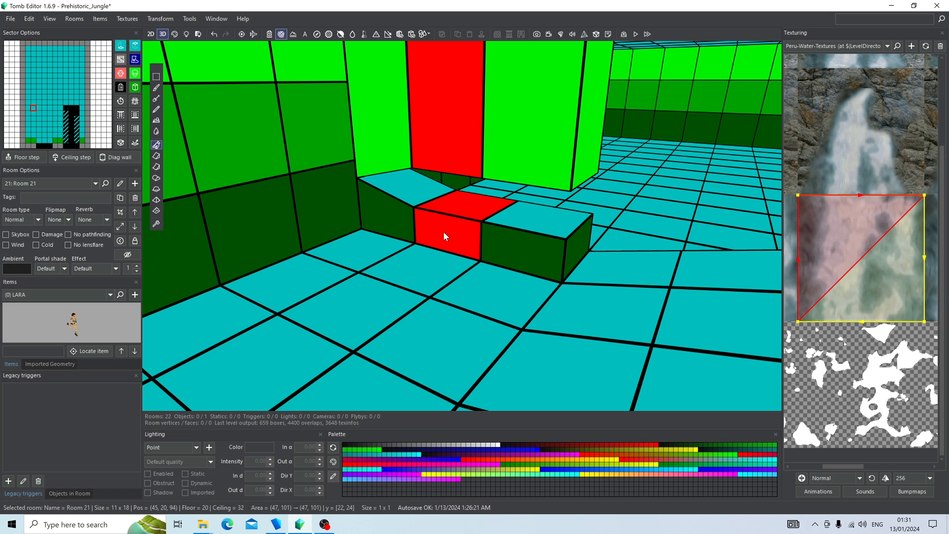
pyautogui.moveTo(536, 236)
pyautogui.mouseDown(button='right')
pyautogui.moveTo(577, 224)
pyautogui.moveTo(568, 140)
pyautogui.moveTo(608, 151)
pyautogui.mouseUp(button='right')
pyautogui.click(577, 224)
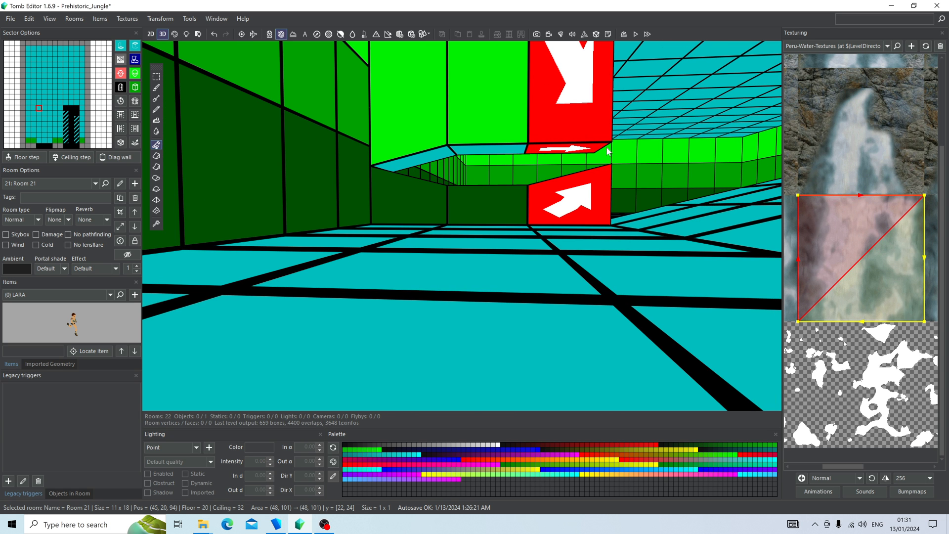
pyautogui.moveTo(512, 222); pyautogui.dragTo(440, 291, button='right')
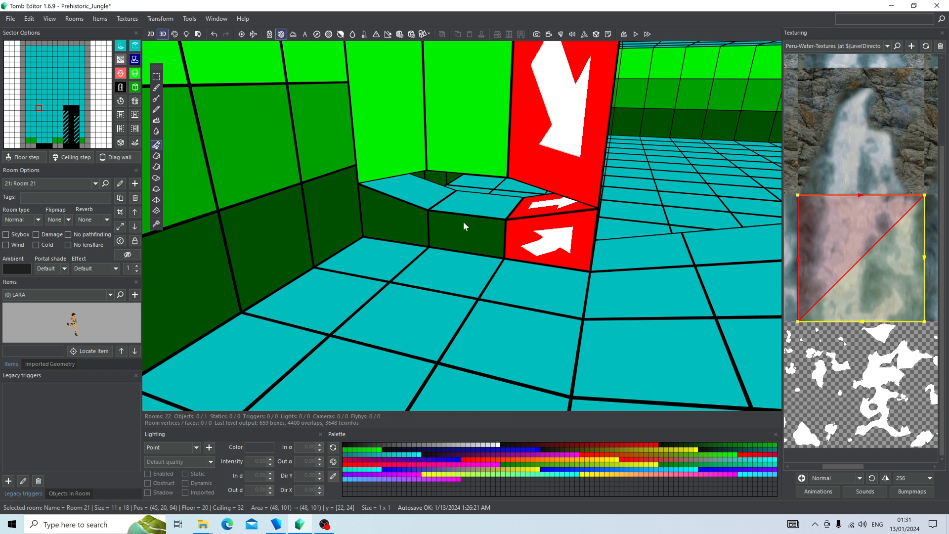
pyautogui.moveTo(464, 223)
pyautogui.mouseDown(button='right')
pyautogui.moveTo(588, 174)
pyautogui.moveTo(394, 208)
pyautogui.moveTo(495, 238)
pyautogui.moveTo(523, 227)
pyautogui.moveTo(485, 221)
pyautogui.moveTo(461, 238)
pyautogui.moveTo(458, 207)
pyautogui.moveTo(474, 222)
pyautogui.moveTo(464, 224)
pyautogui.mouseUp(button='right')
pyautogui.moveTo(387, 292); pyautogui.dragTo(394, 291)
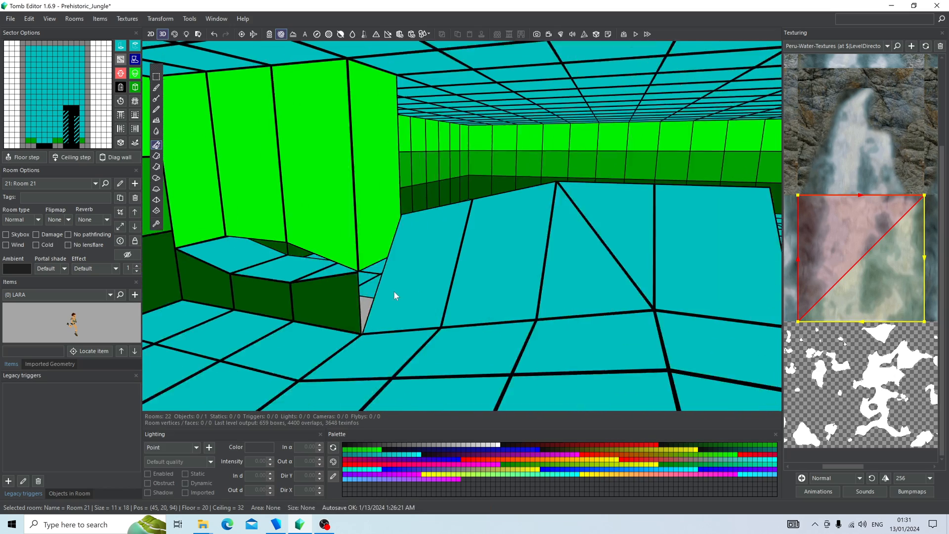
pyautogui.click(322, 292)
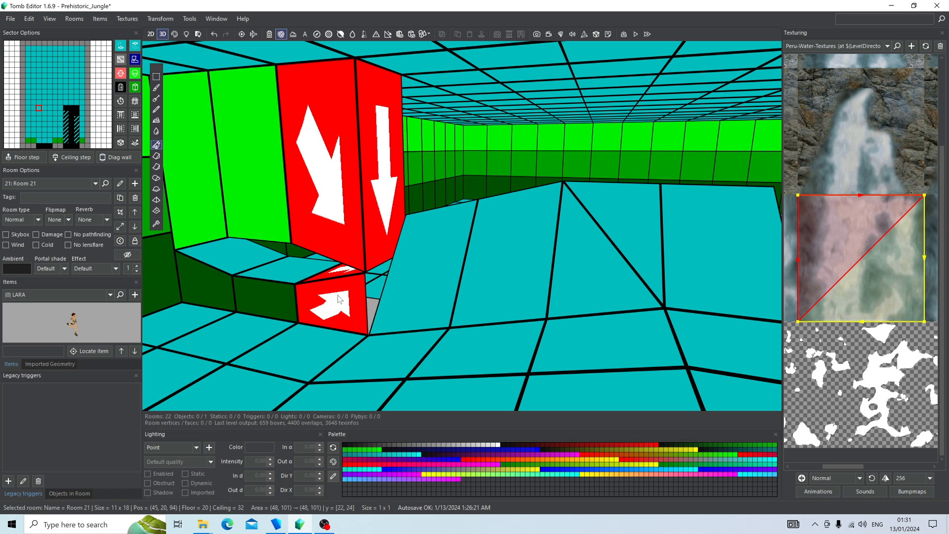
pyautogui.hotkey('ctrl', 'z')
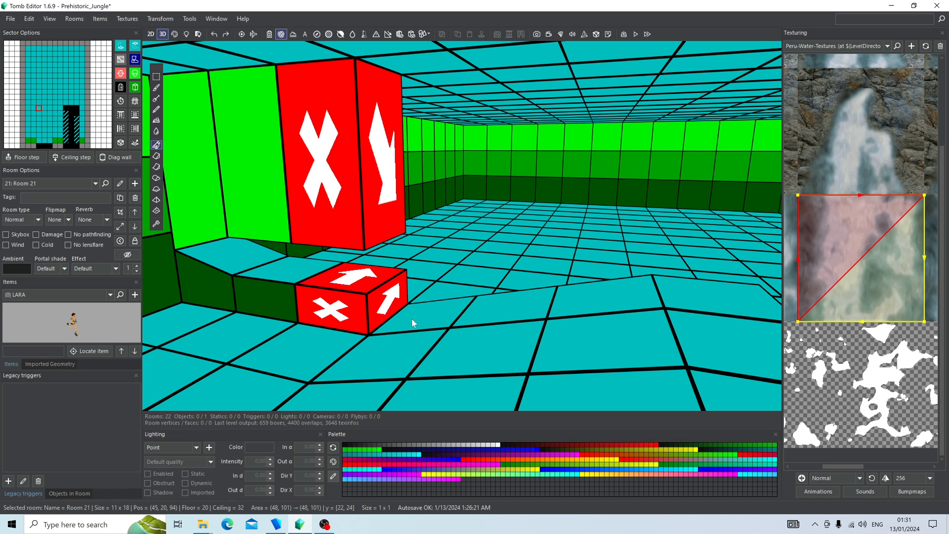
# Turn the ledge's outermost sector into a wall, and slope the floor and ceiling of the adjacent strip toward each other
pyautogui.click(135, 87)
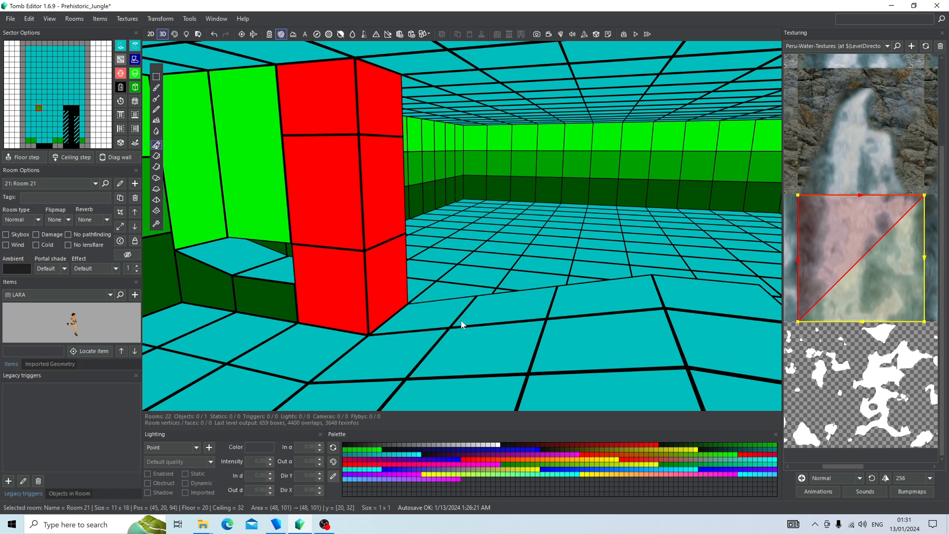
pyautogui.moveTo(461, 324); pyautogui.dragTo(715, 267)
pyautogui.click(717, 303)
pyautogui.hotkey('shift', 's')
pyautogui.moveTo(587, 203); pyautogui.dragTo(494, 242, button='right')
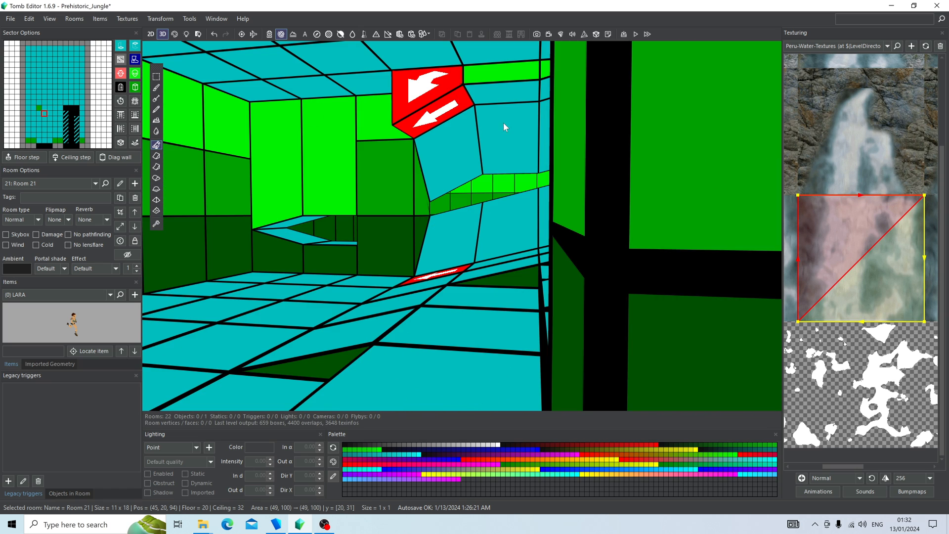
pyautogui.moveTo(504, 123); pyautogui.dragTo(527, 129, button='right')
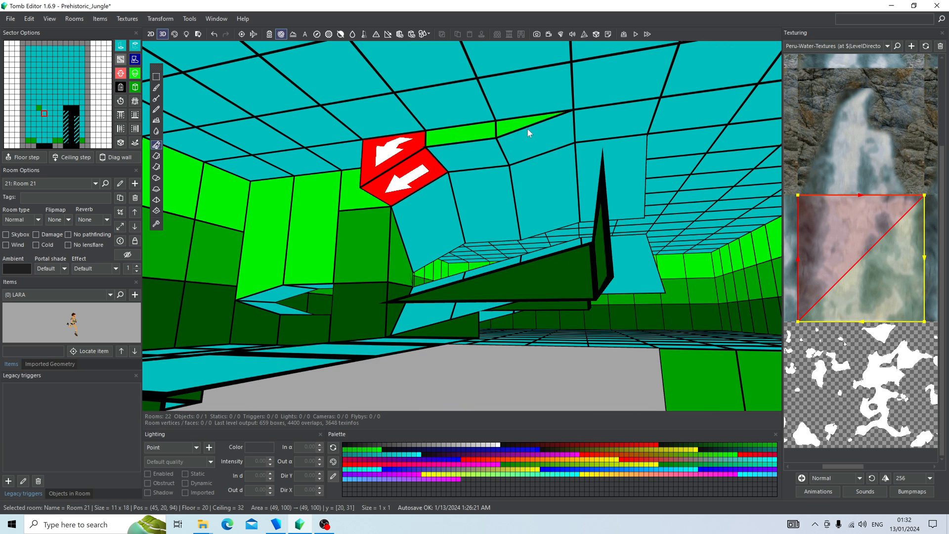
# Adjust the ceiling edges and corners of the three sectors next to the sloped strip to blend it into the flat ceiling
pyautogui.click(528, 132)
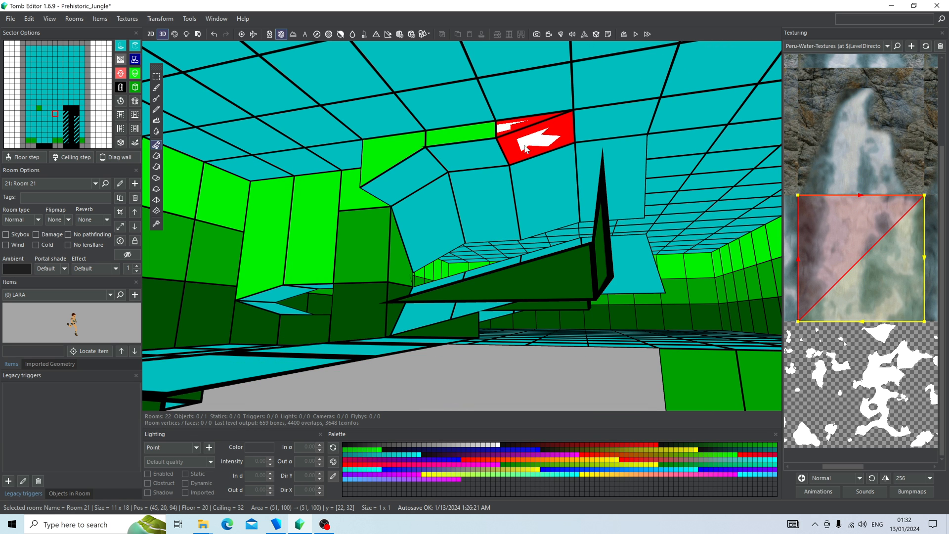
pyautogui.click(465, 145)
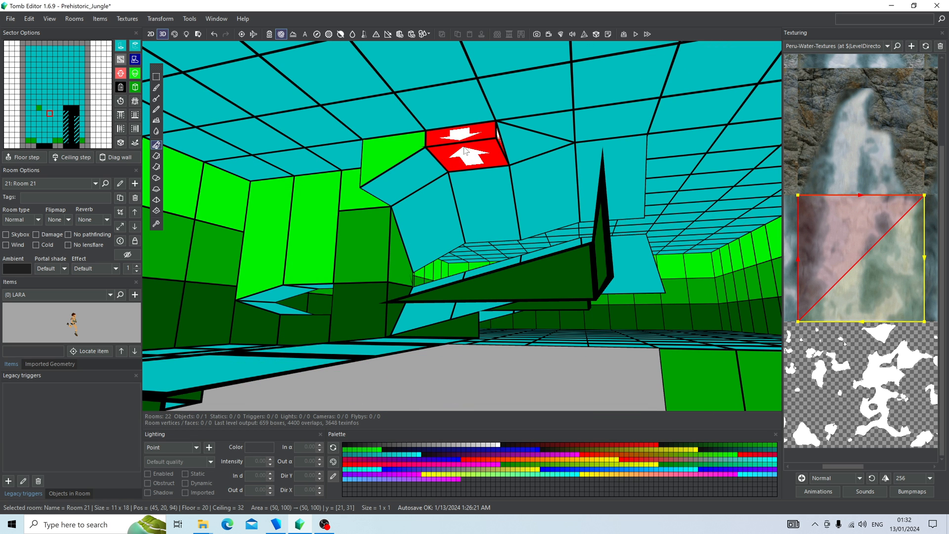
pyautogui.click(393, 155)
pyautogui.moveTo(399, 161)
pyautogui.mouseDown()
pyautogui.moveTo(399, 149)
pyautogui.moveTo(399, 157)
pyautogui.mouseUp()
pyautogui.moveTo(400, 157); pyautogui.dragTo(450, 156, button='right')
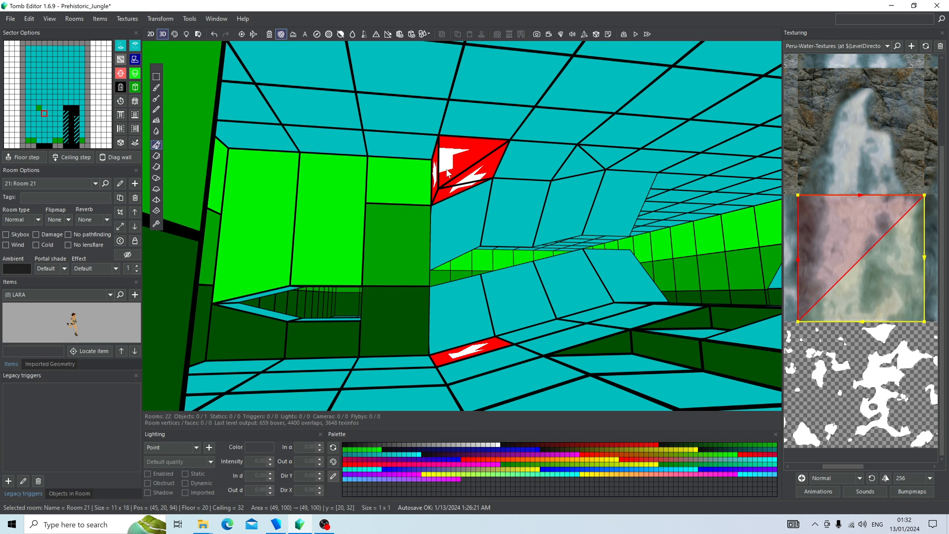
pyautogui.moveTo(446, 169); pyautogui.dragTo(444, 136)
pyautogui.press('Escape')
# Lower the ceiling of the three sectors at the channel mouth to level 28 and make the sectors on both sides walls
pyautogui.moveTo(443, 135); pyautogui.dragTo(154, 224, button='right')
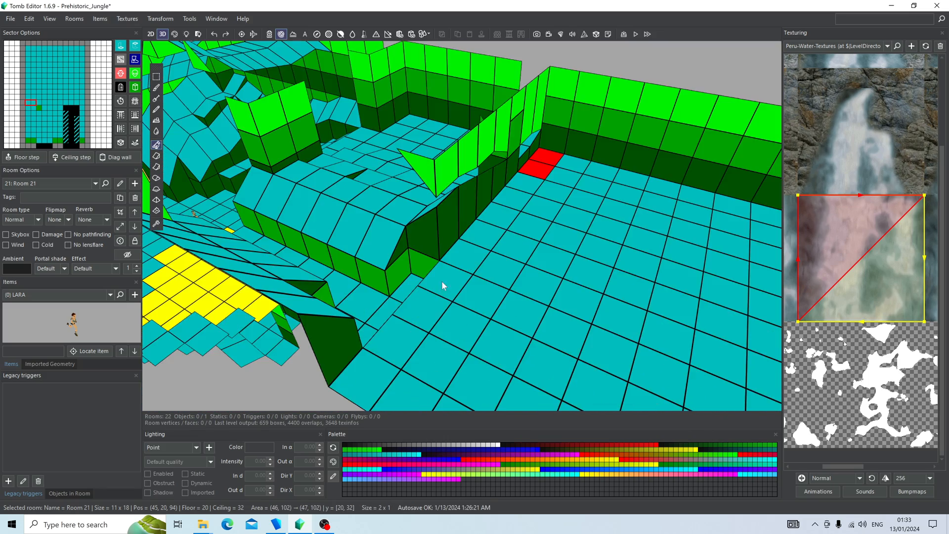
pyautogui.moveTo(446, 268); pyautogui.dragTo(493, 283, button='right')
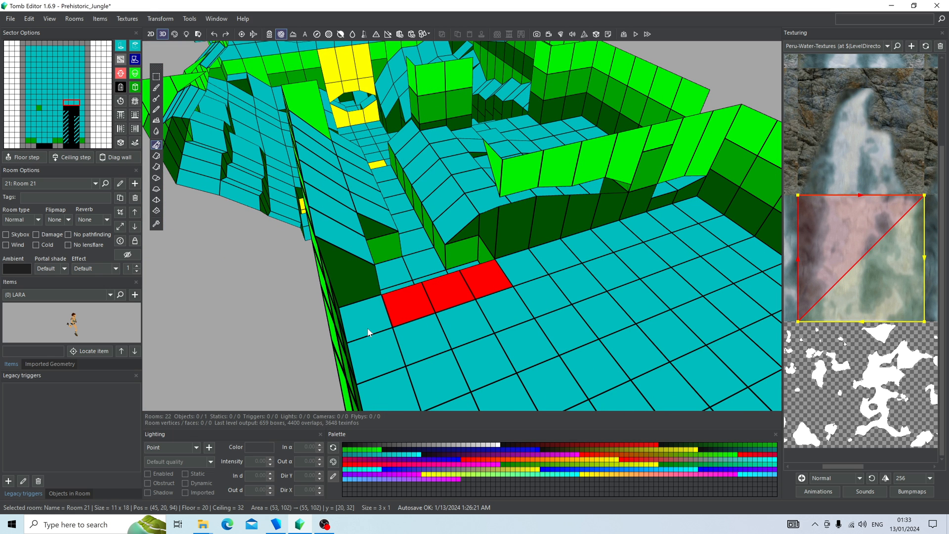
pyautogui.moveTo(368, 332); pyautogui.dragTo(432, 253, button='right')
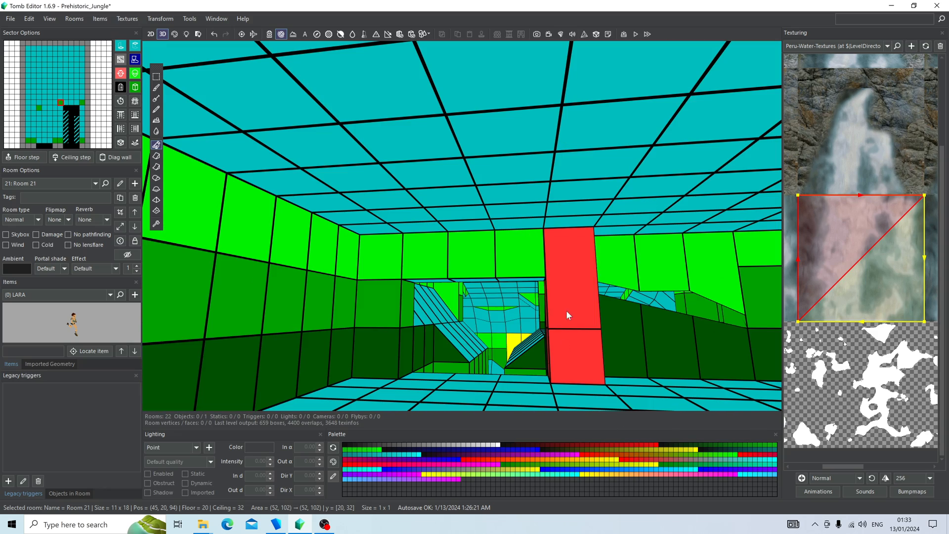
# Split the faces of the wall pillar beside the channel mouth into three height sections matching the surrounding walls
pyautogui.press('f')
pyautogui.press('f')
pyautogui.press('f')
pyautogui.press('f')
pyautogui.moveTo(577, 303); pyautogui.dragTo(567, 357, button='right')
pyautogui.moveTo(396, 342); pyautogui.dragTo(532, 346, button='right')
pyautogui.moveTo(541, 351); pyautogui.dragTo(503, 319, button='right')
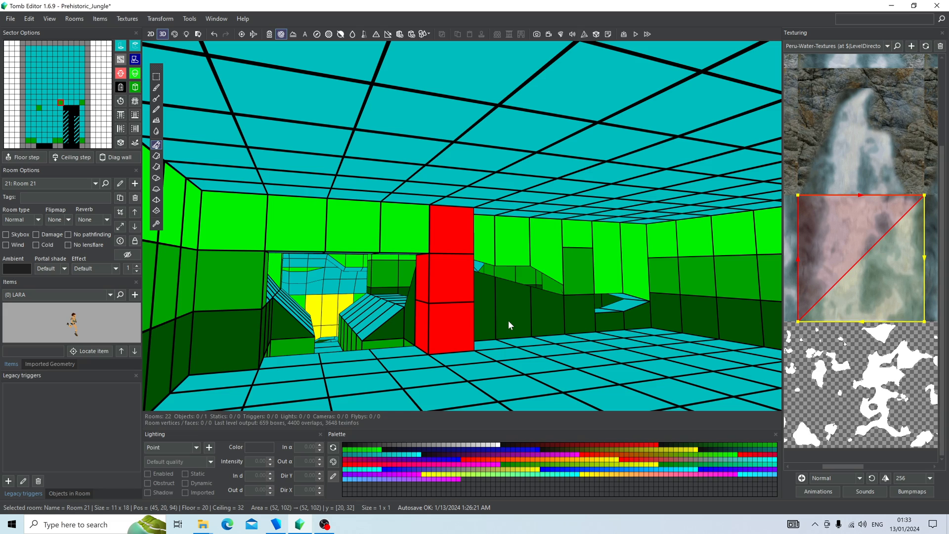
pyautogui.moveTo(508, 320)
pyautogui.mouseDown(button='right')
pyautogui.moveTo(478, 340)
pyautogui.moveTo(306, 346)
pyautogui.moveTo(405, 365)
pyautogui.moveTo(505, 321)
pyautogui.mouseUp(button='right')
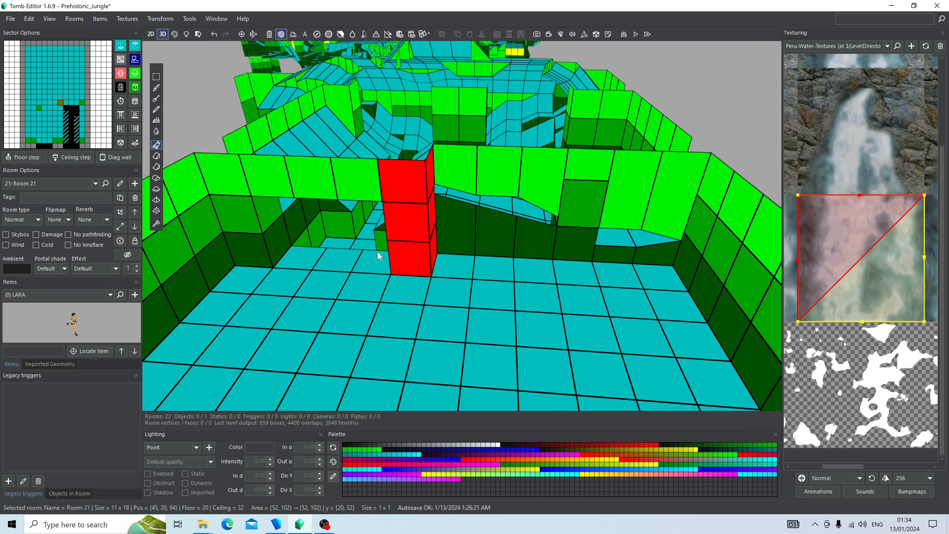
# Examine the channel mouth in Room 21 and the floor area behind it from inside and outside the room
pyautogui.moveTo(375, 264); pyautogui.dragTo(300, 266)
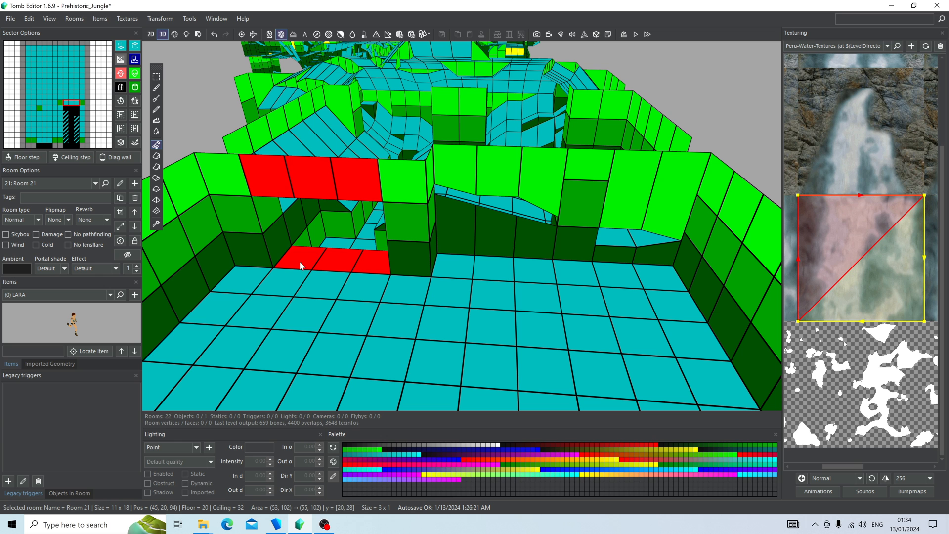
pyautogui.moveTo(340, 285); pyautogui.dragTo(423, 250, button='right')
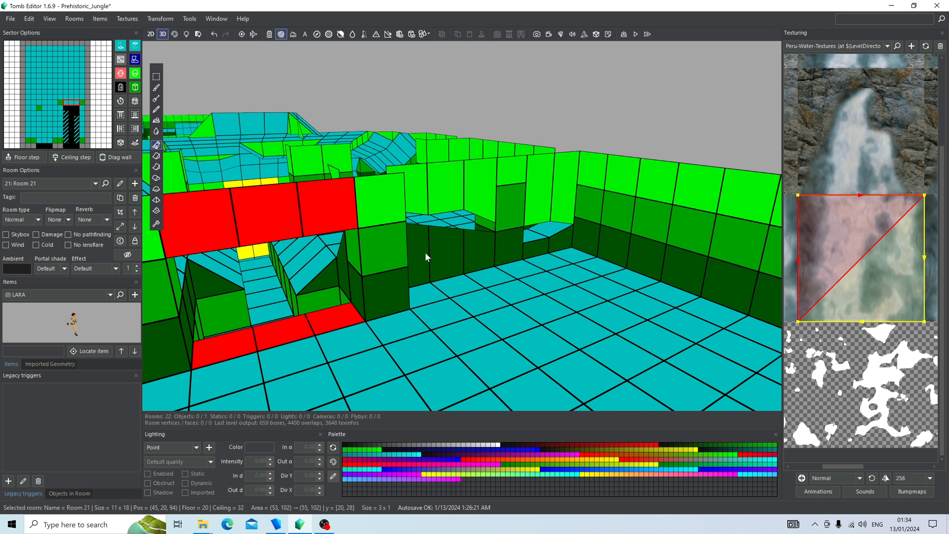
pyautogui.moveTo(298, 301); pyautogui.dragTo(302, 283, button='right')
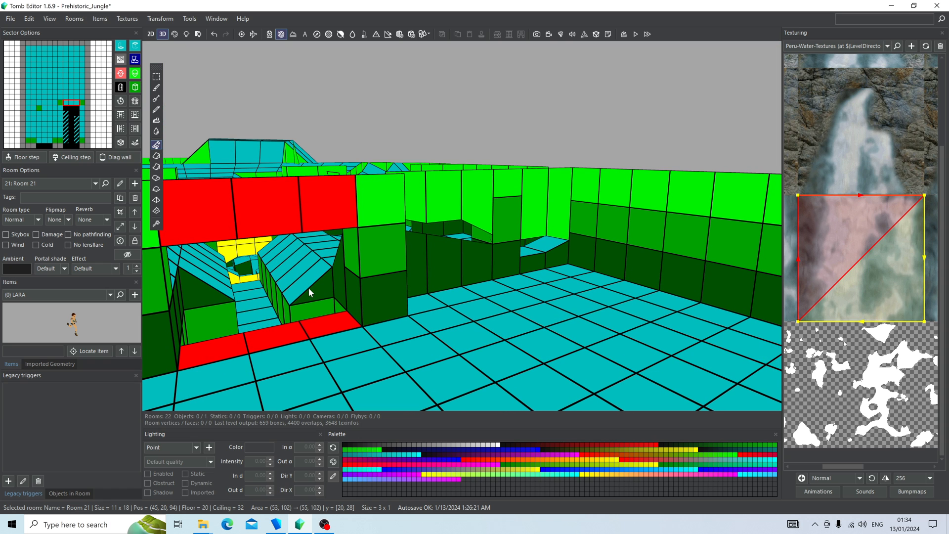
pyautogui.scroll(-5, 310, 290)
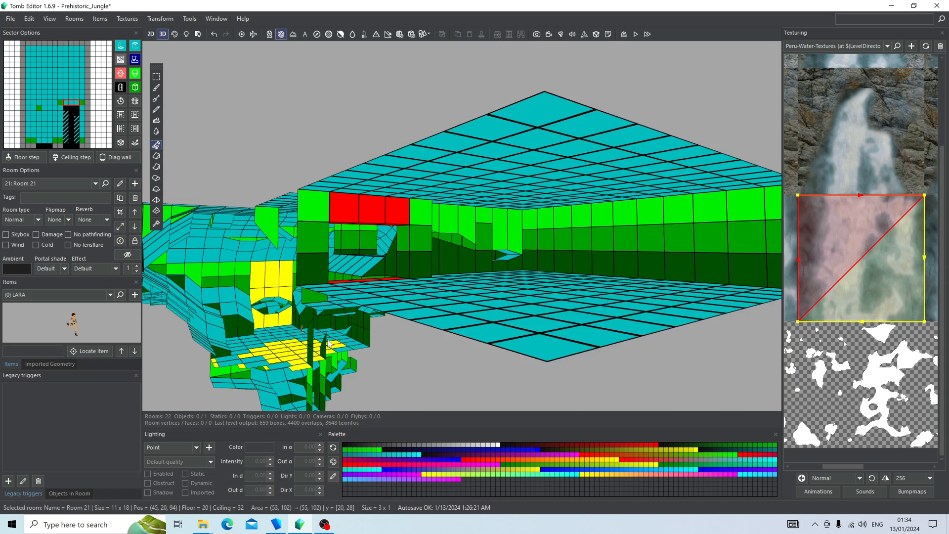
pyautogui.moveTo(327, 342); pyautogui.dragTo(323, 360, button='right')
pyautogui.moveTo(305, 394); pyautogui.dragTo(201, 237, button='right')
pyautogui.moveTo(518, 219)
pyautogui.mouseDown(button='right')
pyautogui.moveTo(375, 261)
pyautogui.moveTo(331, 248)
pyautogui.moveTo(503, 201)
pyautogui.moveTo(504, 212)
pyautogui.moveTo(492, 173)
pyautogui.moveTo(456, 223)
pyautogui.moveTo(350, 244)
pyautogui.moveTo(350, 197)
pyautogui.moveTo(486, 204)
pyautogui.moveTo(466, 154)
pyautogui.moveTo(475, 219)
pyautogui.moveTo(423, 216)
pyautogui.moveTo(474, 154)
pyautogui.moveTo(597, 141)
pyautogui.moveTo(514, 239)
pyautogui.moveTo(509, 313)
pyautogui.moveTo(584, 280)
pyautogui.moveTo(567, 201)
pyautogui.moveTo(532, 206)
pyautogui.mouseUp(button='right')
pyautogui.moveTo(528, 157); pyautogui.dragTo(336, 406)
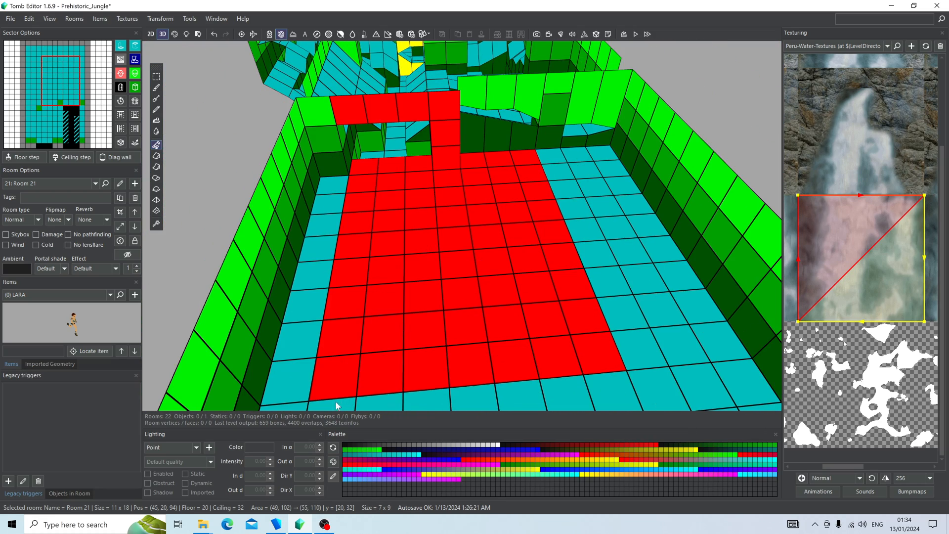
pyautogui.moveTo(356, 361); pyautogui.dragTo(351, 186)
# Raise the three floor sectors along the side wall near the channel mouth into a sloped bank that drops to level 22
pyautogui.moveTo(351, 186); pyautogui.dragTo(382, 246, button='right')
pyautogui.moveTo(420, 267); pyautogui.dragTo(400, 303)
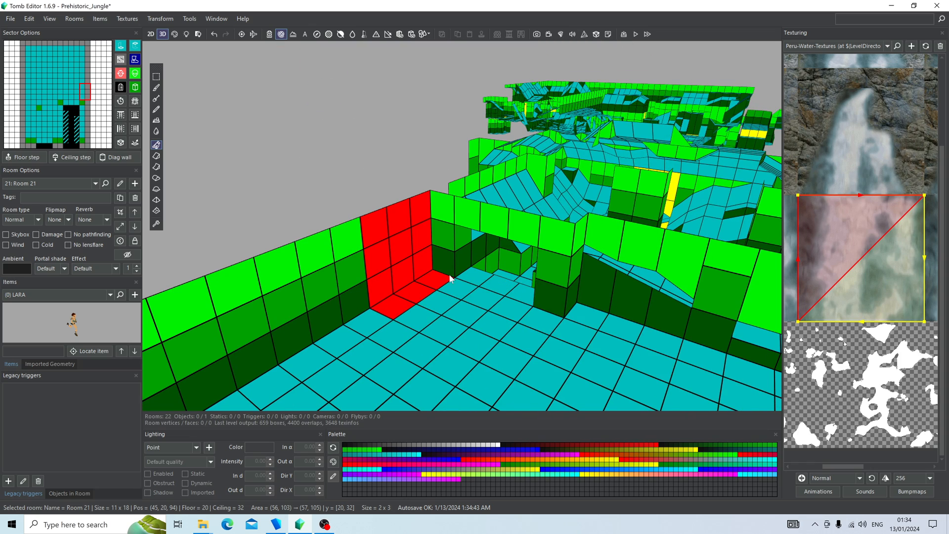
pyautogui.moveTo(449, 278); pyautogui.dragTo(415, 302)
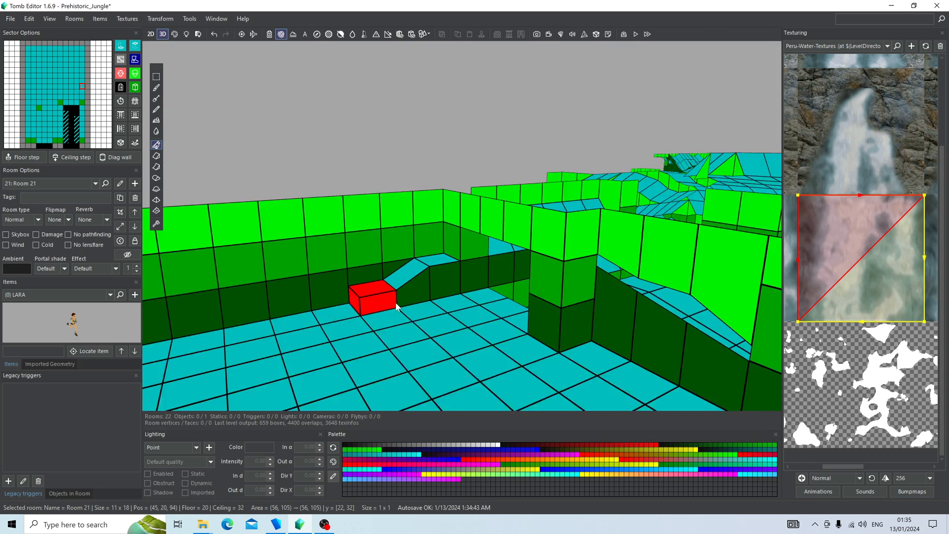
pyautogui.moveTo(396, 307); pyautogui.dragTo(455, 332, button='right')
# Shape a raised rock slope from the floor sectors on the other side of the channel mouth, next to the wall pillar
pyautogui.scroll(5, 443, 311)
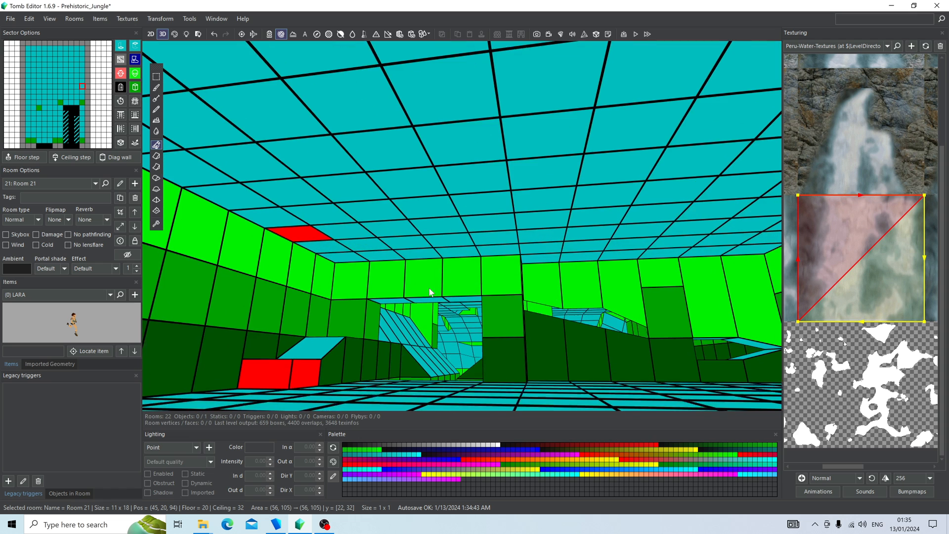
pyautogui.moveTo(345, 250); pyautogui.dragTo(630, 247)
pyautogui.moveTo(630, 244); pyautogui.dragTo(631, 294, button='right')
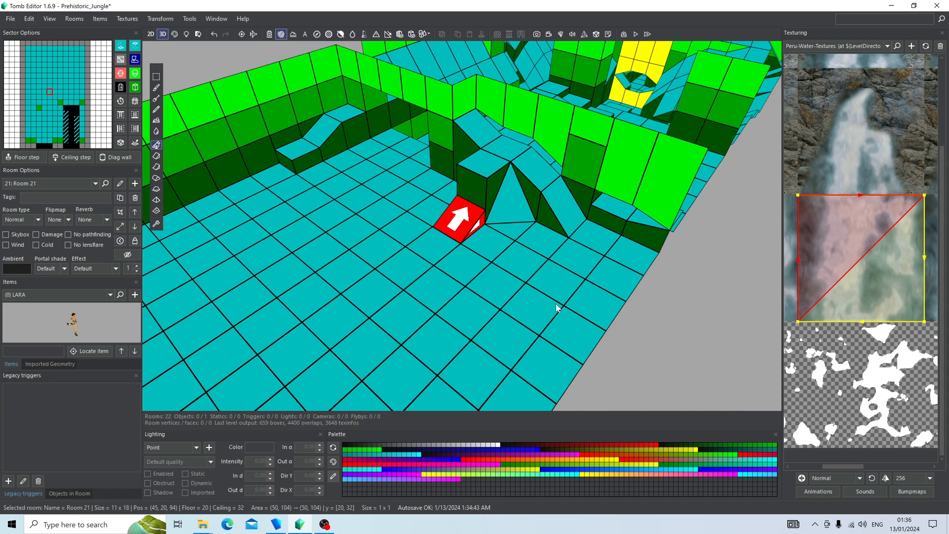
# Select the 10 x 4 sector area across the middle of Room 21 and switch the texture set to Peru-Nature-Textures
pyautogui.moveTo(573, 329); pyautogui.dragTo(231, 235)
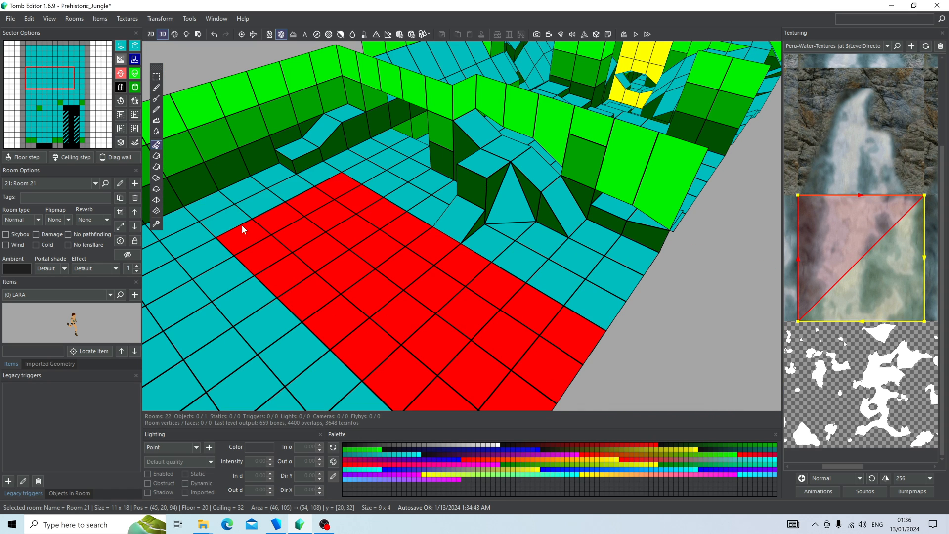
pyautogui.moveTo(241, 225); pyautogui.dragTo(373, 206, button='right')
pyautogui.moveTo(340, 212); pyautogui.dragTo(687, 260)
pyautogui.moveTo(339, 232); pyautogui.dragTo(490, 240, button='right')
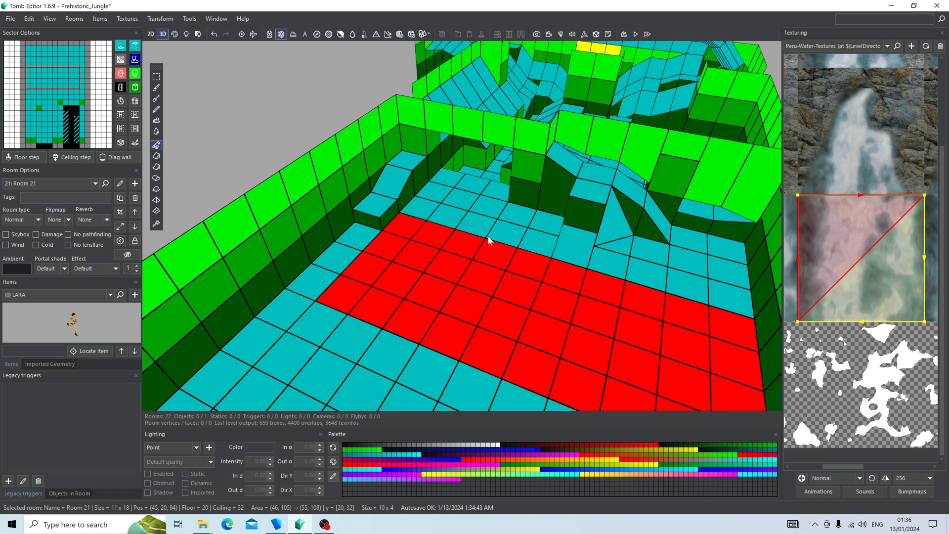
pyautogui.moveTo(559, 185); pyautogui.dragTo(443, 295, button='middle')
pyautogui.moveTo(443, 295); pyautogui.dragTo(528, 221, button='right')
pyautogui.scroll(3, 539, 219)
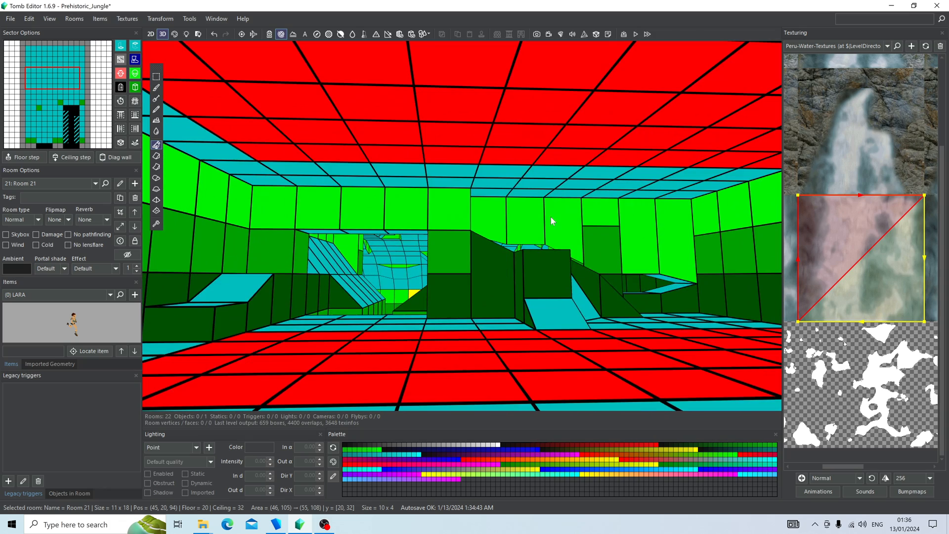
pyautogui.click(870, 45)
pyautogui.click(859, 63)
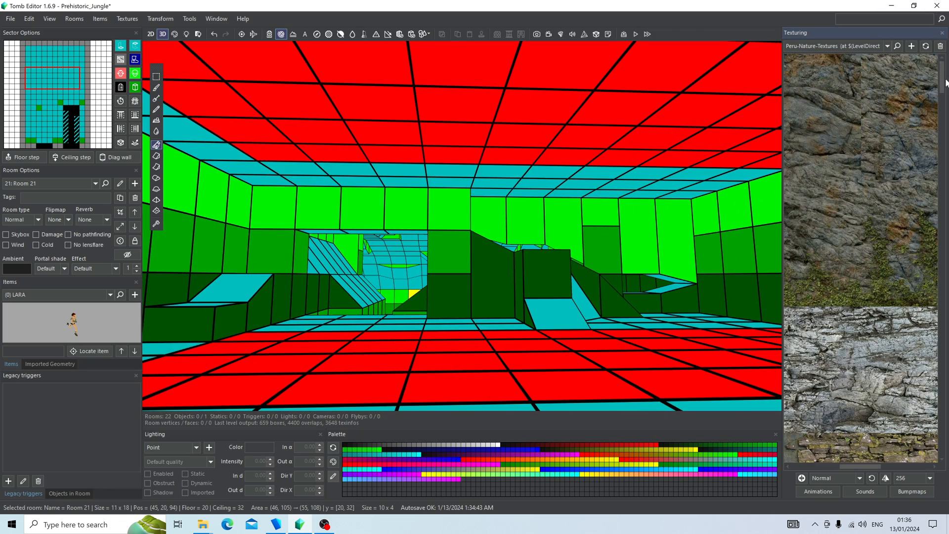
# Look through the whole Peru-Nature-Textures set for a texture that suits the ceiling of Room 21
pyautogui.scroll(-5, 921, 121)
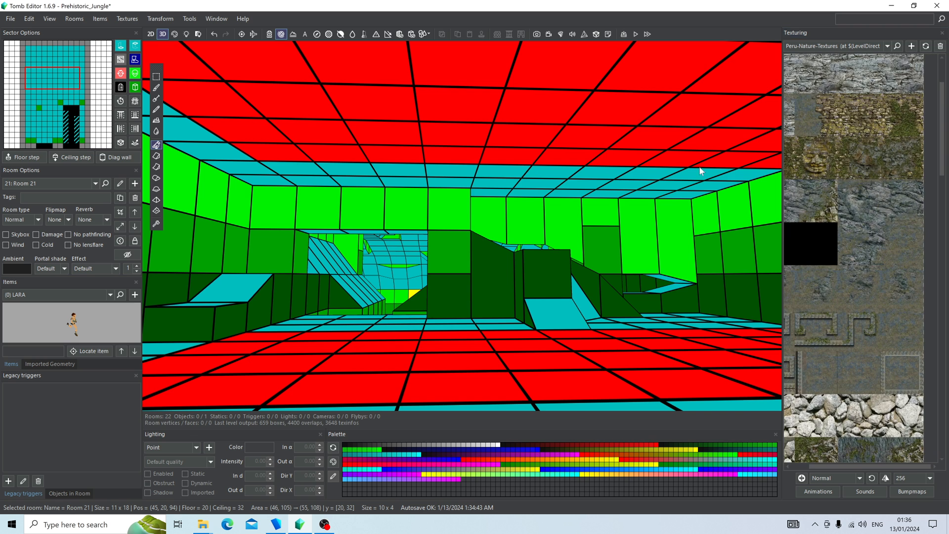
pyautogui.scroll(-3, 700, 171)
pyautogui.scroll(-1, 850, 322)
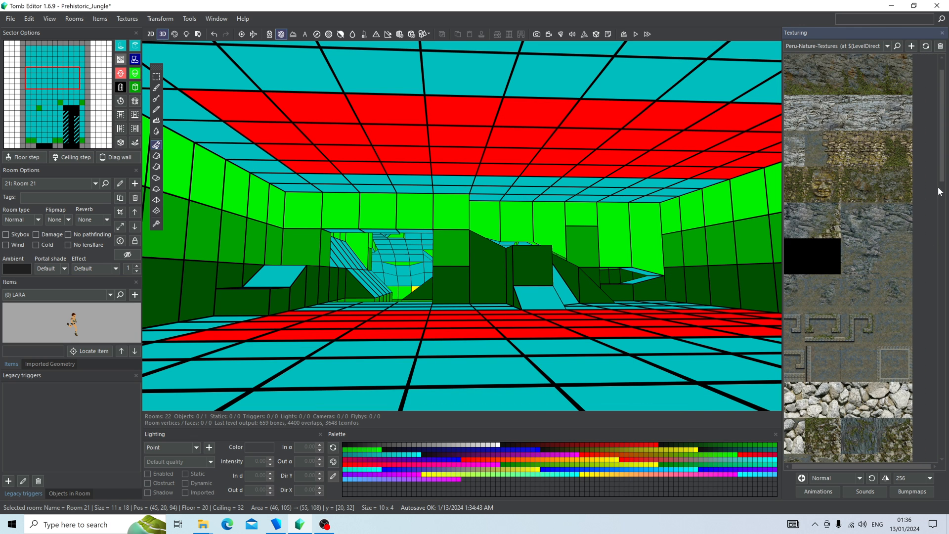
pyautogui.moveTo(941, 172); pyautogui.dragTo(944, 447)
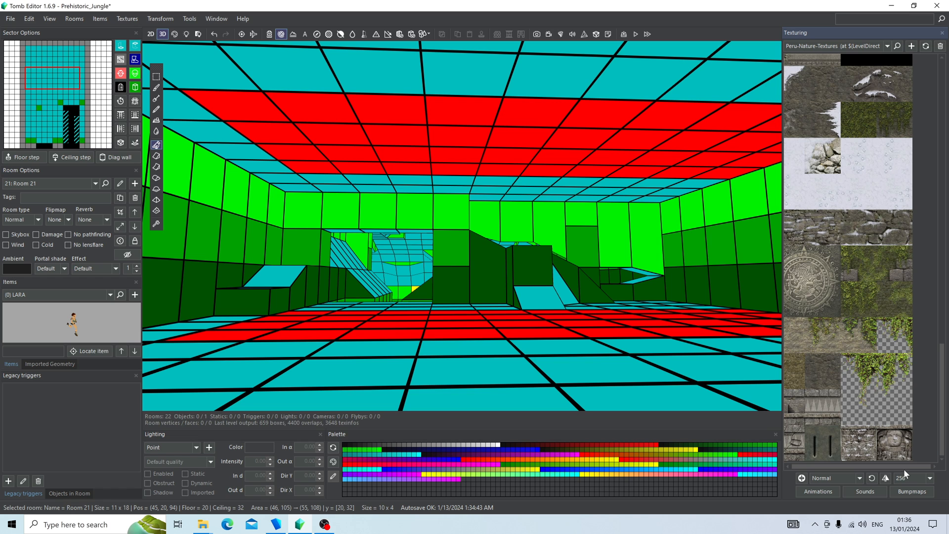
pyautogui.scroll(1, 906, 470)
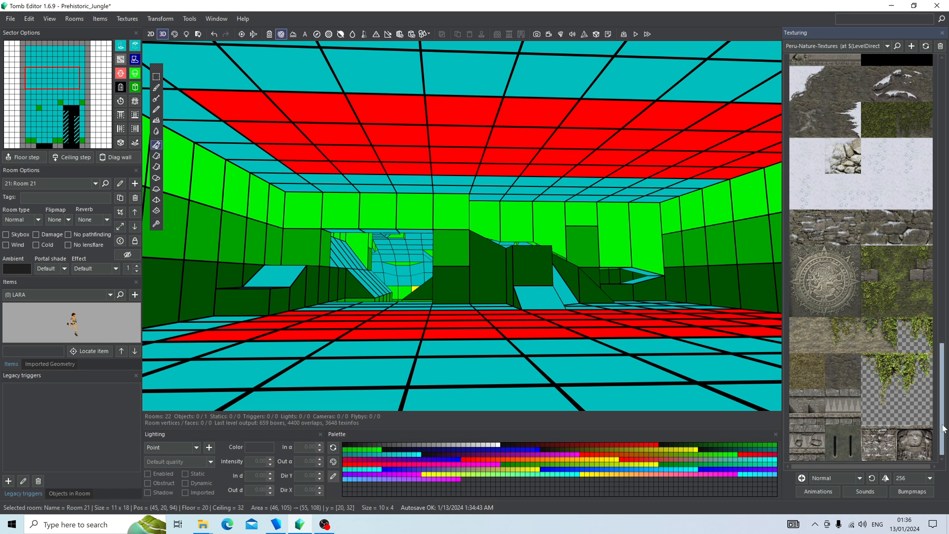
pyautogui.moveTo(944, 428); pyautogui.dragTo(937, 131)
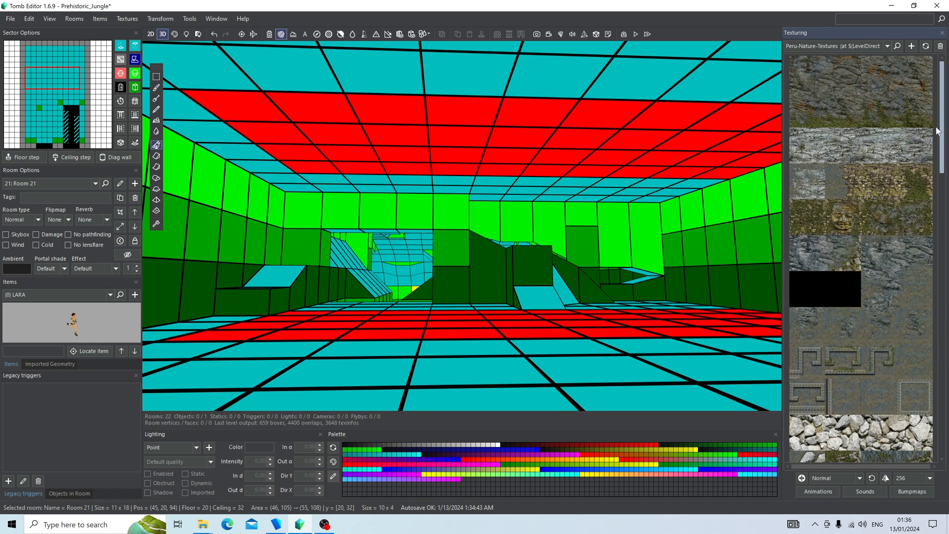
pyautogui.scroll(-10, 917, 246)
# Switch the texture set to Peru-Temple-Textures and pick the dark wooden plank tile beside the straw textures
pyautogui.click(810, 48)
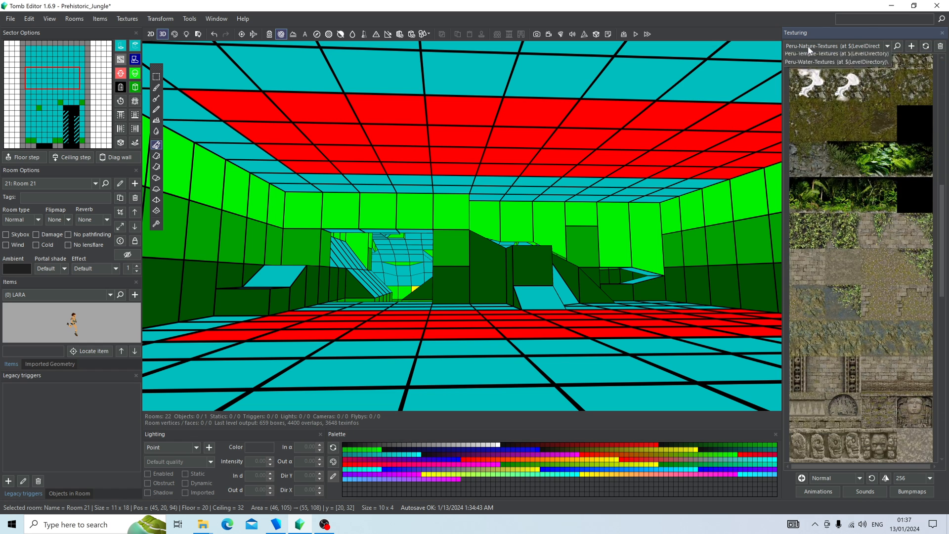
pyautogui.click(813, 54)
pyautogui.keyDown('ctrl'); pyautogui.scroll(-3, 889, 154); pyautogui.keyUp('ctrl')
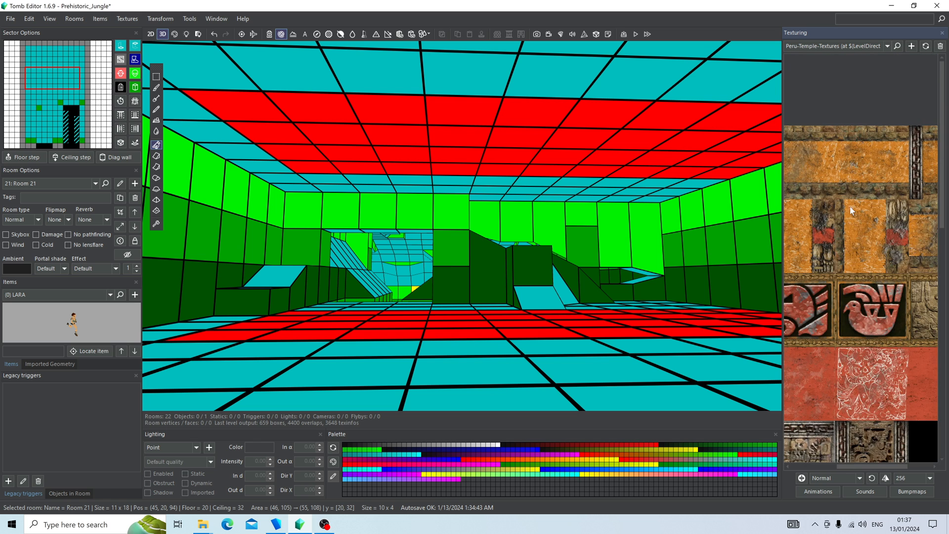
pyautogui.moveTo(942, 218); pyautogui.dragTo(935, 317)
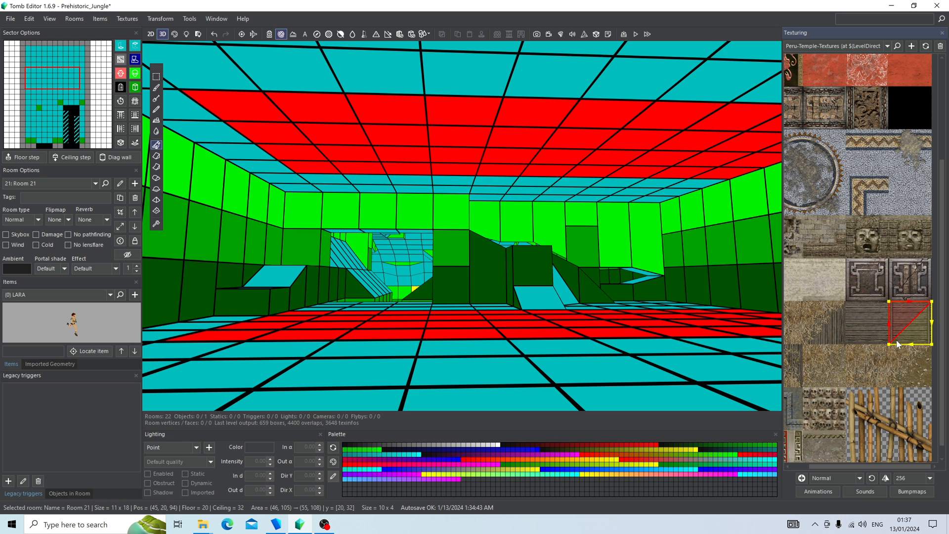
# Switch to face editing, clear the sector selection and paint the wooden plank texture along the ceiling row near the channel-side wall
pyautogui.moveTo(413, 218); pyautogui.dragTo(366, 156, button='right')
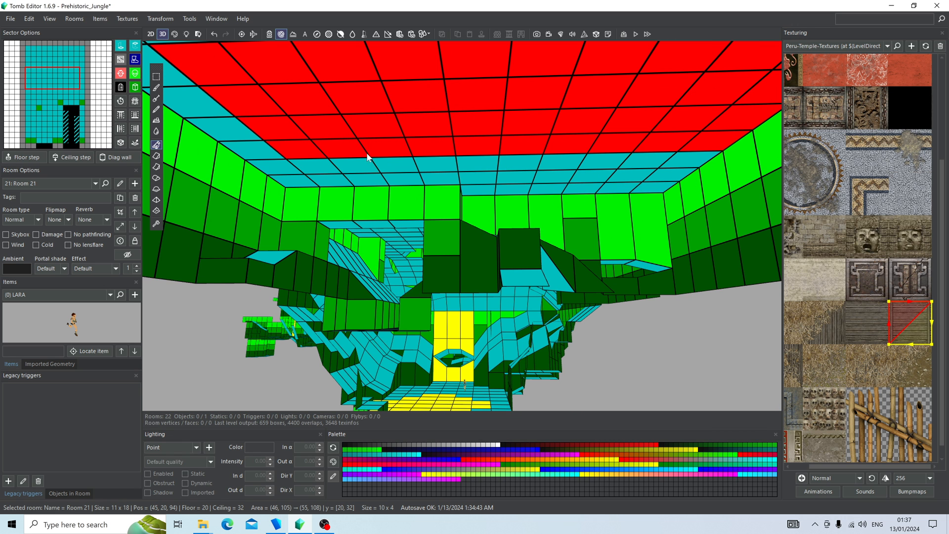
pyautogui.click(174, 35)
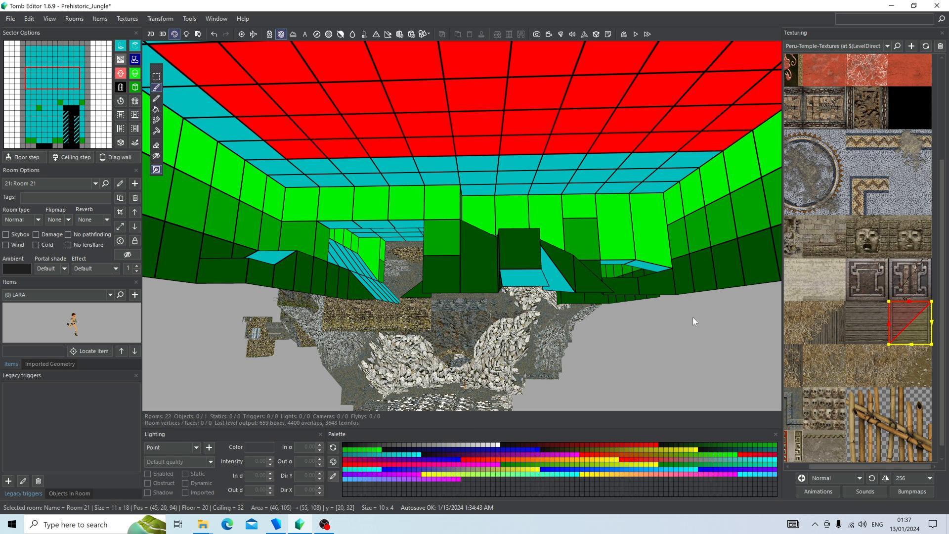
pyautogui.scroll(2, 418, 327)
pyautogui.scroll(3, 453, 290)
pyautogui.press('Escape')
pyautogui.moveTo(493, 253); pyautogui.dragTo(584, 272, button='right')
pyautogui.moveTo(301, 184)
pyautogui.mouseDown()
pyautogui.moveTo(301, 174)
pyautogui.moveTo(406, 181)
pyautogui.moveTo(617, 171)
pyautogui.mouseUp()
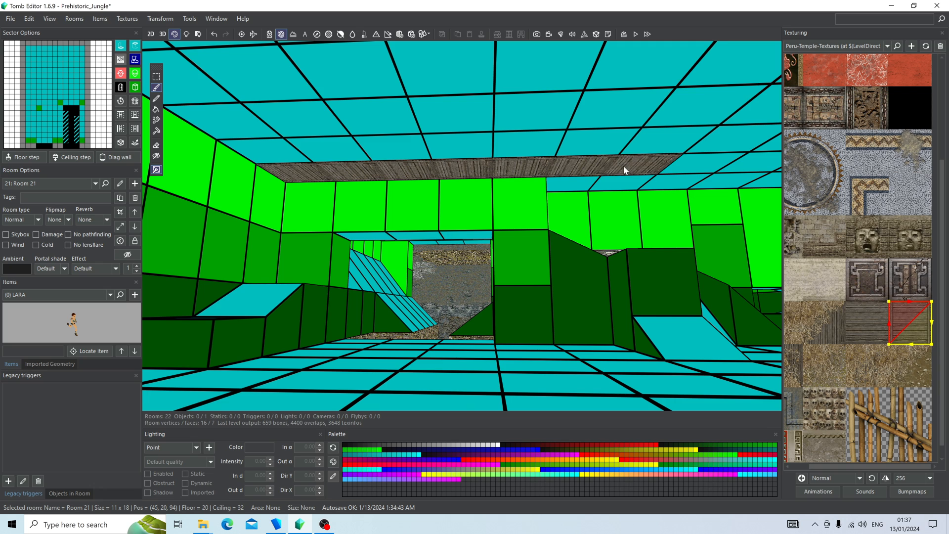
pyautogui.moveTo(623, 170); pyautogui.dragTo(596, 172, button='right')
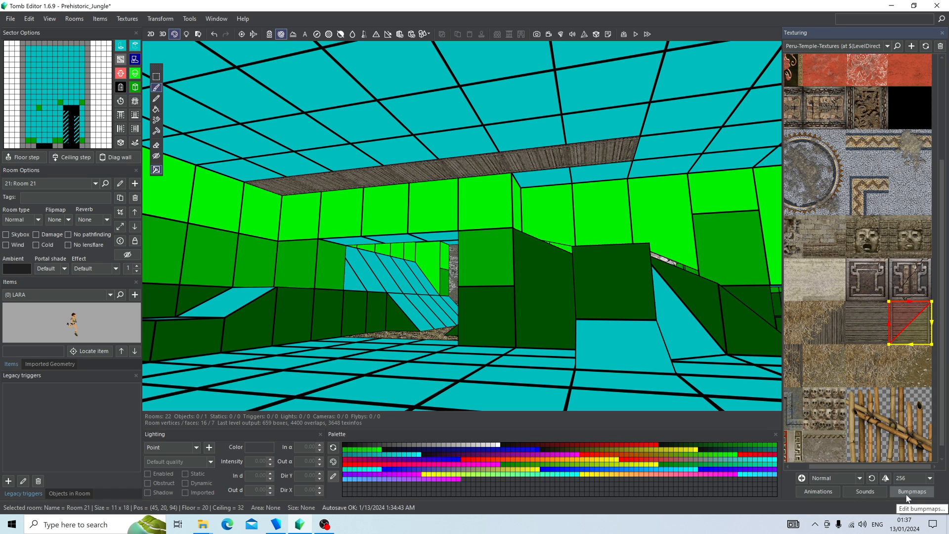
# Mark the 7 × 1 strip of sectors beneath the wood-textured ceiling as monkey swing
pyautogui.click(167, 35)
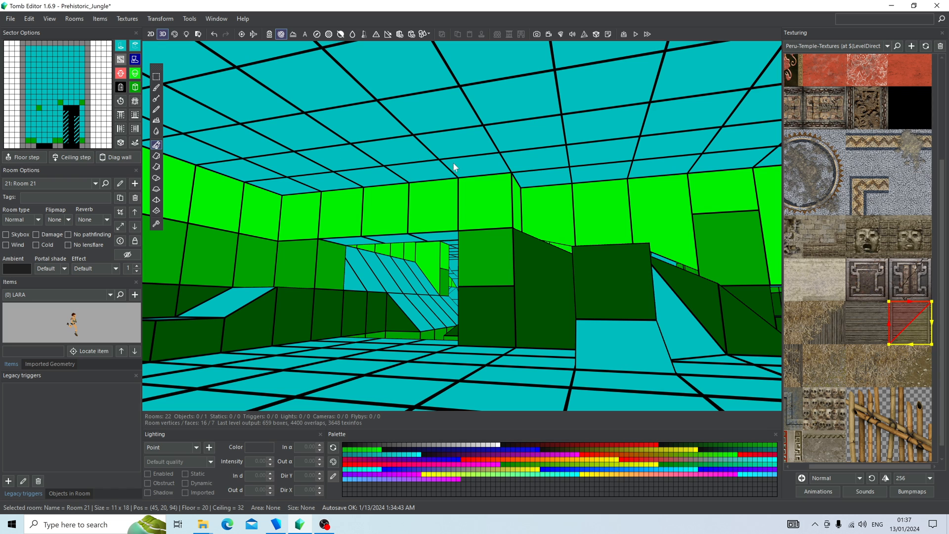
pyautogui.moveTo(599, 162); pyautogui.dragTo(283, 193)
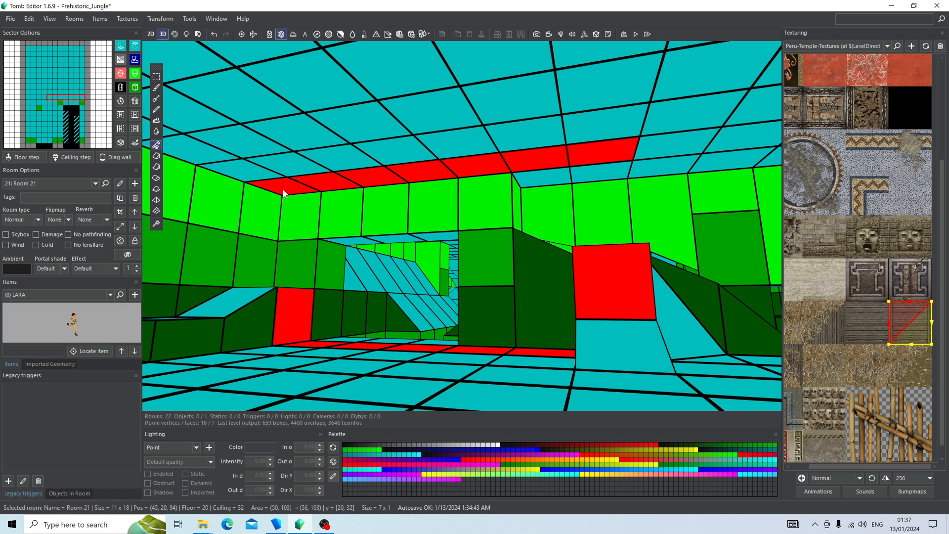
pyautogui.click(120, 74)
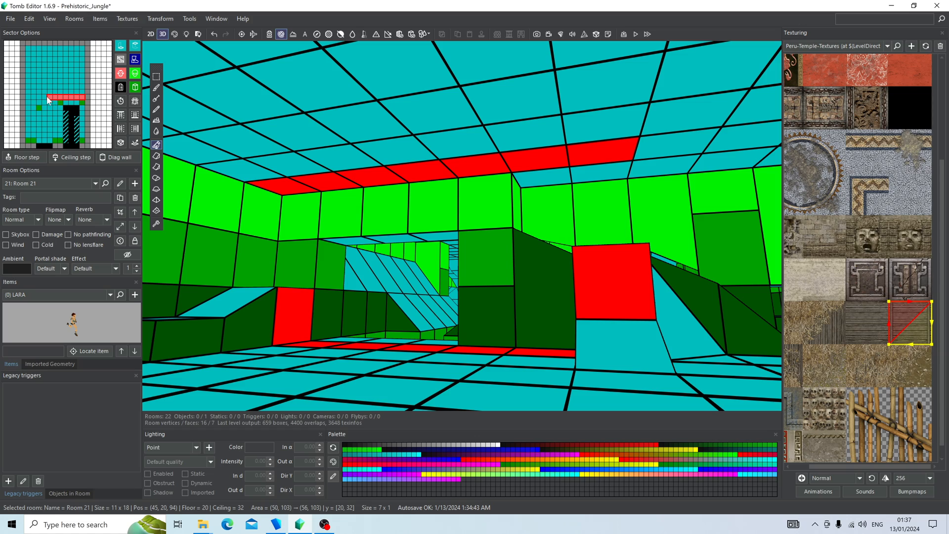
pyautogui.click(175, 34)
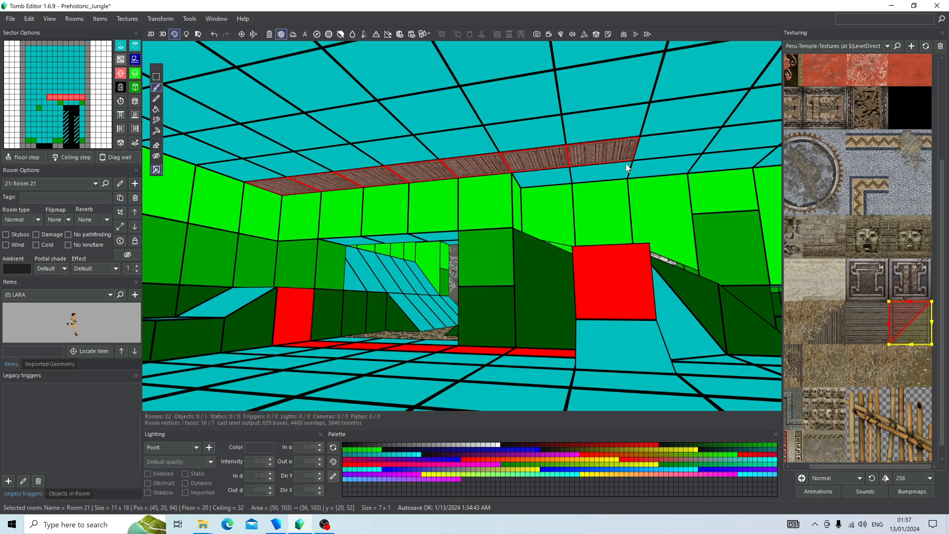
pyautogui.moveTo(263, 207); pyautogui.dragTo(327, 219, button='right')
pyautogui.press('Escape')
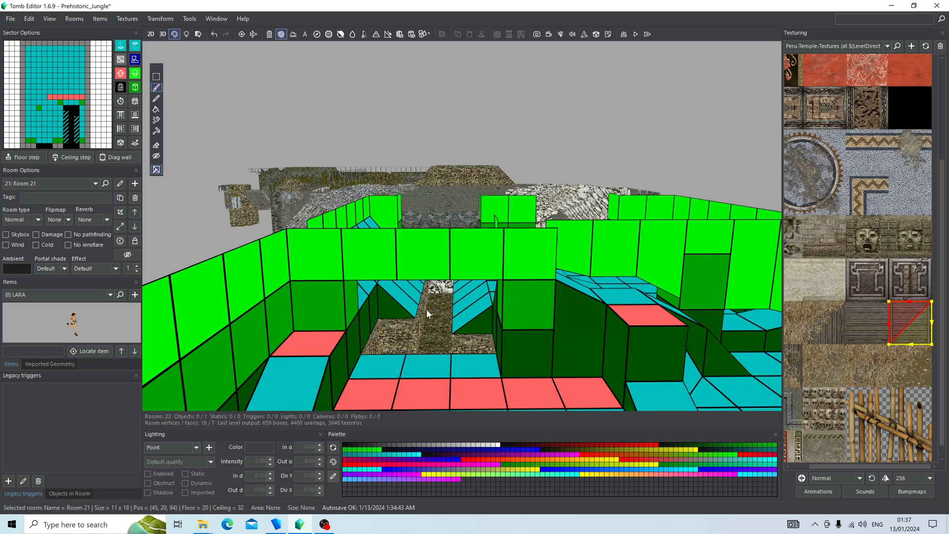
# Load the Peru-Water-Textures set and paint the pool floor with the first transparent white-foam water tile
pyautogui.moveTo(434, 302); pyautogui.dragTo(165, 43, button='right')
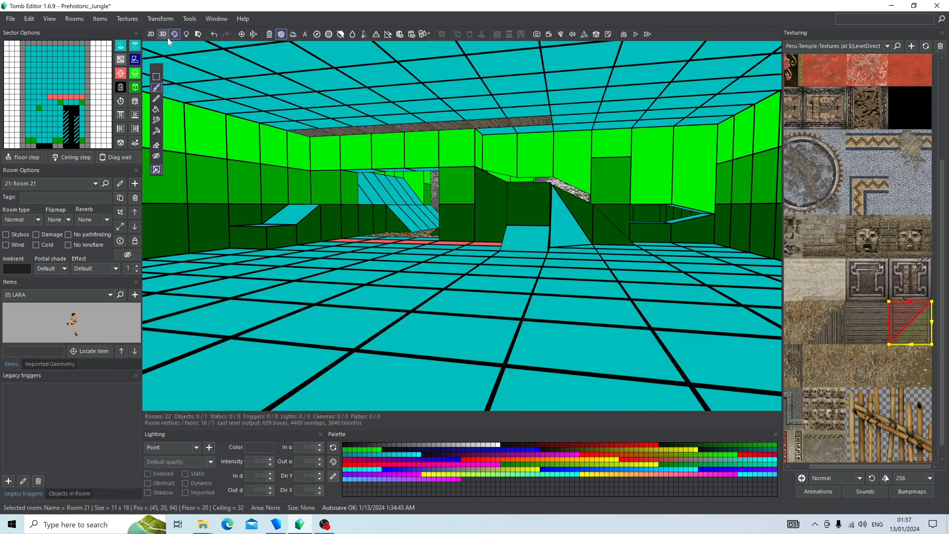
pyautogui.click(163, 35)
pyautogui.moveTo(289, 188); pyautogui.dragTo(383, 313, button='right')
pyautogui.press('F3')
pyautogui.click(870, 45)
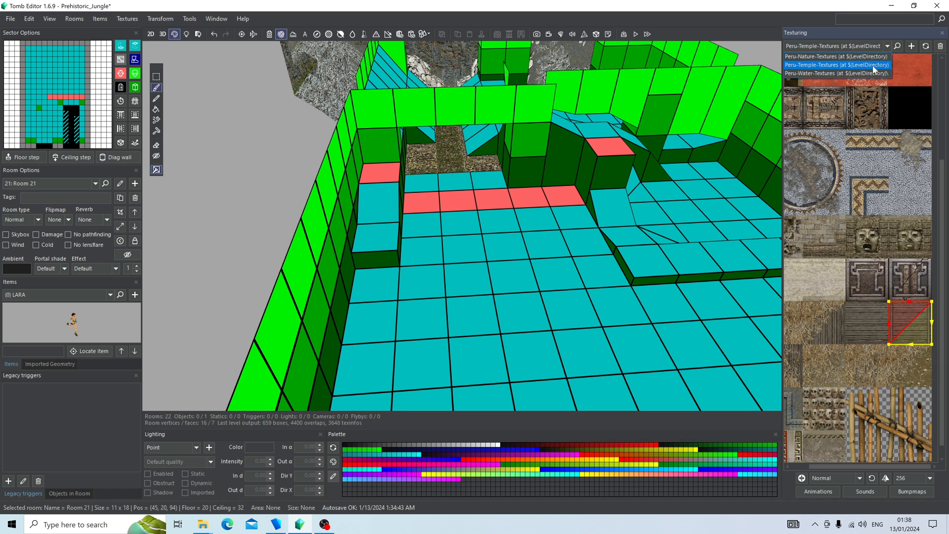
pyautogui.click(873, 77)
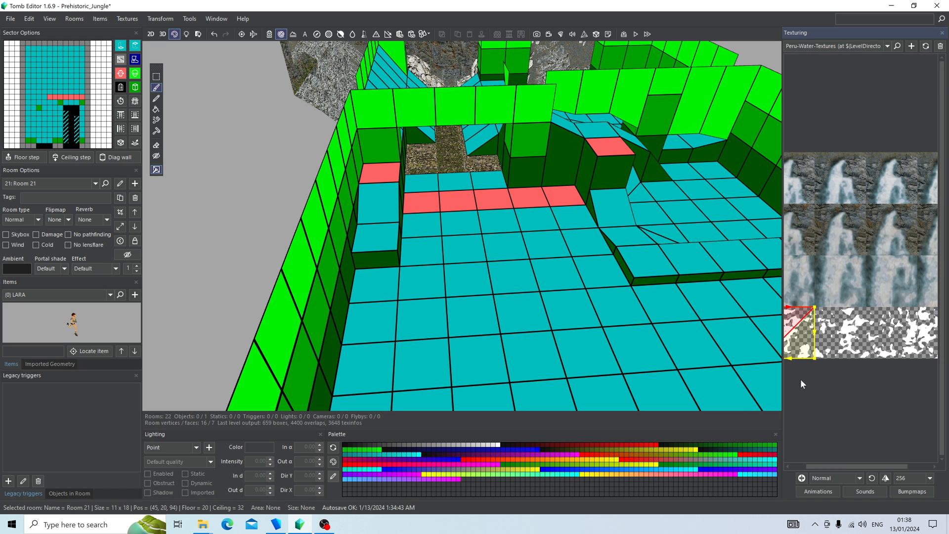
pyautogui.moveTo(835, 466); pyautogui.dragTo(821, 466)
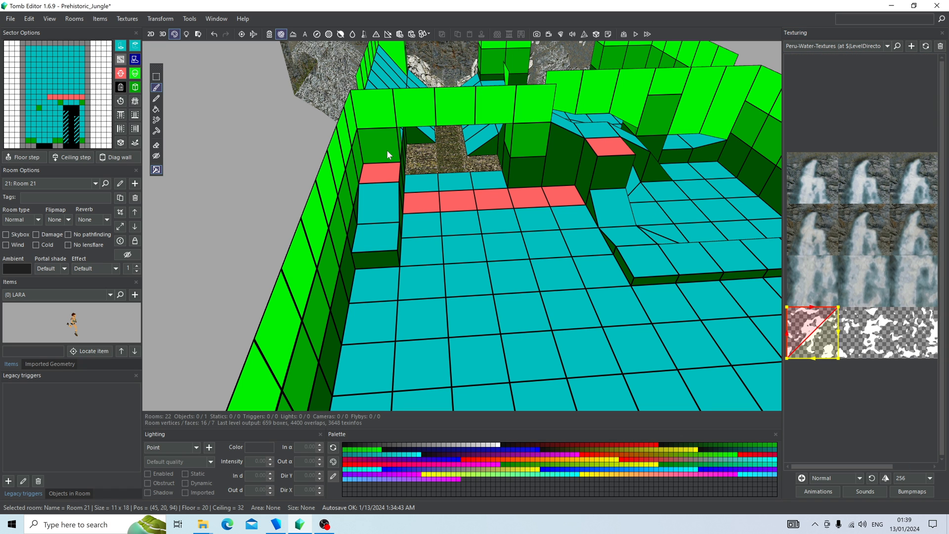
pyautogui.click(430, 186)
pyautogui.moveTo(429, 186)
pyautogui.mouseDown()
pyautogui.moveTo(481, 191)
pyautogui.moveTo(435, 200)
pyautogui.moveTo(568, 197)
pyautogui.moveTo(425, 252)
pyautogui.moveTo(596, 254)
pyautogui.moveTo(395, 285)
pyautogui.moveTo(394, 327)
pyautogui.moveTo(593, 311)
pyautogui.moveTo(657, 356)
pyautogui.moveTo(420, 366)
pyautogui.moveTo(448, 340)
pyautogui.mouseUp()
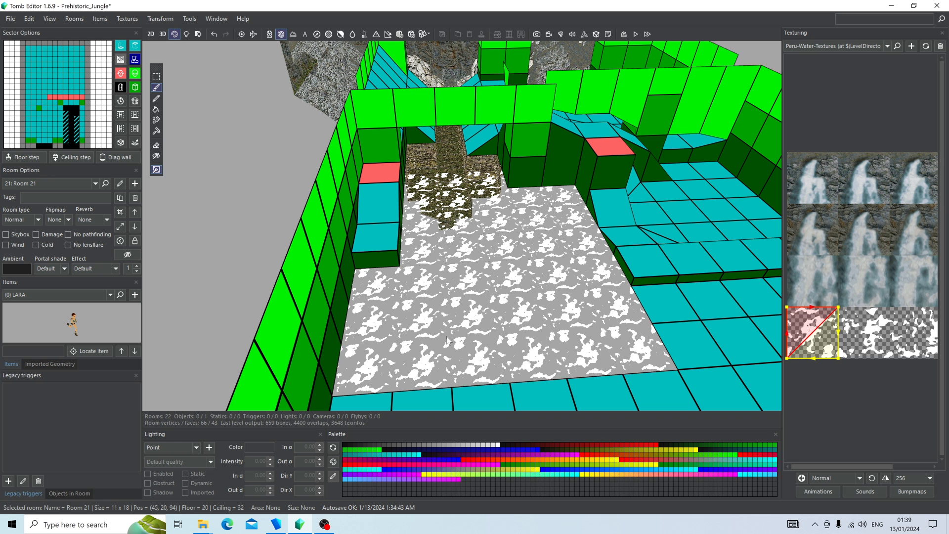
# Extend the water texture over the remaining pool floor and adjust a floor corner of the single sector beside the low ledge
pyautogui.moveTo(497, 335); pyautogui.dragTo(373, 324, button='middle')
pyautogui.moveTo(494, 324)
pyautogui.mouseDown()
pyautogui.moveTo(564, 321)
pyautogui.moveTo(647, 279)
pyautogui.moveTo(465, 293)
pyautogui.mouseUp()
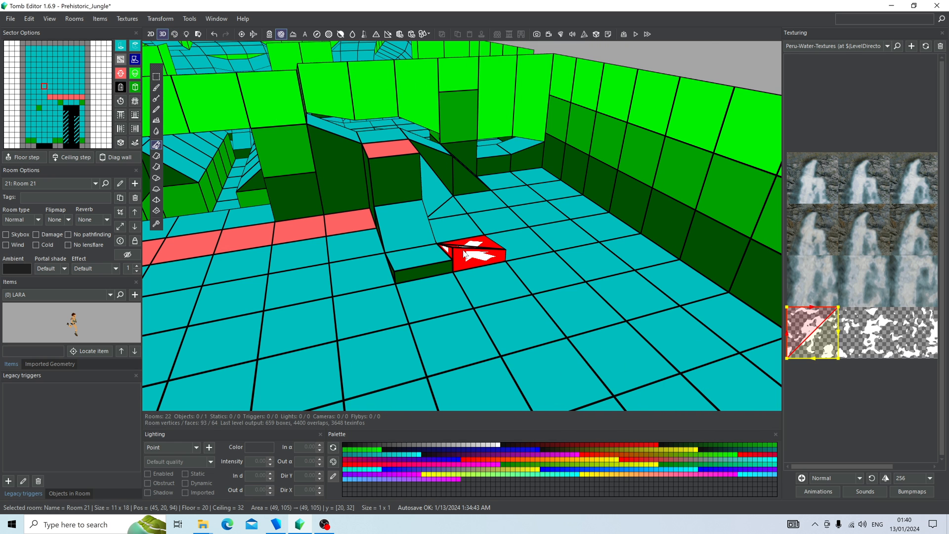
pyautogui.moveTo(461, 259); pyautogui.dragTo(465, 255)
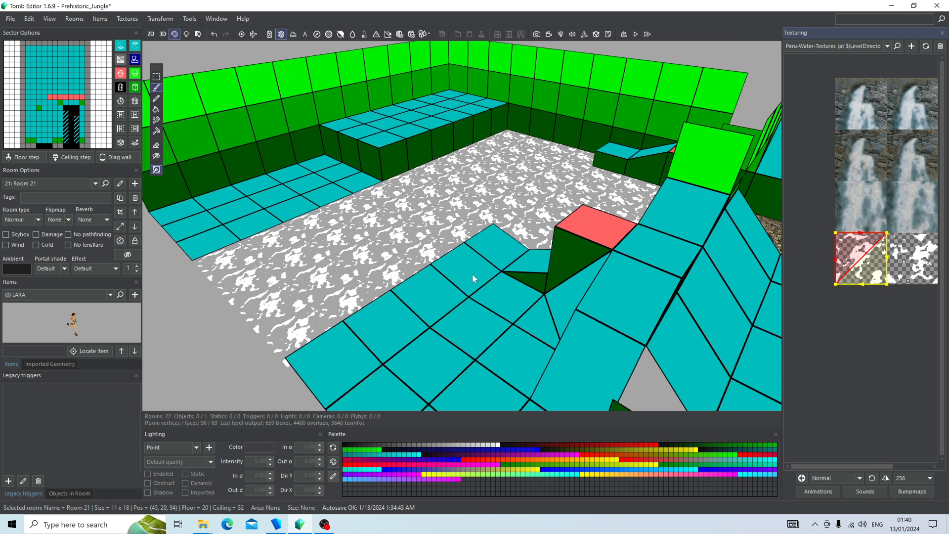
# Shape one end of the raised platform in the far corner with sloped floor and ceiling sectors
pyautogui.moveTo(473, 274); pyautogui.dragTo(493, 320, button='right')
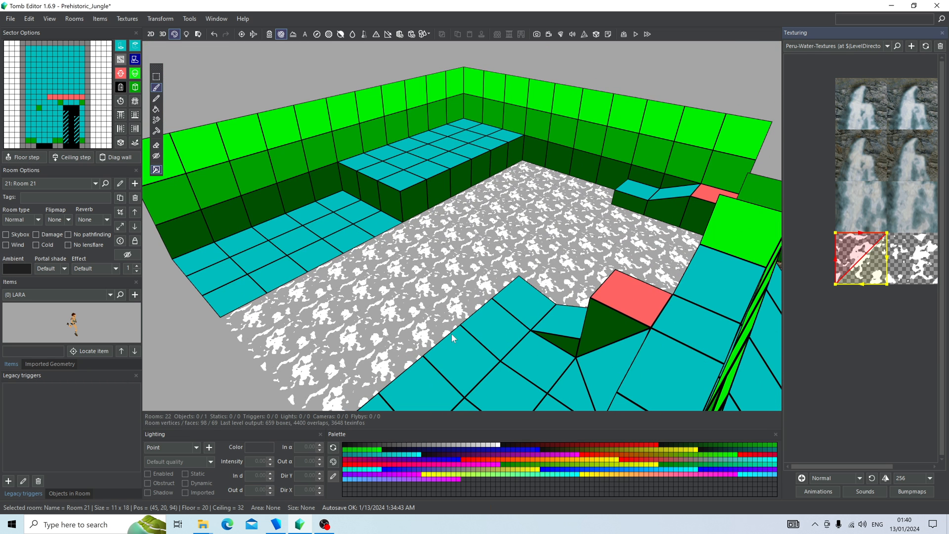
pyautogui.moveTo(350, 259); pyautogui.dragTo(495, 225, button='right')
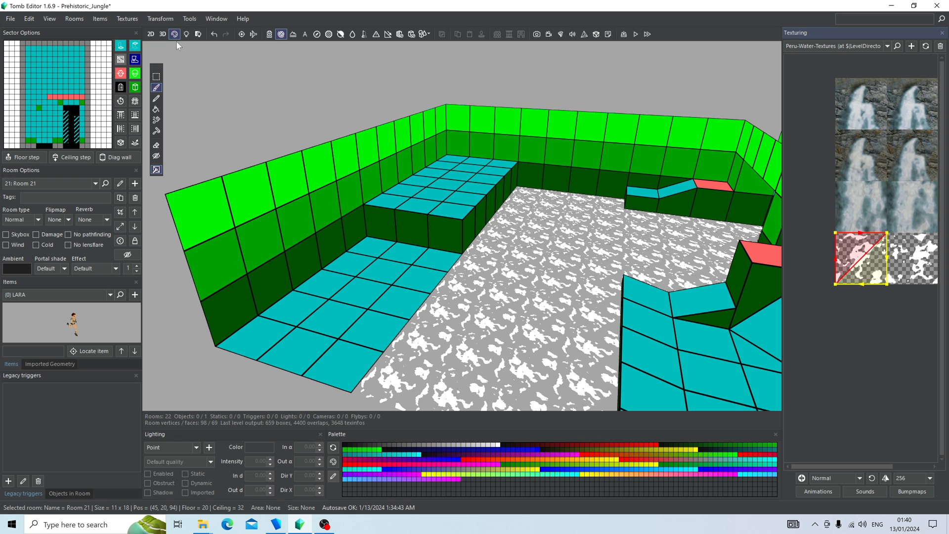
pyautogui.click(165, 34)
pyautogui.moveTo(682, 217); pyautogui.dragTo(333, 233, button='right')
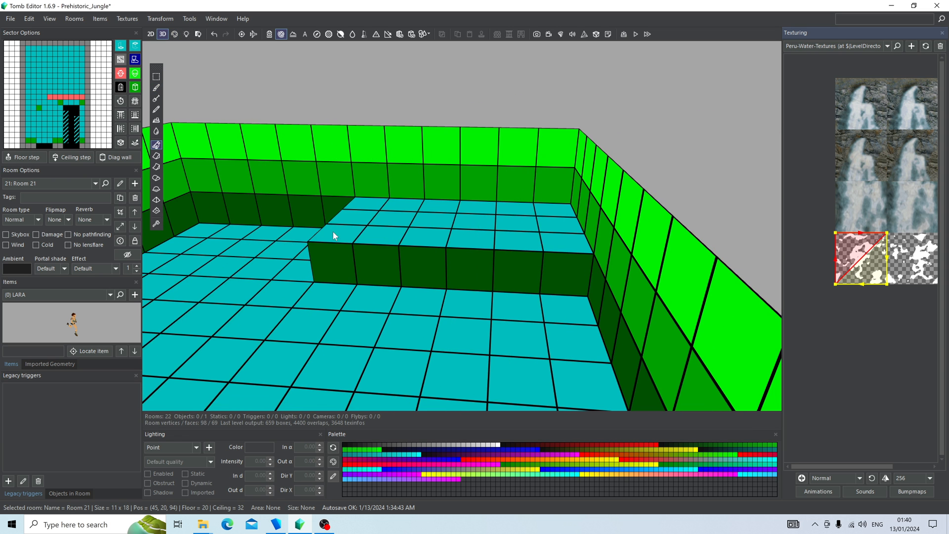
pyautogui.moveTo(333, 233); pyautogui.dragTo(542, 212)
pyautogui.moveTo(318, 235); pyautogui.dragTo(454, 285, button='right')
pyautogui.moveTo(340, 208); pyautogui.dragTo(525, 262, button='right')
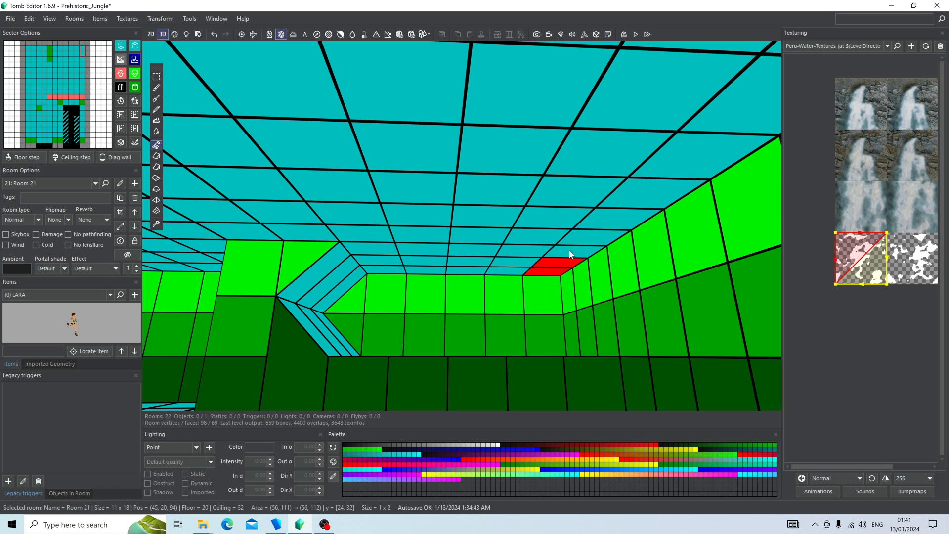
# Slope the ceiling and floor of the 1 × 3 sector strip at the platform's other end to mirror the opposite slopes
pyautogui.moveTo(570, 252); pyautogui.dragTo(563, 313)
pyautogui.click(559, 271)
pyautogui.click(559, 271)
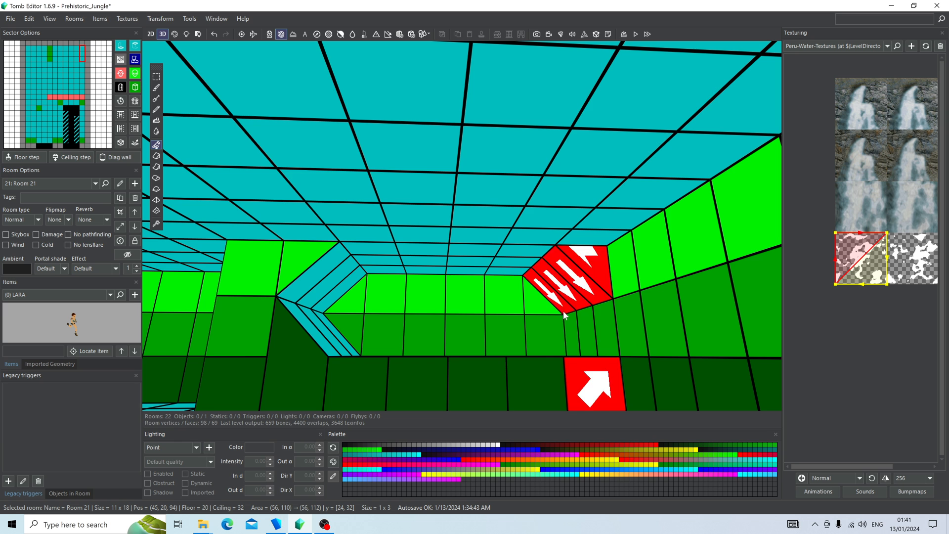
pyautogui.moveTo(563, 314); pyautogui.dragTo(562, 340, button='right')
pyautogui.moveTo(562, 340); pyautogui.dragTo(565, 307)
pyautogui.moveTo(554, 309); pyautogui.dragTo(555, 282, button='right')
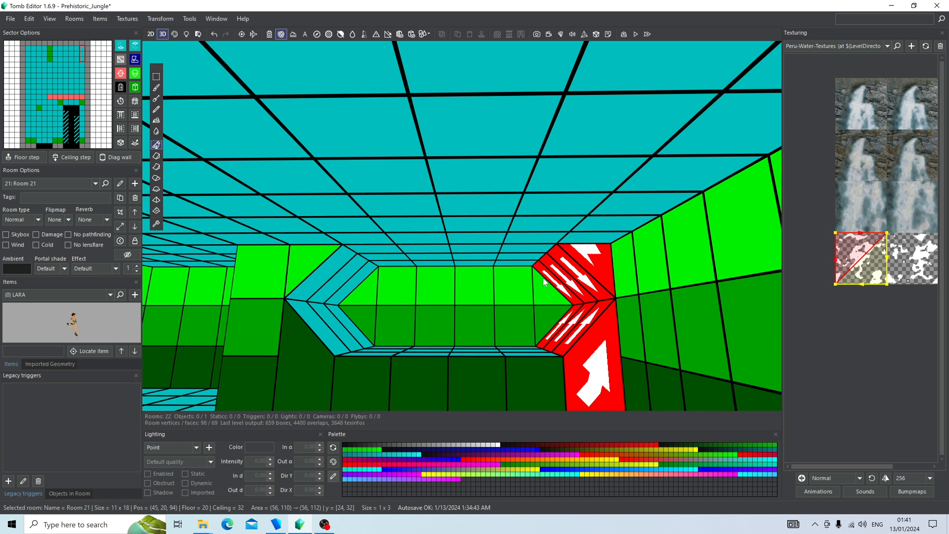
pyautogui.click(618, 331)
# Load the Peru-Temple-Textures set and browse through its tiles
pyautogui.click(831, 43)
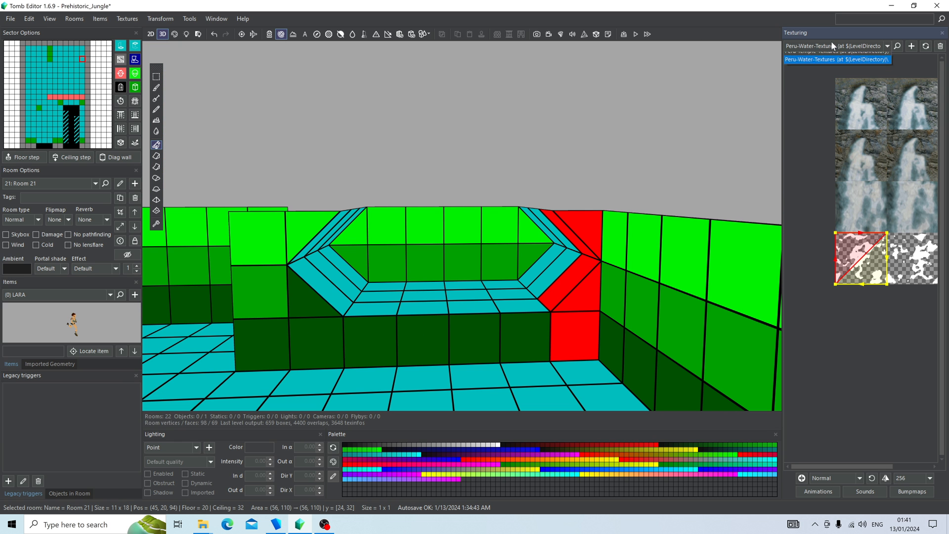
pyautogui.click(827, 67)
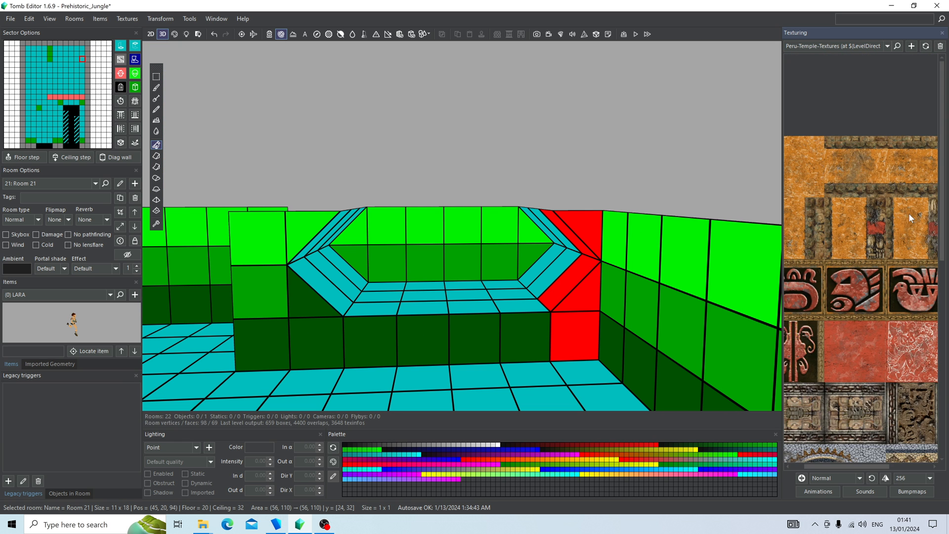
pyautogui.moveTo(941, 199); pyautogui.dragTo(948, 363)
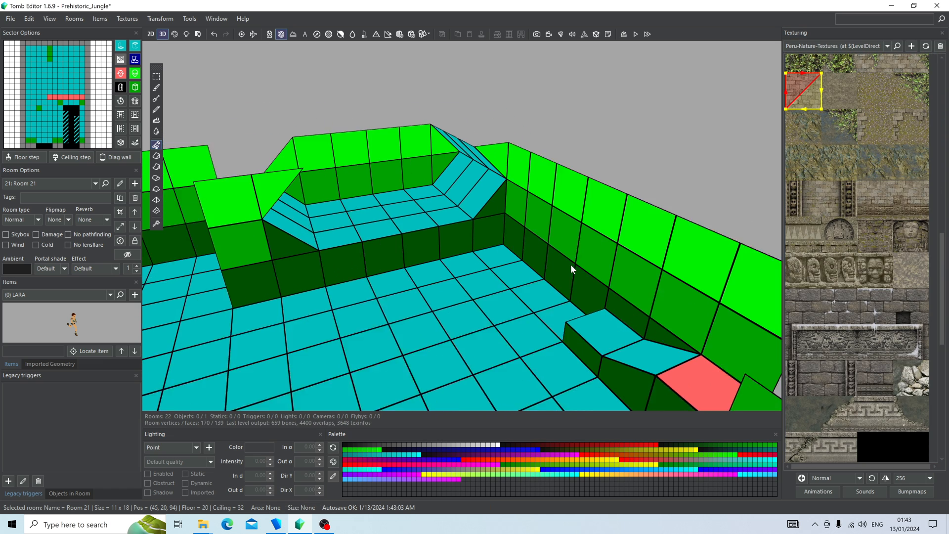
# Raise the 3 × 1 strip of floor sectors in front of the sloped platform, beside the side wall
pyautogui.moveTo(571, 265); pyautogui.dragTo(580, 284, button='right')
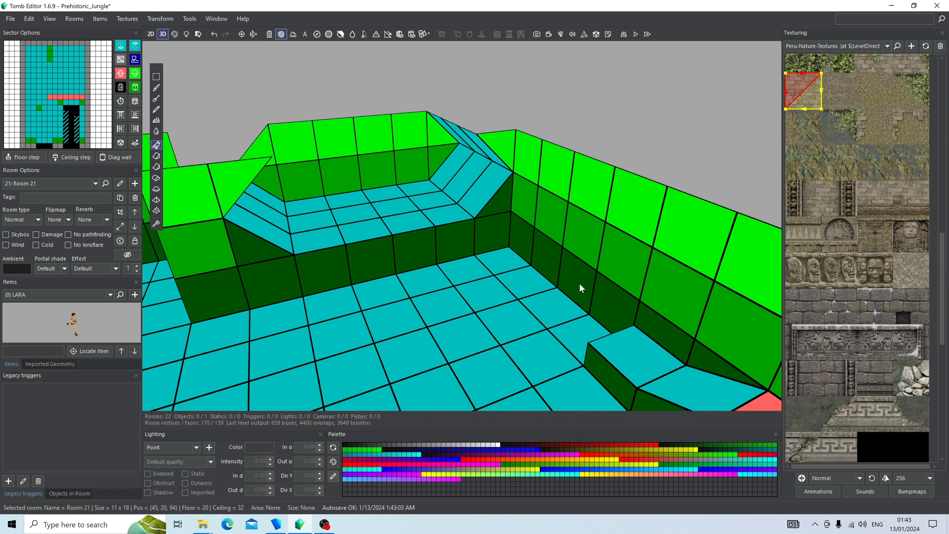
pyautogui.moveTo(416, 285); pyautogui.dragTo(495, 265)
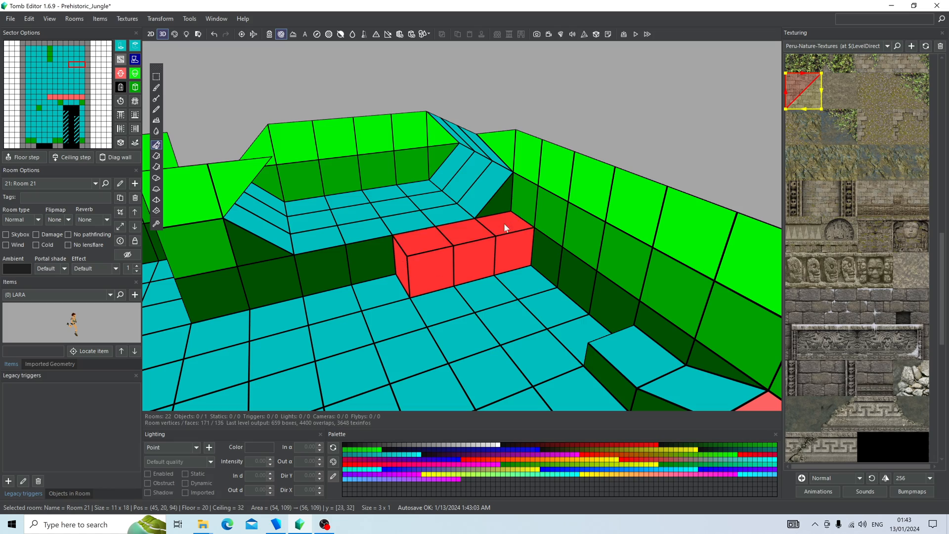
pyautogui.moveTo(503, 223); pyautogui.dragTo(511, 239)
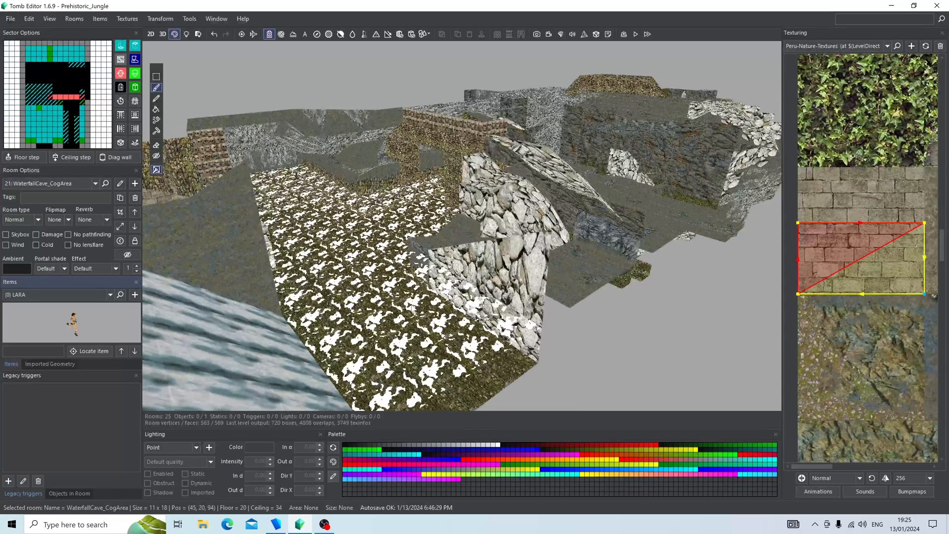
# Examine the textured WaterfallCave_CogArea room, both on its own and together with its connected rooms
pyautogui.moveTo(412, 307); pyautogui.dragTo(379, 325, button='right')
pyautogui.moveTo(520, 259)
pyautogui.mouseDown(button='right')
pyautogui.moveTo(583, 318)
pyautogui.moveTo(590, 306)
pyautogui.moveTo(577, 278)
pyautogui.moveTo(517, 241)
pyautogui.mouseUp(button='right')
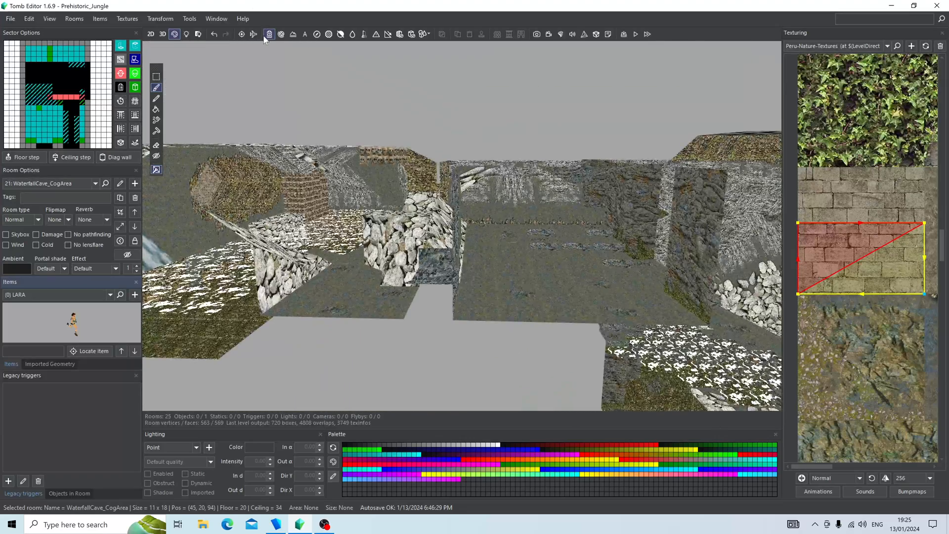
pyautogui.moveTo(324, 81); pyautogui.dragTo(568, 208, button='right')
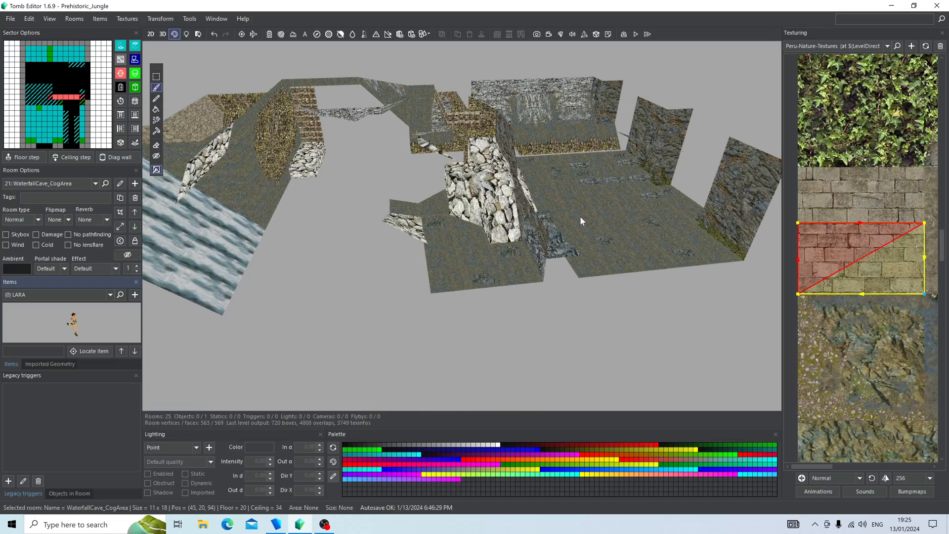
pyautogui.click(270, 34)
pyautogui.moveTo(384, 314); pyautogui.dragTo(563, 246, button='right')
pyautogui.moveTo(436, 233); pyautogui.dragTo(405, 232, button='right')
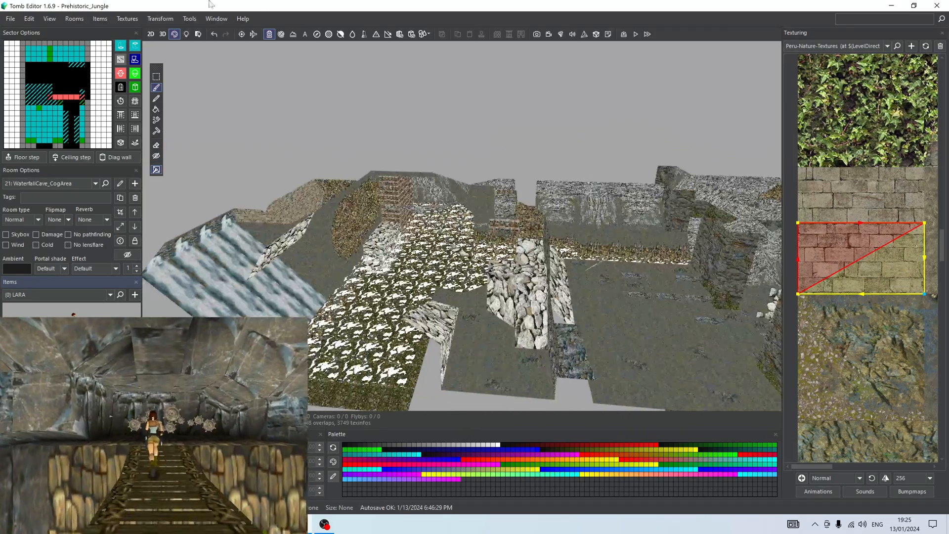
pyautogui.moveTo(287, 64); pyautogui.dragTo(407, 190, button='right')
pyautogui.moveTo(378, 275); pyautogui.dragTo(544, 237, button='right')
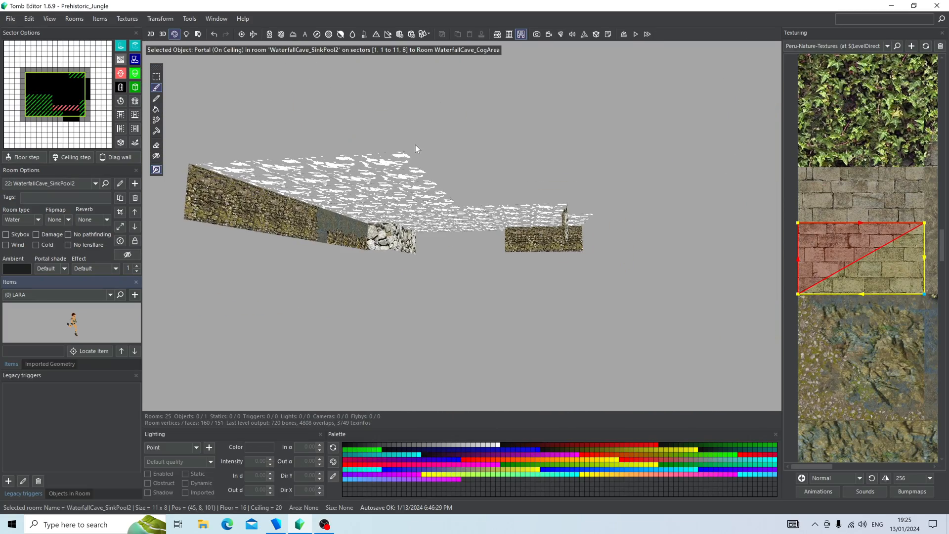
# Inspect the WaterfallCave_SinkPool2 water room with its neighbouring rooms displayed
pyautogui.click(269, 34)
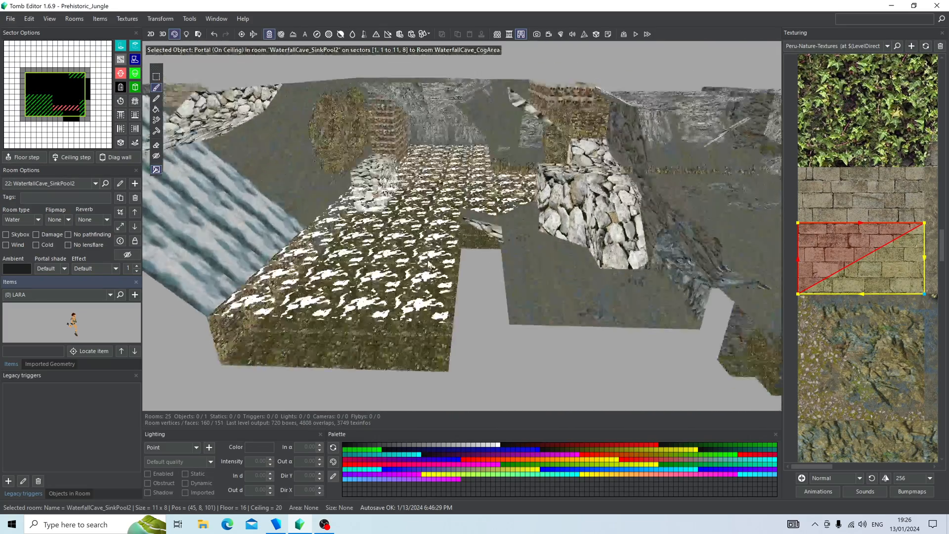
pyautogui.moveTo(583, 232); pyautogui.dragTo(520, 314, button='right')
pyautogui.moveTo(325, 320); pyautogui.dragTo(451, 287, button='right')
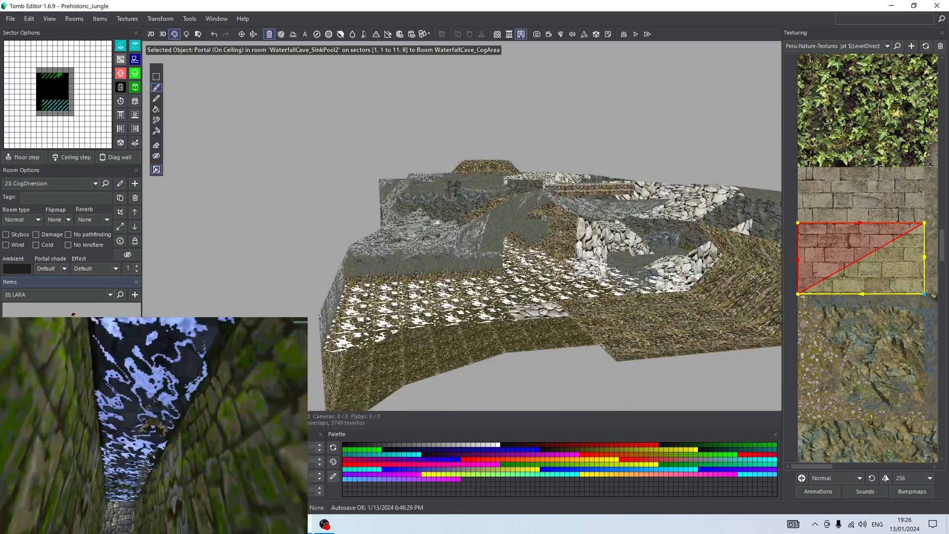
# Examine the CogDiversion room alone and with its surrounding rooms, including the pool, waterfalls and brick walls
pyautogui.moveTo(450, 285); pyautogui.dragTo(280, 7, button='right')
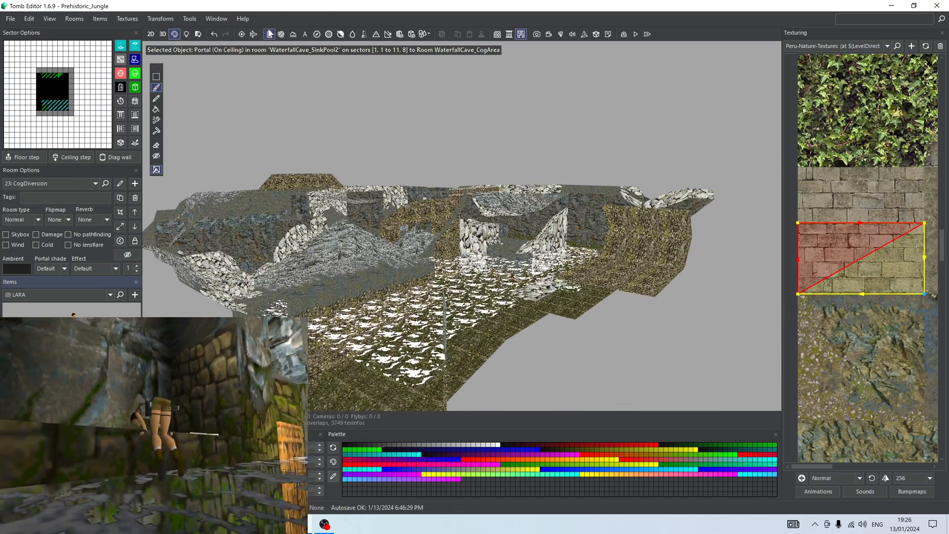
pyautogui.click(269, 34)
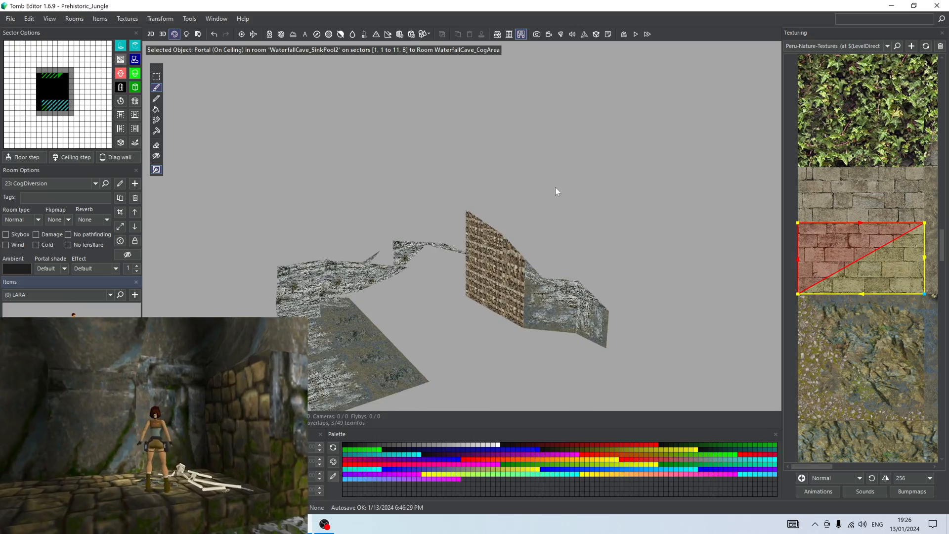
pyautogui.click(268, 35)
pyautogui.moveTo(377, 217)
pyautogui.mouseDown(button='right')
pyautogui.moveTo(470, 276)
pyautogui.moveTo(435, 296)
pyautogui.moveTo(358, 249)
pyautogui.moveTo(406, 237)
pyautogui.mouseUp(button='right')
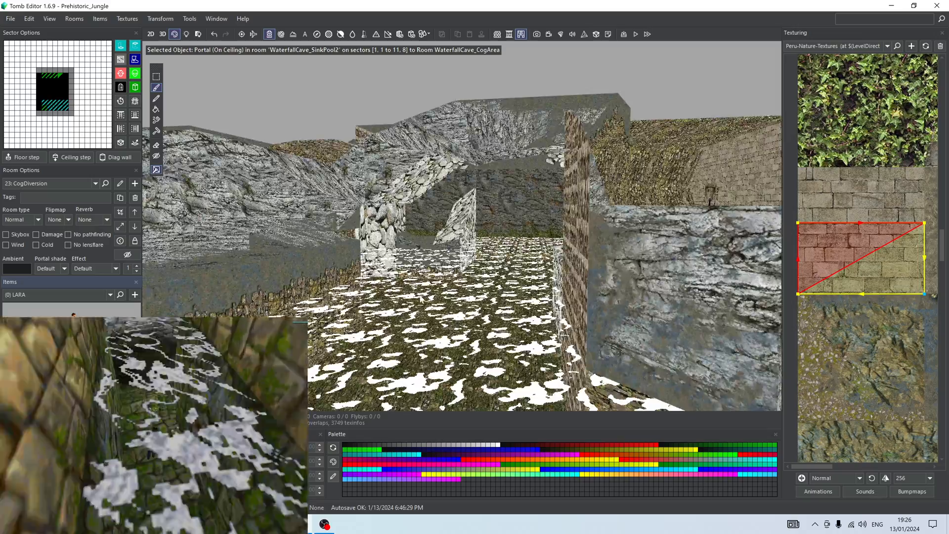
pyautogui.moveTo(422, 299); pyautogui.dragTo(326, 281, button='right')
pyautogui.scroll(-3, 435, 321)
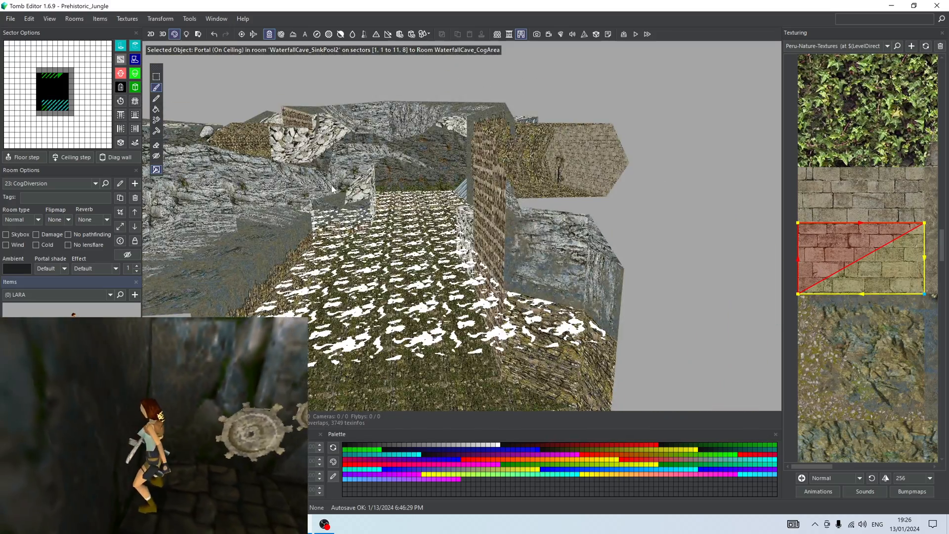
pyautogui.moveTo(368, 189); pyautogui.dragTo(482, 195, button='right')
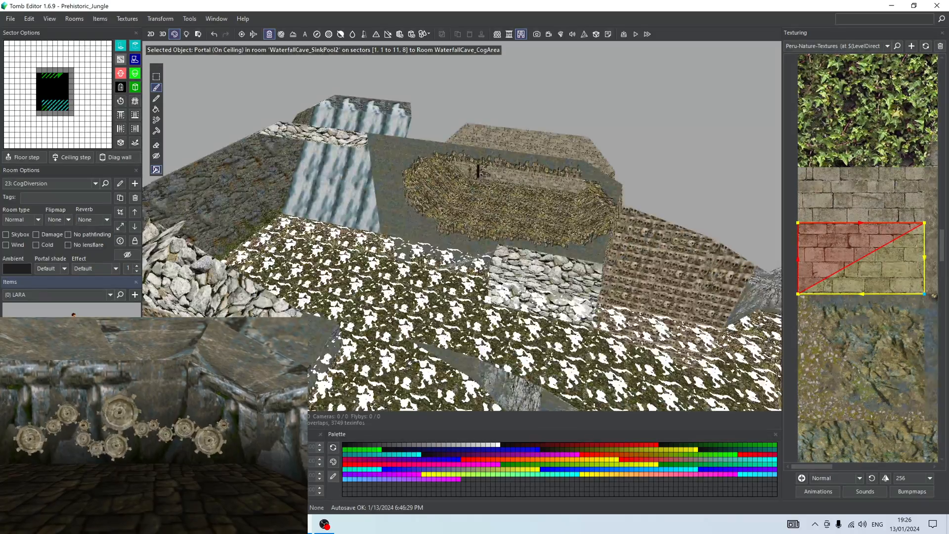
# Examine the water surface and the layout of the connected rooms around CogDiversion from above
pyautogui.moveTo(469, 252); pyautogui.dragTo(466, 232, button='right')
pyautogui.scroll(4, 455, 319)
pyautogui.scroll(-5, 361, 248)
pyautogui.scroll(3, 361, 270)
pyautogui.scroll(3, 480, 262)
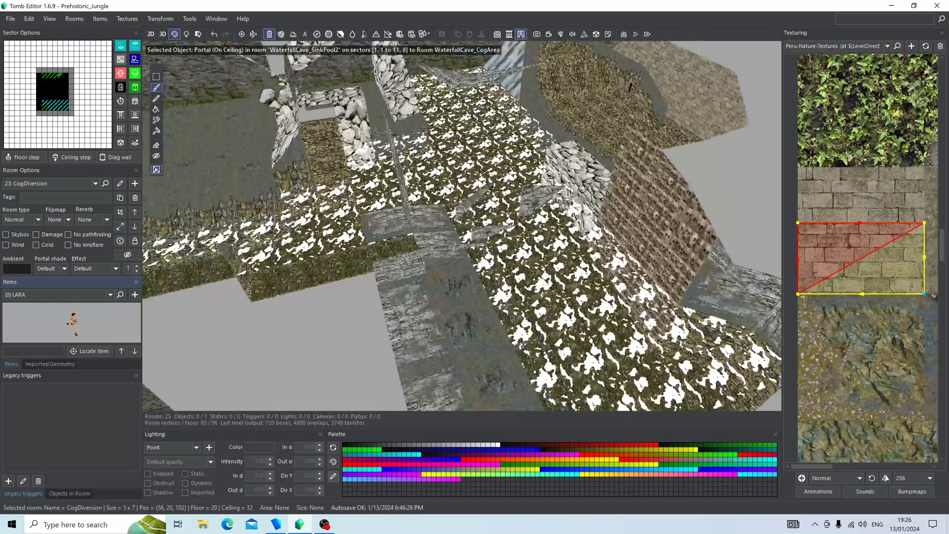
pyautogui.moveTo(404, 179)
pyautogui.mouseDown(button='right')
pyautogui.moveTo(474, 202)
pyautogui.moveTo(406, 181)
pyautogui.mouseUp(button='right')
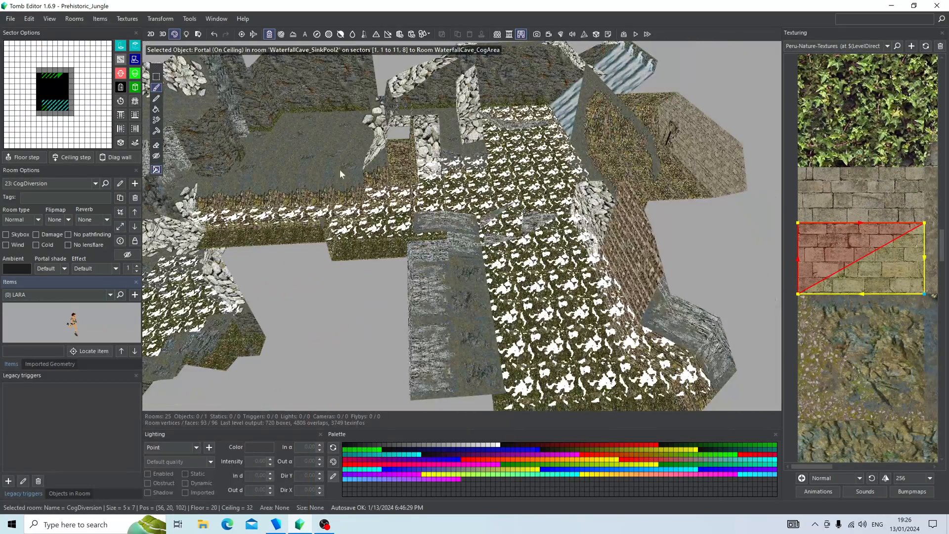
pyautogui.moveTo(569, 290); pyautogui.dragTo(361, 253, button='right')
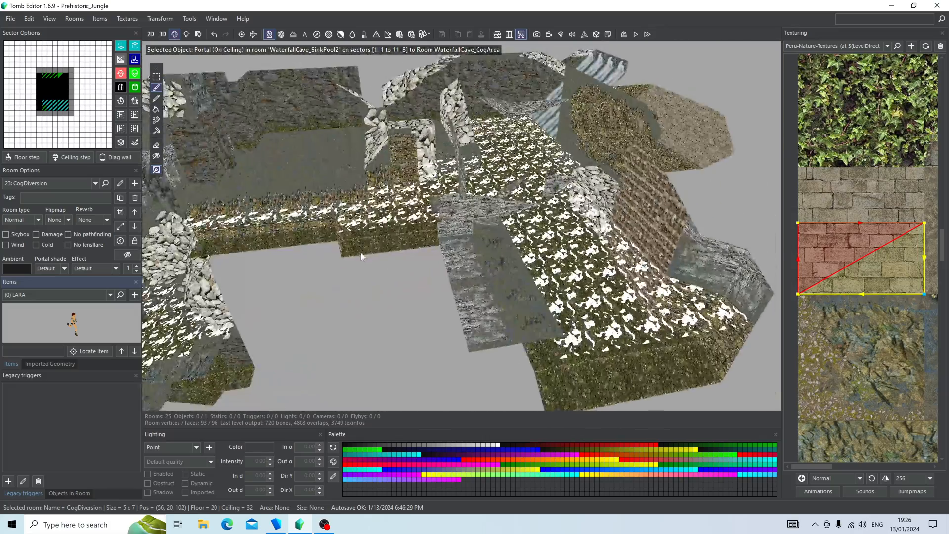
# Inspect the CogDiversion Pool and WaterfallCave_SinkPool2 water rooms, both below and above the water surface
pyautogui.moveTo(392, 186); pyautogui.dragTo(511, 240, button='right')
pyautogui.doubleClick(511, 242)
pyautogui.scroll(3, 432, 262)
pyautogui.moveTo(432, 262); pyautogui.dragTo(358, 184, button='right')
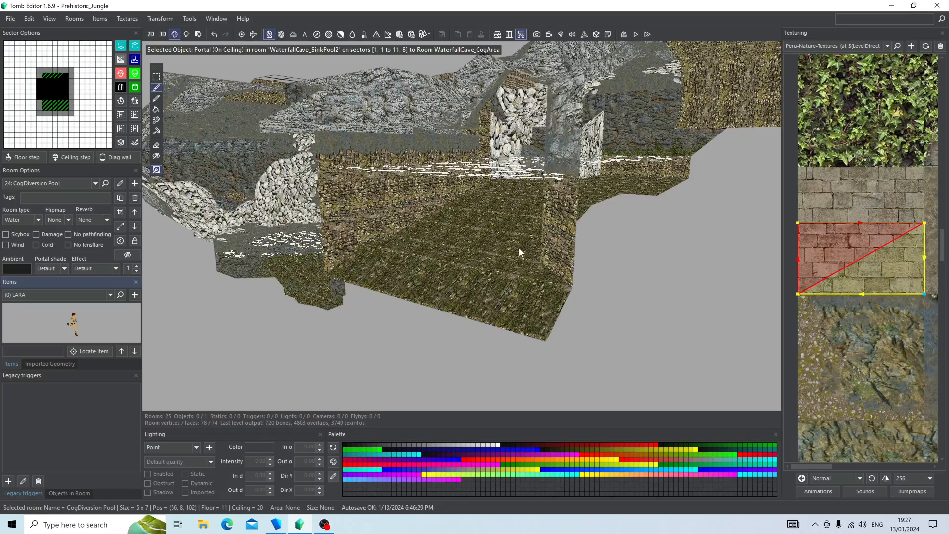
pyautogui.moveTo(519, 248); pyautogui.dragTo(553, 257, button='right')
pyautogui.doubleClick(552, 257)
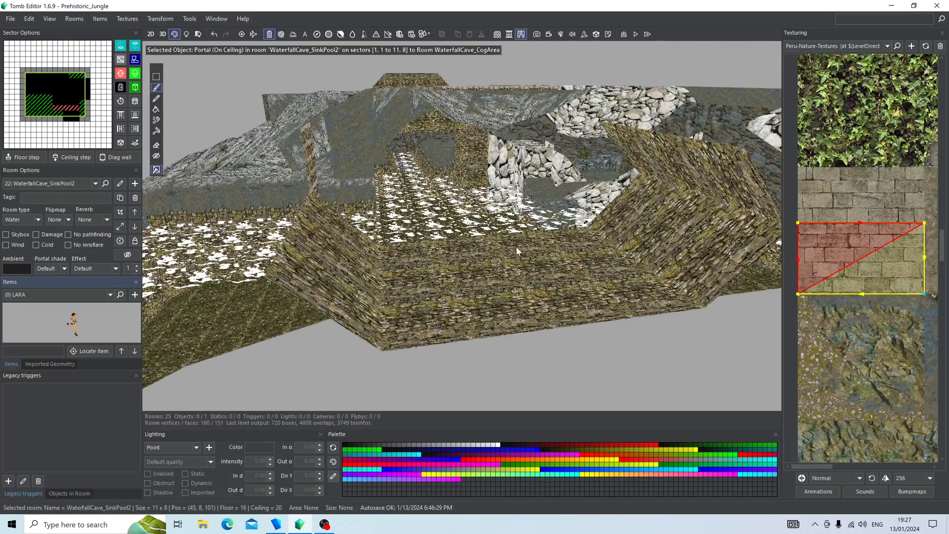
pyautogui.moveTo(516, 251)
pyautogui.mouseDown(button='right')
pyautogui.moveTo(559, 174)
pyautogui.moveTo(503, 251)
pyautogui.mouseUp(button='right')
pyautogui.doubleClick(444, 256)
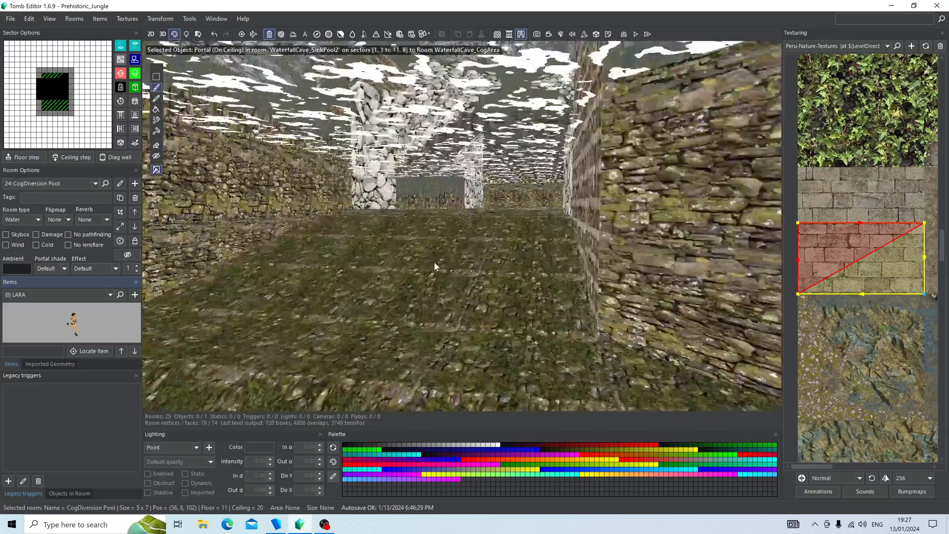
pyautogui.moveTo(434, 262); pyautogui.dragTo(538, 200, button='right')
pyautogui.moveTo(594, 179); pyautogui.dragTo(609, 312, button='right')
pyautogui.moveTo(541, 312); pyautogui.dragTo(598, 248, button='right')
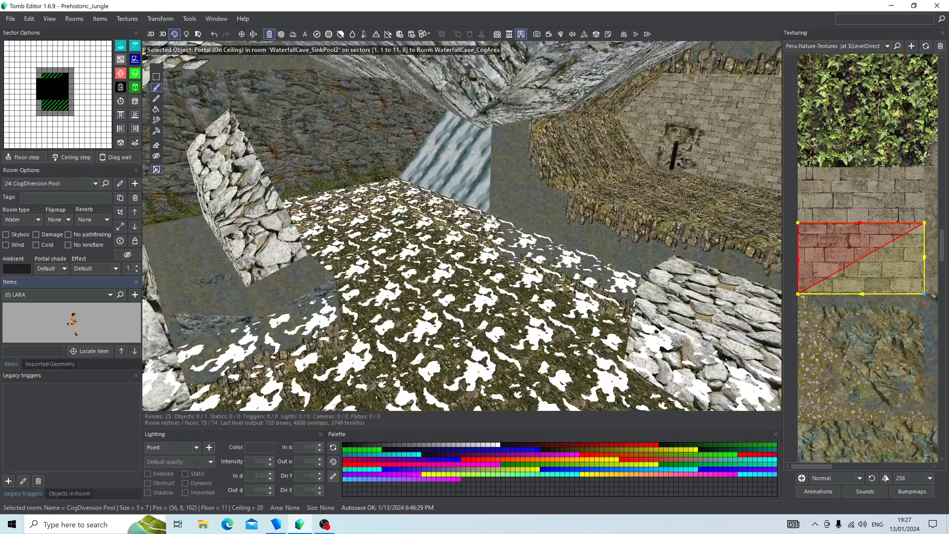
# Examine the WaterfallCave_SinkPool1 room, the nearby waterfalls and the brick archway over the water
pyautogui.scroll(-5, 492, 218)
pyautogui.moveTo(442, 295); pyautogui.dragTo(461, 314, button='right')
pyautogui.click(461, 322)
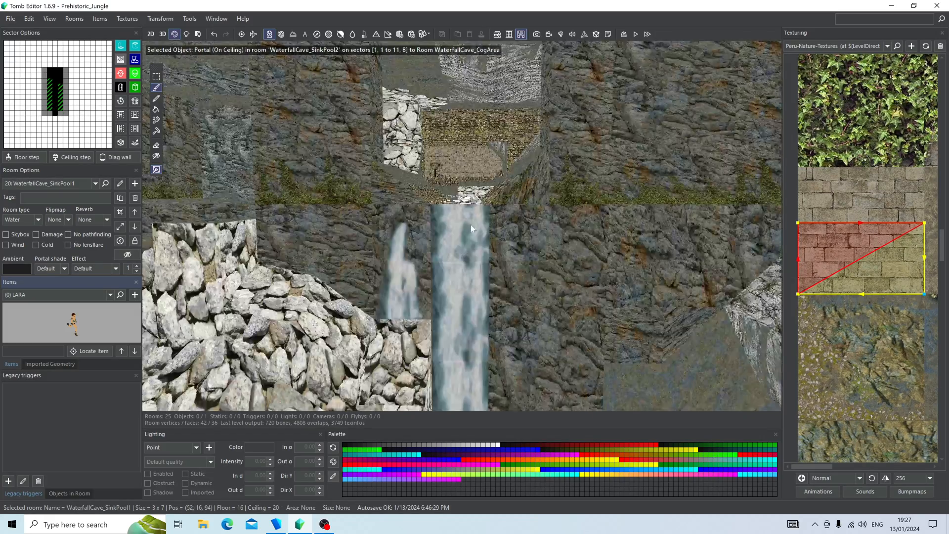
pyautogui.moveTo(471, 225); pyautogui.dragTo(568, 180, button='right')
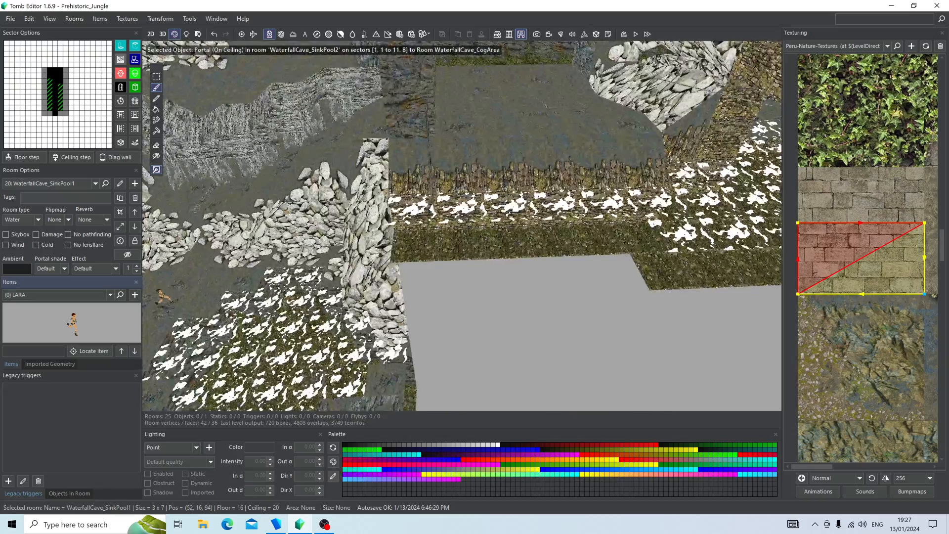
pyautogui.scroll(-4, 489, 215)
pyautogui.moveTo(544, 296); pyautogui.dragTo(447, 314, button='middle')
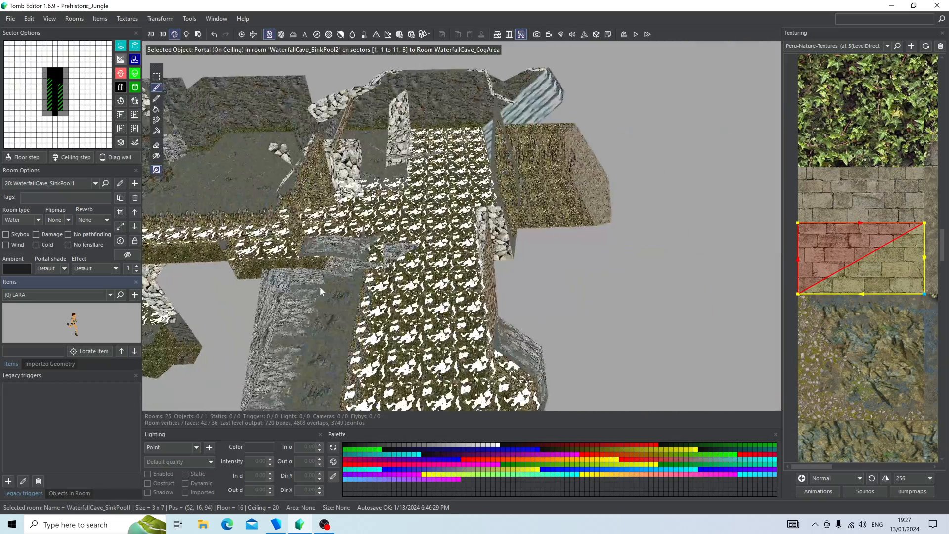
pyautogui.moveTo(402, 317); pyautogui.dragTo(373, 221, button='right')
pyautogui.scroll(4, 381, 211)
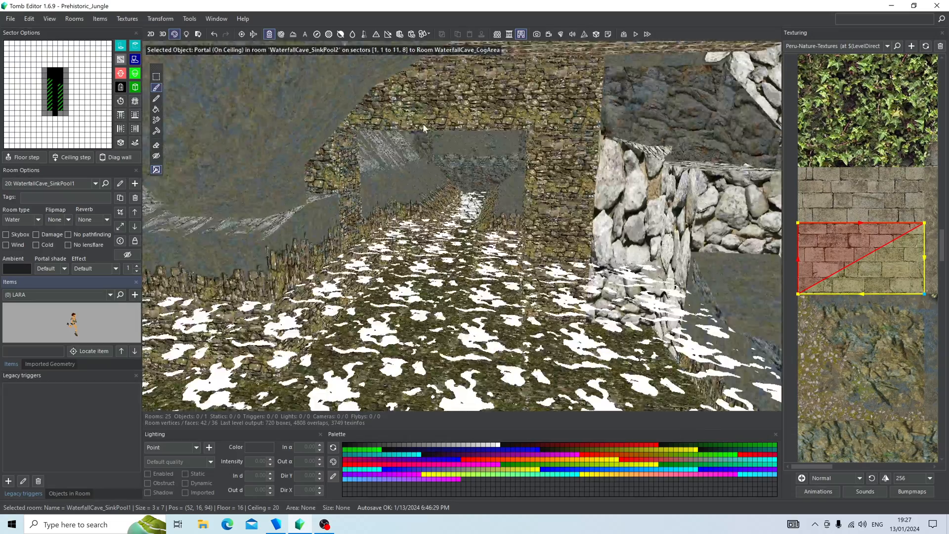
pyautogui.moveTo(382, 126); pyautogui.dragTo(402, 208, button='right')
pyautogui.scroll(2, 403, 209)
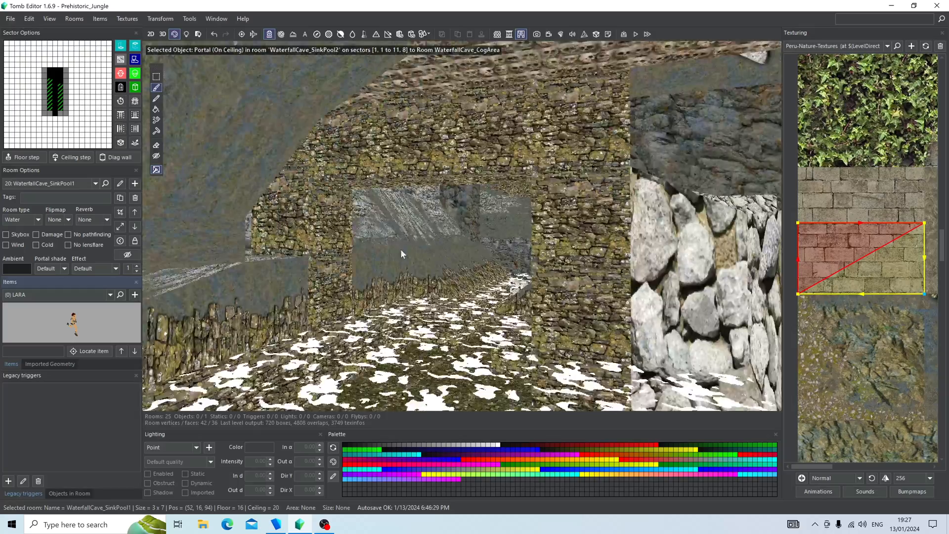
pyautogui.moveTo(402, 252); pyautogui.dragTo(353, 190, button='right')
pyautogui.moveTo(421, 210); pyautogui.dragTo(443, 190, button='right')
pyautogui.scroll(-3, 443, 250)
# Inspect the skull-textured overhead strip and brick archway of WaterfallCave_CogArea in both geometry and textured views
pyautogui.doubleClick(344, 217)
pyautogui.scroll(3, 345, 217)
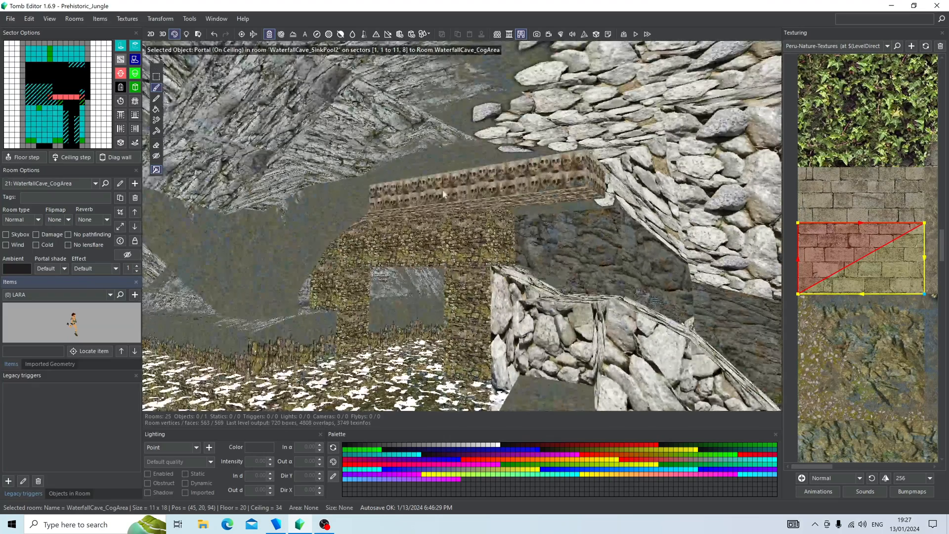
pyautogui.click(164, 34)
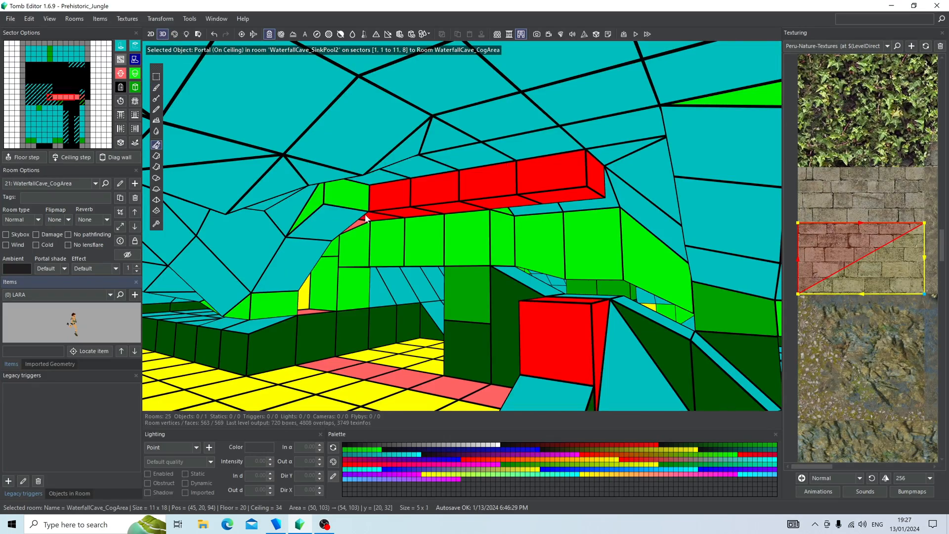
pyautogui.click(173, 34)
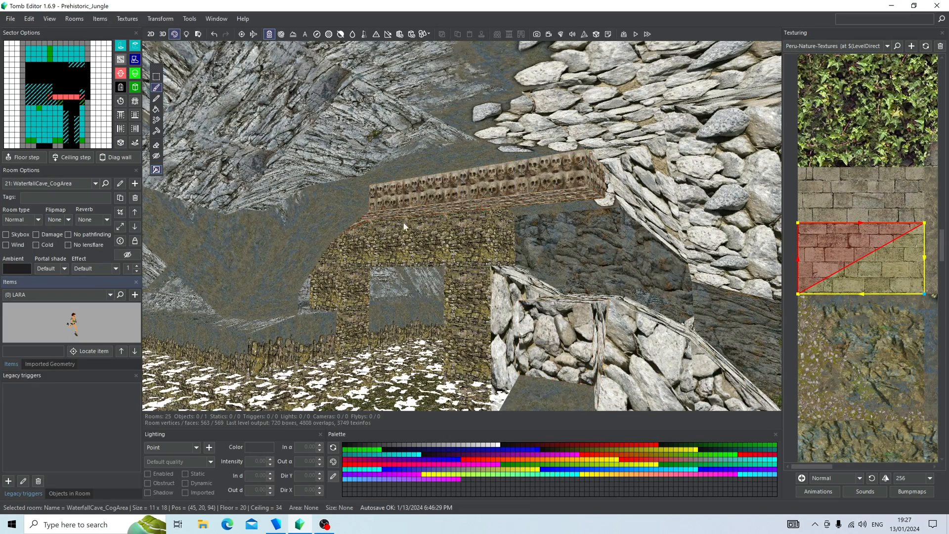
pyautogui.moveTo(445, 203); pyautogui.dragTo(432, 225, button='right')
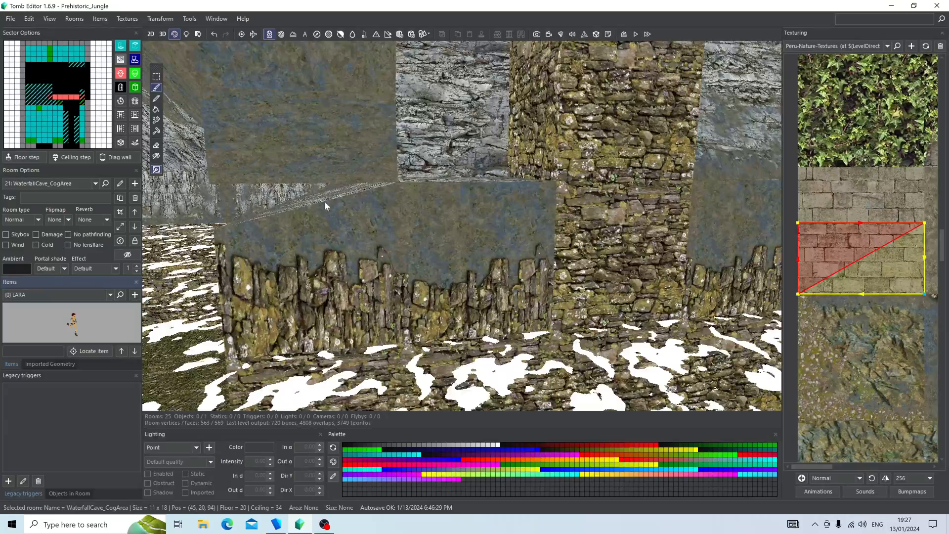
pyautogui.moveTo(325, 202); pyautogui.dragTo(520, 204, button='right')
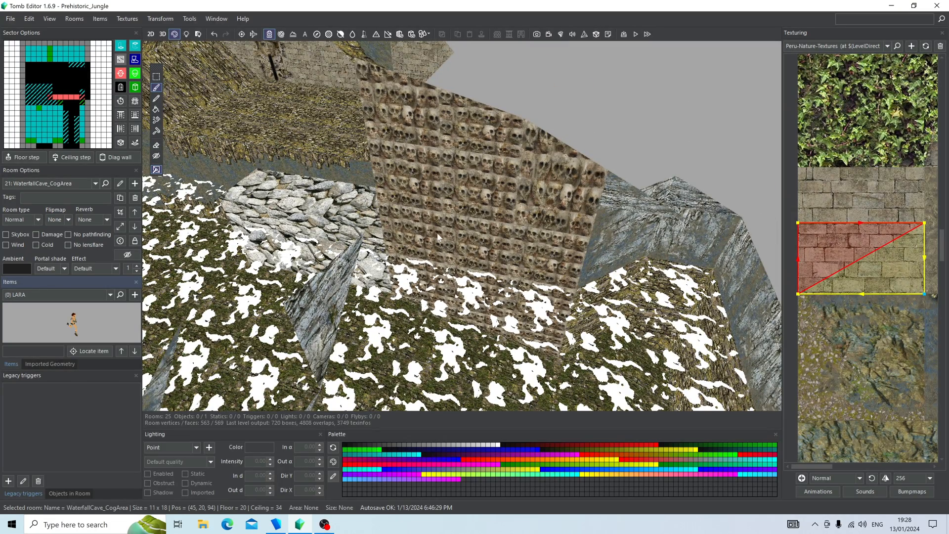
# Examine the skull-textured wall, the raised brick alcove and the rocky ledge beside the water in WaterfallCave_CogArea
pyautogui.moveTo(455, 230); pyautogui.dragTo(610, 249, button='right')
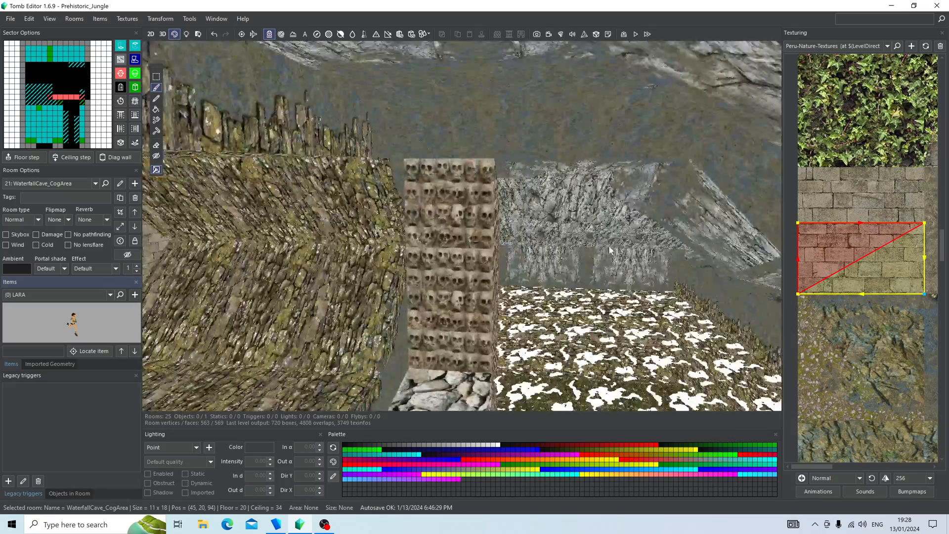
pyautogui.moveTo(423, 312); pyautogui.dragTo(494, 299, button='right')
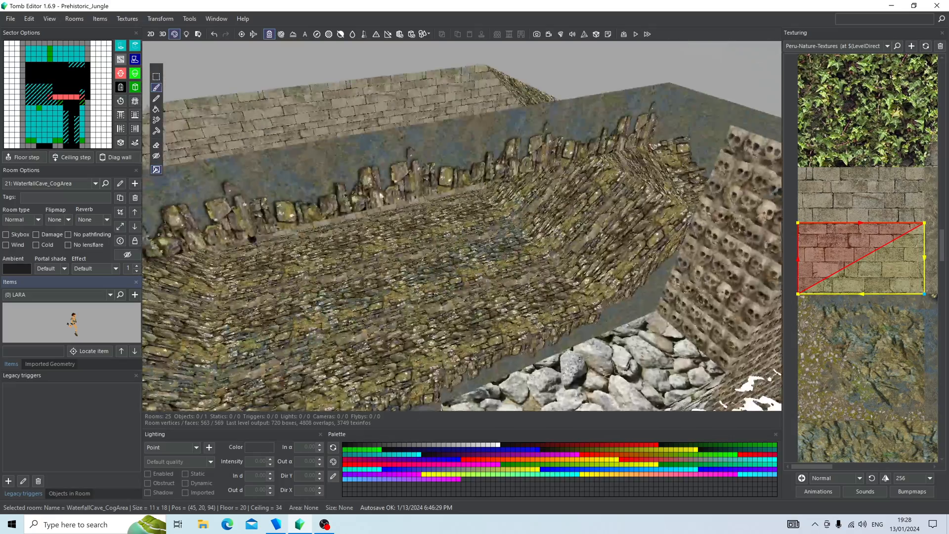
pyautogui.moveTo(400, 223); pyautogui.dragTo(534, 297, button='right')
pyautogui.moveTo(598, 174); pyautogui.dragTo(454, 225, button='right')
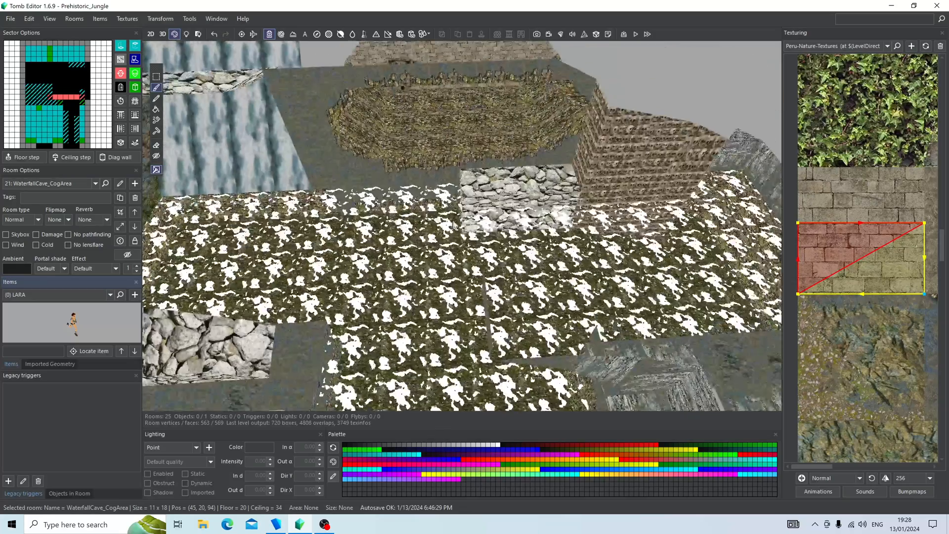
pyautogui.moveTo(577, 258); pyautogui.dragTo(470, 307, button='right')
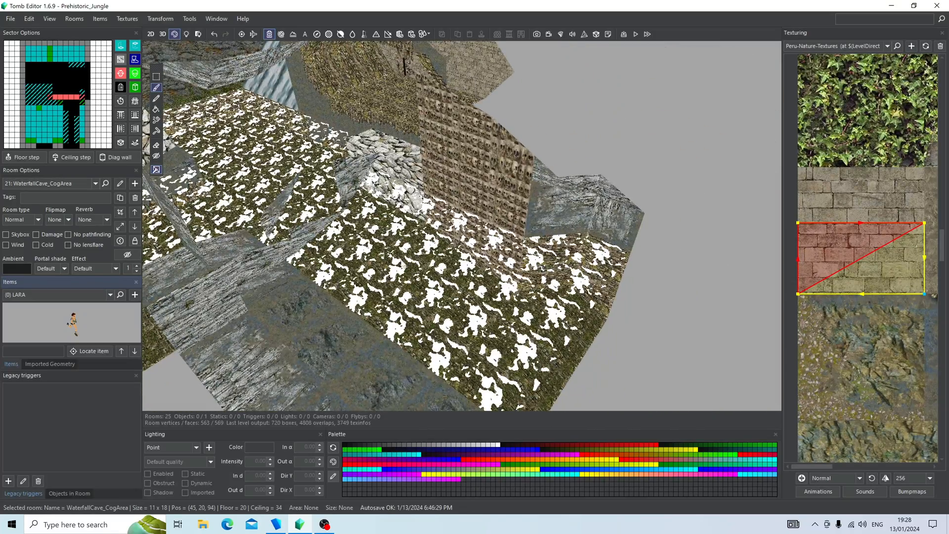
pyautogui.scroll(2, 462, 255)
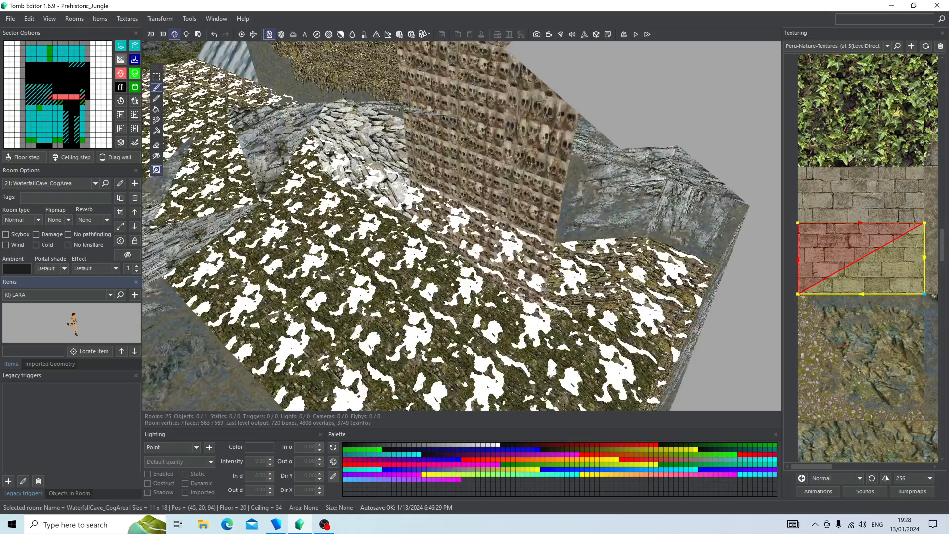
pyautogui.moveTo(462, 255); pyautogui.dragTo(494, 298, button='right')
# In CogDiversion, mark the 3 × 1 strip of sectors in front of the skull-textured wall as climbable on the north side
pyautogui.click(482, 269)
pyautogui.scroll(2, 561, 316)
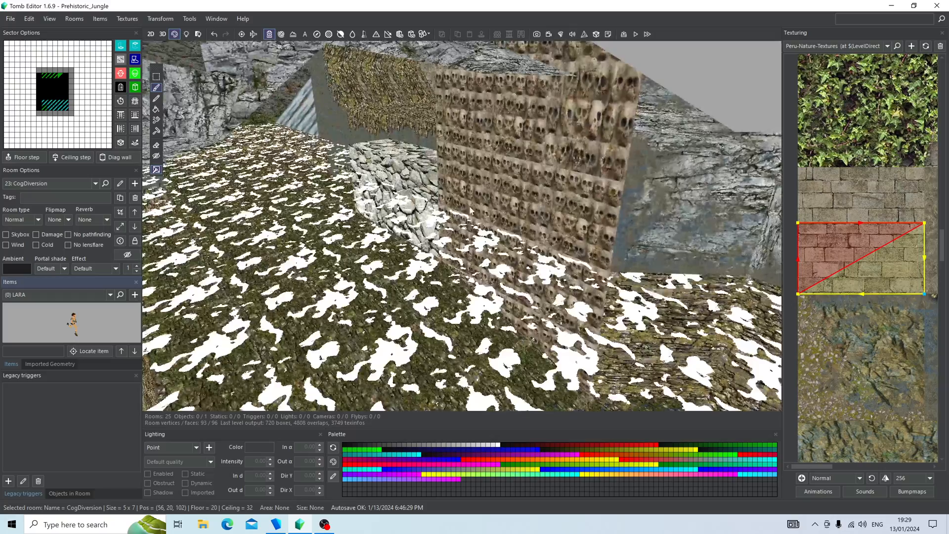
pyautogui.moveTo(514, 202); pyautogui.dragTo(439, 183, button='right')
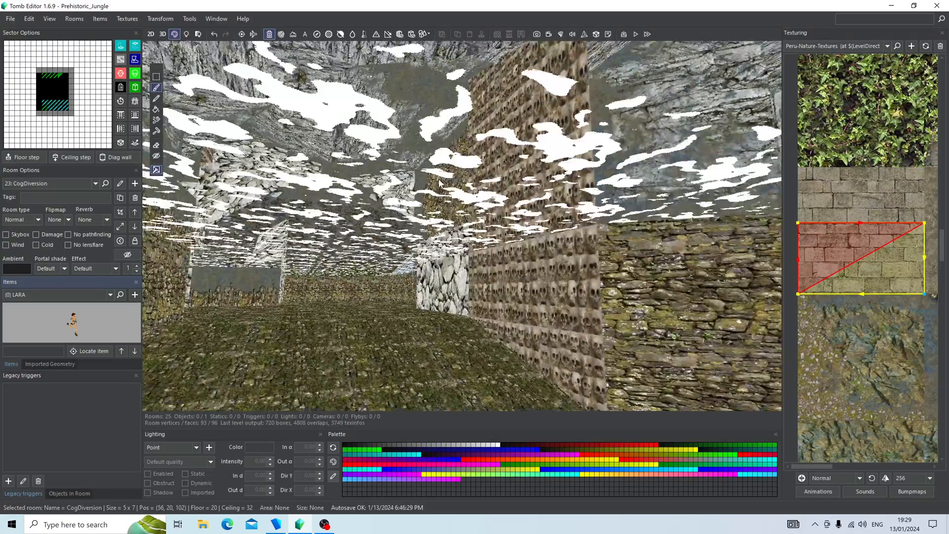
pyautogui.moveTo(407, 292); pyautogui.dragTo(475, 359, button='right')
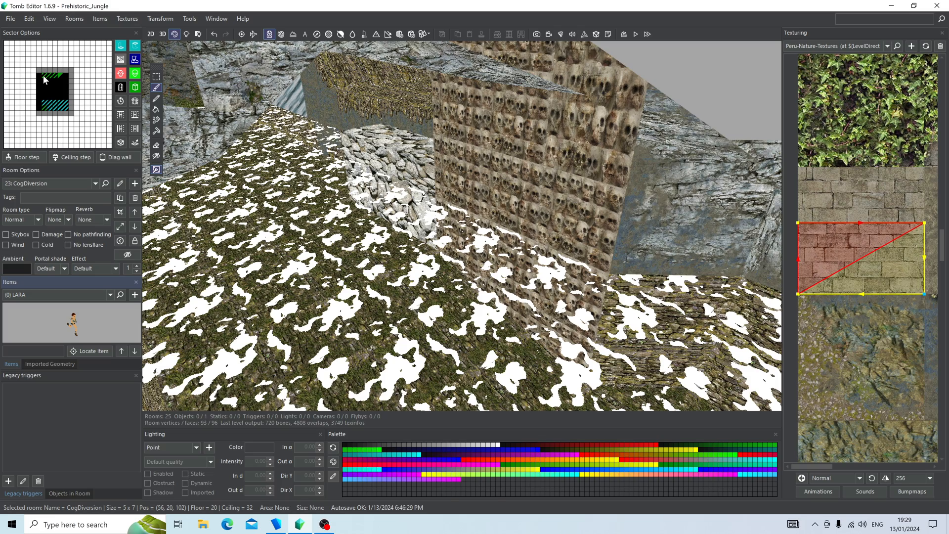
pyautogui.moveTo(539, 163); pyautogui.dragTo(568, 143, button='right')
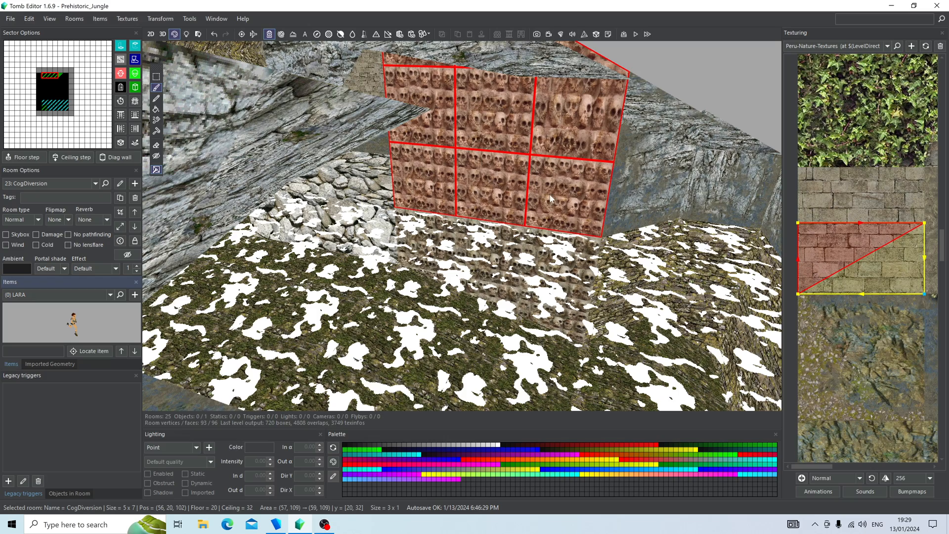
pyautogui.moveTo(417, 177); pyautogui.dragTo(271, 118, button='right')
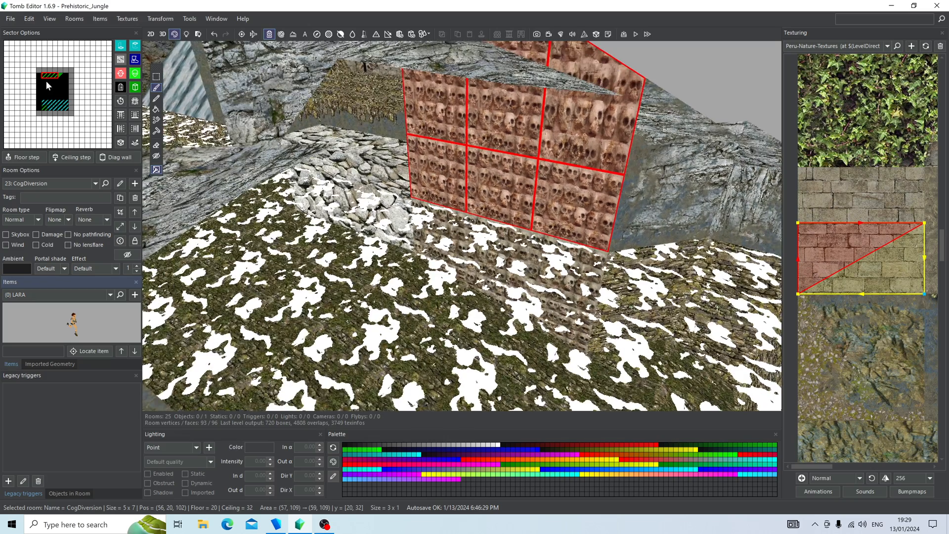
pyautogui.click(44, 80)
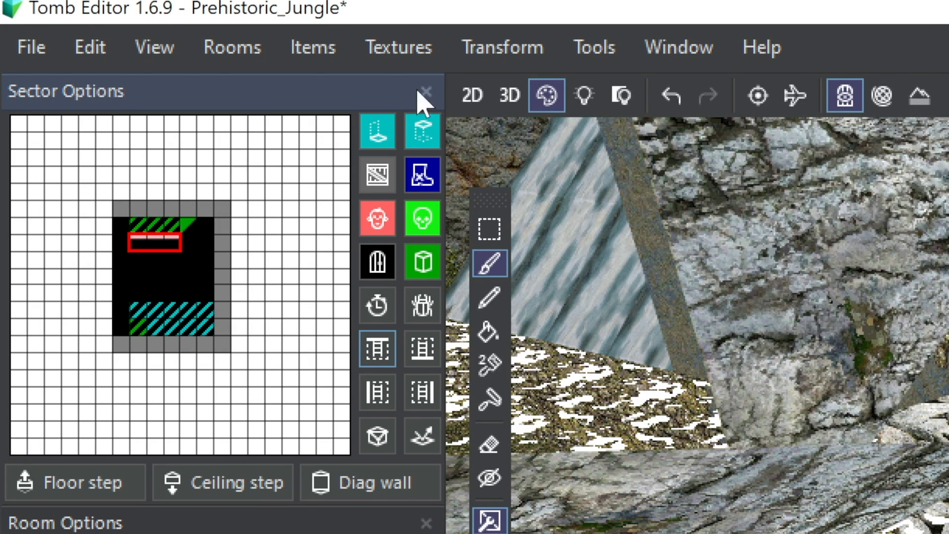
# In WaterfallCave_CogArea, make the narrow skull face climbable on the east side of the adjoining rock-ledge sector
pyautogui.click(509, 95)
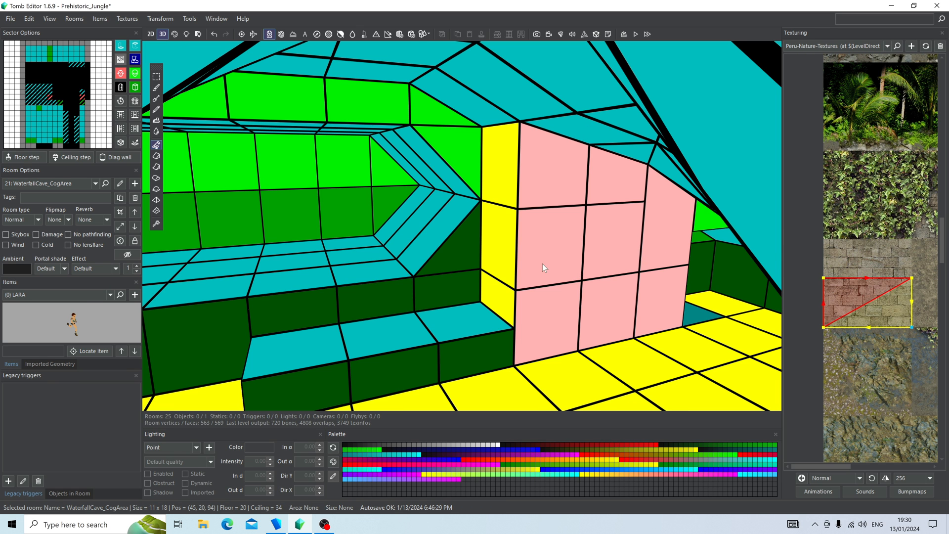
pyautogui.moveTo(525, 263); pyautogui.dragTo(577, 262, button='right')
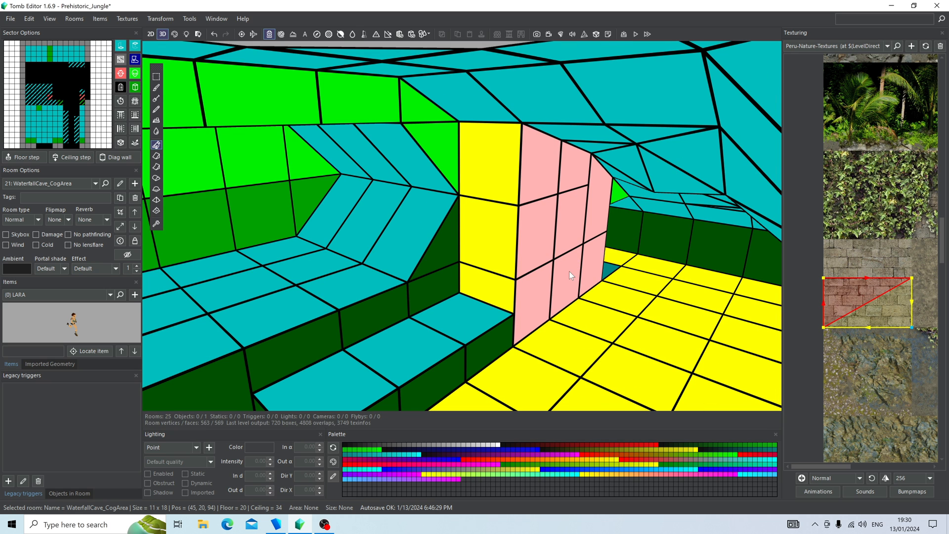
pyautogui.click(481, 303)
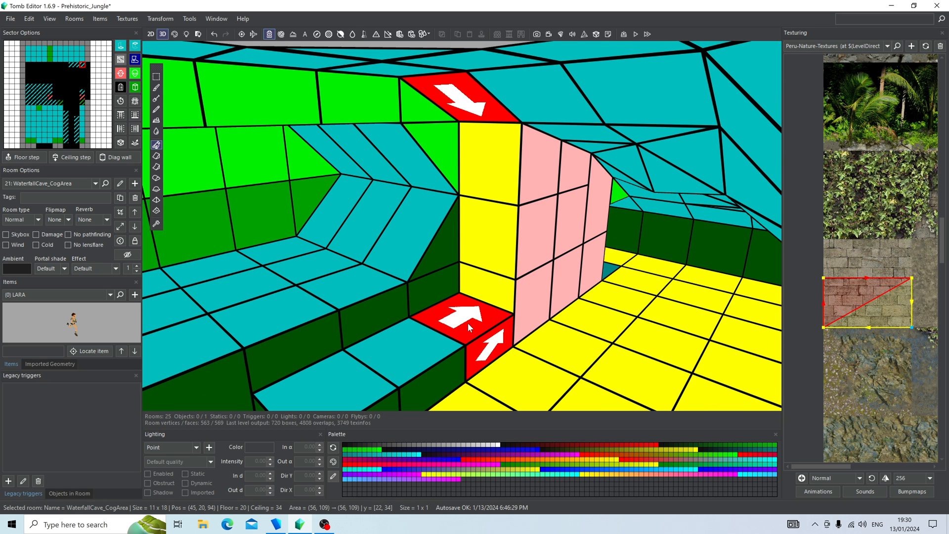
pyautogui.click(138, 130)
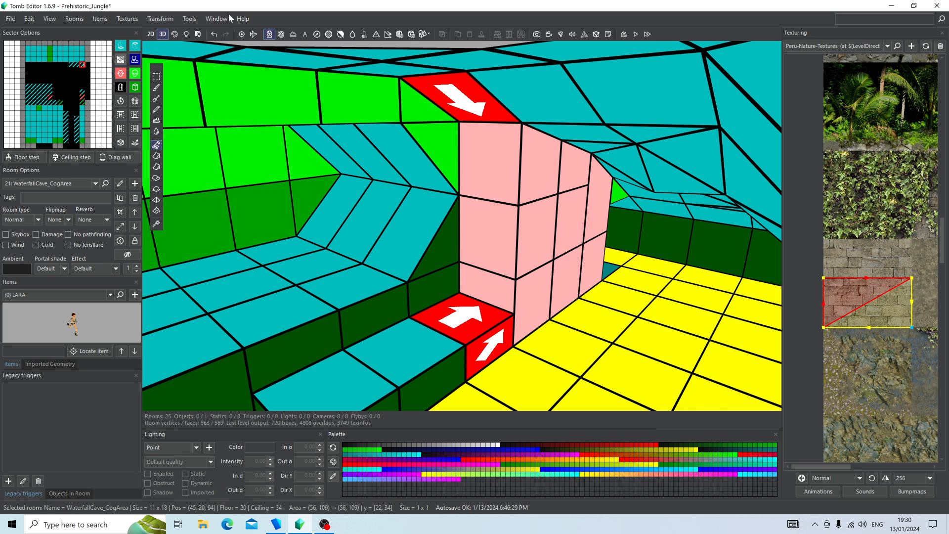
pyautogui.click(174, 33)
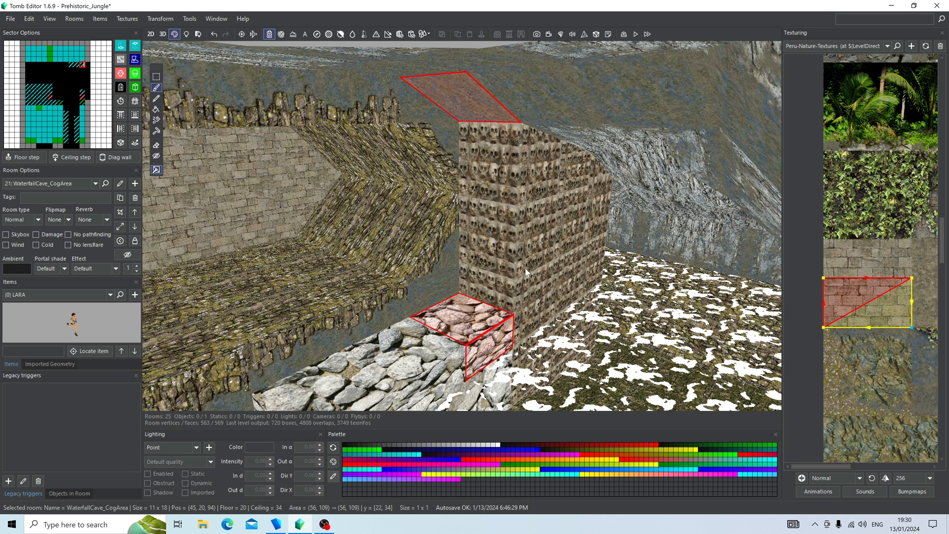
# Display the rooms of the whole level and bring up JungleWaterfall to Bridge Tunnel #2 in geometry view
pyautogui.moveTo(480, 254); pyautogui.dragTo(345, 250, button='right')
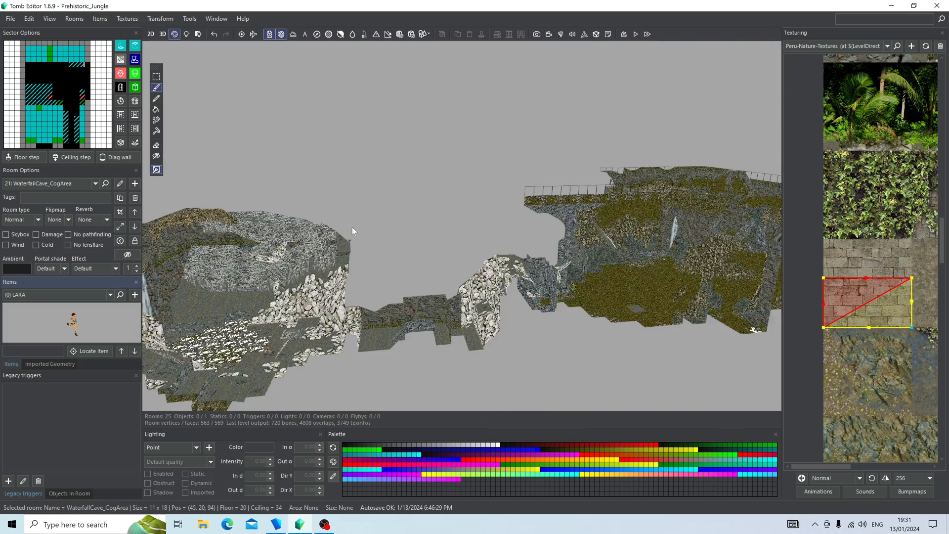
pyautogui.moveTo(353, 228); pyautogui.dragTo(430, 345, button='right')
pyautogui.doubleClick(458, 361)
pyautogui.click(162, 36)
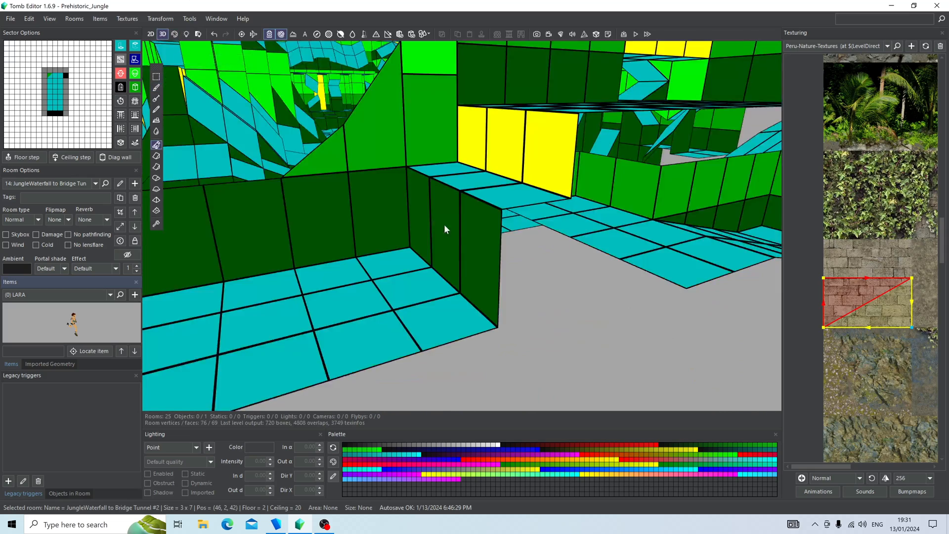
# Subdivide the 3 × 1 end wall of JungleWaterfall to Bridge Tunnel #2 horizontally into upper and lower rows of faces
pyautogui.moveTo(443, 224); pyautogui.dragTo(524, 216, button='right')
pyautogui.moveTo(524, 217); pyautogui.dragTo(456, 254)
pyautogui.moveTo(480, 274); pyautogui.dragTo(513, 251, button='right')
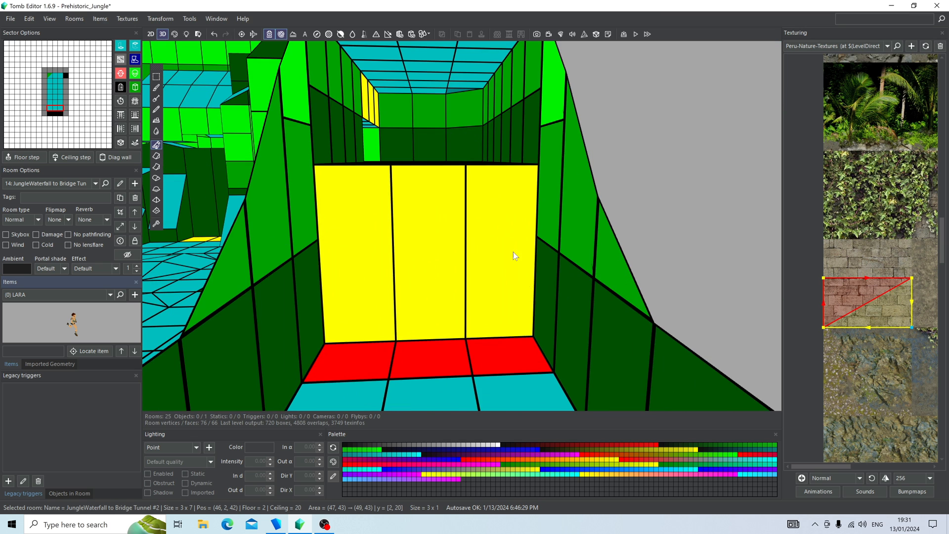
pyautogui.moveTo(497, 254); pyautogui.dragTo(366, 276)
pyautogui.click(360, 351)
pyautogui.moveTo(361, 350); pyautogui.dragTo(369, 298)
pyautogui.moveTo(497, 291); pyautogui.dragTo(334, 289)
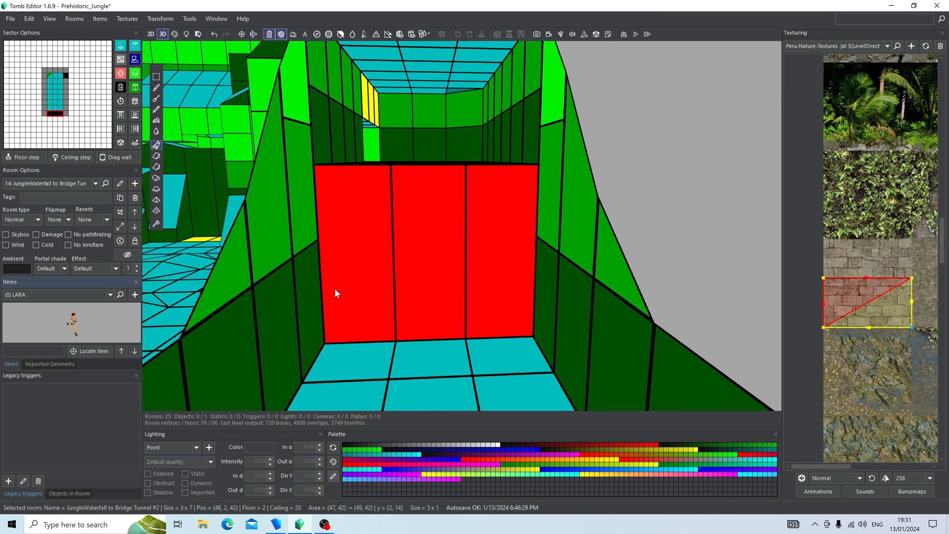
pyautogui.press('d')
pyautogui.press('d')
pyautogui.press('d')
pyautogui.press('d')
pyautogui.press('d')
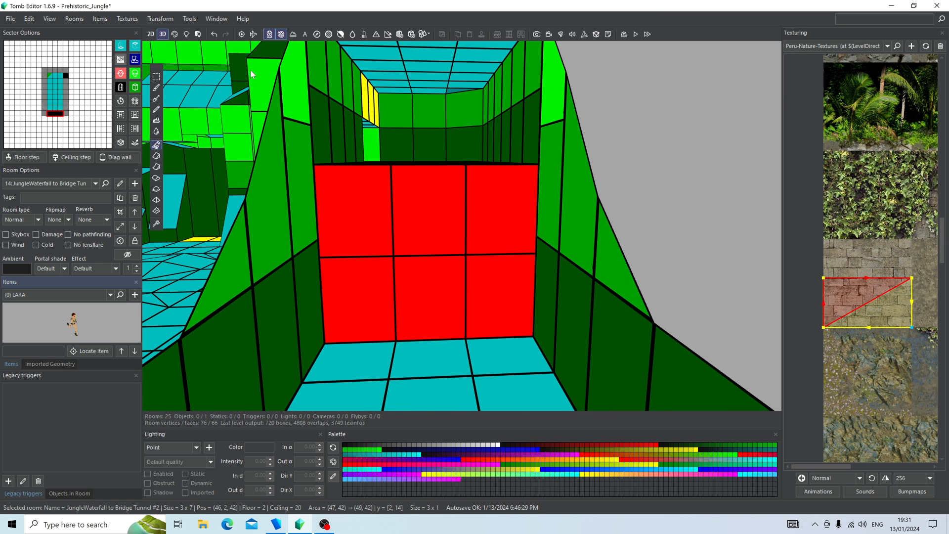
# Display the room's textures and switch to the Peru-Temple-Textures set
pyautogui.click(174, 34)
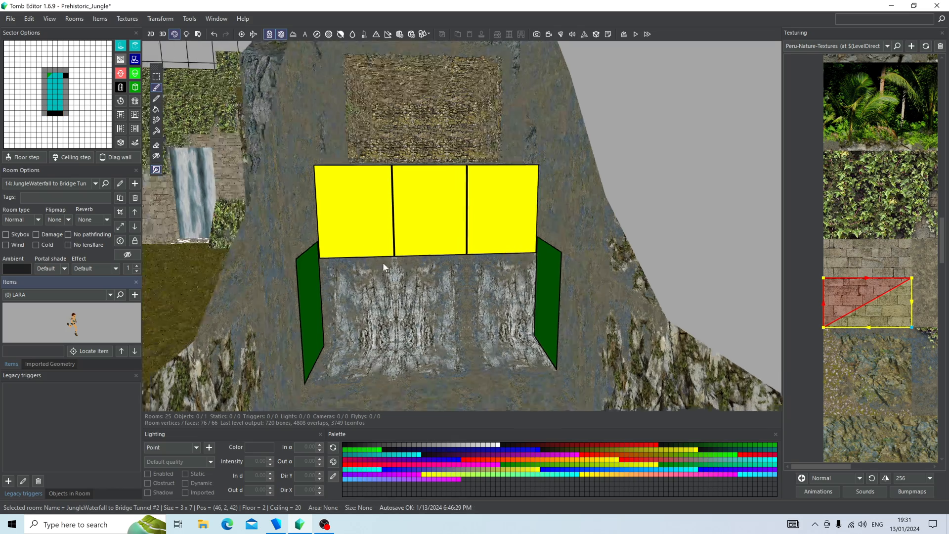
pyautogui.click(850, 46)
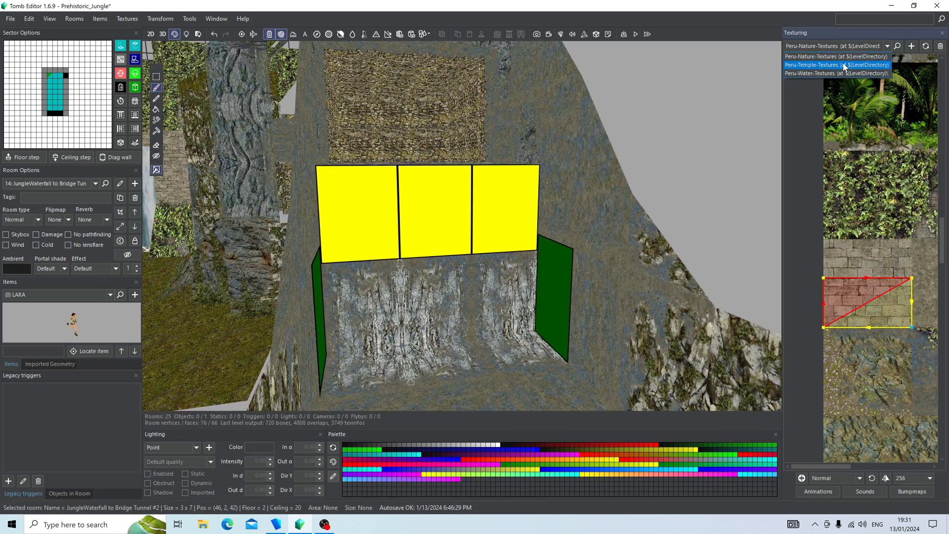
pyautogui.click(840, 63)
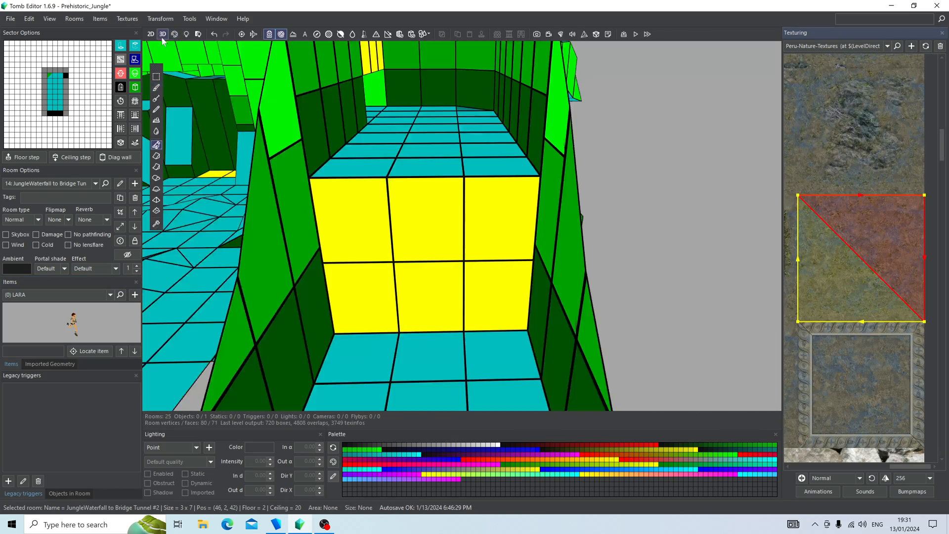
# Mark the 3 × 1 strip of floor sectors in front of the subdivided end wall as climbable on the side facing that wall
pyautogui.moveTo(479, 353); pyautogui.dragTo(358, 363)
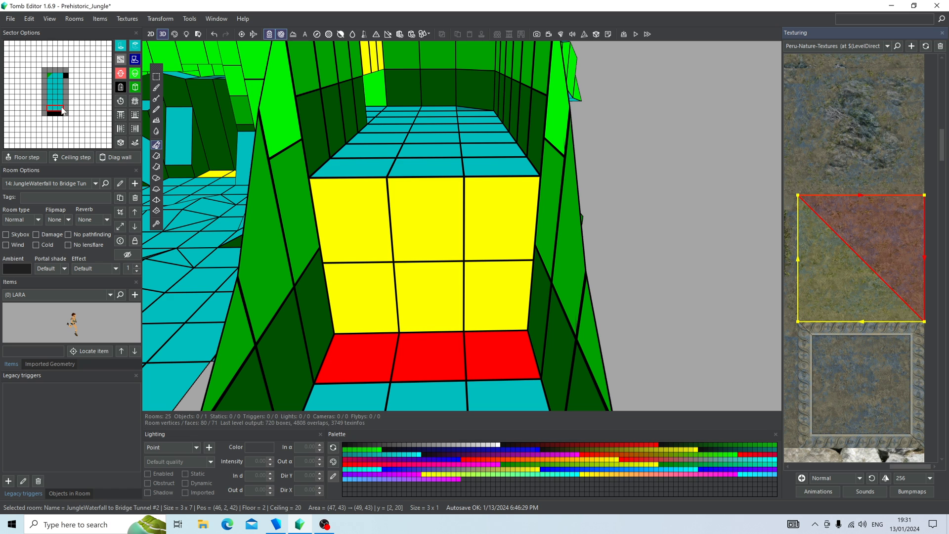
pyautogui.moveTo(390, 264); pyautogui.dragTo(491, 249)
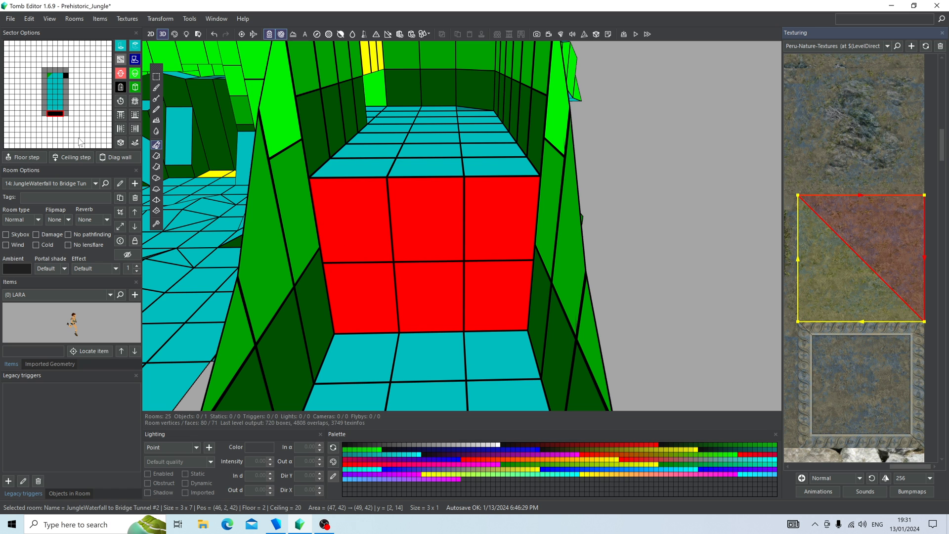
pyautogui.moveTo(499, 356); pyautogui.dragTo(355, 357)
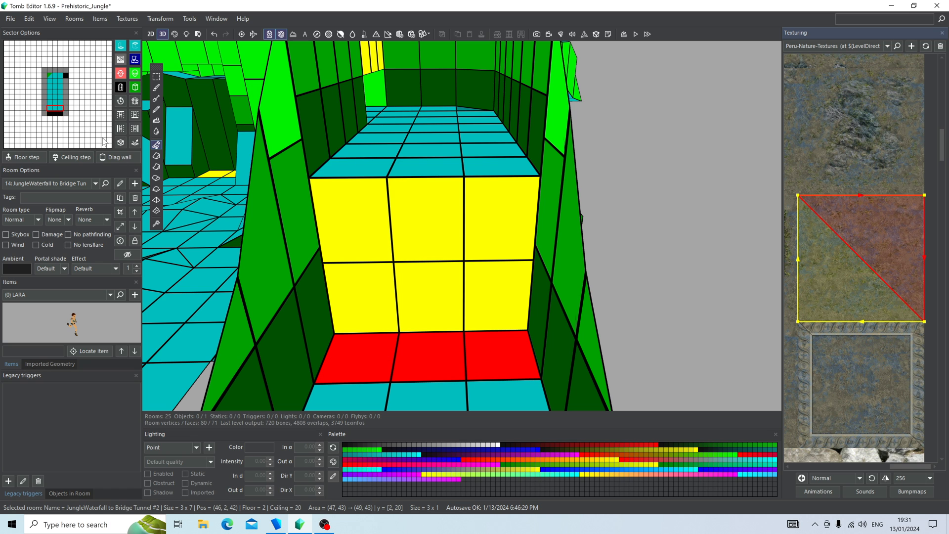
pyautogui.click(134, 119)
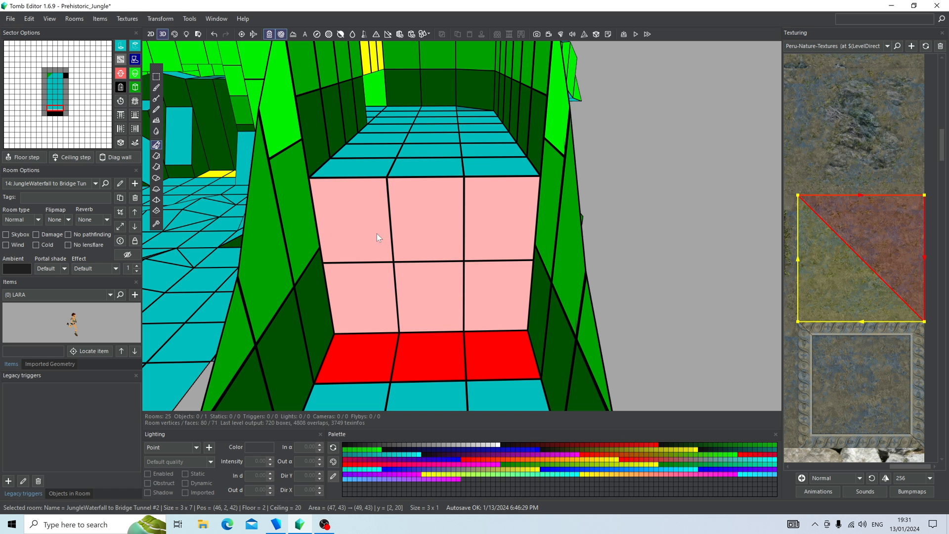
pyautogui.moveTo(494, 225); pyautogui.dragTo(481, 208, button='right')
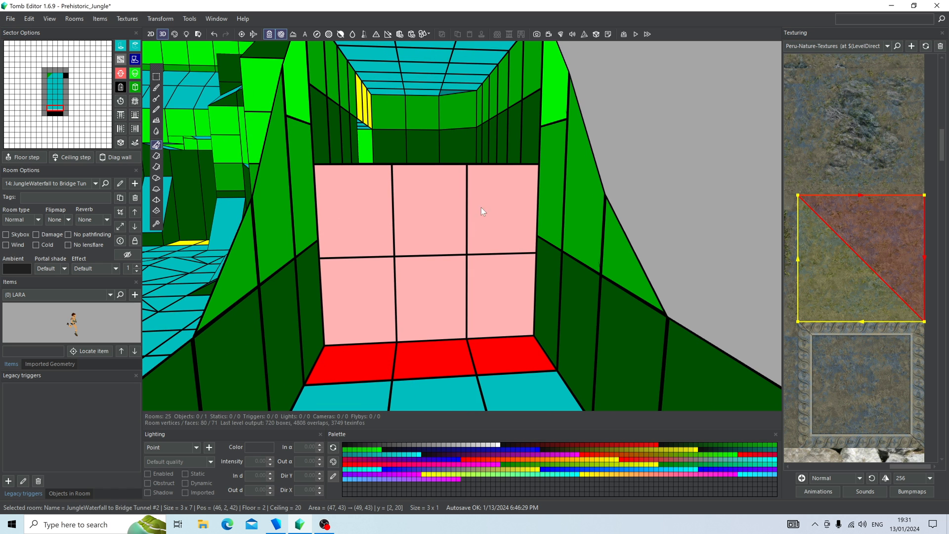
# Add a new 18 × 18 room and place it against the north side of Waterfall Cave at position (44, 0, 94)
pyautogui.click(174, 34)
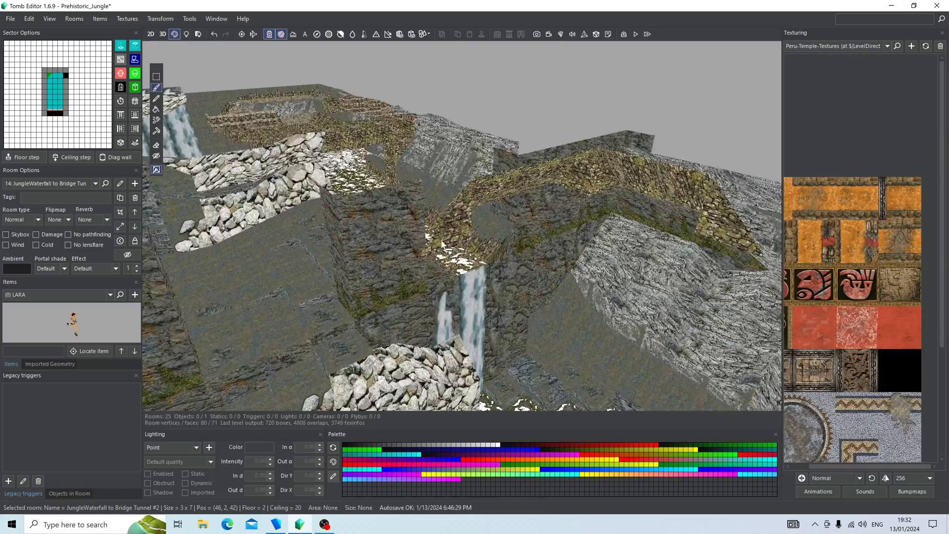
pyautogui.moveTo(441, 242); pyautogui.dragTo(432, 259, button='right')
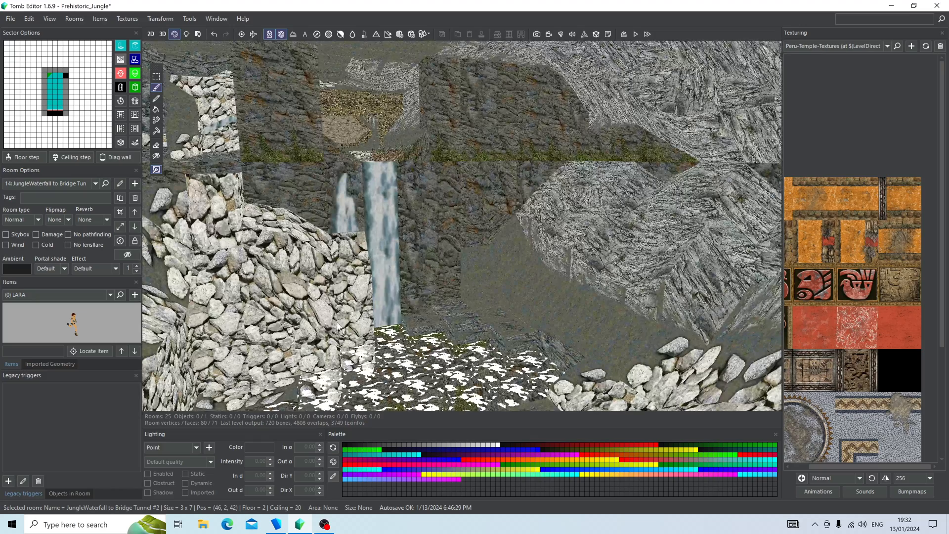
pyautogui.click(134, 183)
pyautogui.moveTo(318, 219); pyautogui.dragTo(343, 156)
pyautogui.click(162, 34)
pyautogui.moveTo(495, 272); pyautogui.dragTo(465, 313, button='right')
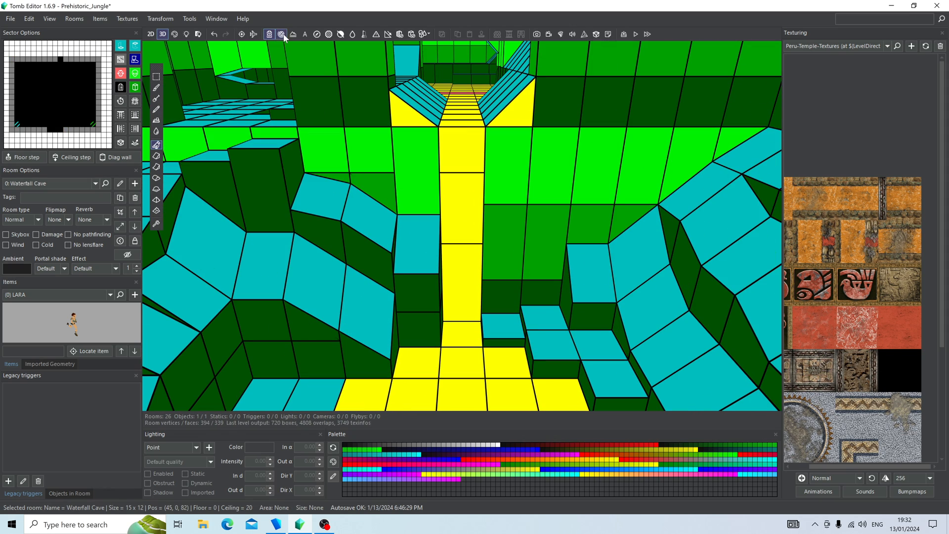
# Try to connect the waterfall column sector (54, 95) in Waterfall Cave's wall to Room 25 with a portal
pyautogui.click(271, 33)
pyautogui.click(452, 255)
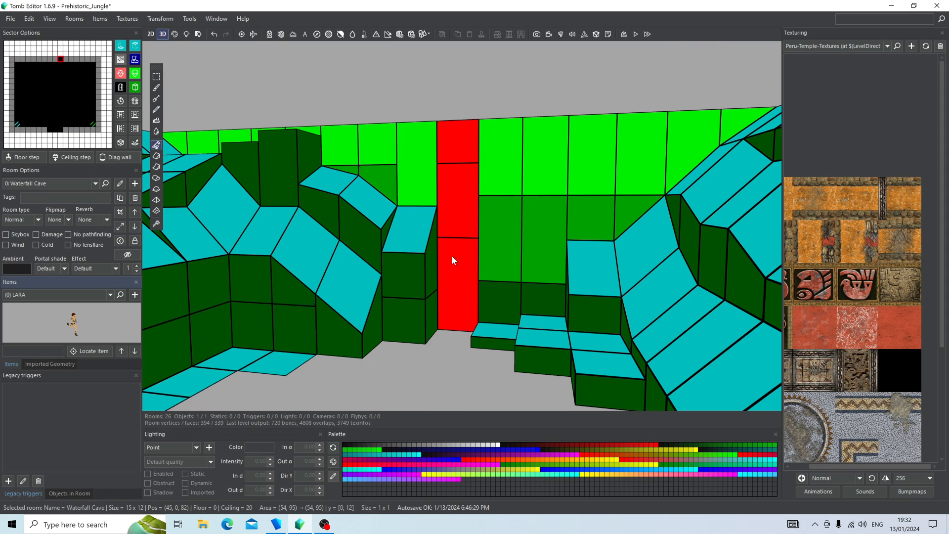
pyautogui.click(174, 34)
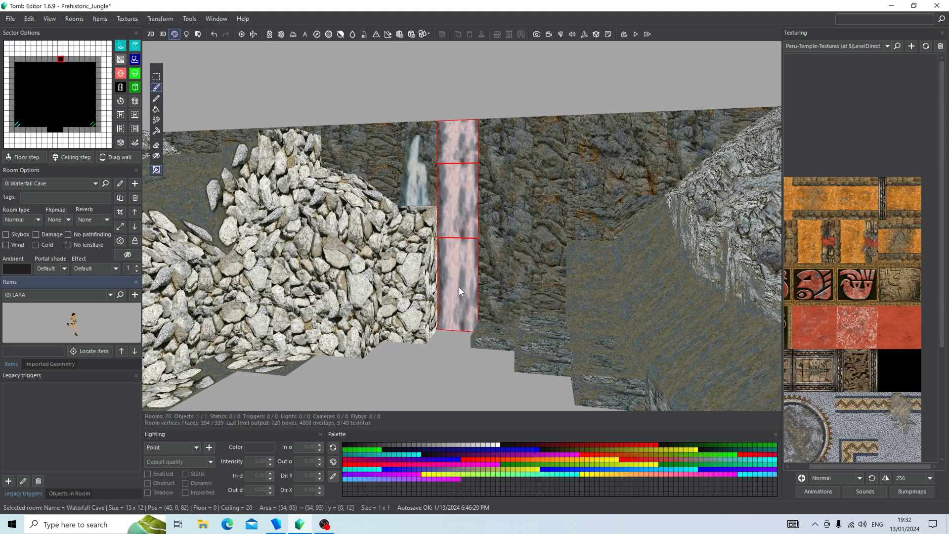
pyautogui.click(164, 34)
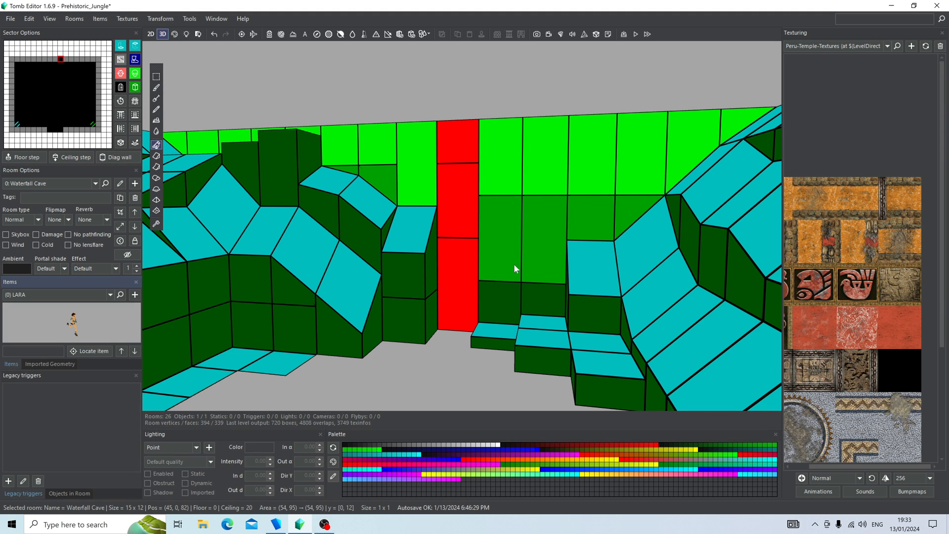
pyautogui.click(123, 88)
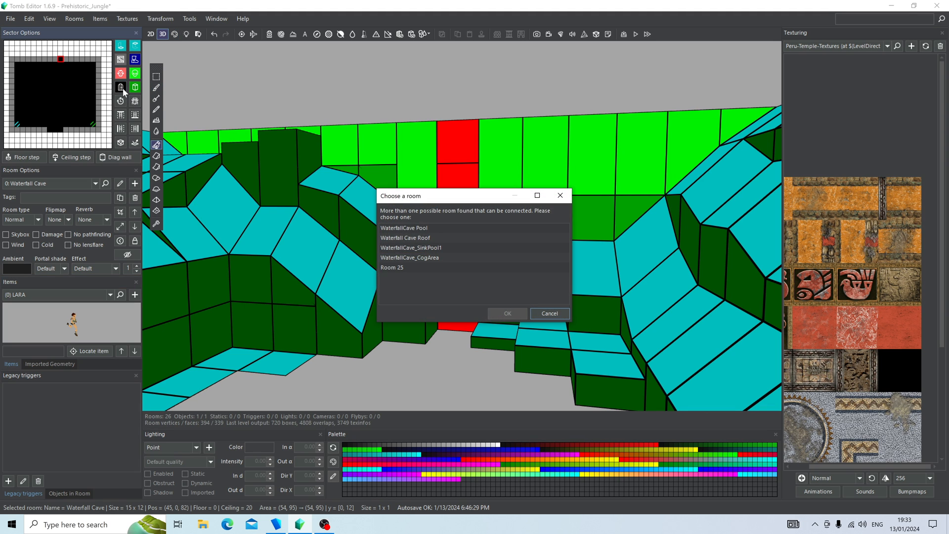
pyautogui.click(393, 268)
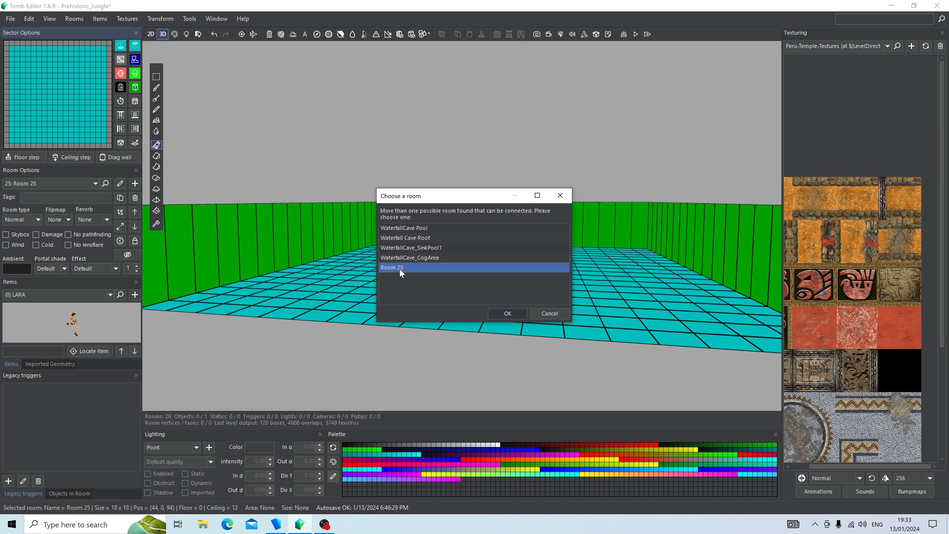
pyautogui.click(508, 313)
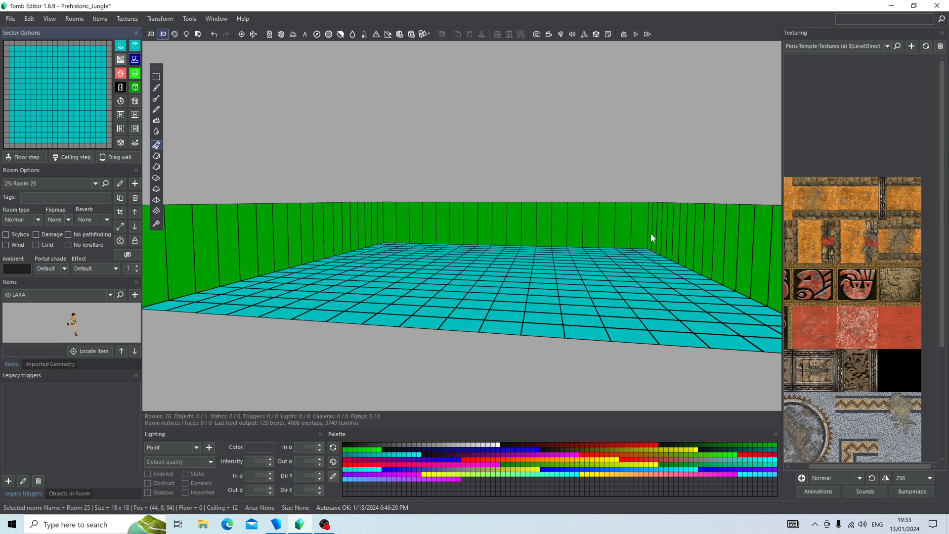
# Inspect the empty Room 25 alongside its neighbouring rooms and return to Waterfall Cave
pyautogui.moveTo(650, 234); pyautogui.dragTo(369, 280, button='right')
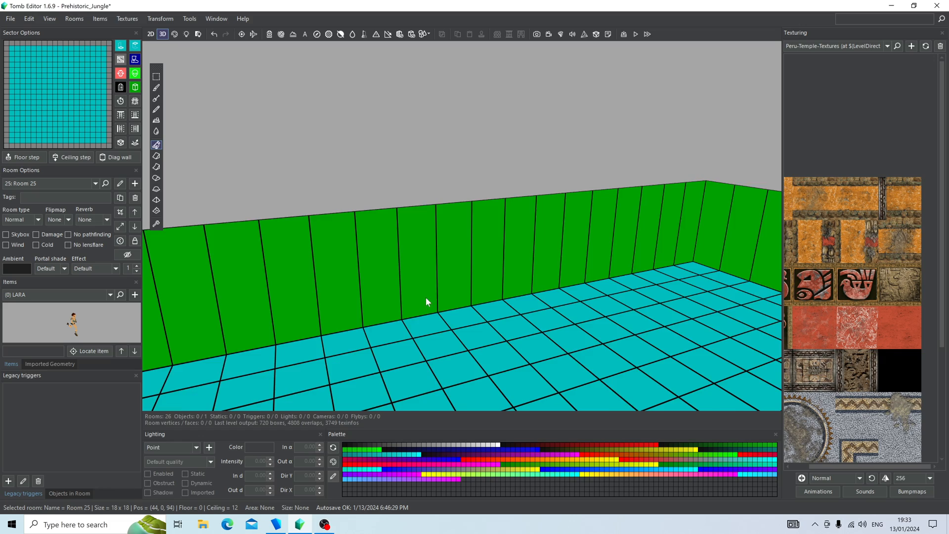
pyautogui.moveTo(425, 299)
pyautogui.mouseDown(button='right')
pyautogui.moveTo(469, 329)
pyautogui.moveTo(617, 294)
pyautogui.moveTo(665, 307)
pyautogui.moveTo(642, 301)
pyautogui.mouseUp(button='right')
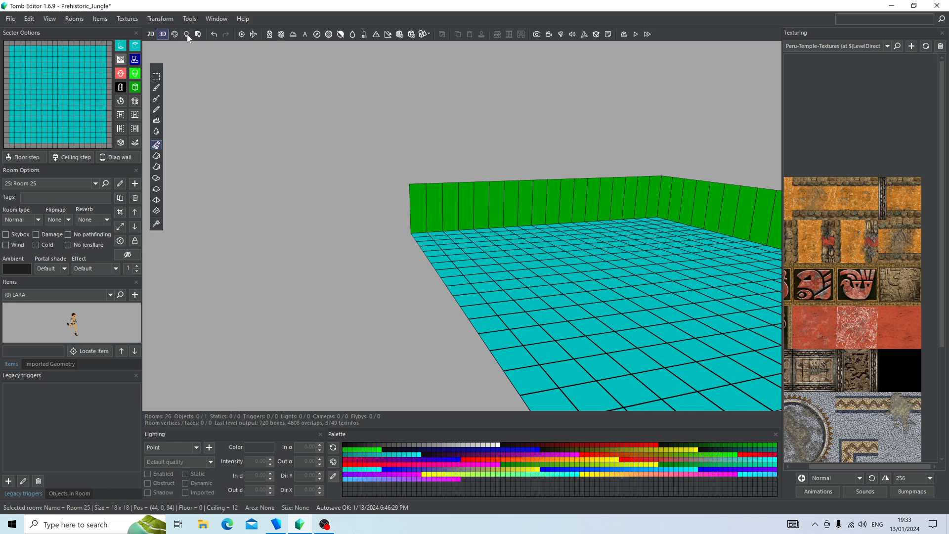
pyautogui.click(280, 34)
pyautogui.moveTo(369, 247); pyautogui.dragTo(447, 299, button='right')
pyautogui.moveTo(488, 269); pyautogui.dragTo(405, 274, button='right')
pyautogui.doubleClick(406, 254)
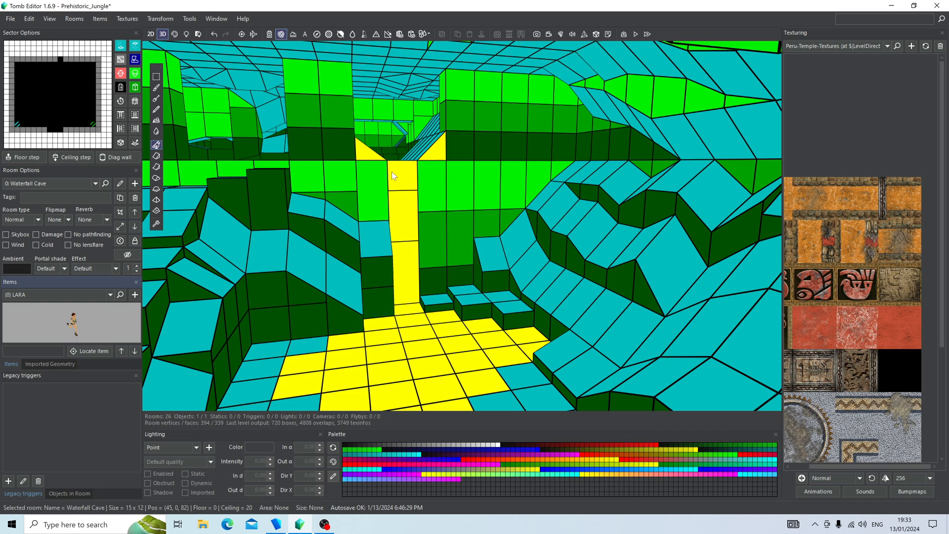
# Delete the ceiling portal linking Waterfall Cave to Waterfall Cave Roof
pyautogui.moveTo(410, 180); pyautogui.dragTo(530, 117, button='right')
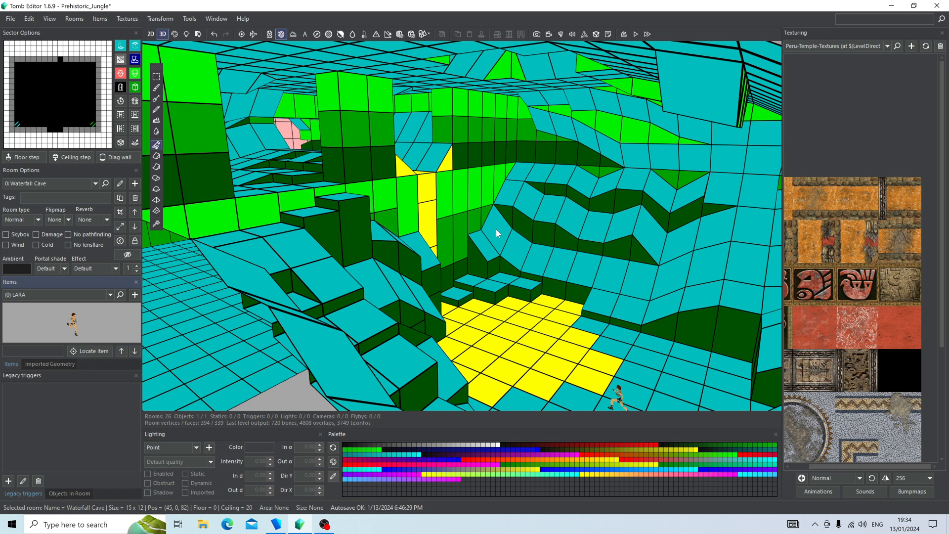
pyautogui.moveTo(481, 259); pyautogui.dragTo(453, 245, button='right')
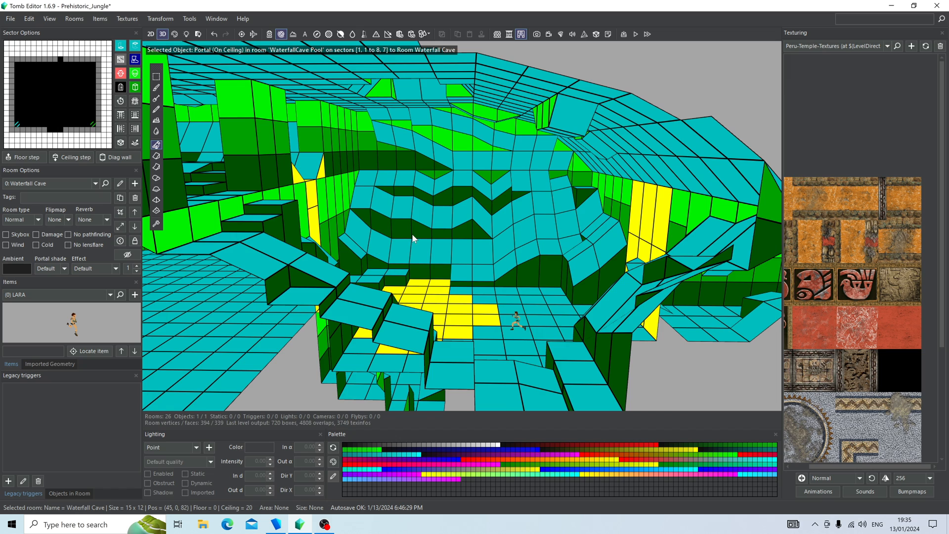
pyautogui.moveTo(412, 239); pyautogui.dragTo(428, 247, button='right')
pyautogui.click(281, 35)
pyautogui.moveTo(459, 214); pyautogui.dragTo(458, 171, button='right')
pyautogui.click(281, 34)
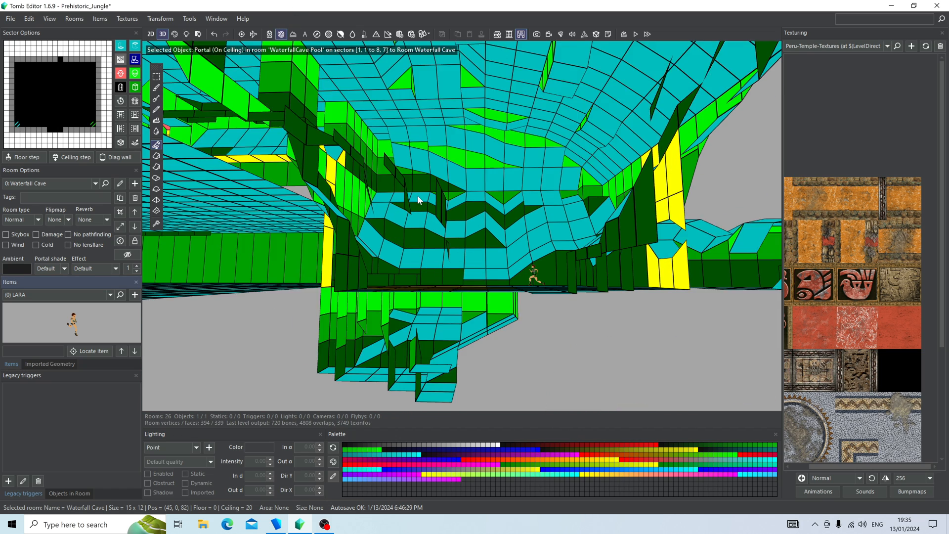
pyautogui.moveTo(500, 111); pyautogui.dragTo(504, 134, button='right')
pyautogui.click(30, 97)
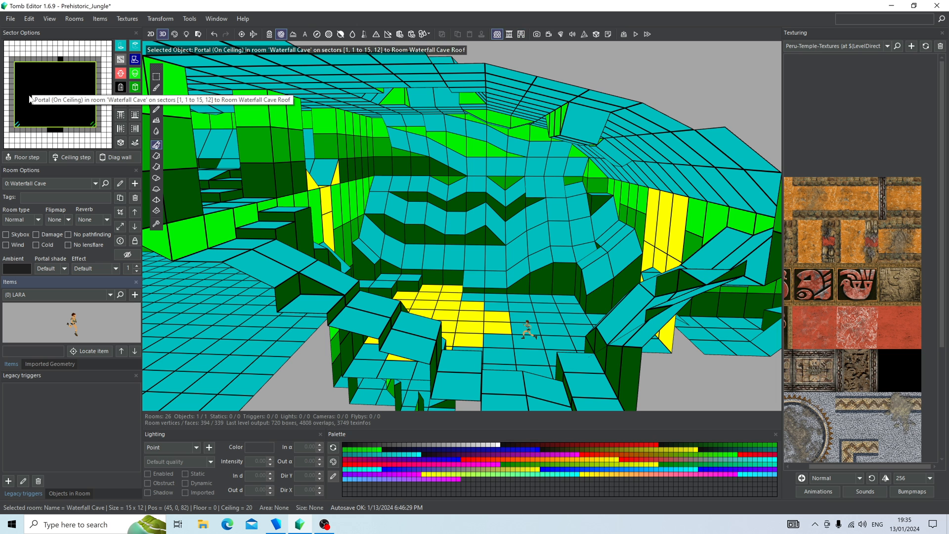
pyautogui.press('Delete')
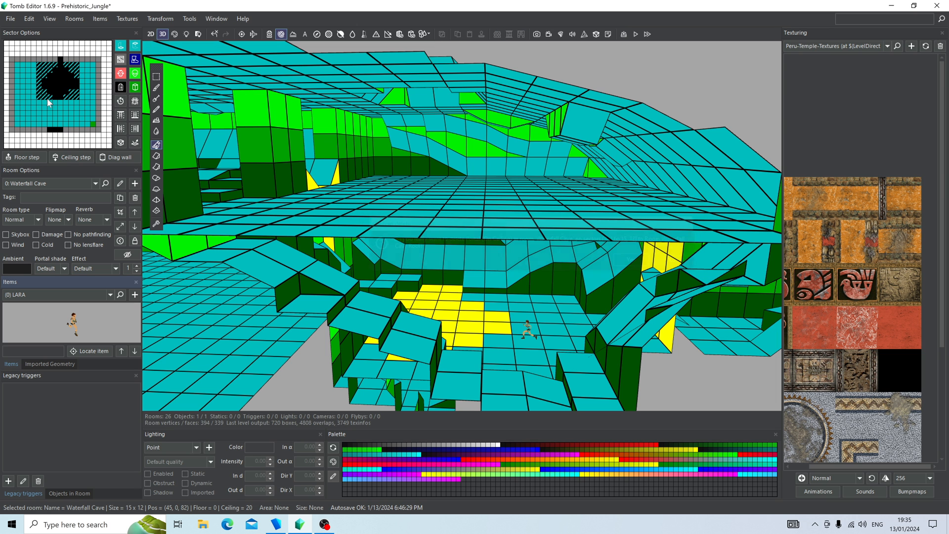
# Show Waterfall Cave on its own and duplicate the room
pyautogui.click(281, 37)
pyautogui.moveTo(283, 67); pyautogui.dragTo(283, 42, button='right')
pyautogui.click(269, 34)
pyautogui.moveTo(514, 215)
pyautogui.mouseDown(button='right')
pyautogui.moveTo(521, 239)
pyautogui.moveTo(468, 221)
pyautogui.moveTo(470, 233)
pyautogui.mouseUp(button='right')
pyautogui.press('p')
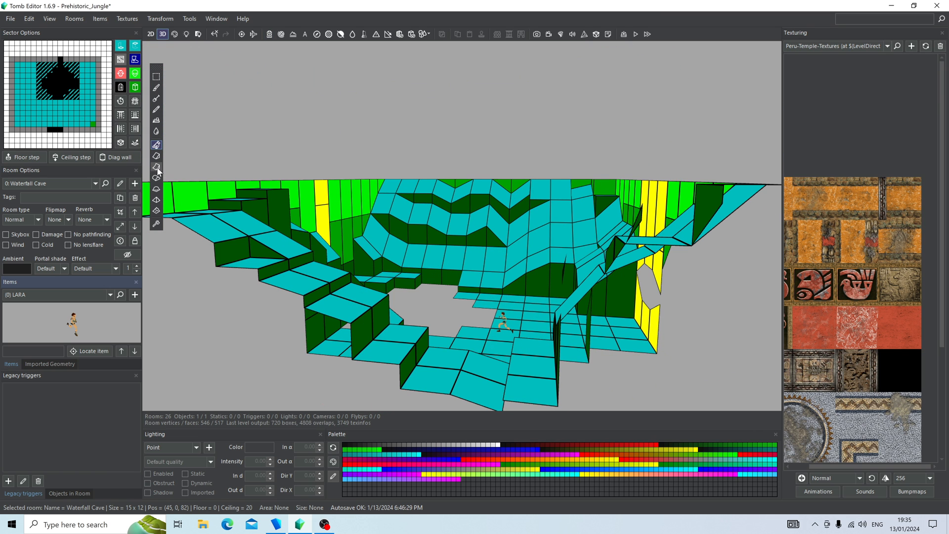
pyautogui.click(120, 198)
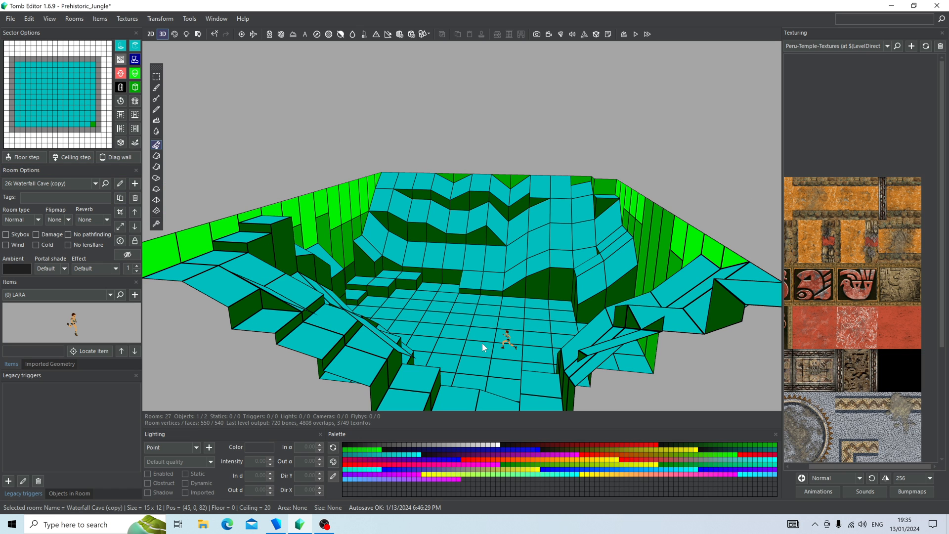
# Delete the LARA object from the copied Waterfall Cave room
pyautogui.click(510, 341)
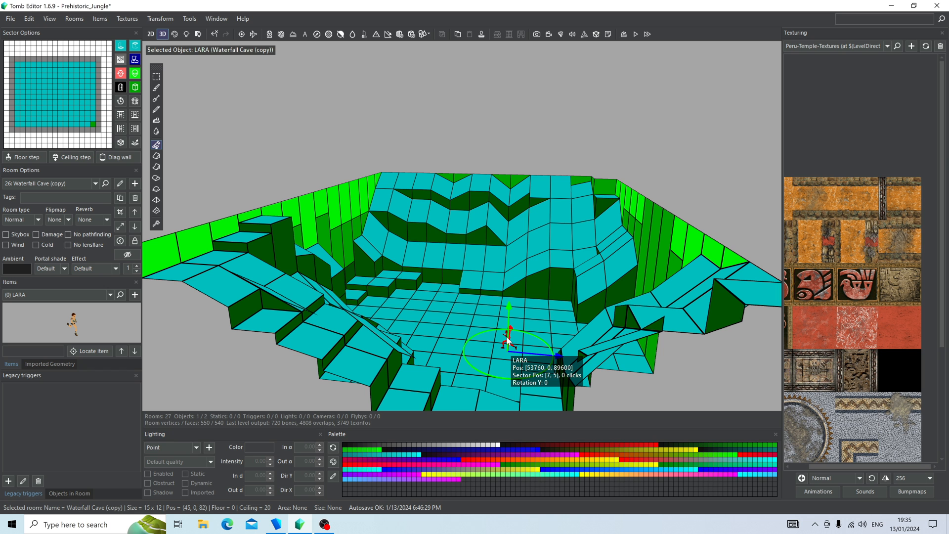
pyautogui.press('Delete')
pyautogui.press('Return')
pyautogui.press('BackSpace')
# Return to the original Waterfall Cave room and display the rooms connected to it through portals
pyautogui.moveTo(506, 340); pyautogui.dragTo(350, 164, button='right')
pyautogui.scroll(3, 412, 305)
pyautogui.click(269, 34)
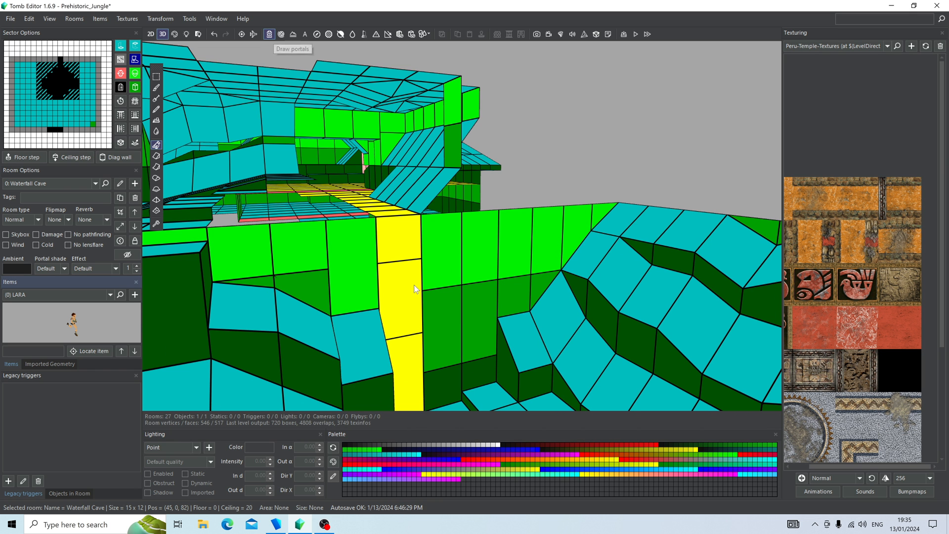
pyautogui.moveTo(390, 238)
pyautogui.mouseDown(button='right')
pyautogui.moveTo(473, 272)
pyautogui.moveTo(386, 232)
pyautogui.mouseUp(button='right')
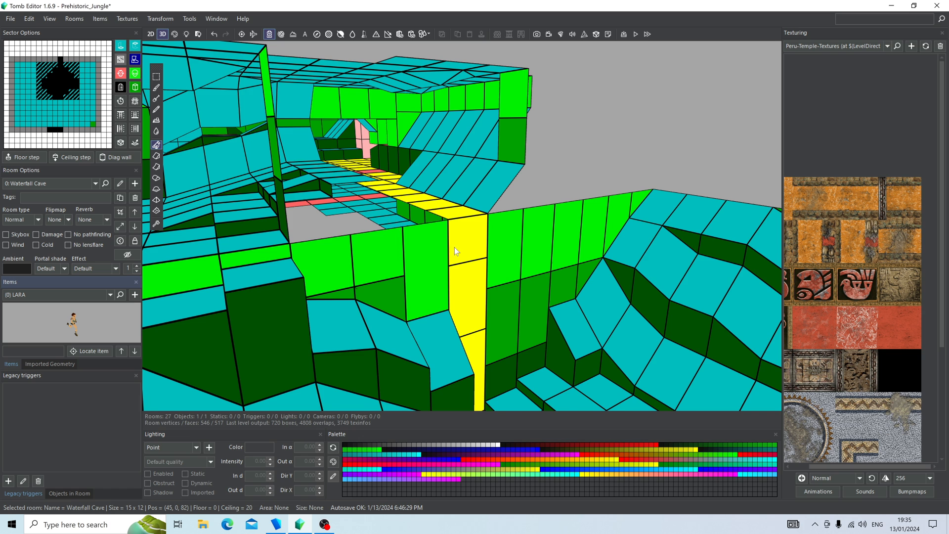
pyautogui.moveTo(455, 248); pyautogui.dragTo(657, 255, button='right')
pyautogui.scroll(-3, 657, 254)
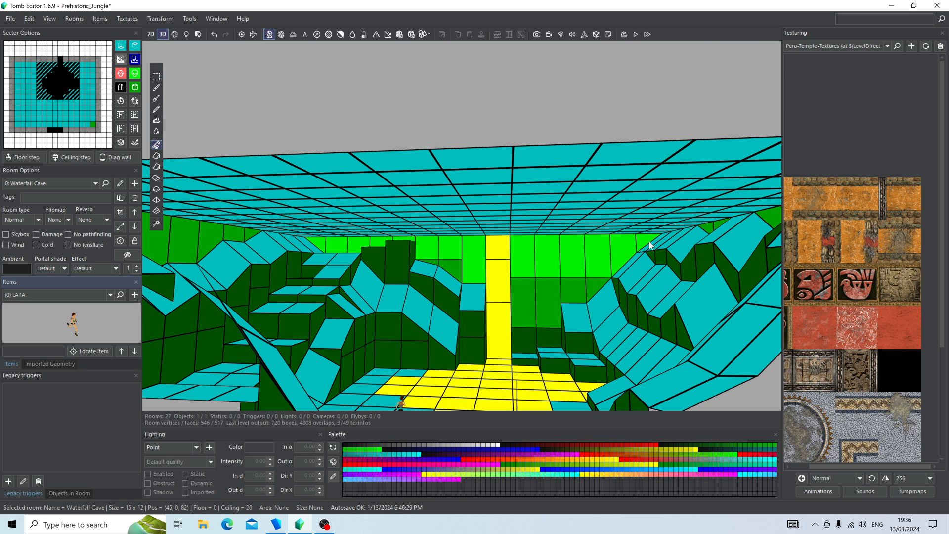
# Select Waterfall Cave's north wall and delete its portal to WaterfallCave_SinkPool1
pyautogui.moveTo(649, 246); pyautogui.dragTo(317, 239)
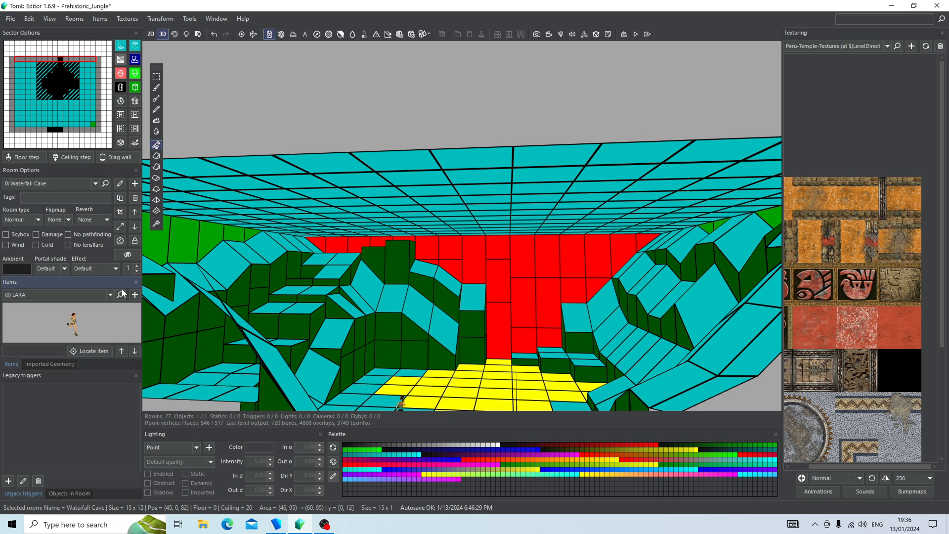
pyautogui.moveTo(273, 274); pyautogui.dragTo(430, 316, button='right')
pyautogui.click(59, 58)
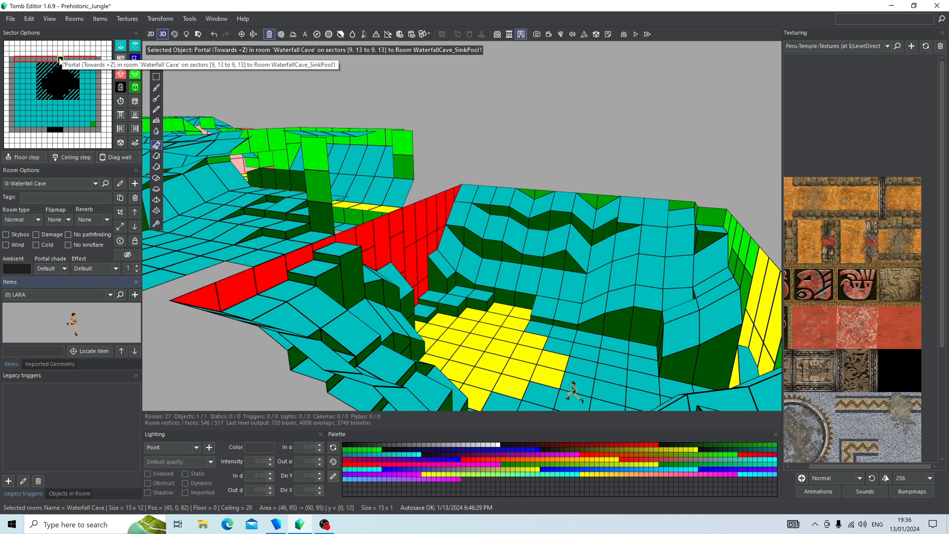
pyautogui.click(59, 59)
# Lower the raised floor strip, one sector wide and ten long, along Waterfall Cave's east wall
pyautogui.moveTo(486, 325); pyautogui.dragTo(508, 232, button='right')
pyautogui.moveTo(509, 228); pyautogui.dragTo(333, 245)
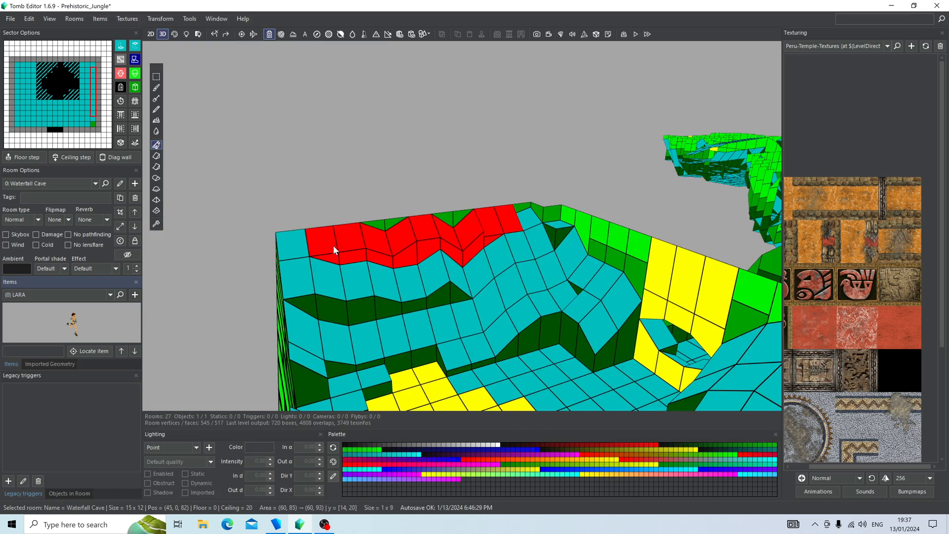
pyautogui.click(282, 245)
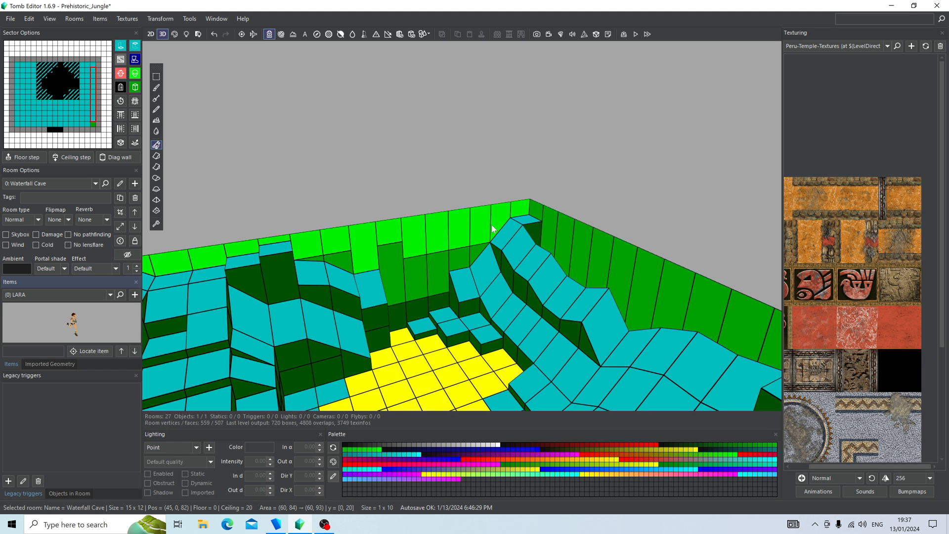
pyautogui.moveTo(491, 229); pyautogui.dragTo(460, 254, button='right')
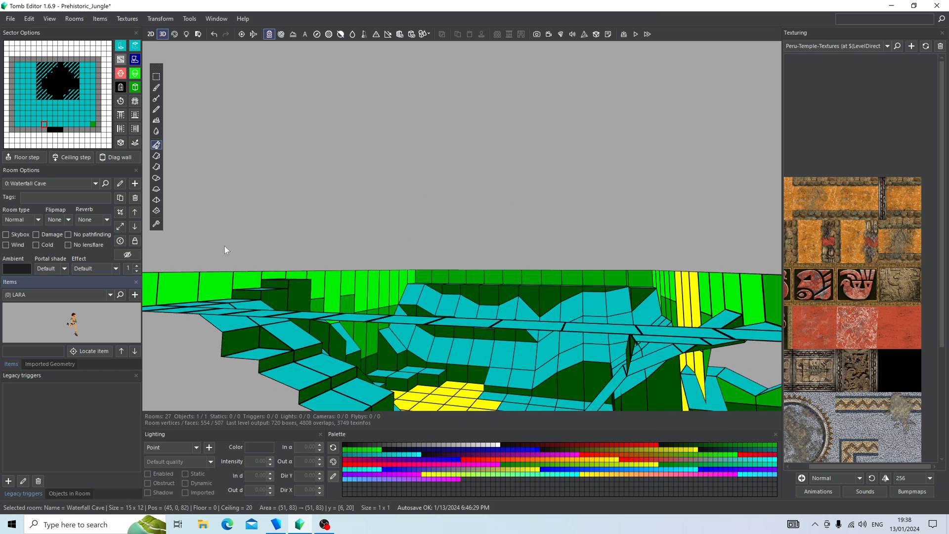
# Select all 15 x 12 sectors of Waterfall Cave and lower the whole ceiling
pyautogui.moveTo(92, 64); pyautogui.dragTo(16, 127)
pyautogui.moveTo(376, 316); pyautogui.dragTo(473, 266, button='right')
pyautogui.press('s')
pyautogui.press('s')
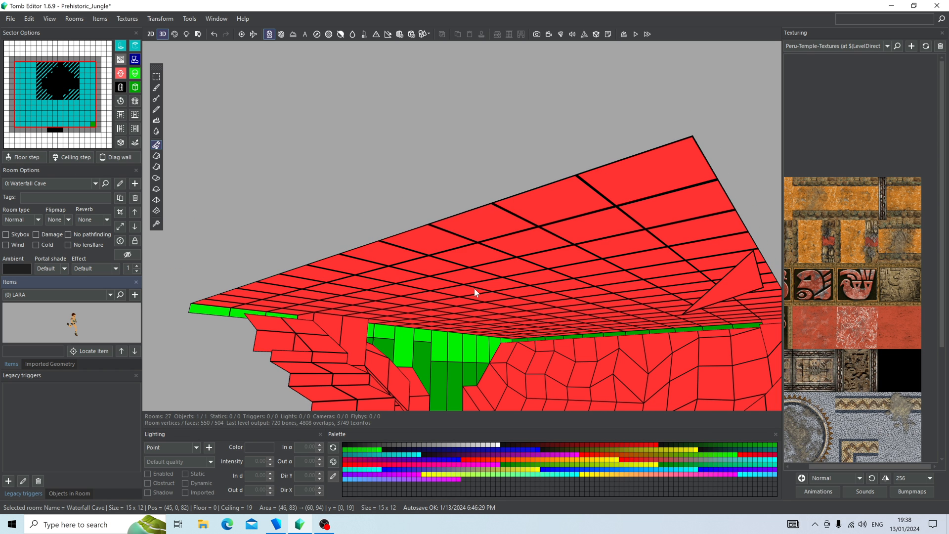
pyautogui.press('s')
pyautogui.moveTo(472, 301); pyautogui.dragTo(487, 372, button='right')
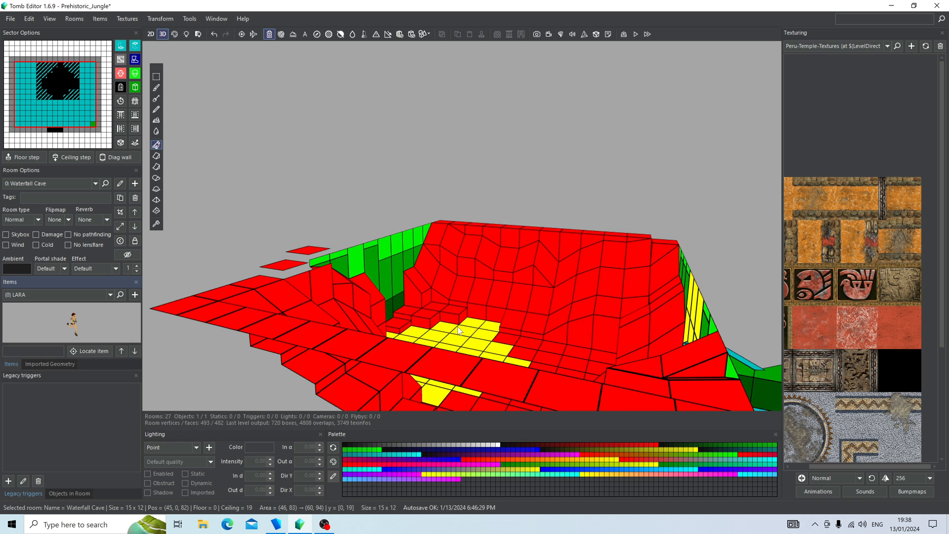
# Average the floor of the two protruding sectors at (49, 94) to (50, 94) beside the north wall
pyautogui.press('Escape')
pyautogui.moveTo(326, 256); pyautogui.dragTo(318, 282, button='right')
pyautogui.moveTo(317, 281); pyautogui.dragTo(289, 276)
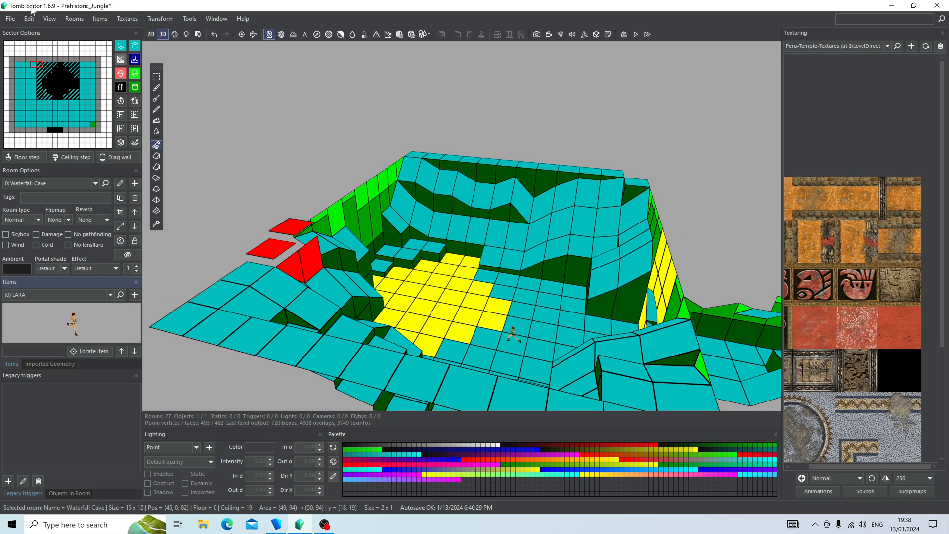
pyautogui.click(160, 18)
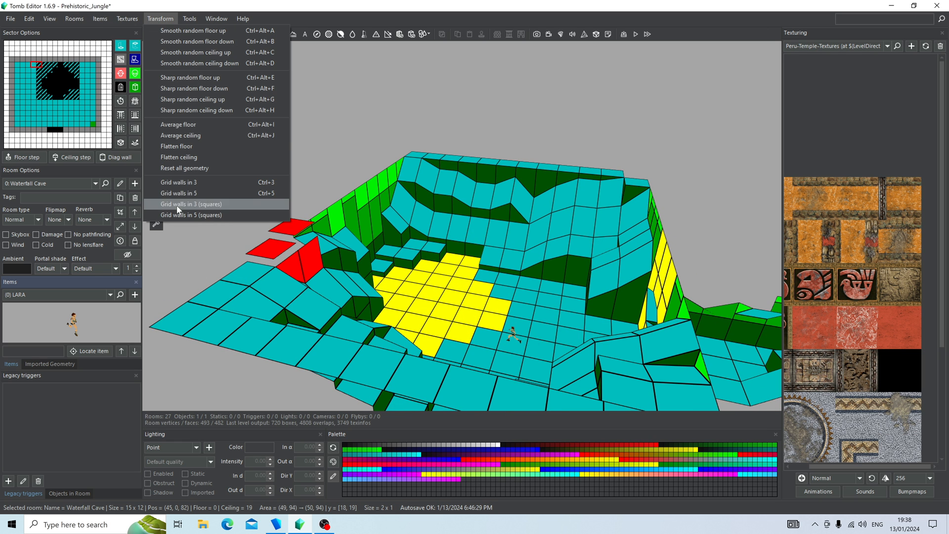
pyautogui.click(185, 126)
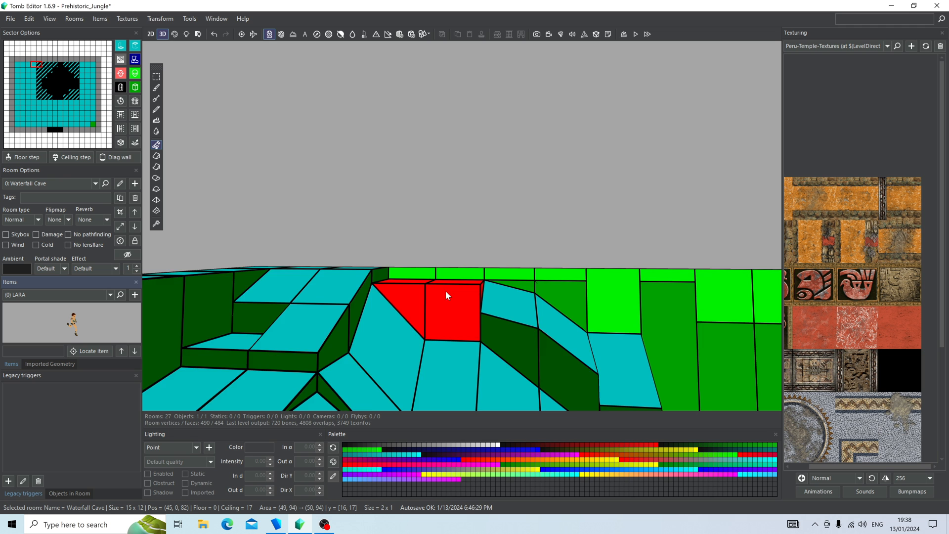
pyautogui.moveTo(445, 290); pyautogui.dragTo(361, 290, button='right')
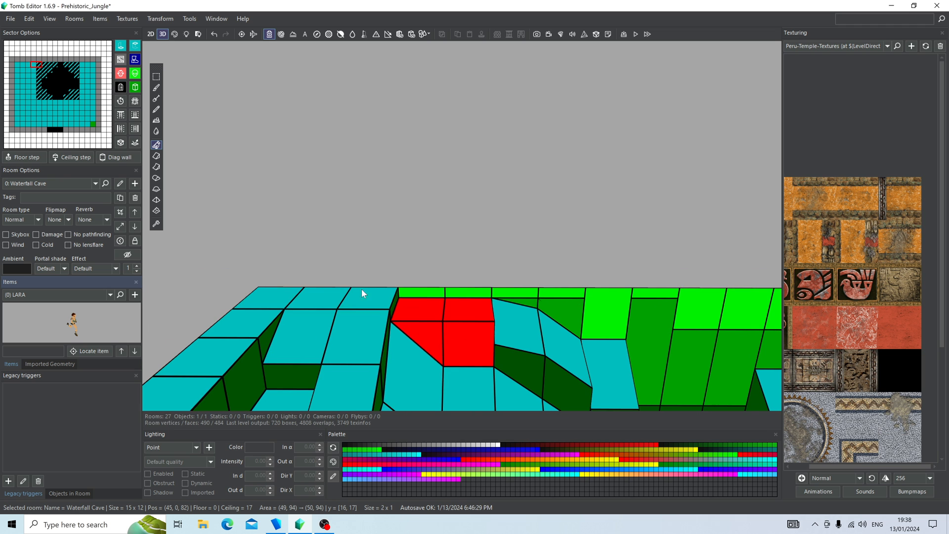
# Lower the floor of the high sectors neighbouring the averaged pair so they sit beneath the ceiling
pyautogui.moveTo(362, 293); pyautogui.dragTo(323, 299)
pyautogui.press('a')
pyautogui.click(354, 347)
pyautogui.moveTo(354, 346); pyautogui.dragTo(297, 346)
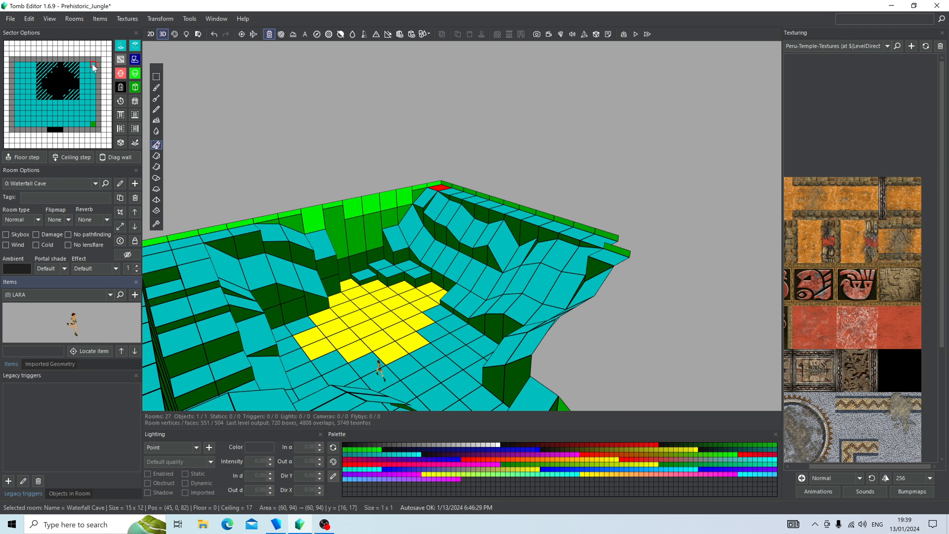
# Select all sectors of Waterfall Cave again and lower the ceiling to 16 clicks
pyautogui.moveTo(92, 63); pyautogui.dragTo(18, 125)
pyautogui.moveTo(408, 213); pyautogui.dragTo(315, 203, button='right')
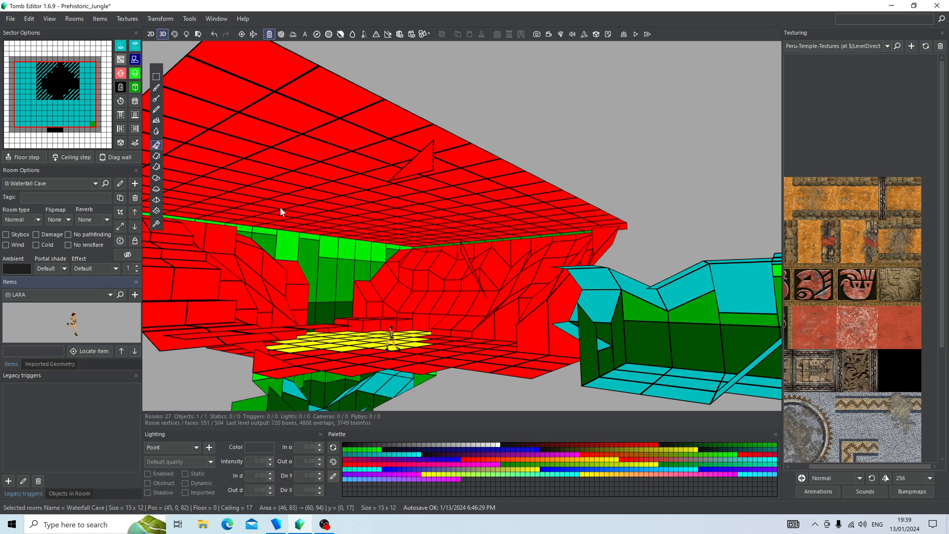
pyautogui.press('s')
pyautogui.moveTo(347, 171); pyautogui.dragTo(346, 203, button='right')
pyautogui.click(467, 145)
pyautogui.moveTo(468, 145); pyautogui.dragTo(546, 232, button='right')
# Switch to the Waterfall Cave (copy) room using the all-rooms display, then show it on its own
pyautogui.click(281, 35)
pyautogui.moveTo(425, 212); pyautogui.dragTo(300, 193, button='right')
pyautogui.doubleClick(257, 223)
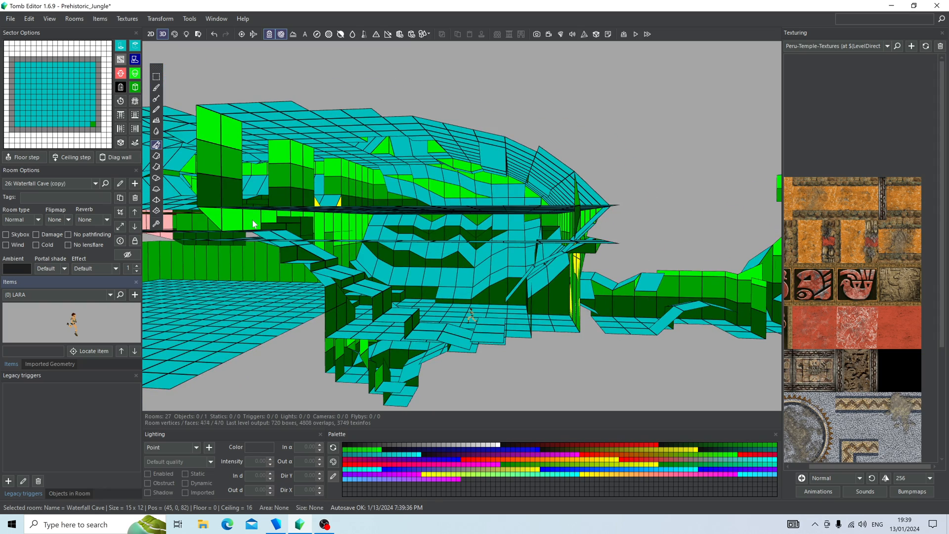
pyautogui.click(281, 34)
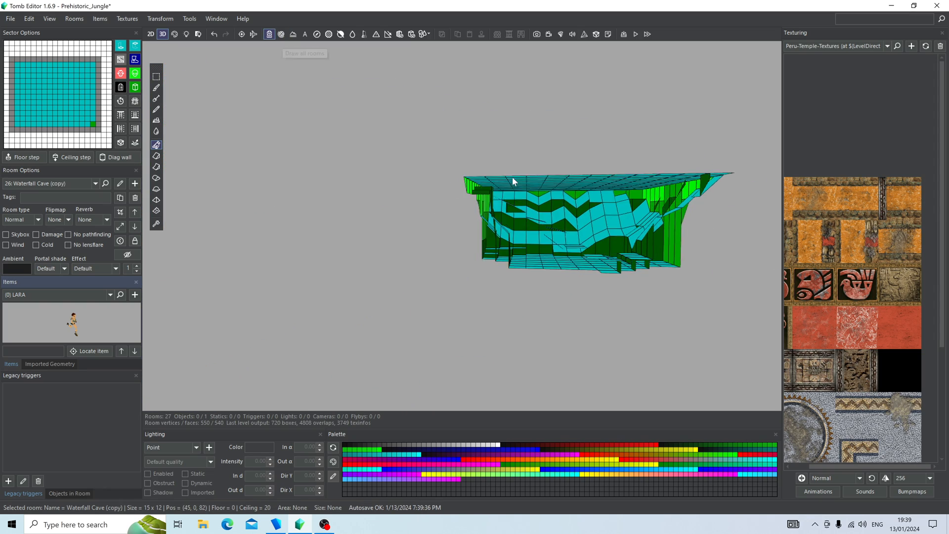
pyautogui.moveTo(512, 177); pyautogui.dragTo(524, 214, button='right')
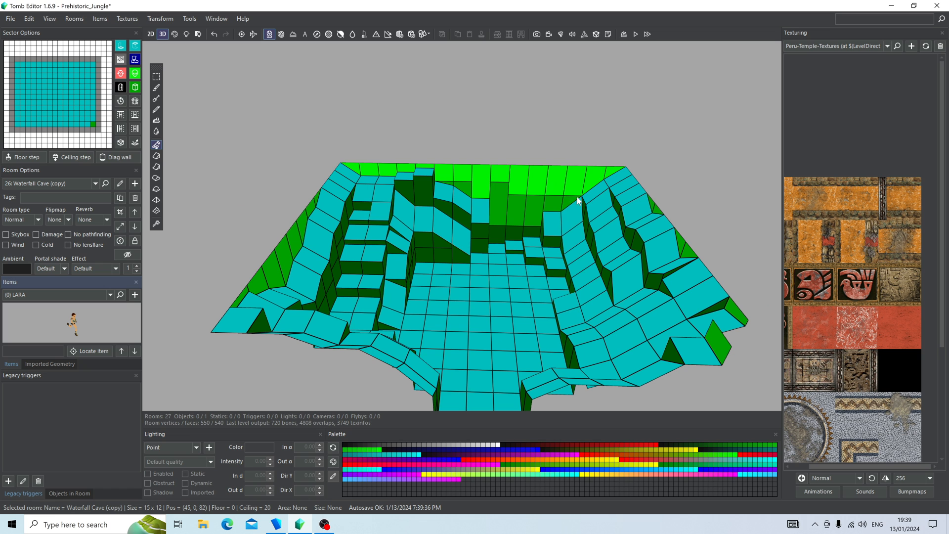
# Level the floor of the copy's inner 13 x 12 sectors at 16 clicks and compare it with the surrounding rooms
pyautogui.moveTo(593, 194); pyautogui.dragTo(286, 338)
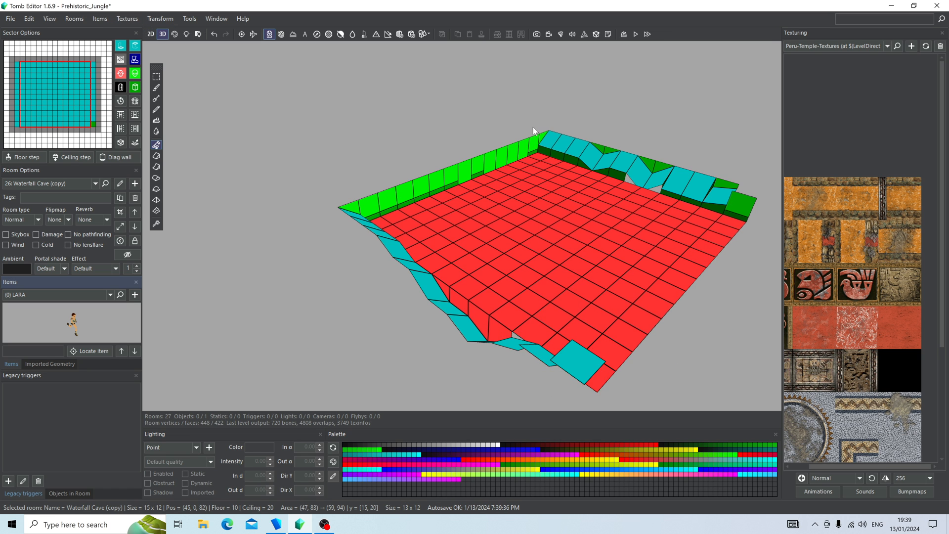
pyautogui.moveTo(533, 127); pyautogui.dragTo(532, 114, button='right')
pyautogui.moveTo(687, 212); pyautogui.dragTo(512, 198, button='right')
pyautogui.click(281, 34)
pyautogui.moveTo(499, 265); pyautogui.dragTo(601, 264, button='right')
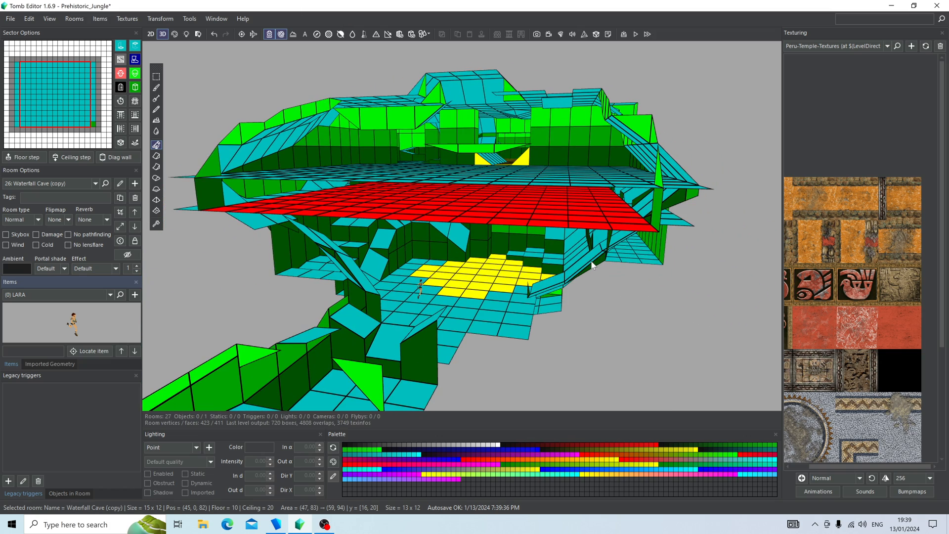
# Rename the copied room to Waterfall Cave_PoolEntry
pyautogui.click(120, 183)
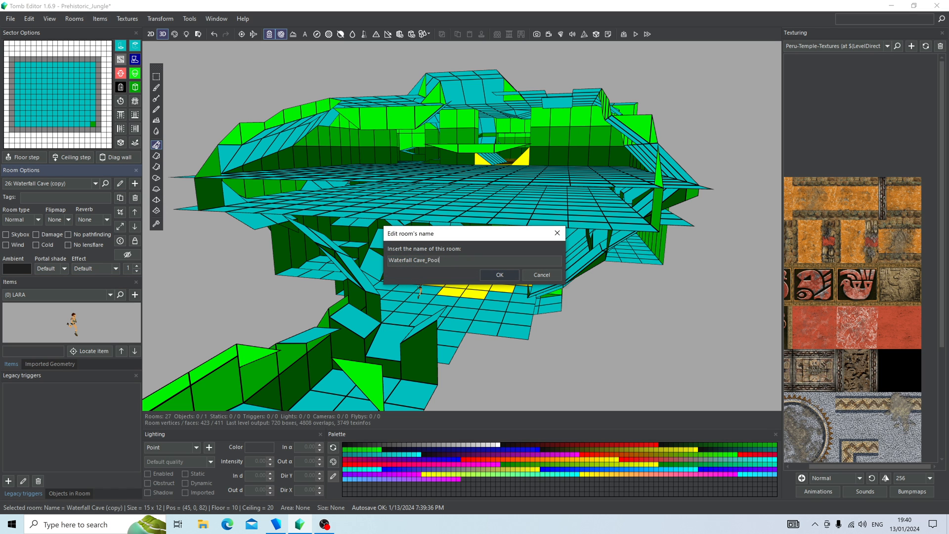
pyautogui.write('y')
pyautogui.press('Return')
# Create a floor portal across all 15 x 12 sectors of Waterfall Cave_PoolEntry, connecting it to Waterfall Cave
pyautogui.click(613, 173)
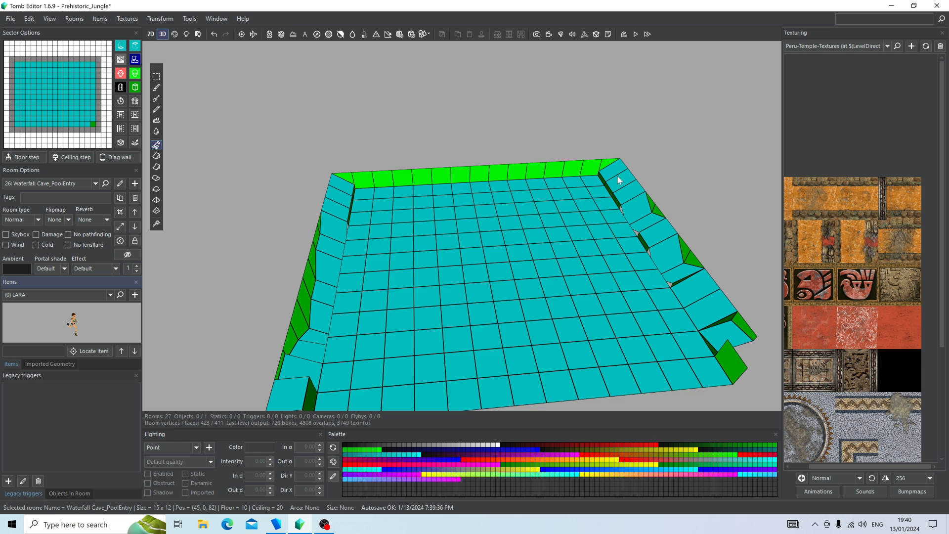
pyautogui.moveTo(613, 173); pyautogui.dragTo(297, 389)
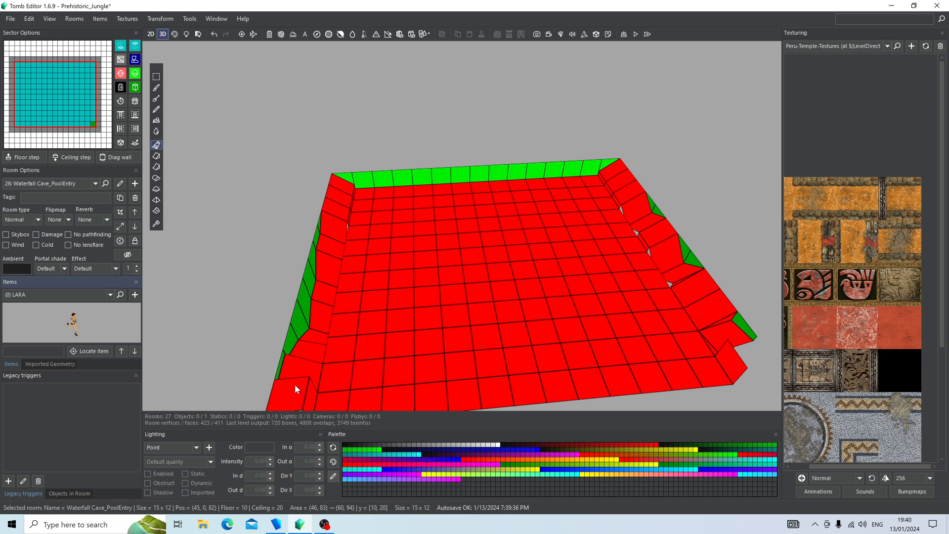
pyautogui.click(128, 75)
pyautogui.click(399, 230)
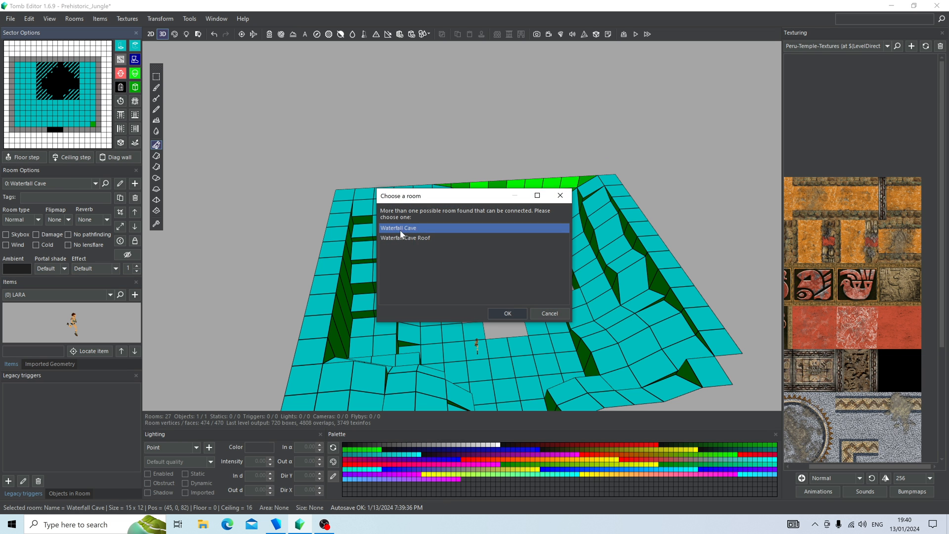
pyautogui.click(495, 310)
# Show the connected rooms, enter Waterfall Cave_PoolEntry and create a ceiling portal to Waterfall Cave Roof
pyautogui.click(271, 37)
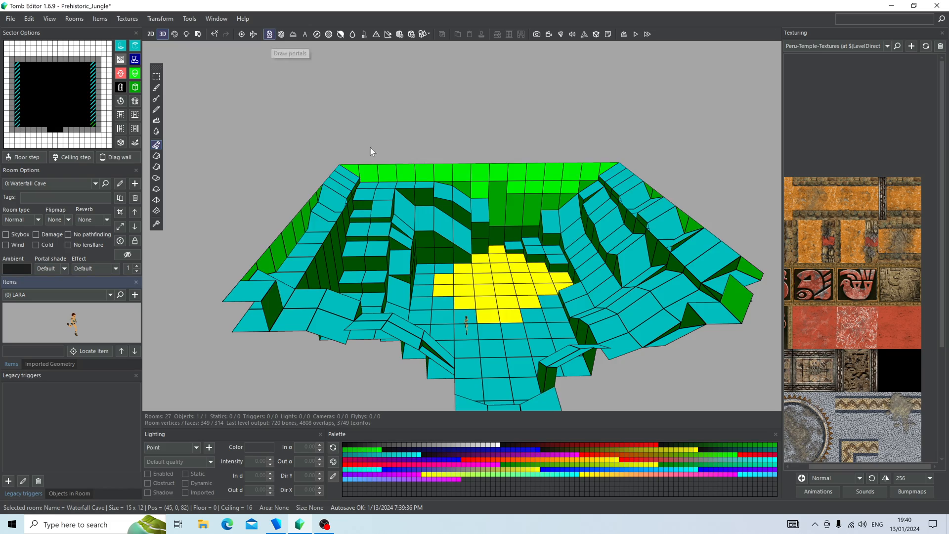
pyautogui.moveTo(370, 150)
pyautogui.mouseDown(button='right')
pyautogui.moveTo(354, 183)
pyautogui.moveTo(305, 113)
pyautogui.moveTo(402, 178)
pyautogui.moveTo(298, 182)
pyautogui.moveTo(294, 145)
pyautogui.moveTo(216, 229)
pyautogui.moveTo(385, 198)
pyautogui.moveTo(416, 176)
pyautogui.moveTo(395, 180)
pyautogui.mouseUp(button='right')
pyautogui.rightClick(48, 106)
pyautogui.click(48, 106)
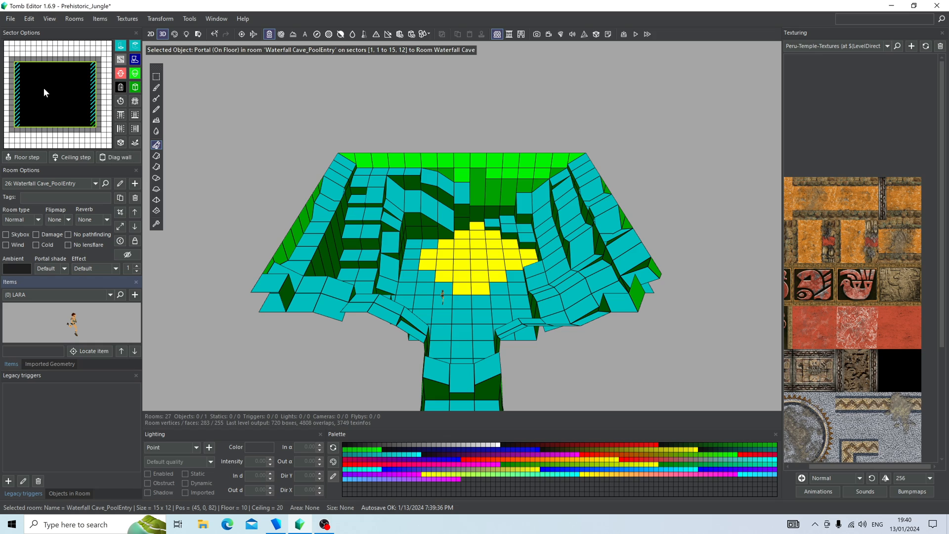
pyautogui.click(92, 133)
pyautogui.click(503, 314)
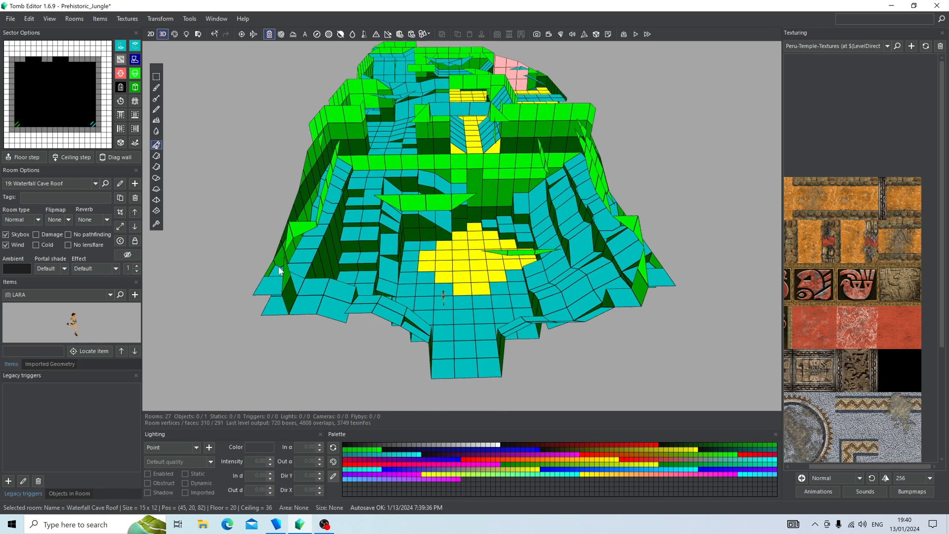
# In face editing, sample the brown rock texture beside the light patch on the pool entry wall and paint it across the patch
pyautogui.moveTo(278, 266); pyautogui.dragTo(403, 132, button='right')
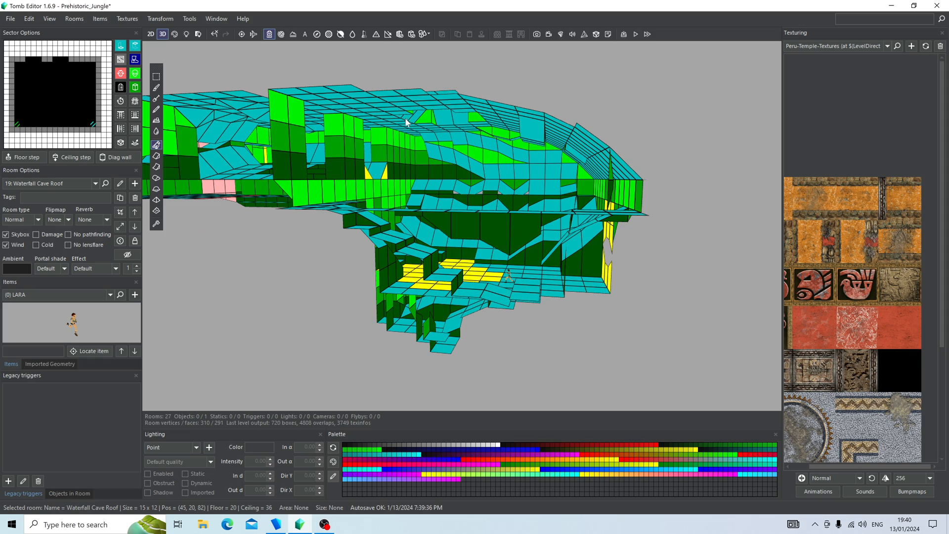
pyautogui.moveTo(453, 242); pyautogui.dragTo(492, 178, button='right')
pyautogui.scroll(5, 492, 178)
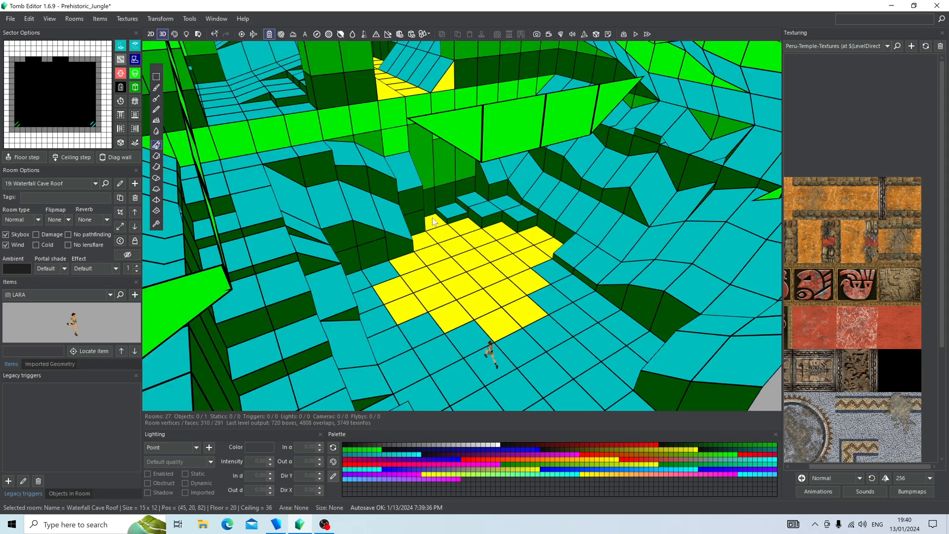
pyautogui.moveTo(433, 218); pyautogui.dragTo(371, 192, button='right')
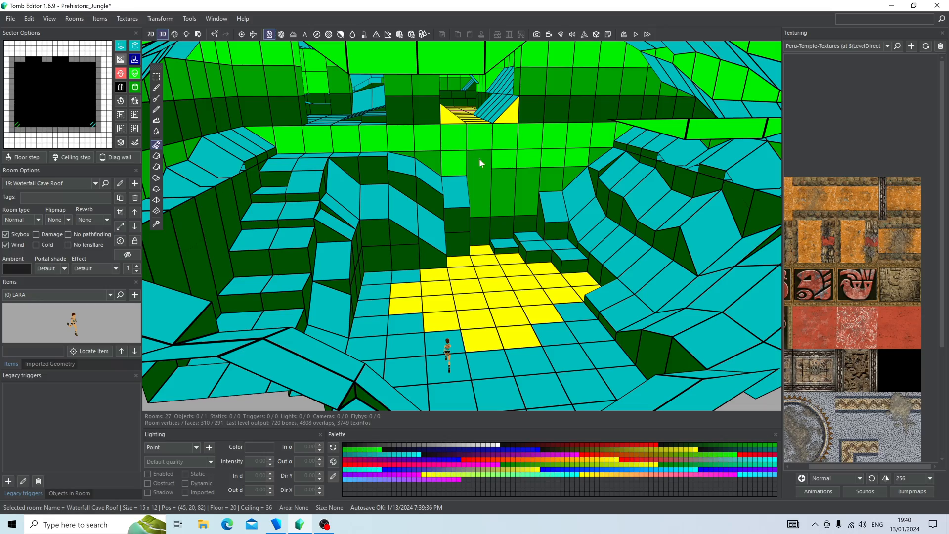
pyautogui.moveTo(476, 283); pyautogui.dragTo(445, 148, button='right')
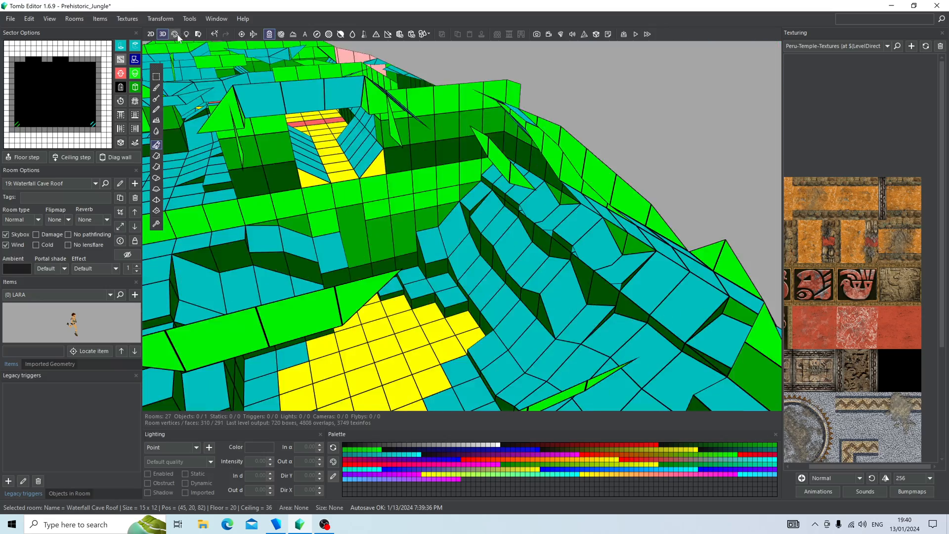
pyautogui.click(175, 34)
pyautogui.moveTo(346, 207); pyautogui.dragTo(385, 252, button='right')
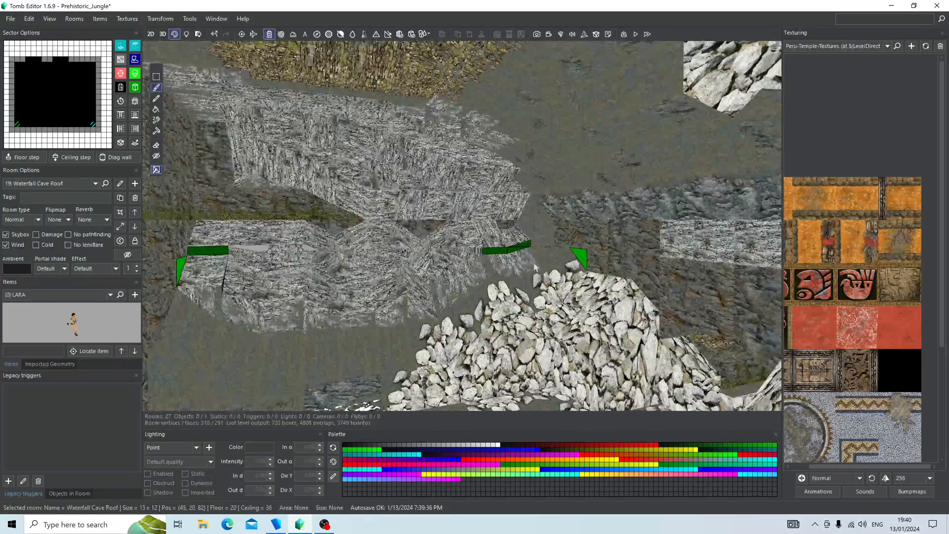
pyautogui.moveTo(692, 254); pyautogui.dragTo(497, 267, button='right')
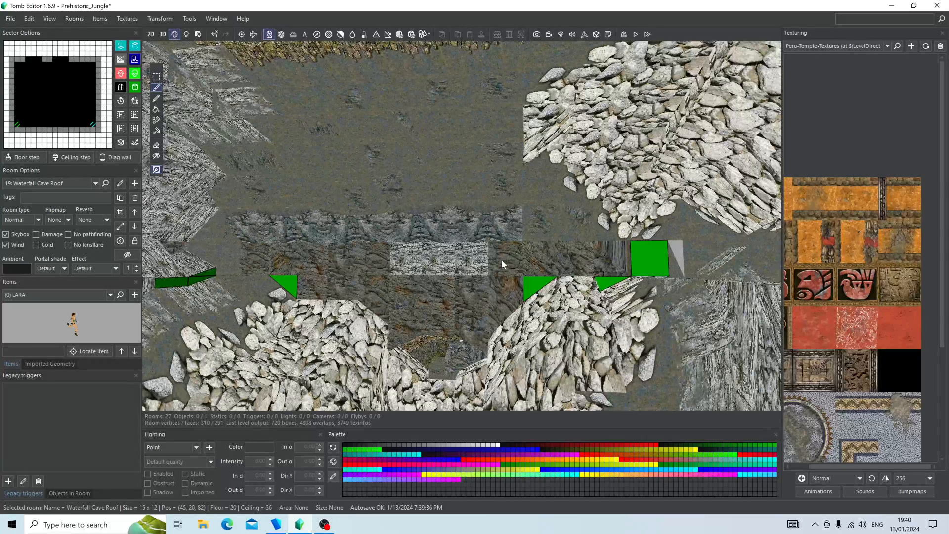
pyautogui.keyDown('alt'); pyautogui.click(502, 260); pyautogui.keyUp('alt')
pyautogui.moveTo(482, 260); pyautogui.dragTo(397, 262)
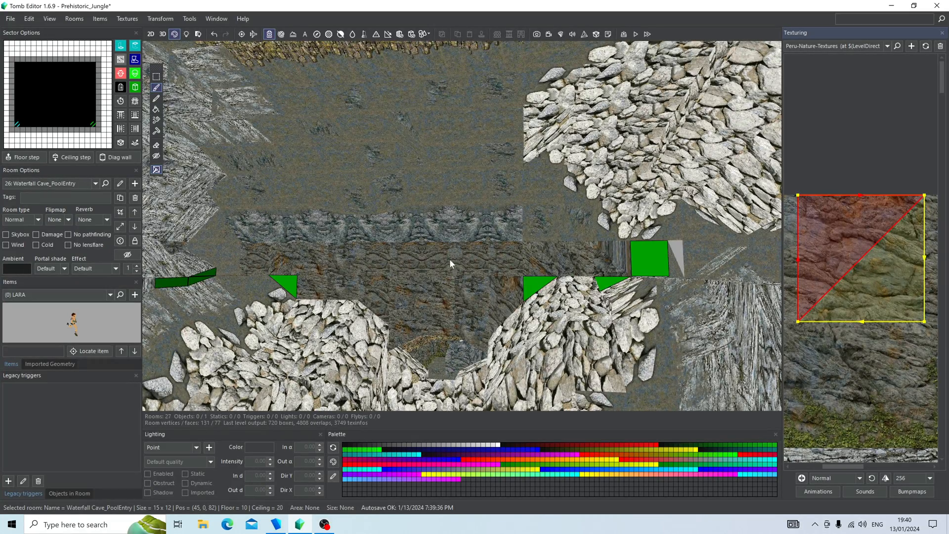
# Show the connected rooms around Waterfall Cave_PoolEntry and switch to Waterfall Cave
pyautogui.click(267, 36)
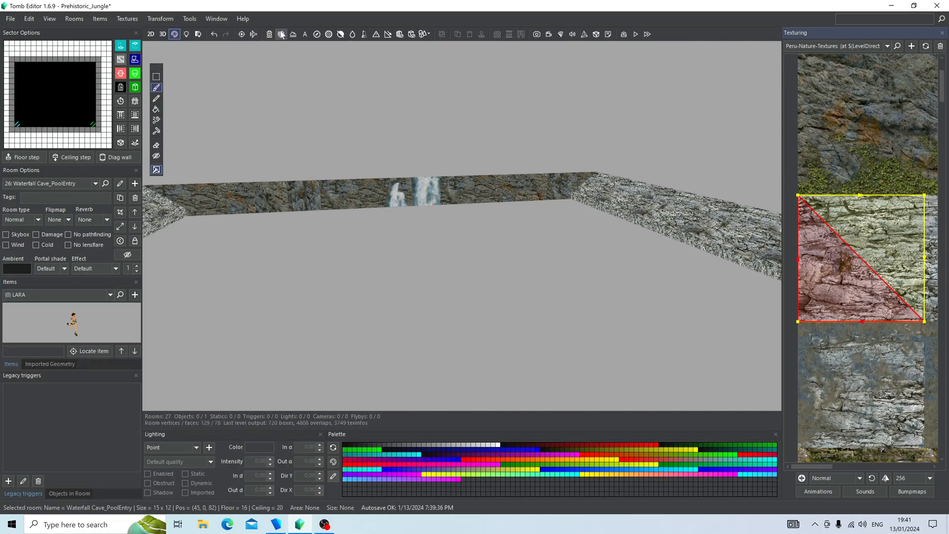
pyautogui.click(280, 33)
pyautogui.moveTo(452, 290); pyautogui.dragTo(540, 265, button='right')
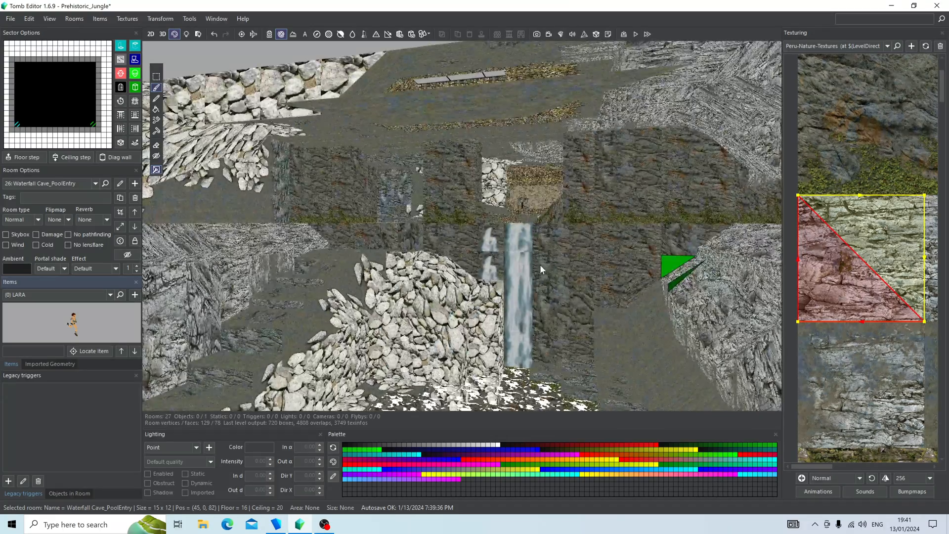
pyautogui.click(540, 264)
# Sample rock and stone textures from neighbouring faces and paint them over the untextured green triangles on Waterfall Cave's walls
pyautogui.keyDown('alt'); pyautogui.click(383, 146); pyautogui.keyUp('alt')
pyautogui.click(360, 146)
pyautogui.moveTo(360, 146)
pyautogui.mouseDown(button='right')
pyautogui.moveTo(473, 195)
pyautogui.moveTo(375, 197)
pyautogui.mouseUp(button='right')
pyautogui.keyDown('alt'); pyautogui.click(374, 195); pyautogui.keyUp('alt')
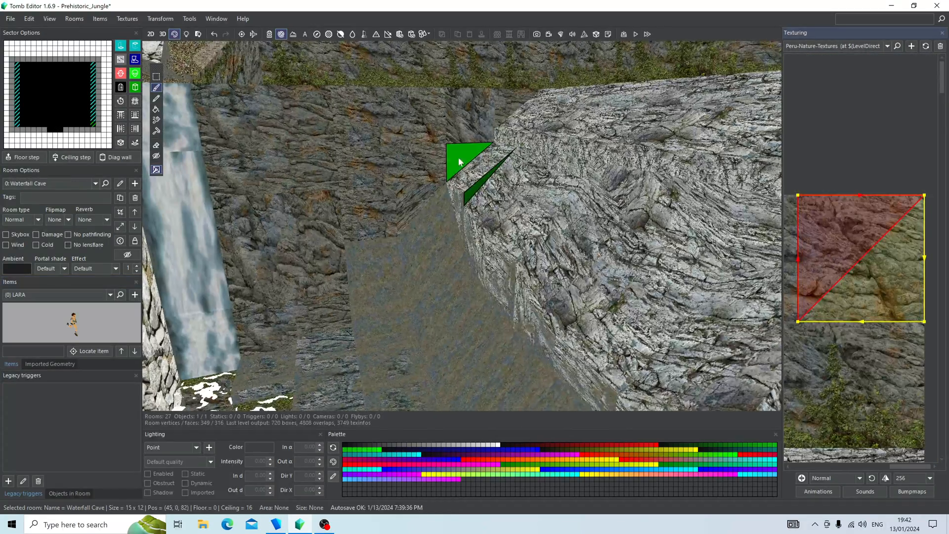
pyautogui.moveTo(477, 191)
pyautogui.mouseDown(button='right')
pyautogui.moveTo(571, 220)
pyautogui.moveTo(511, 175)
pyautogui.mouseUp(button='right')
pyautogui.keyDown('alt'); pyautogui.click(490, 194); pyautogui.keyUp('alt')
pyautogui.click(478, 188)
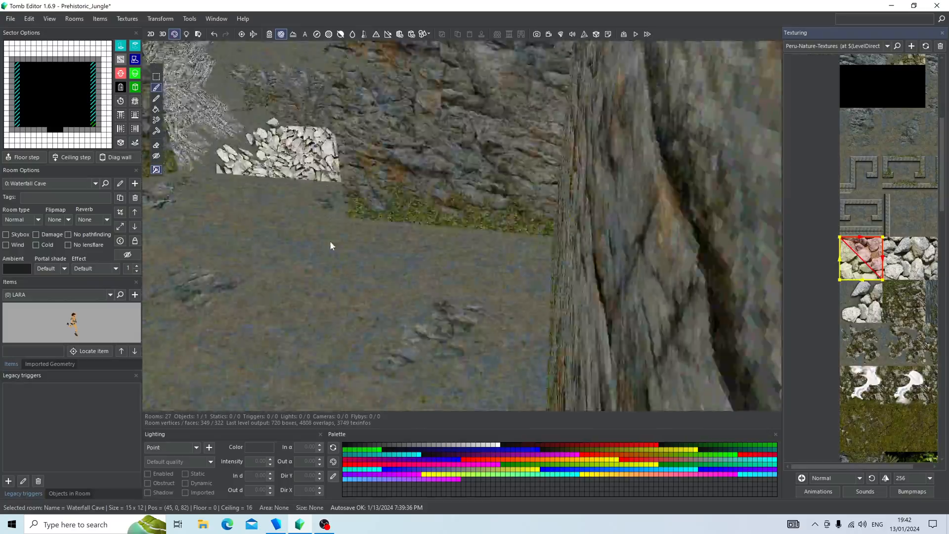
pyautogui.moveTo(330, 241); pyautogui.dragTo(497, 260, button='right')
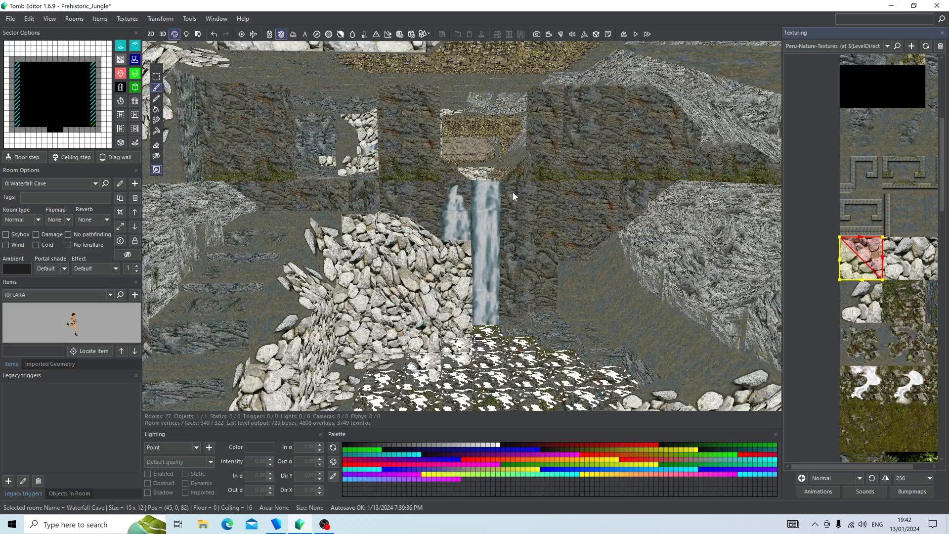
# In geometry mode, create a wall portal to Room 25 on the Waterfall Cave wall sector behind the waterfall
pyautogui.moveTo(513, 193); pyautogui.dragTo(428, 221, button='right')
pyautogui.click(47, 183)
pyautogui.click(47, 182)
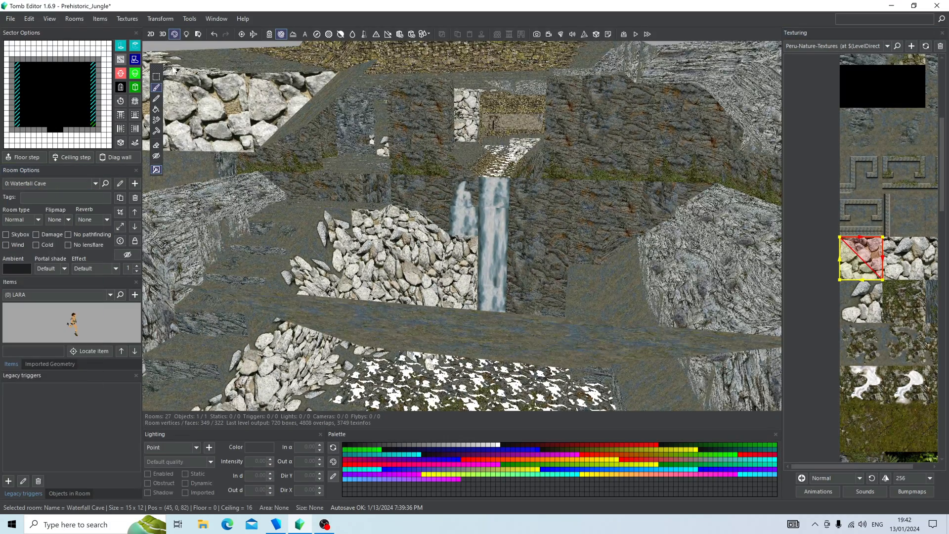
pyautogui.click(162, 34)
pyautogui.moveTo(221, 224); pyautogui.dragTo(447, 291, button='right')
pyautogui.click(489, 302)
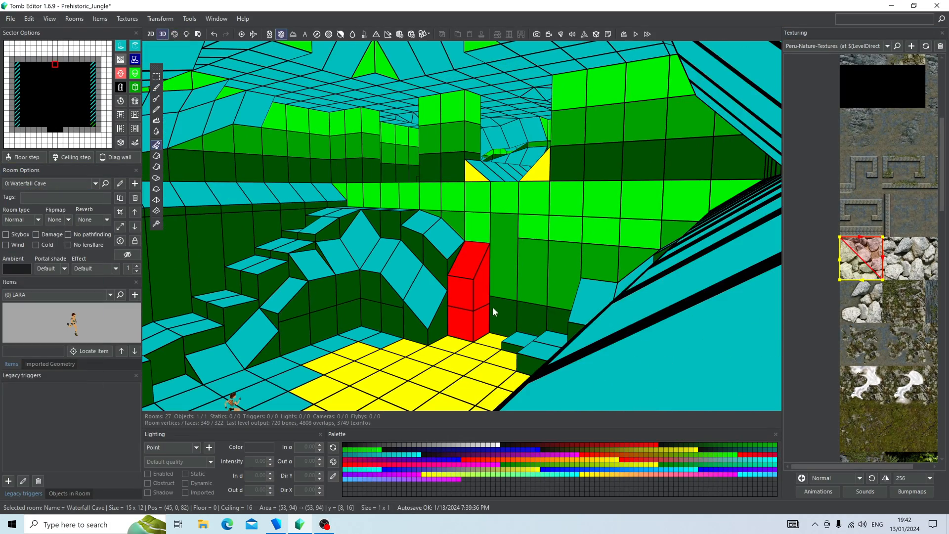
pyautogui.click(125, 92)
pyautogui.click(385, 248)
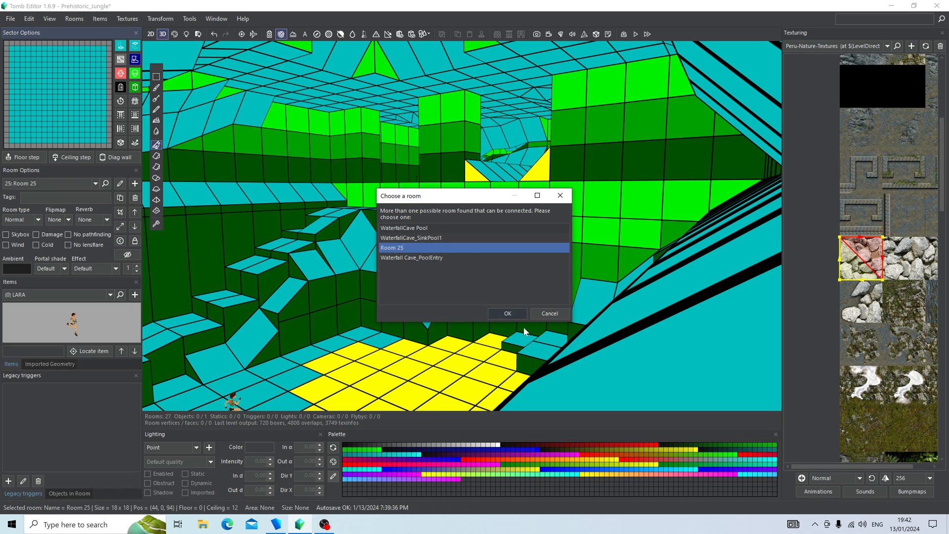
pyautogui.click(507, 314)
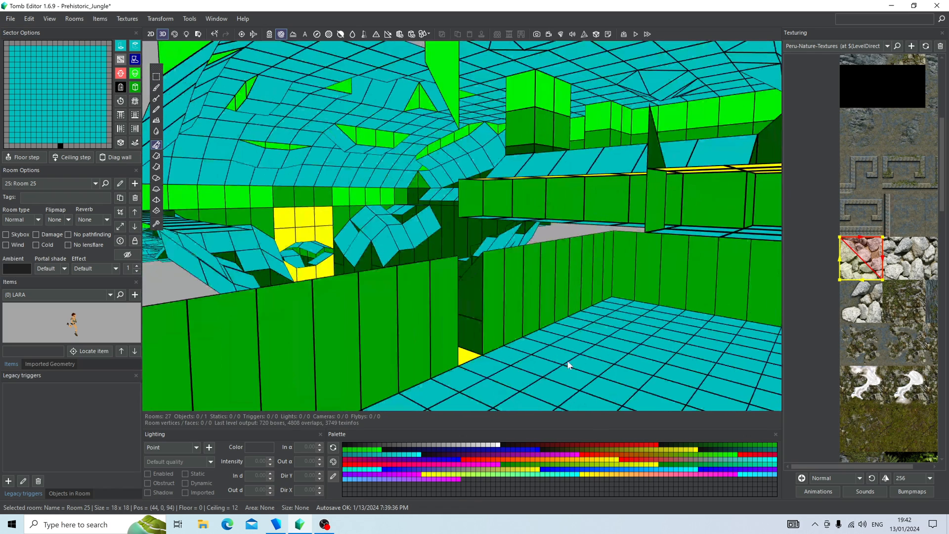
# Rename Room 25 to EntryToQualopecTomb
pyautogui.click(569, 365)
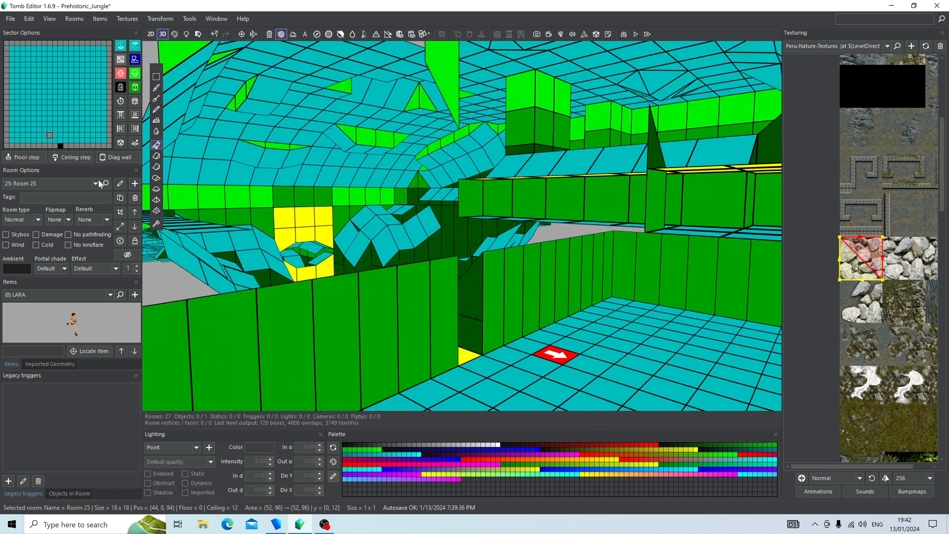
pyautogui.click(121, 183)
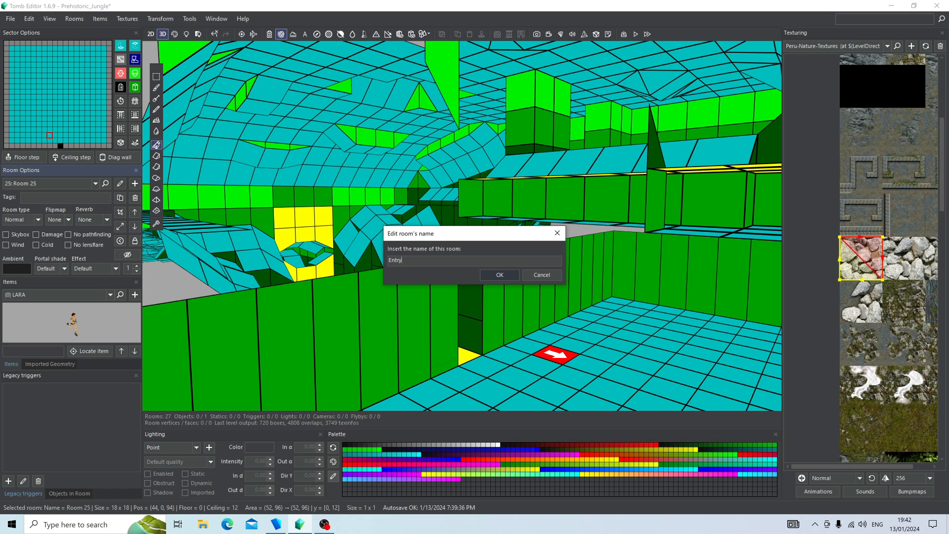
pyautogui.write('EntryToQualopecTomb')
pyautogui.press('Return')
# Enter Waterfall Cave_PoolEntry and create a portal to WaterfallCave_SinkPool1 on the wall sector above the waterfall opening
pyautogui.doubleClick(496, 188)
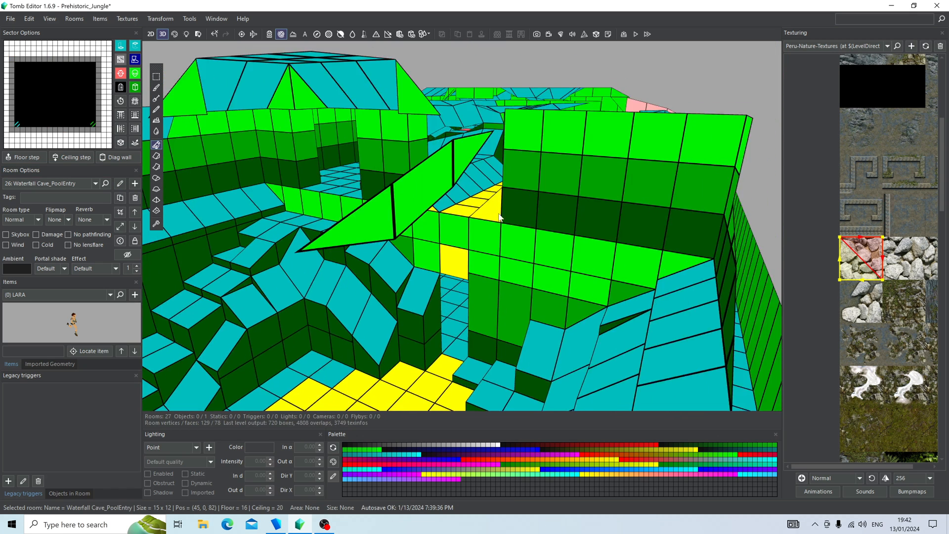
pyautogui.click(281, 34)
pyautogui.moveTo(445, 238); pyautogui.dragTo(359, 12, button='right')
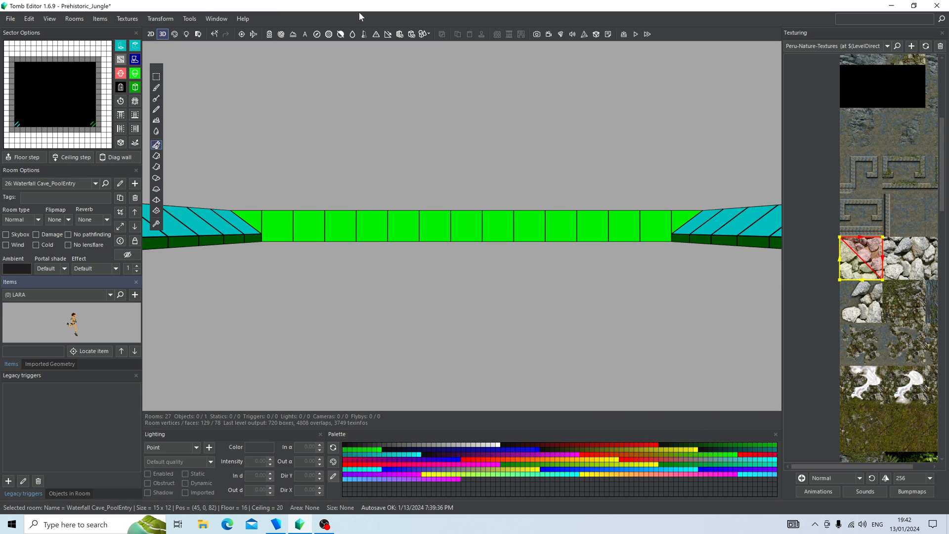
pyautogui.click(280, 35)
pyautogui.moveTo(452, 228); pyautogui.dragTo(439, 267, button='right')
pyautogui.click(532, 225)
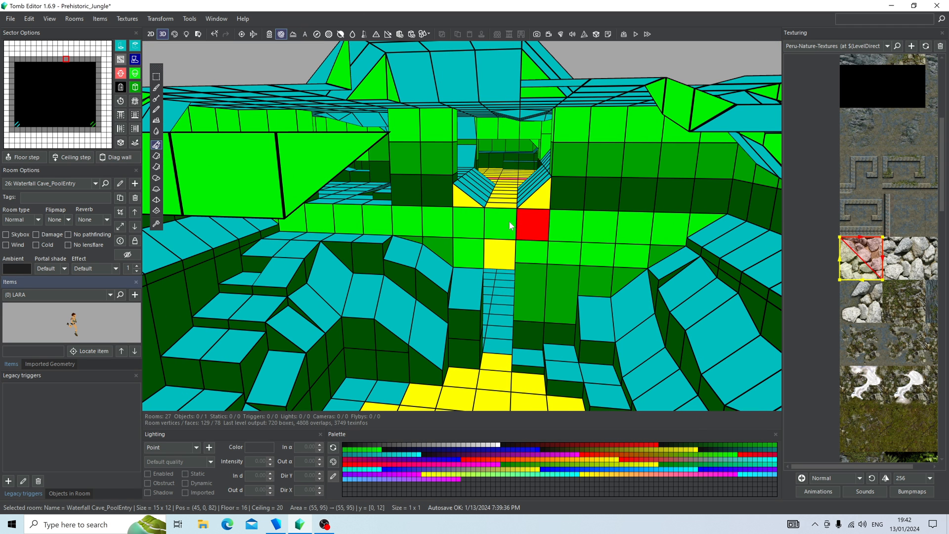
pyautogui.click(497, 222)
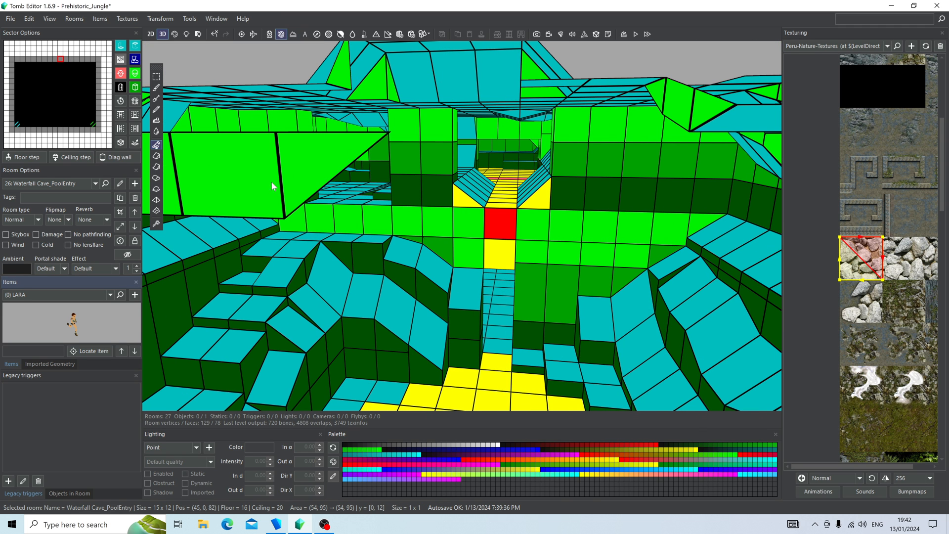
pyautogui.click(120, 90)
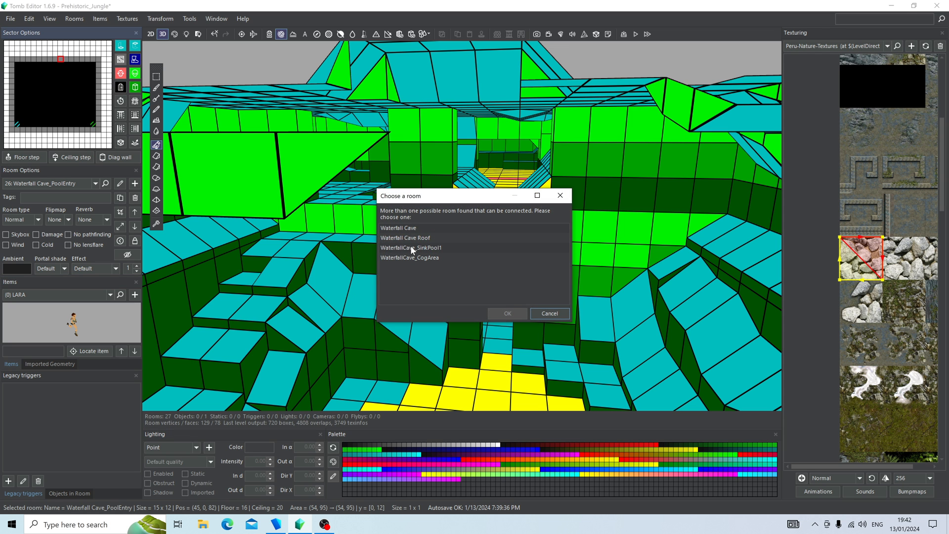
pyautogui.click(410, 247)
pyautogui.click(507, 313)
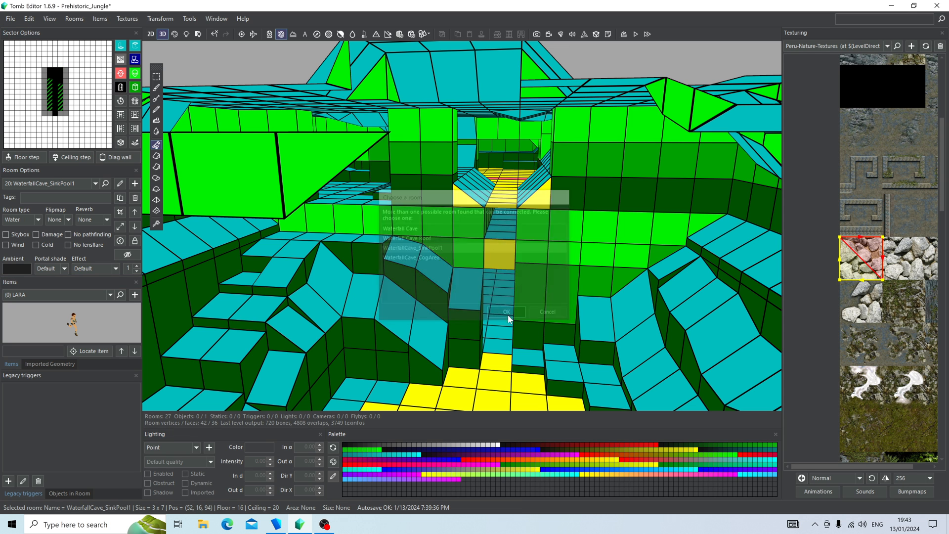
# Return to Waterfall Cave_PoolEntry and make its portal to WaterfallCave_SinkPool1 textured and traversable
pyautogui.doubleClick(522, 231)
pyautogui.click(56, 55)
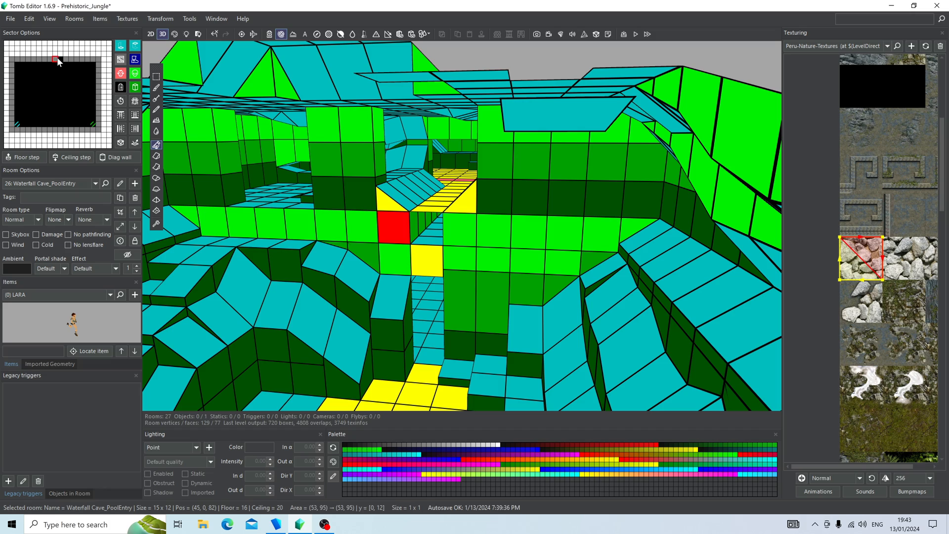
pyautogui.click(59, 58)
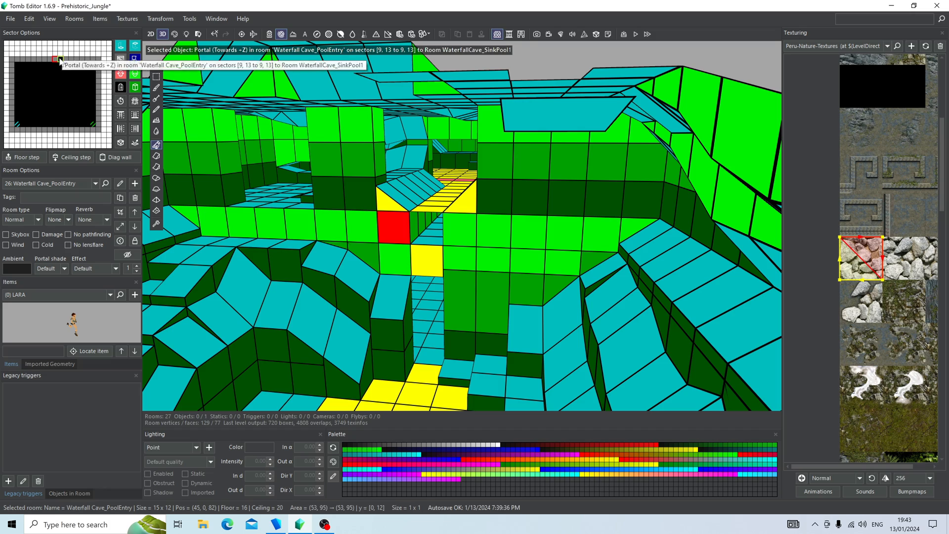
pyautogui.click(522, 35)
# In face editing, sample the falling water texture and paint it down the opening below in Waterfall Cave
pyautogui.click(175, 34)
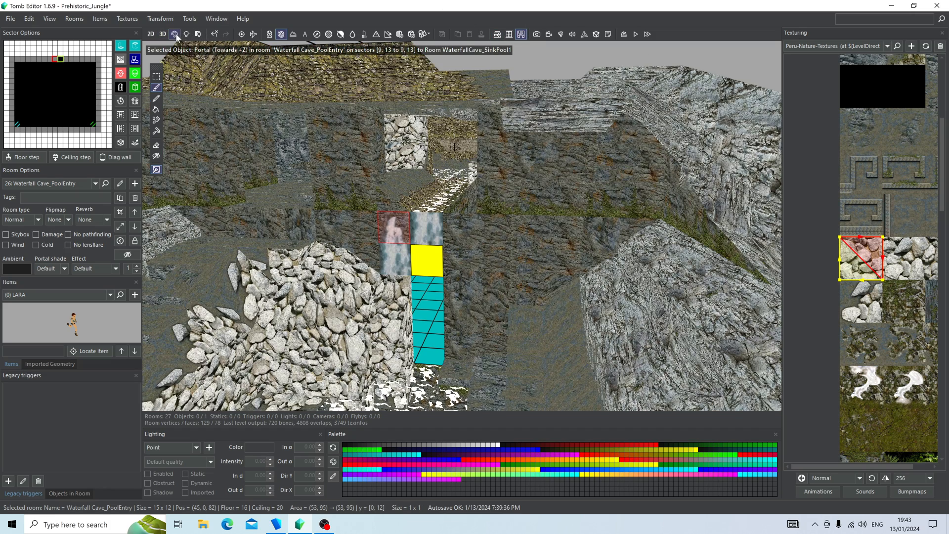
pyautogui.moveTo(405, 247); pyautogui.dragTo(434, 223, button='right')
pyautogui.press('Escape')
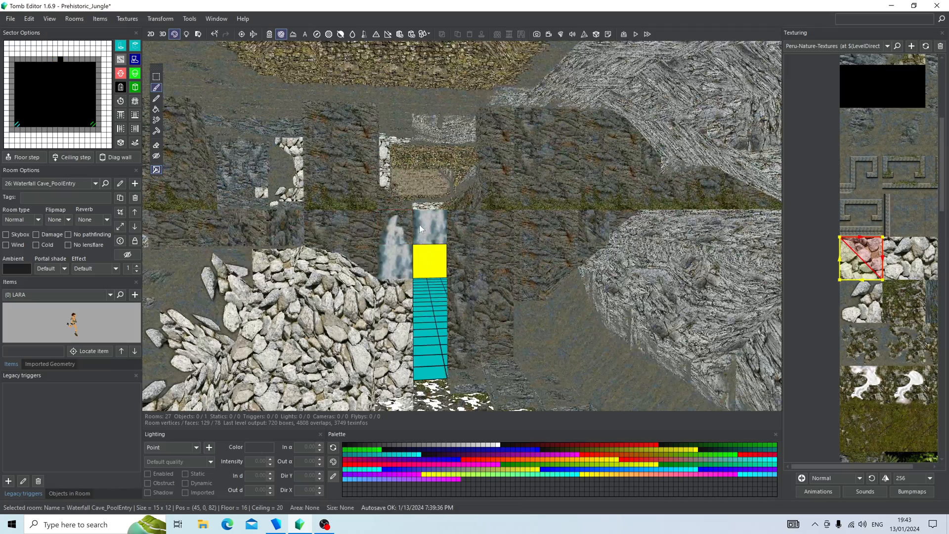
pyautogui.keyDown('alt'); pyautogui.click(419, 225); pyautogui.keyUp('alt')
pyautogui.click(431, 266)
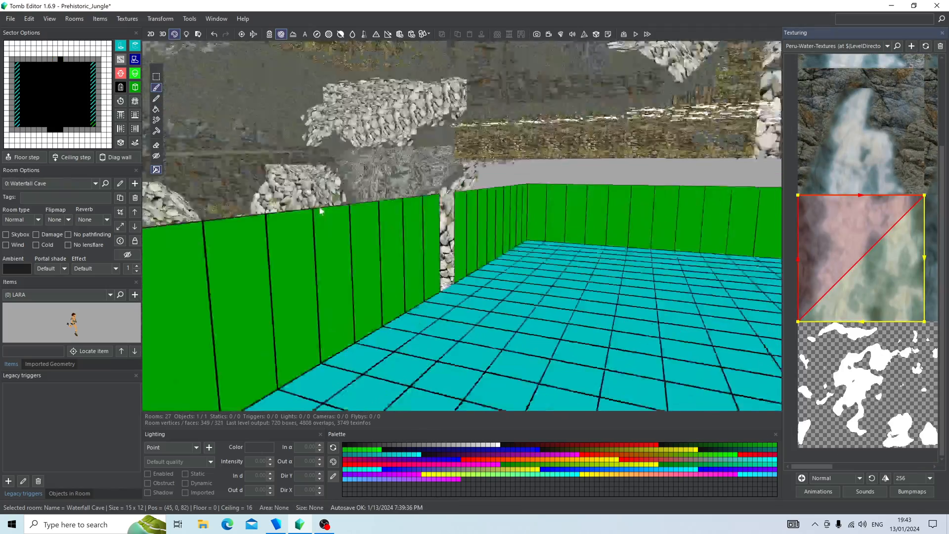
# Crop EntryToQualopecTomb to a 2 x 4 sector area beside the portal to Waterfall Cave
pyautogui.click(486, 310)
pyautogui.moveTo(59, 143); pyautogui.dragTo(66, 123)
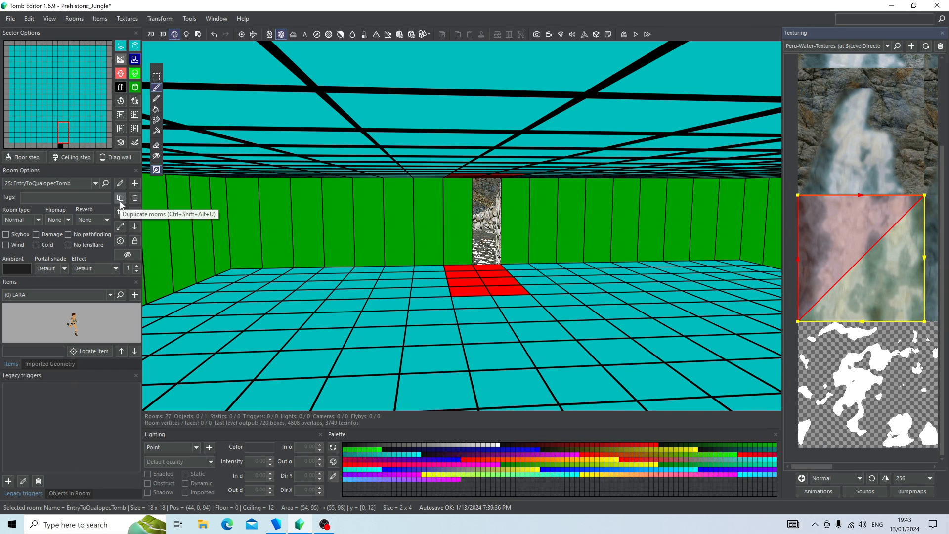
pyautogui.click(120, 212)
pyautogui.click(527, 331)
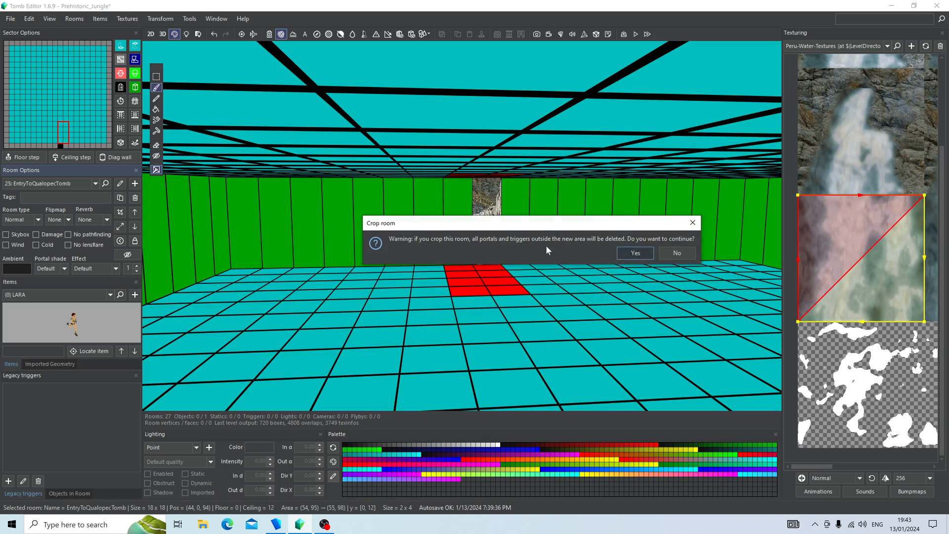
pyautogui.click(635, 257)
pyautogui.hotkey('ctrl', 'z')
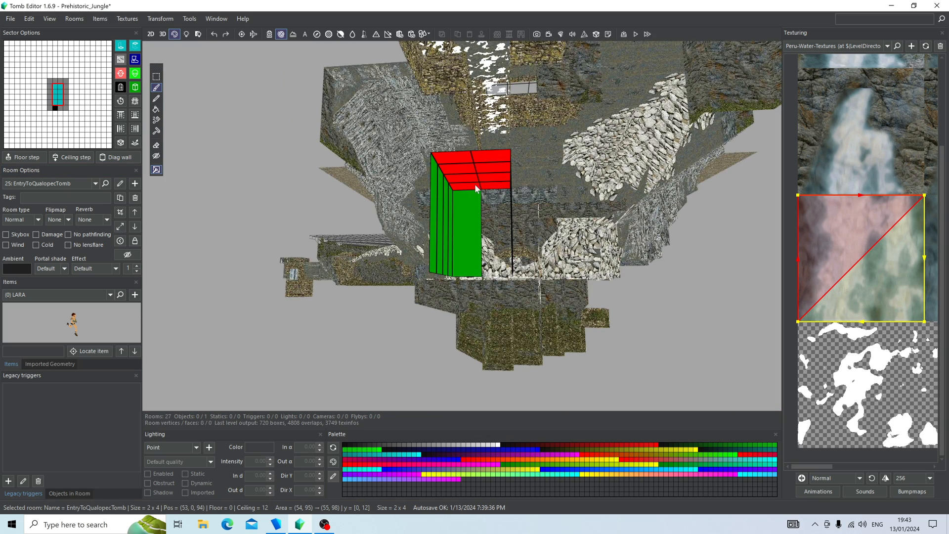
# Lower the ceiling of EntryToQualopecTomb to 4 and turn a 1 x 3 strip of its floor sectors into walls
pyautogui.click(163, 34)
pyautogui.moveTo(452, 165); pyautogui.dragTo(472, 249)
pyautogui.moveTo(472, 249); pyautogui.dragTo(454, 258, button='right')
pyautogui.press('Escape')
pyautogui.moveTo(505, 289); pyautogui.dragTo(434, 302)
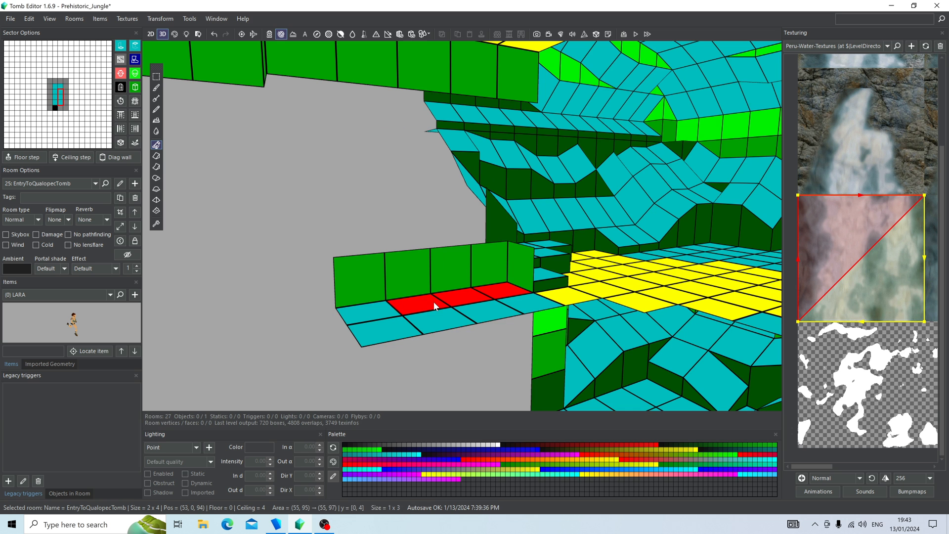
pyautogui.click(135, 87)
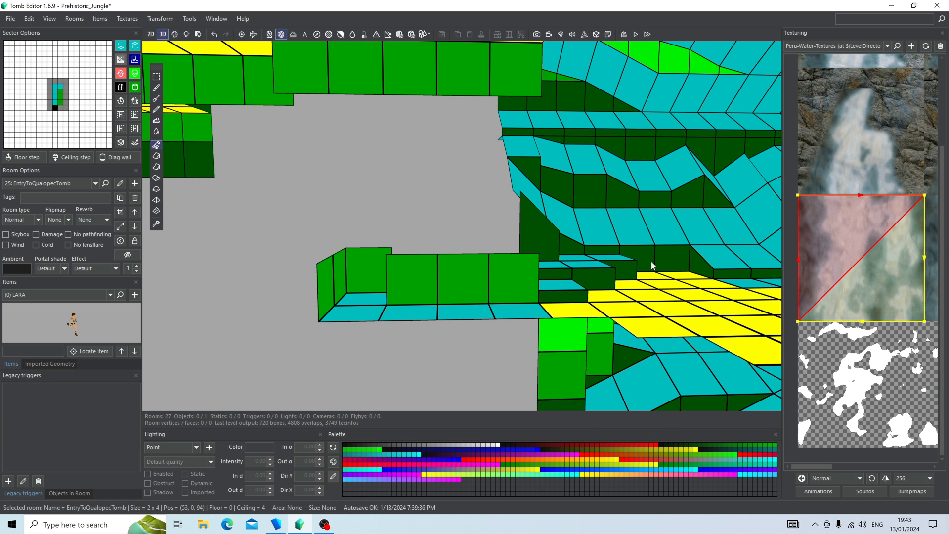
# Texture the faces of EntryToQualopecTomb with the mossy stone brick from Peru-Nature-Textures
pyautogui.press('F3')
pyautogui.click(840, 245)
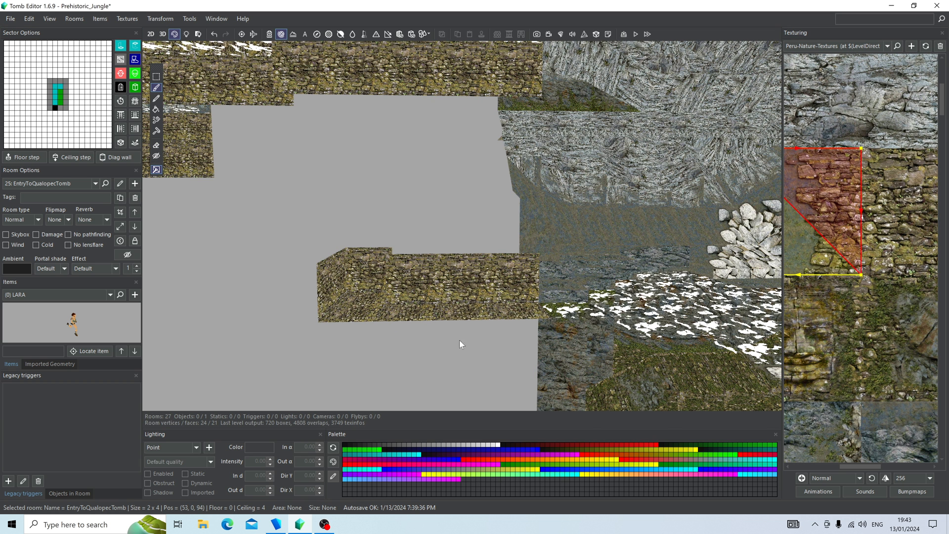
pyautogui.click(515, 302)
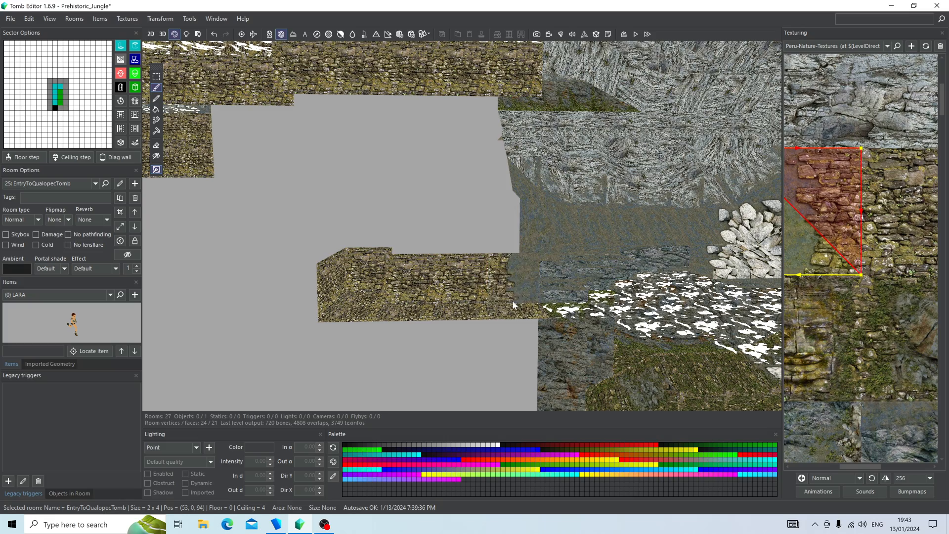
pyautogui.click(512, 301)
# Isolate Waterfall Cave and make its portal to EntryToQualopecTomb textured and traversable
pyautogui.moveTo(516, 310); pyautogui.dragTo(503, 238, button='right')
pyautogui.click(505, 228)
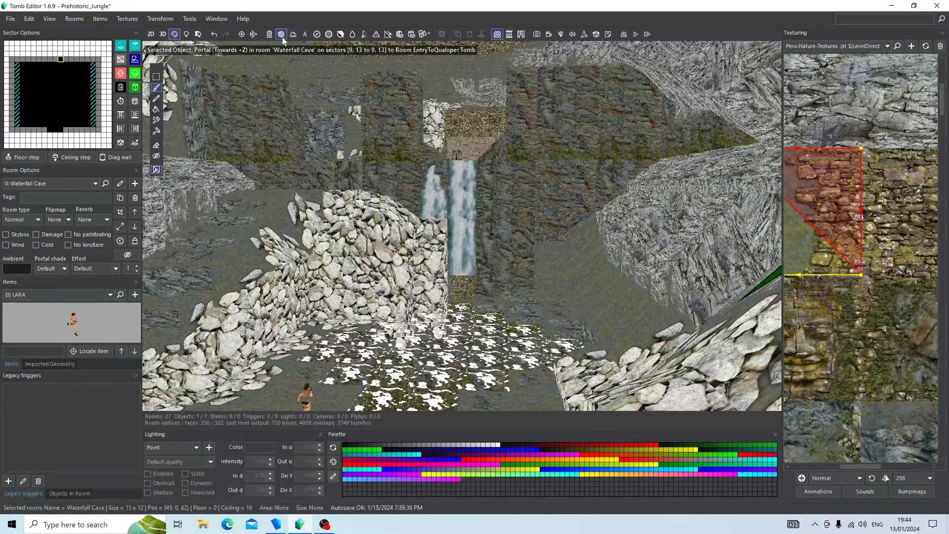
pyautogui.click(282, 34)
pyautogui.click(77, 59)
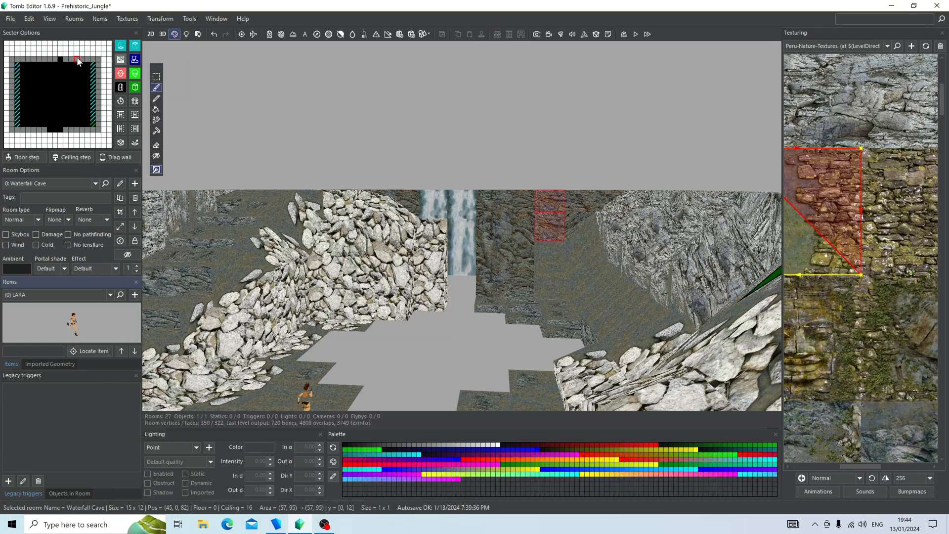
pyautogui.click(64, 58)
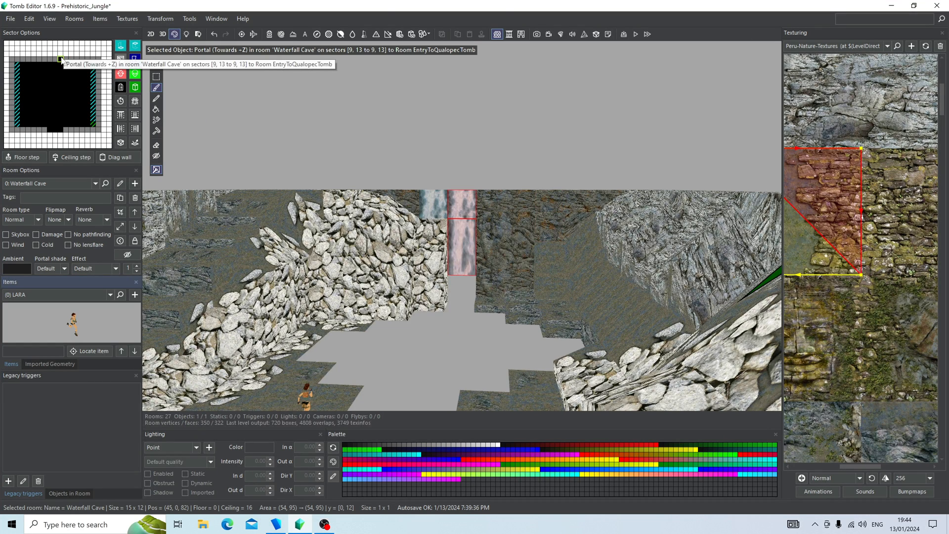
pyautogui.click(510, 34)
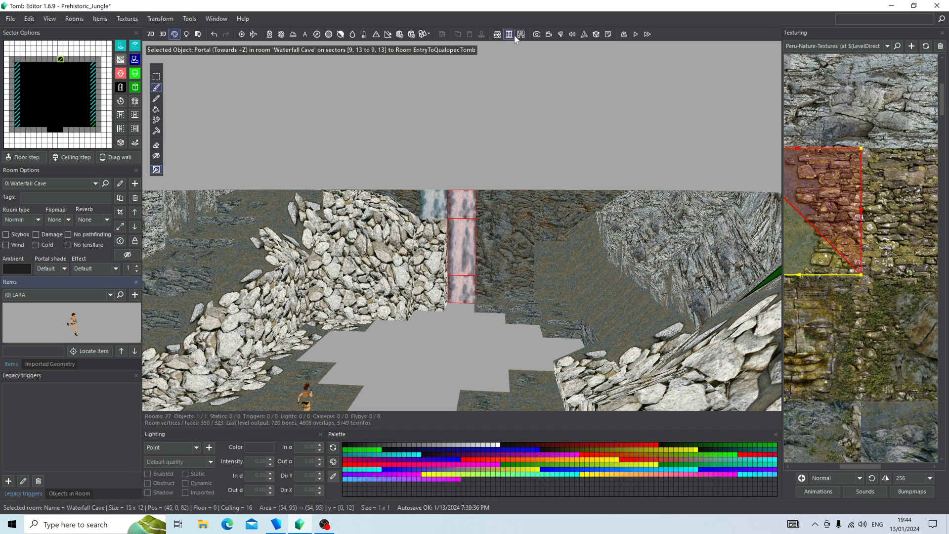
pyautogui.click(494, 38)
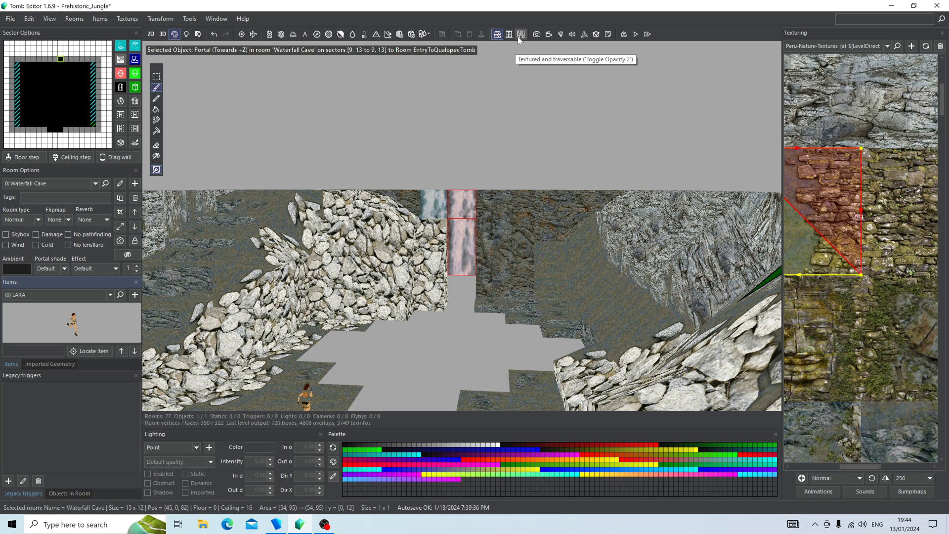
pyautogui.moveTo(488, 161); pyautogui.dragTo(309, 218, button='right')
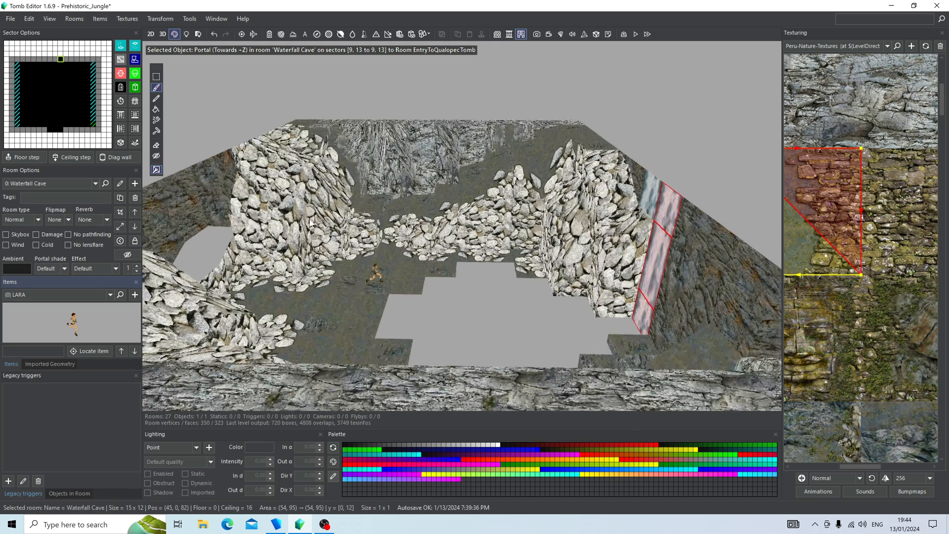
# Show all connected rooms again and turn the single ledge sector below the cave's rim in Waterfall Cave into a diagonal wall
pyautogui.scroll(-3, 309, 219)
pyautogui.click(280, 34)
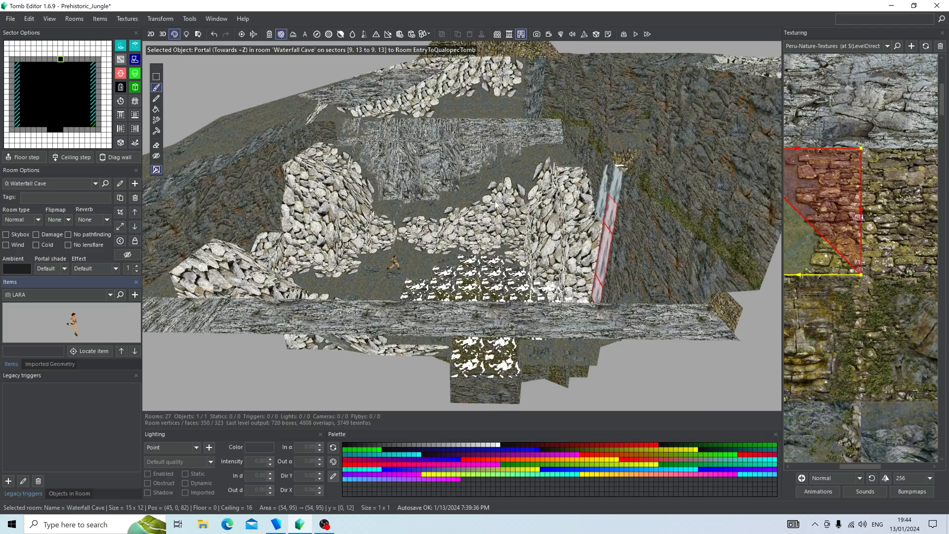
pyautogui.moveTo(494, 202); pyautogui.dragTo(689, 182, button='right')
pyautogui.scroll(2, 475, 219)
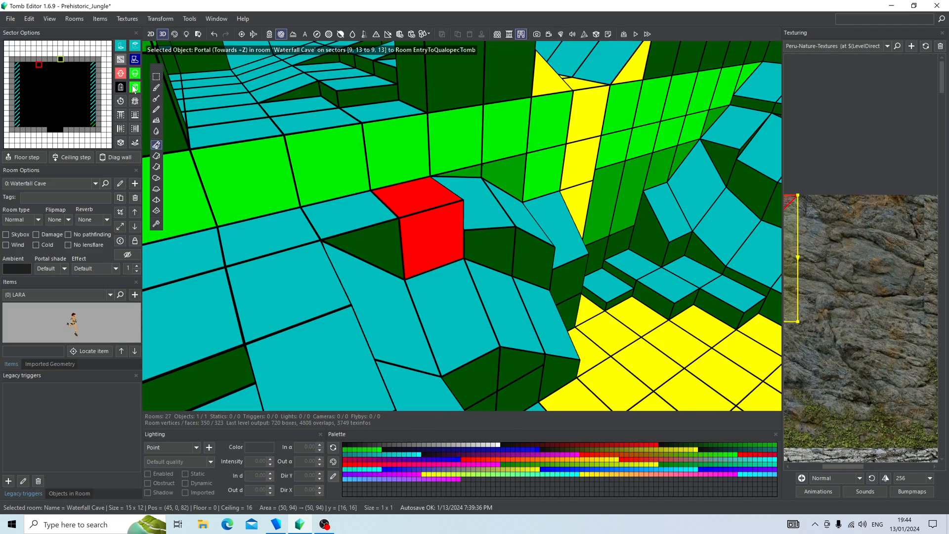
pyautogui.click(133, 89)
pyautogui.moveTo(395, 188); pyautogui.dragTo(450, 229, button='right')
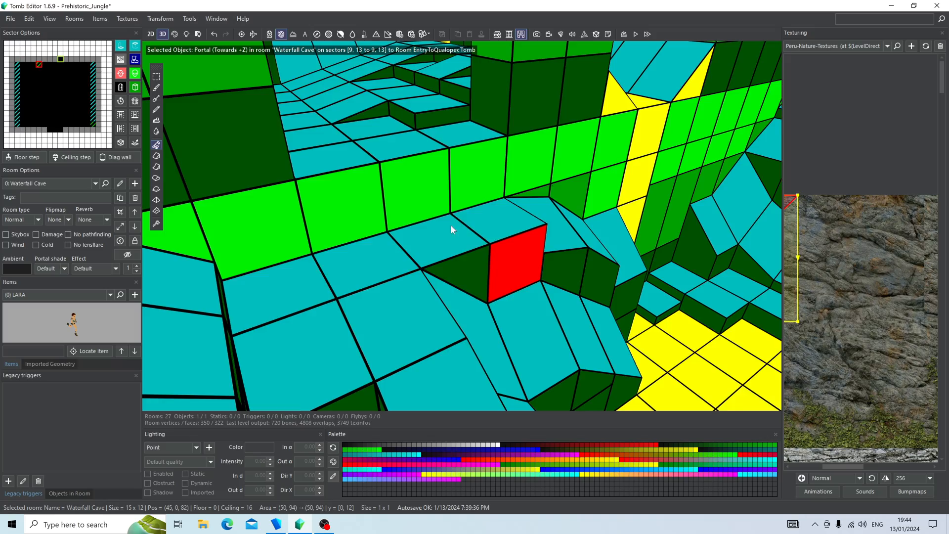
# Fill the untextured faces around the rock ledges with matching stone rubble textures sampled from neighbouring faces
pyautogui.click(480, 221)
pyautogui.click(175, 34)
pyautogui.press('Escape')
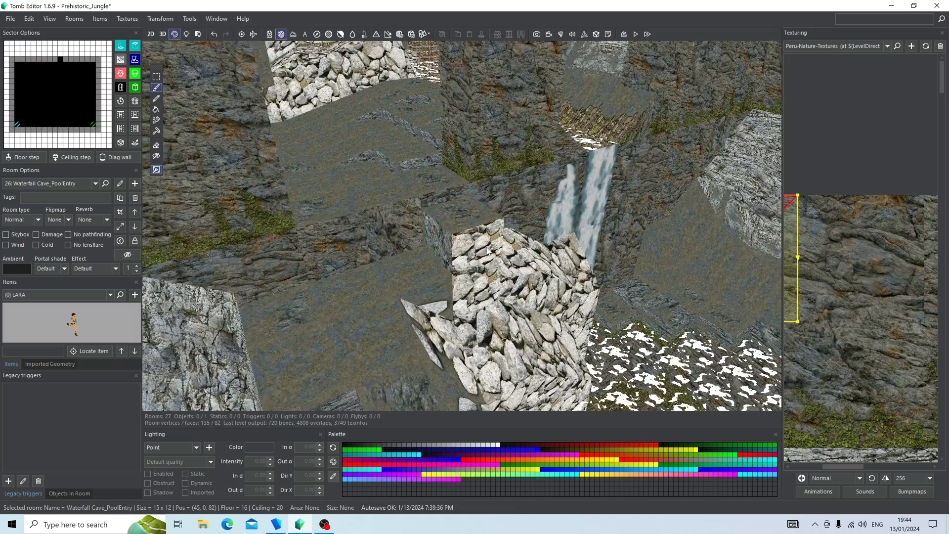
pyautogui.moveTo(472, 246); pyautogui.dragTo(688, 289, button='right')
pyautogui.keyDown('alt'); pyautogui.click(487, 257); pyautogui.keyUp('alt')
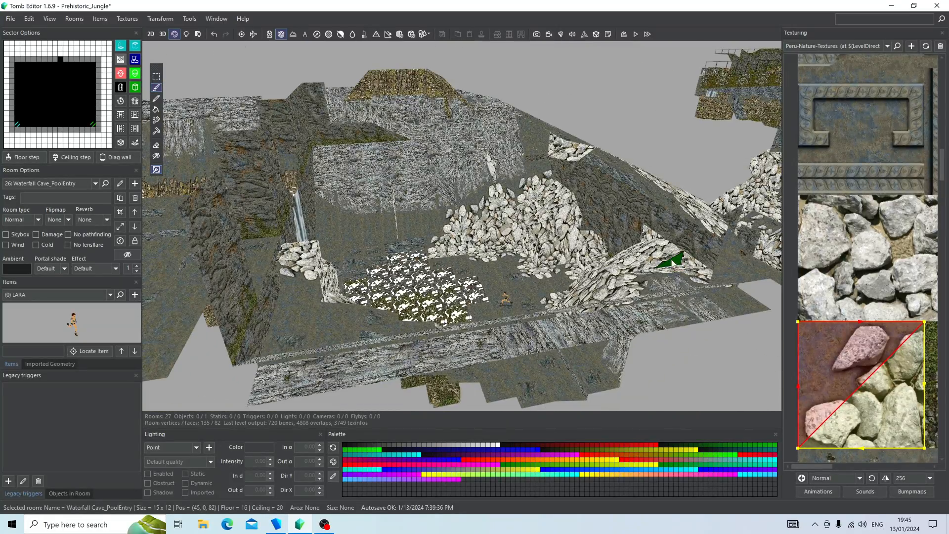
pyautogui.click(659, 255)
pyautogui.keyDown('alt'); pyautogui.click(656, 253); pyautogui.keyUp('alt')
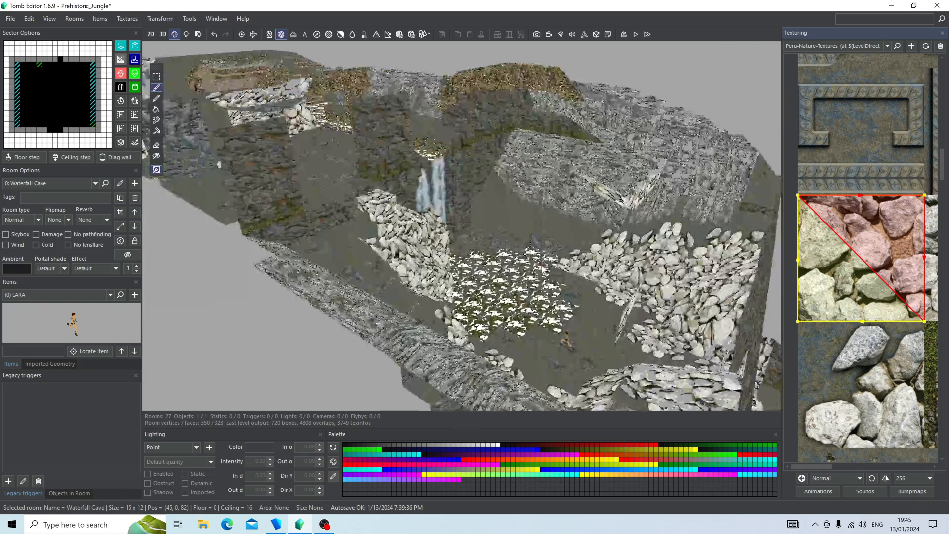
# Add a new room after selecting EntryToQualopecTomb and place it on the map beside the caves at position (27, 0, 95)
pyautogui.click(49, 183)
pyautogui.click(31, 270)
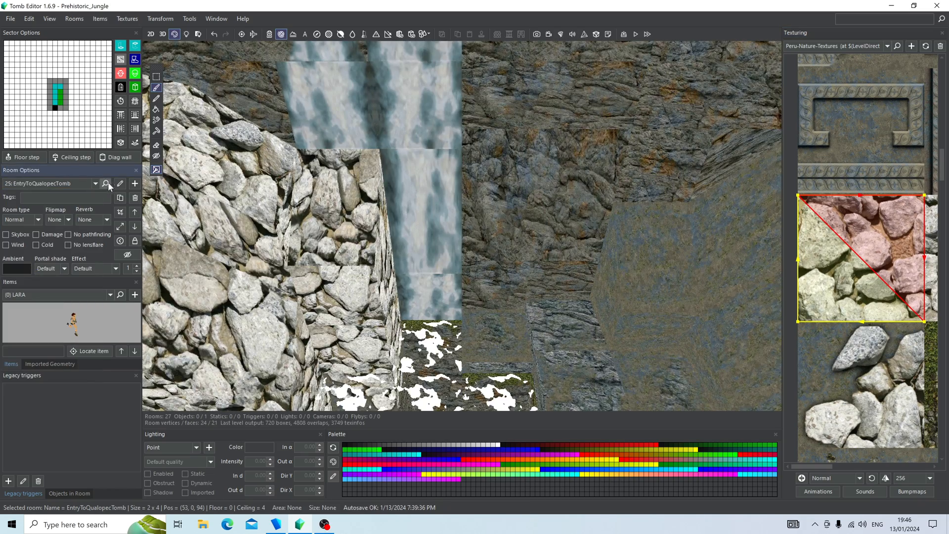
pyautogui.click(135, 186)
pyautogui.click(150, 33)
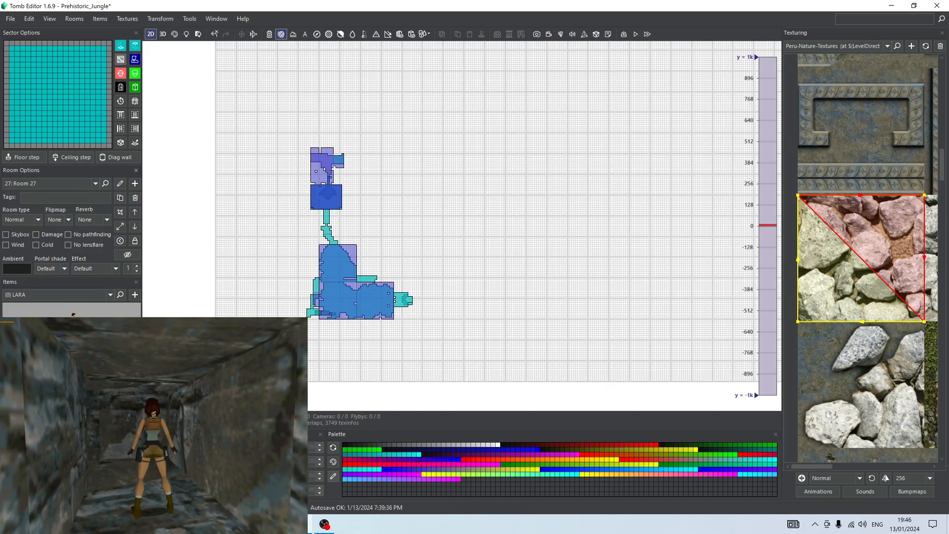
pyautogui.moveTo(262, 310); pyautogui.dragTo(306, 169)
pyautogui.click(163, 34)
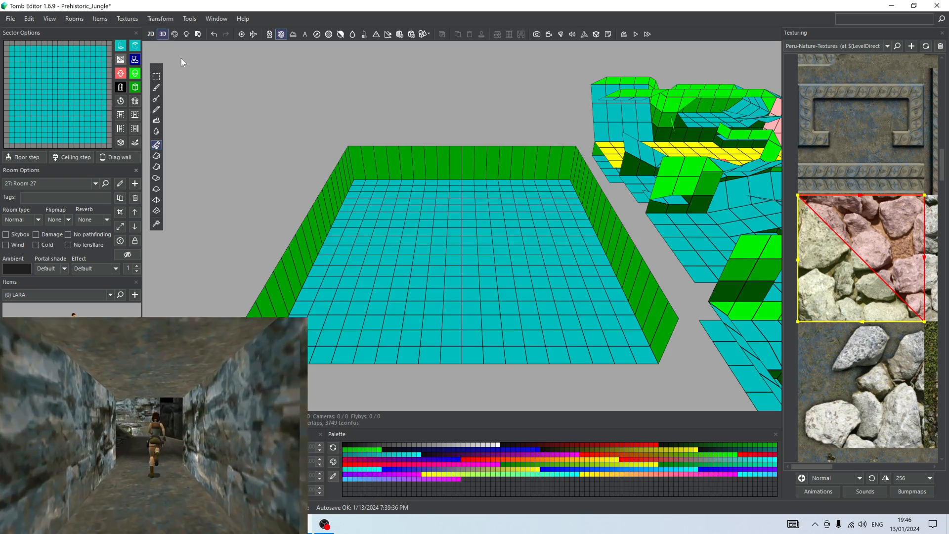
pyautogui.moveTo(423, 250); pyautogui.dragTo(495, 251, button='right')
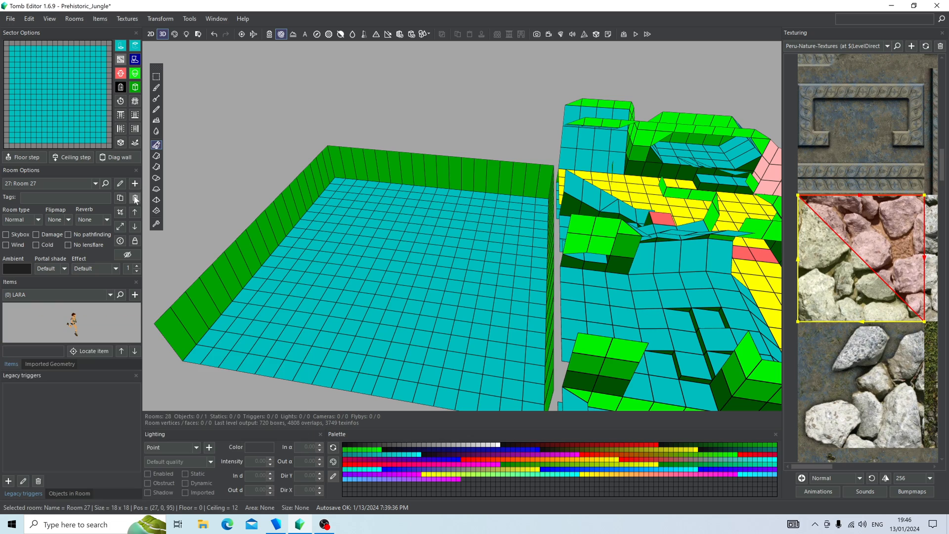
# Raise Room 27 to floor height 20
pyautogui.click(134, 213)
pyautogui.click(134, 213)
pyautogui.click(134, 214)
pyautogui.click(134, 213)
pyautogui.click(134, 214)
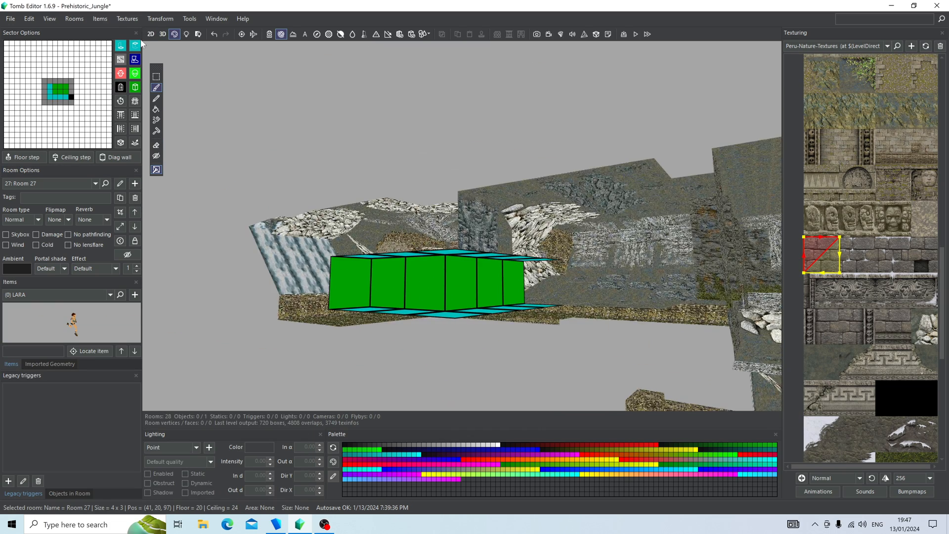
# Texture the walls, floor and ceiling of Room 27 with the grey stone block tile
pyautogui.click(127, 19)
pyautogui.click(155, 122)
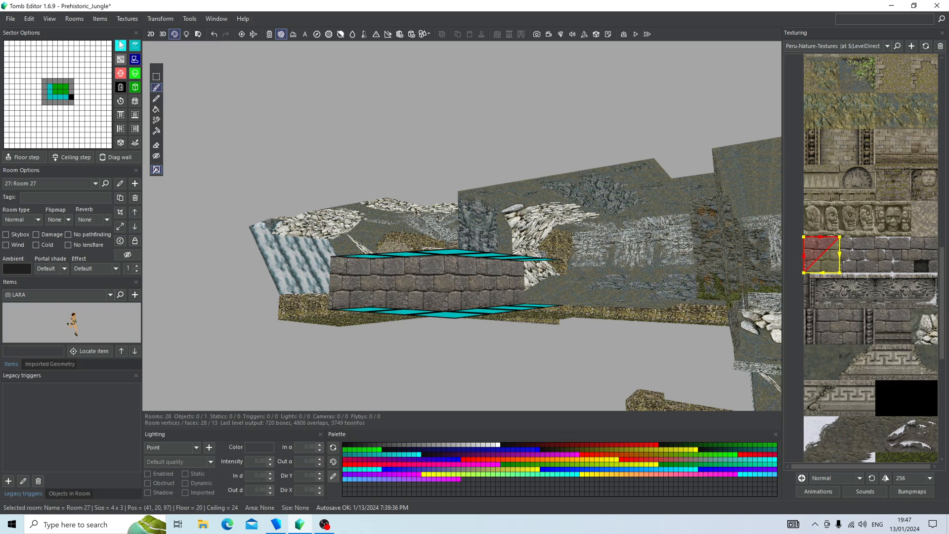
pyautogui.click(127, 18)
pyautogui.click(138, 97)
pyautogui.click(127, 19)
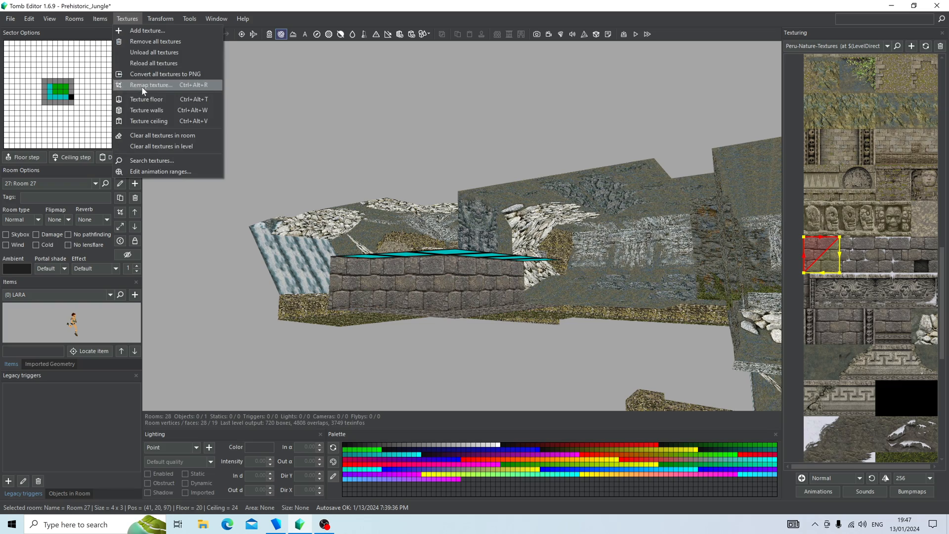
pyautogui.click(148, 121)
# Frame the doorway and far corridor end of Room 27 with the stone tile that has a carved border strip
pyautogui.moveTo(550, 254); pyautogui.dragTo(411, 306, button='right')
pyautogui.scroll(-4, 414, 305)
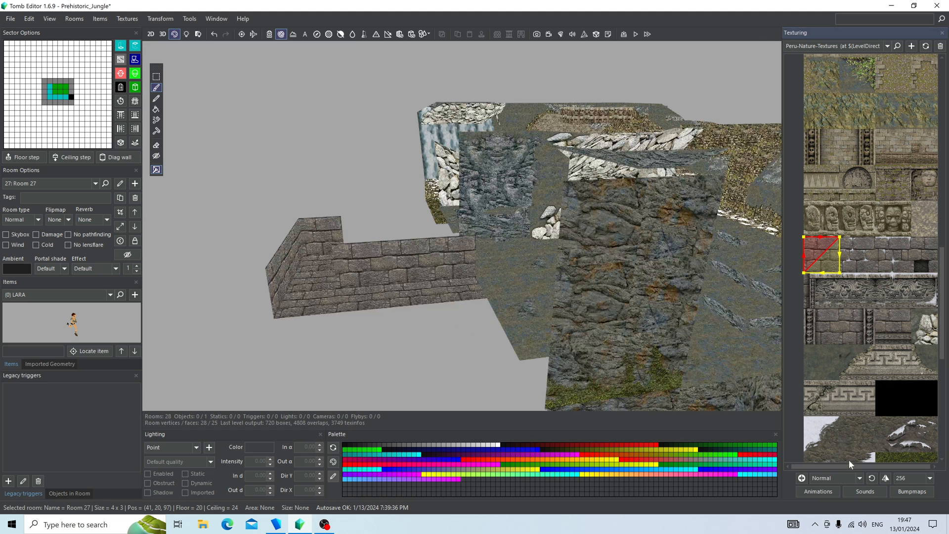
pyautogui.moveTo(849, 465); pyautogui.dragTo(874, 468)
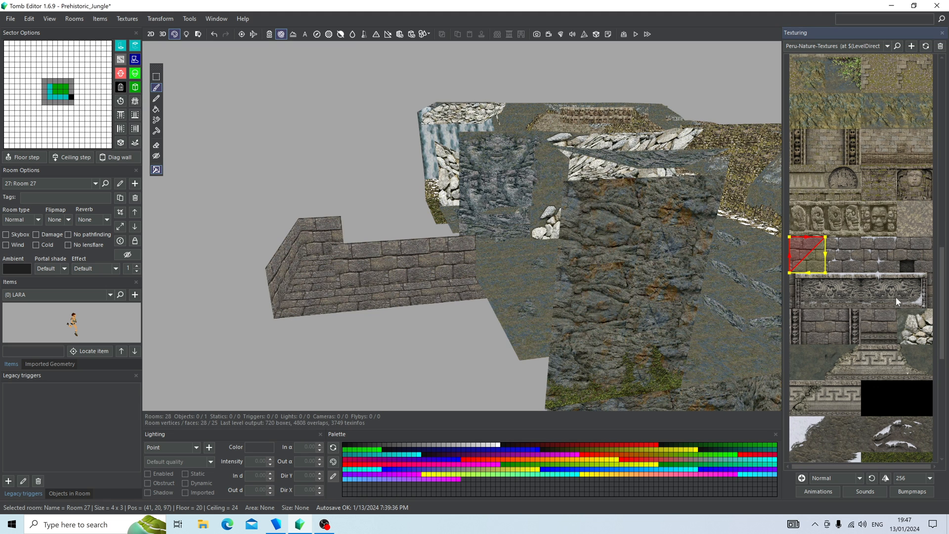
pyautogui.click(816, 324)
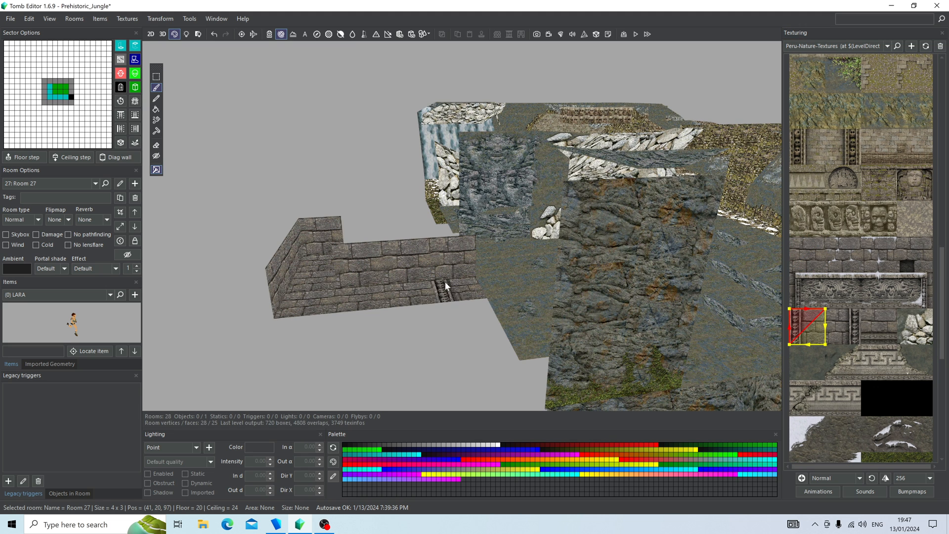
pyautogui.scroll(3, 449, 283)
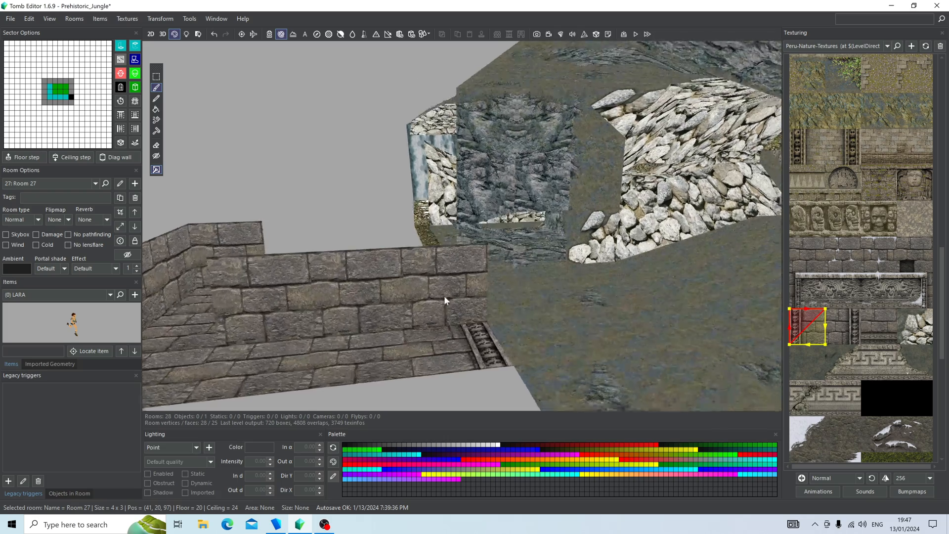
pyautogui.scroll(5, 445, 297)
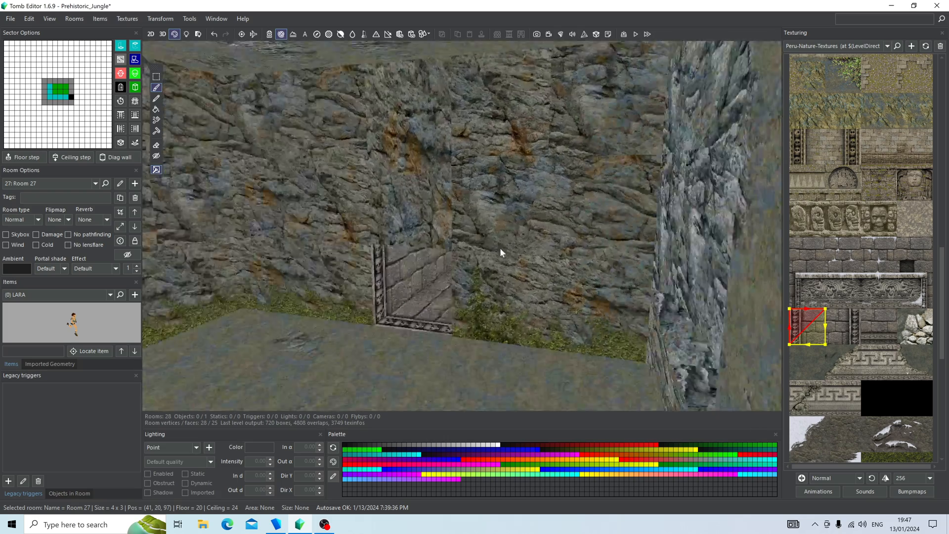
pyautogui.scroll(-8, 500, 252)
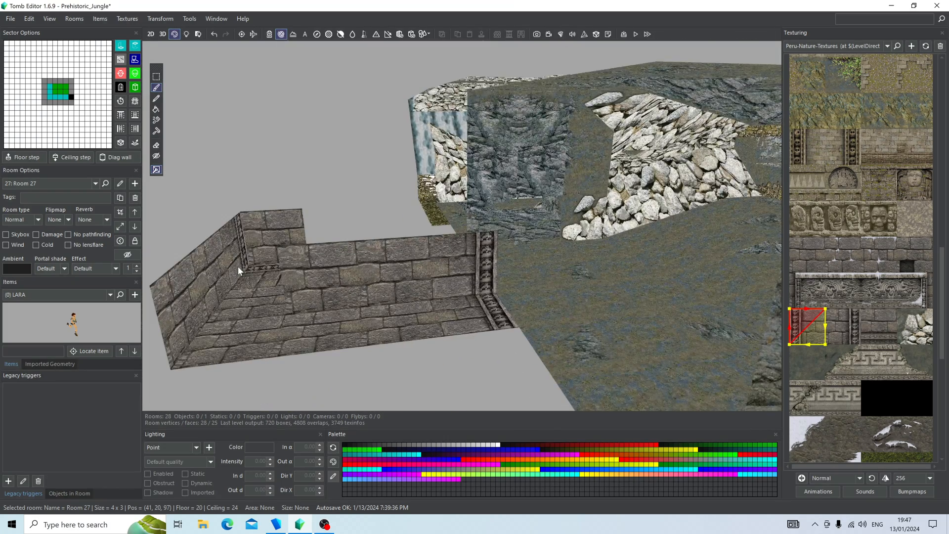
# Move Lara to the end floor sector of Room 27 at (42, 100)
pyautogui.moveTo(278, 242); pyautogui.dragTo(947, 204, button='right')
pyautogui.press('F2')
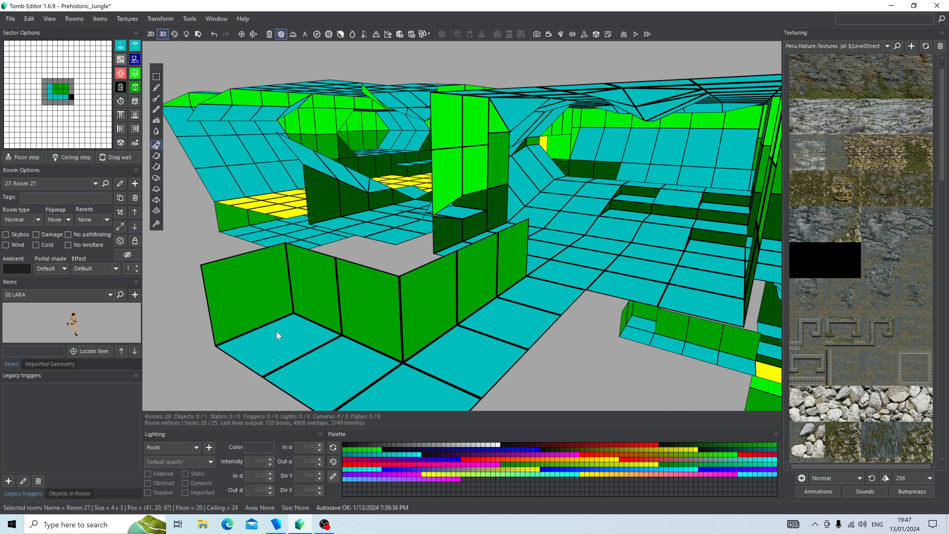
pyautogui.click(276, 330)
pyautogui.rightClick(275, 330)
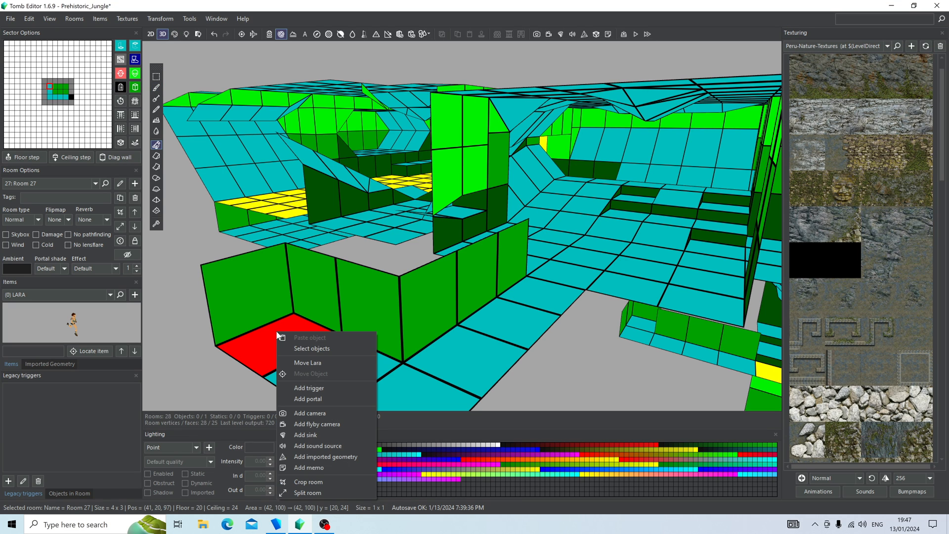
pyautogui.click(298, 363)
pyautogui.moveTo(398, 365); pyautogui.dragTo(227, 296)
pyautogui.press('Escape')
# Build the level and launch it for a playtest starting in Room 27
pyautogui.scroll(-4, 226, 296)
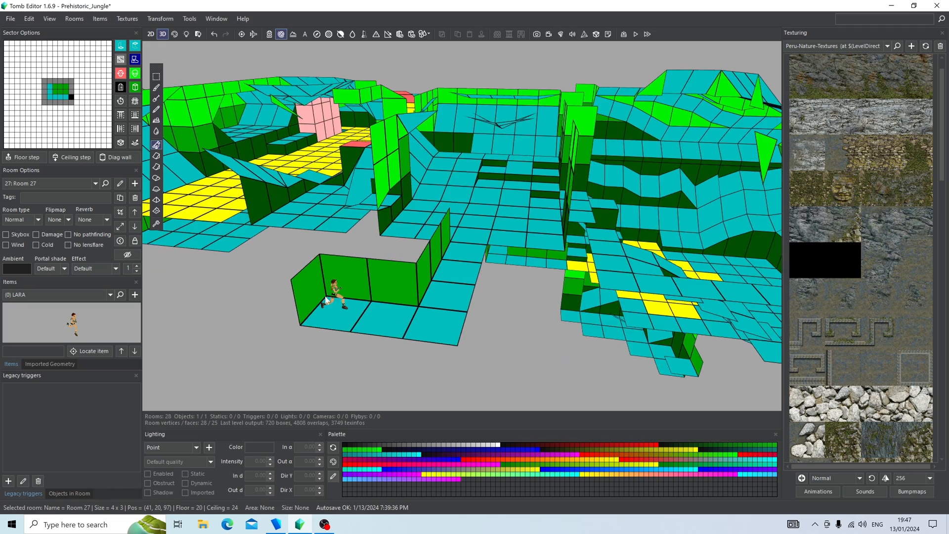
pyautogui.moveTo(324, 299); pyautogui.dragTo(576, 249, button='right')
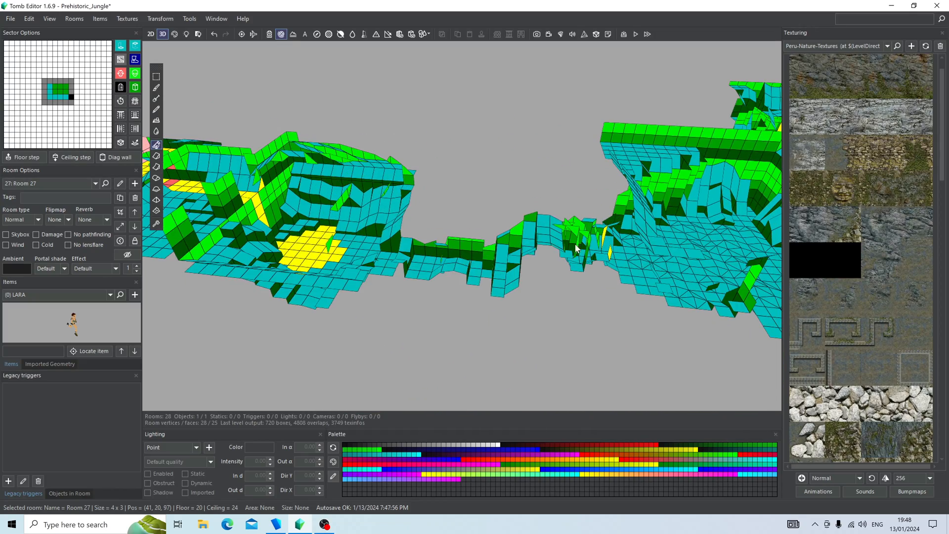
pyautogui.click(174, 33)
pyautogui.moveTo(618, 217); pyautogui.dragTo(577, 6, button='right')
pyautogui.scroll(5, 519, 331)
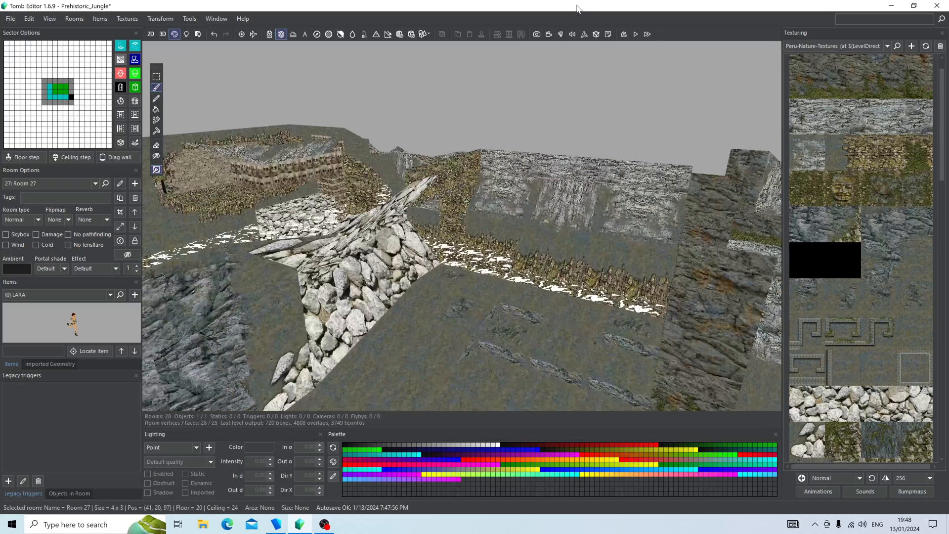
pyautogui.click(647, 35)
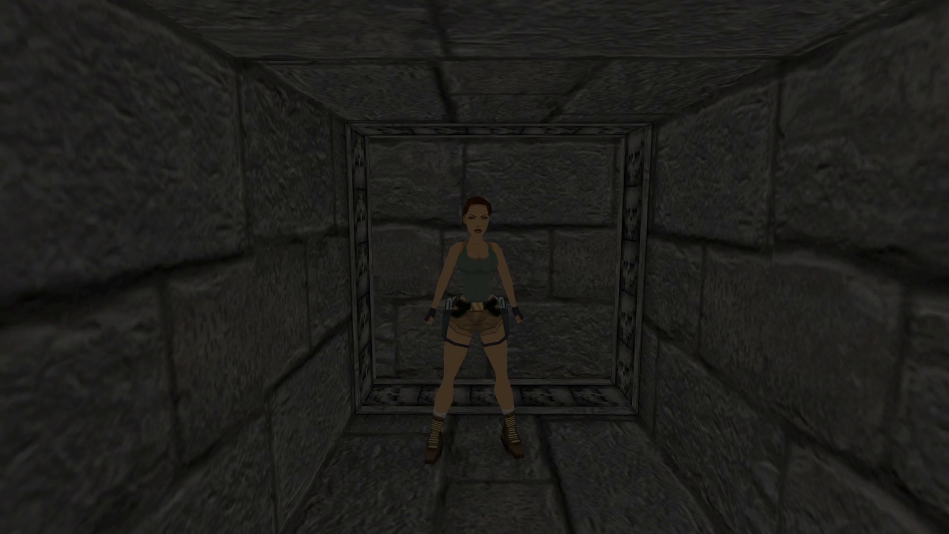
pyautogui.press('Up')
pyautogui.press('Left')
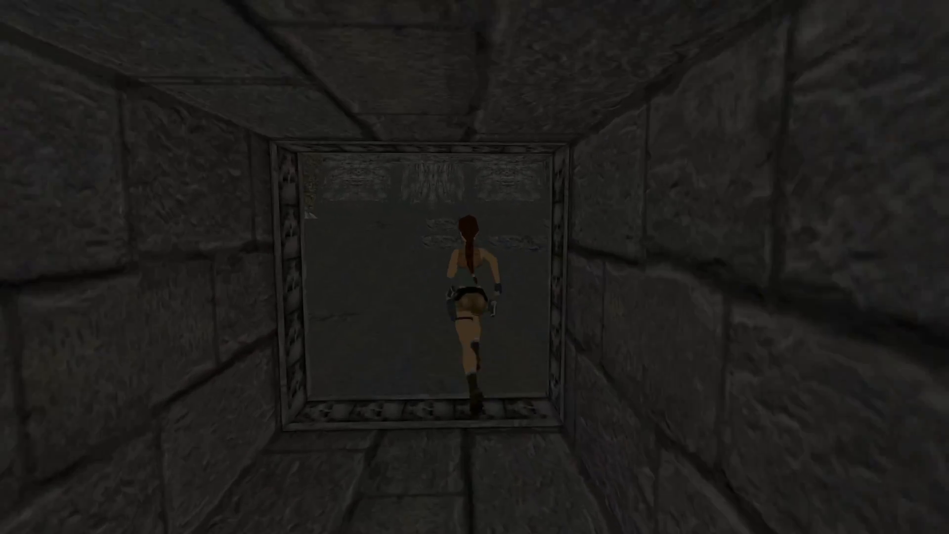
pyautogui.press('Right')
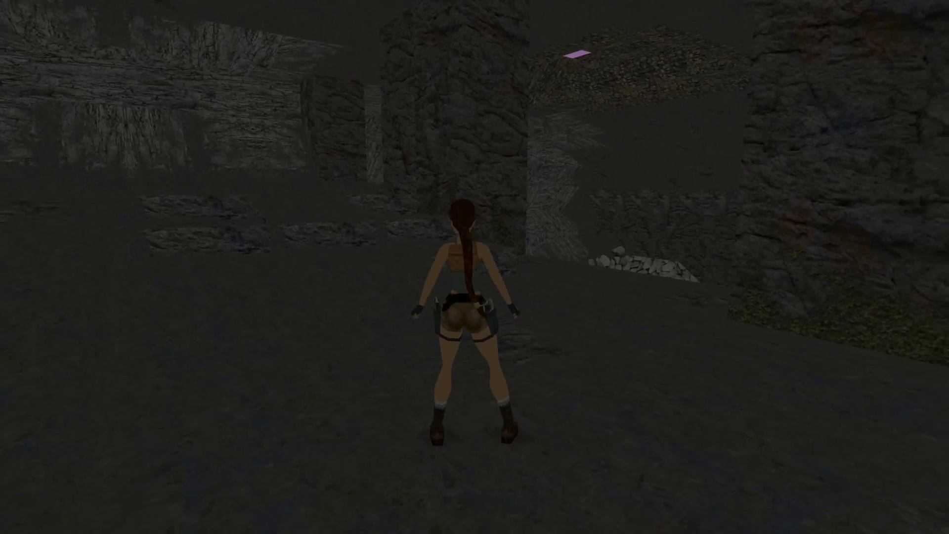
pyautogui.press('Left')
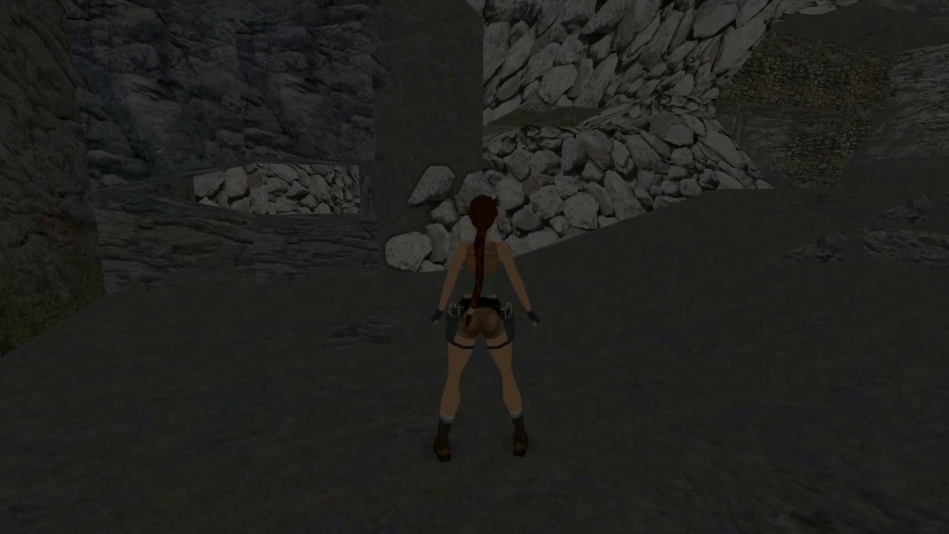
pyautogui.press('Up')
pyautogui.press('Left')
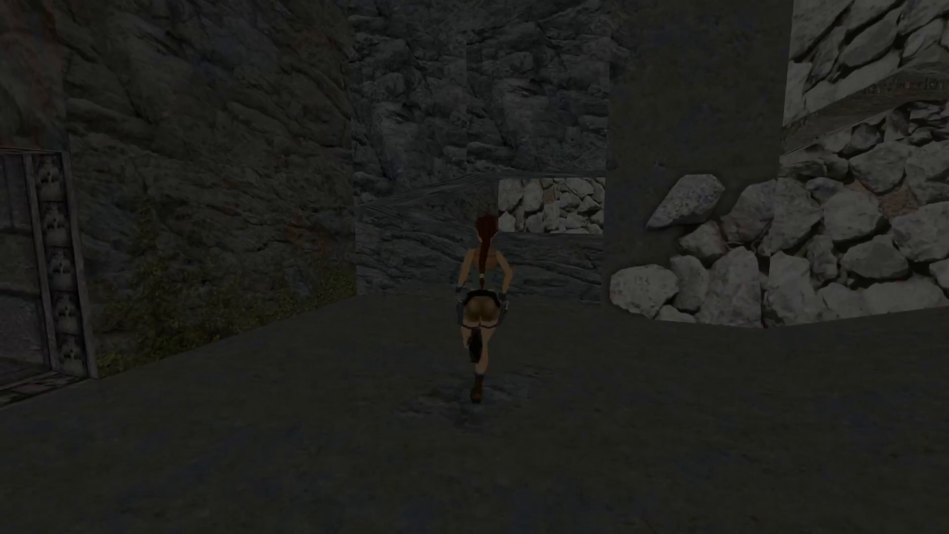
pyautogui.press('Up')
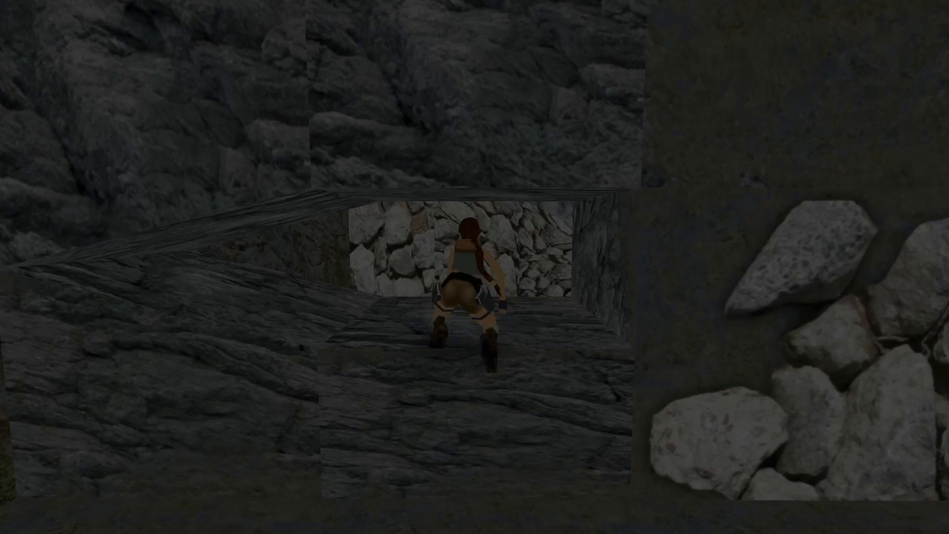
pyautogui.press('Up')
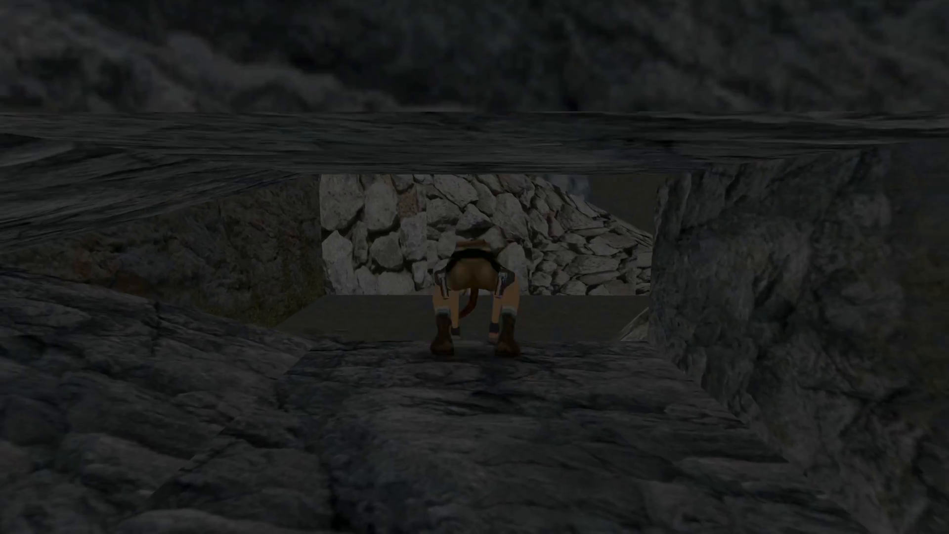
pyautogui.press('Up')
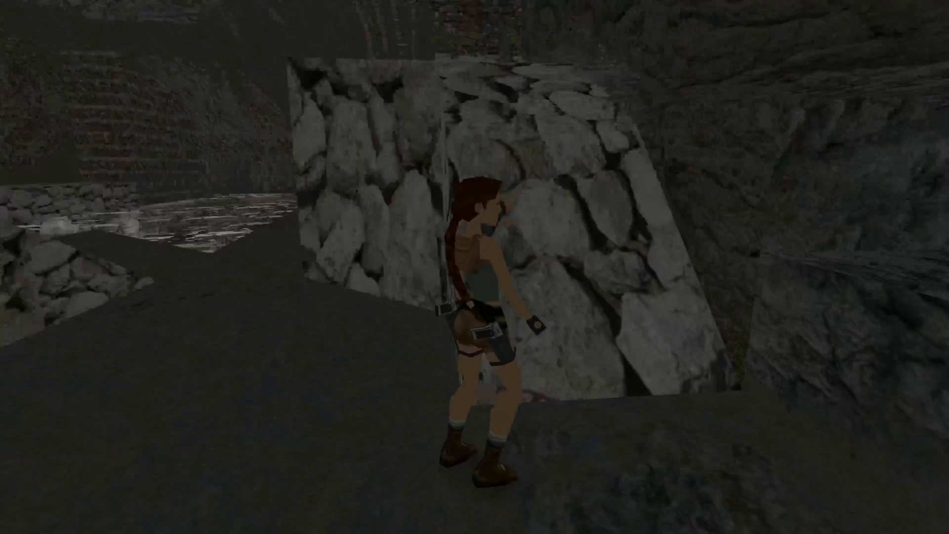
pyautogui.press('Left')
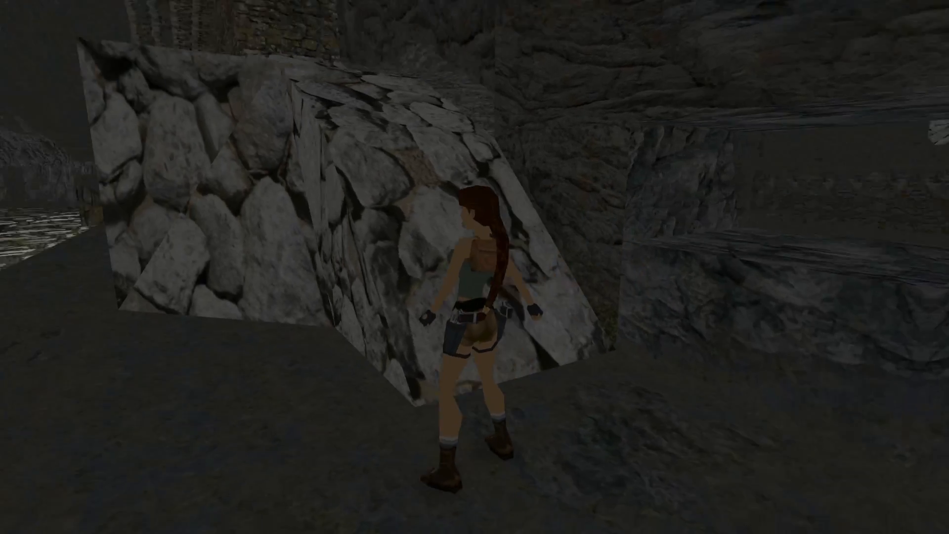
pyautogui.press('Left')
pyautogui.press('Up')
pyautogui.press('Right')
pyautogui.press('alt')
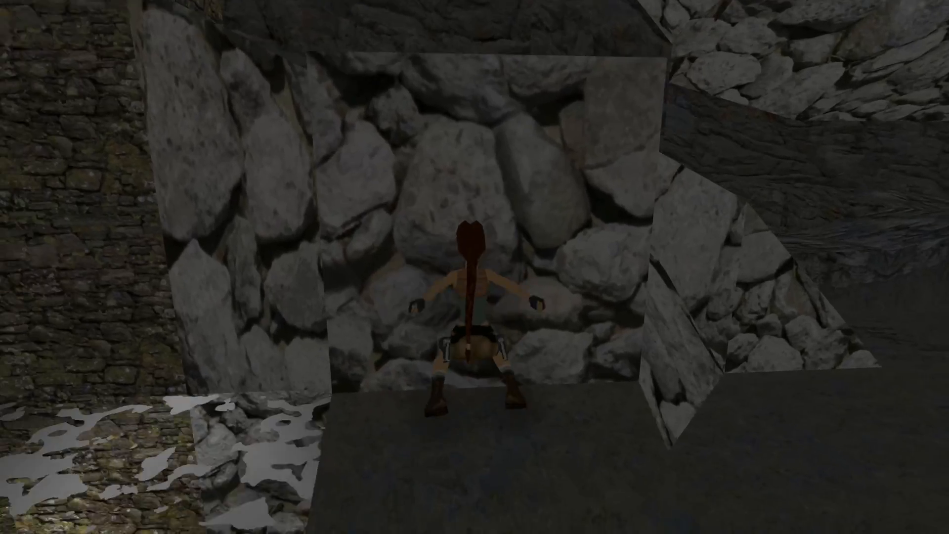
pyautogui.press('ctrl')
pyautogui.press('Up')
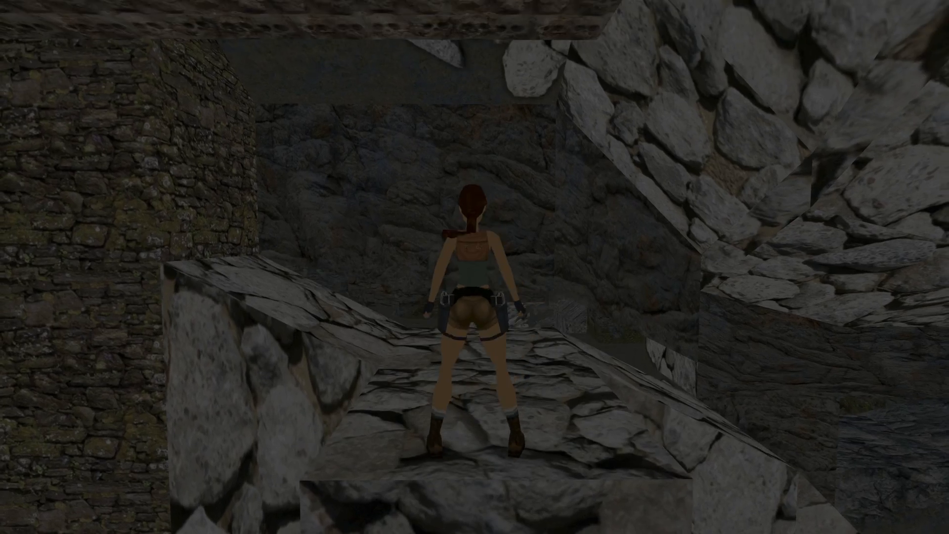
pyautogui.press('Up')
pyautogui.press('Left')
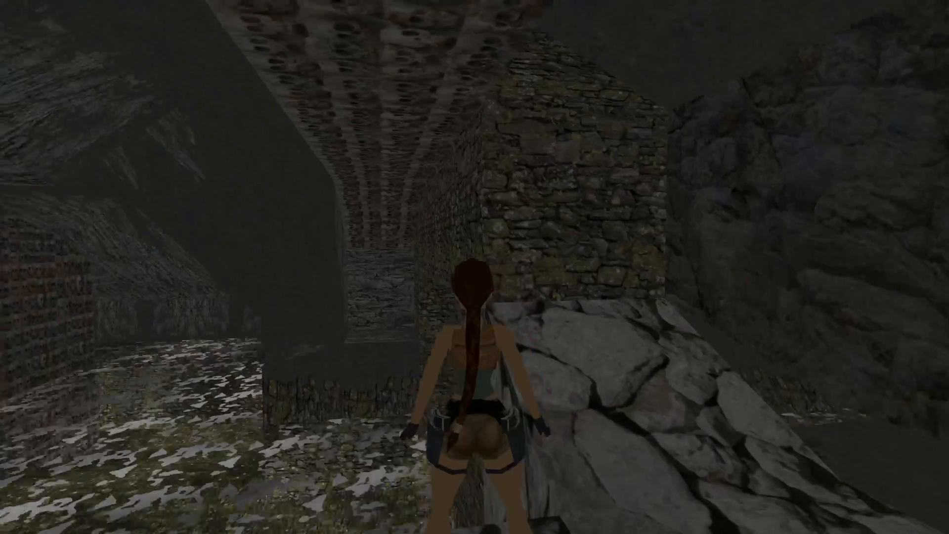
pyautogui.press('Insert')
pyautogui.press('Down')
pyautogui.press('alt')
pyautogui.press('ctrl')
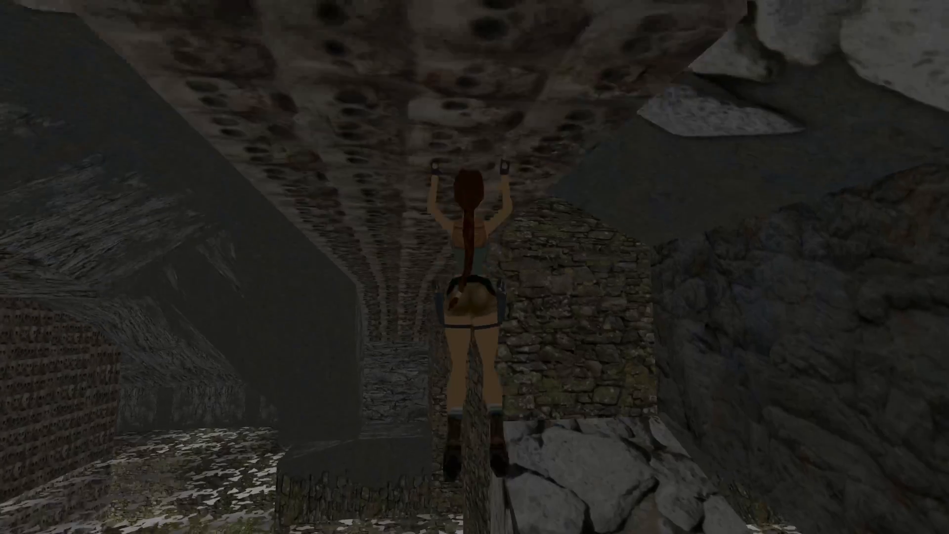
pyautogui.press('Up')
pyautogui.press('Up')
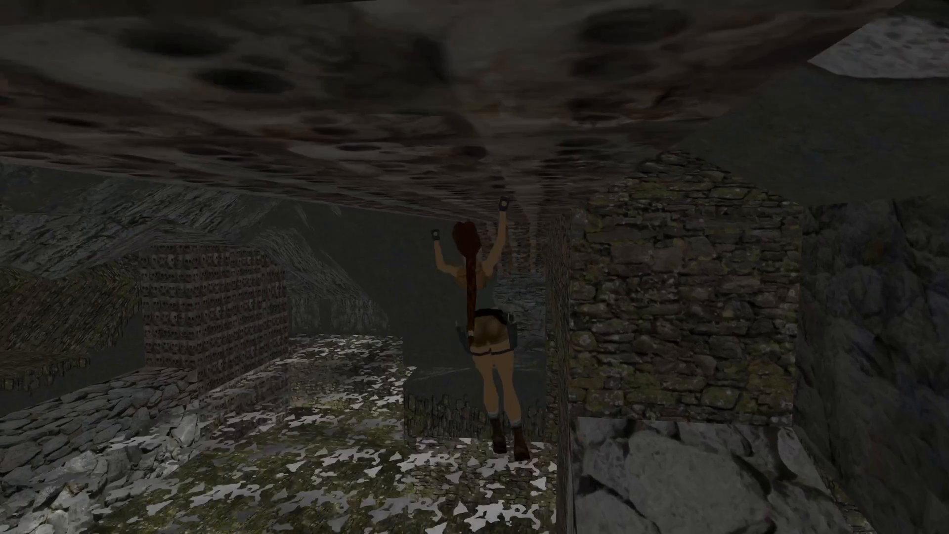
pyautogui.press('Up')
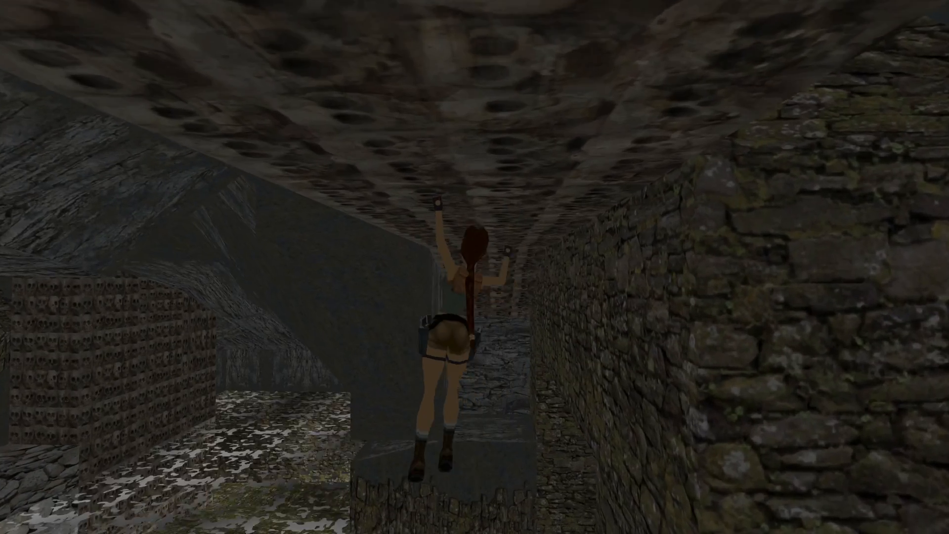
pyautogui.press('Up')
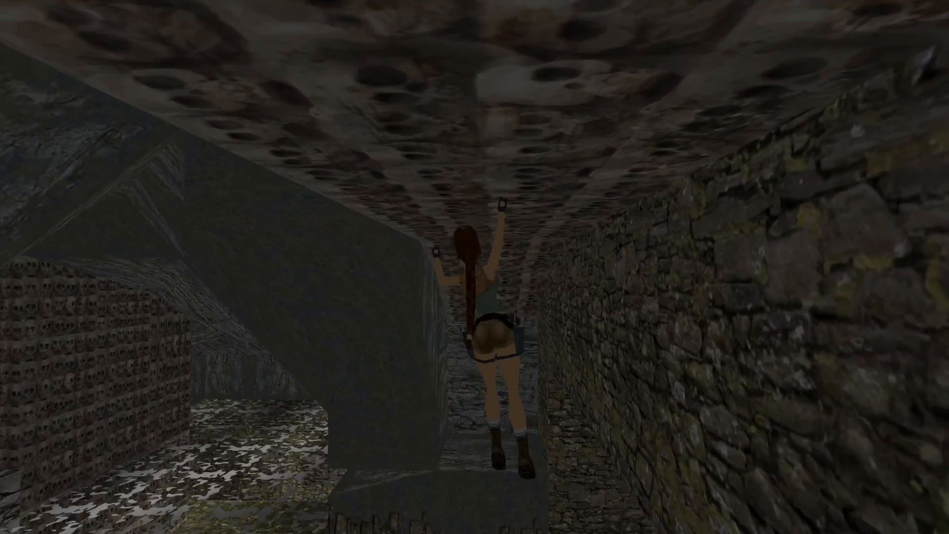
pyautogui.press('Up')
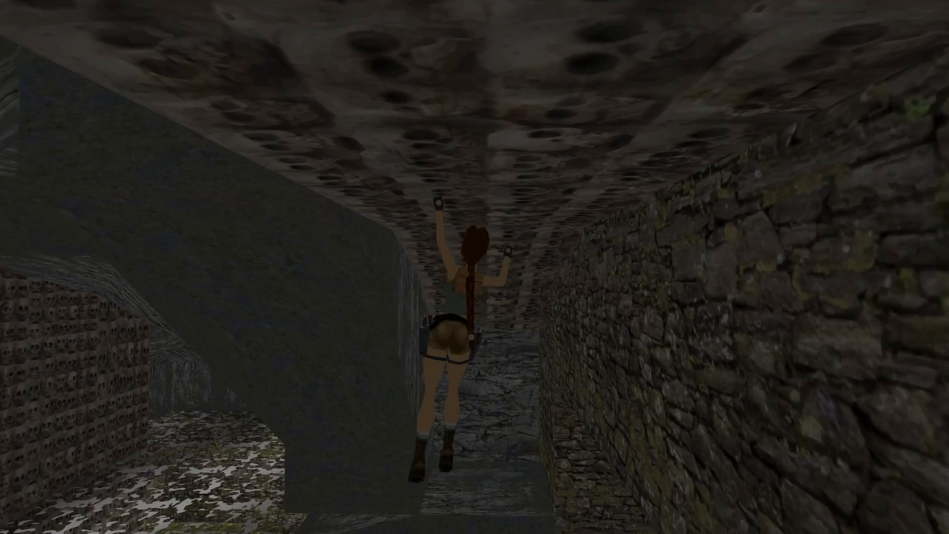
pyautogui.press('Up')
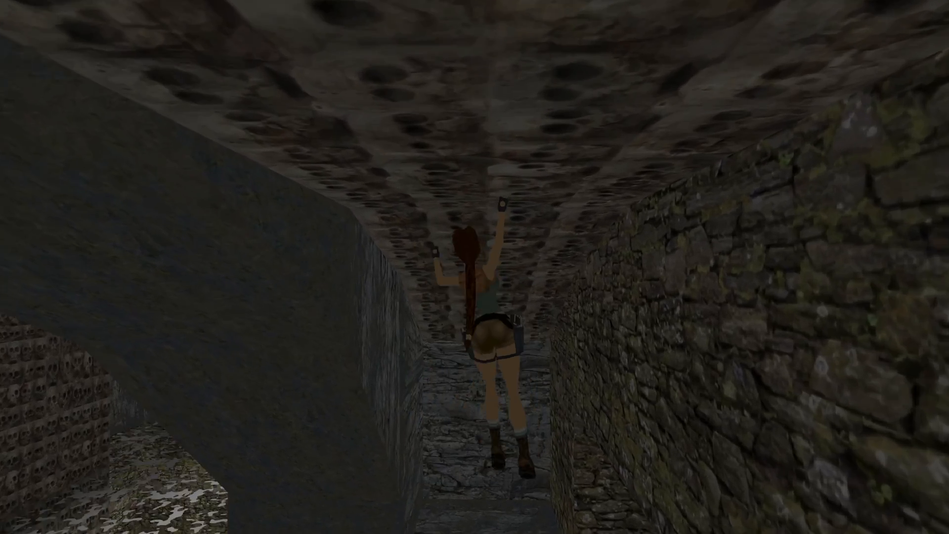
pyautogui.press('Up')
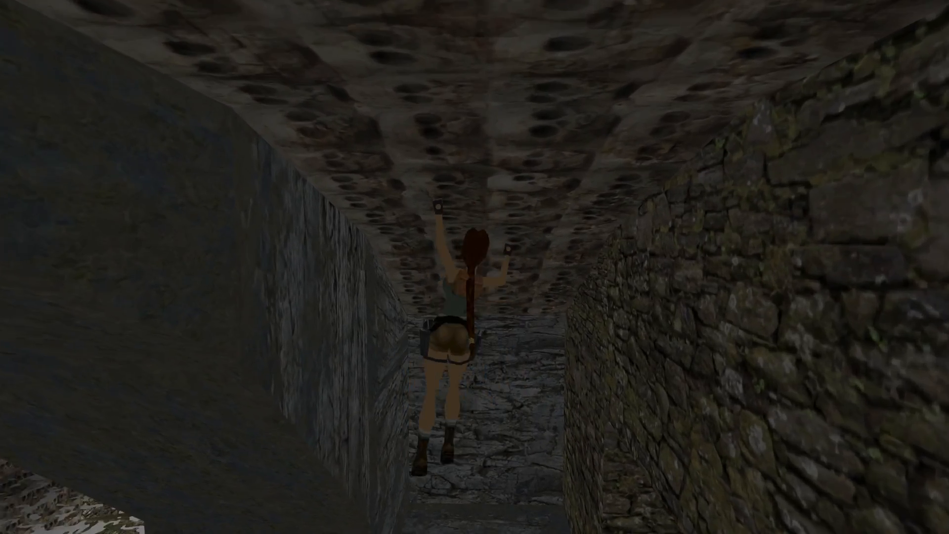
pyautogui.press('Down')
pyautogui.press('ctrl')
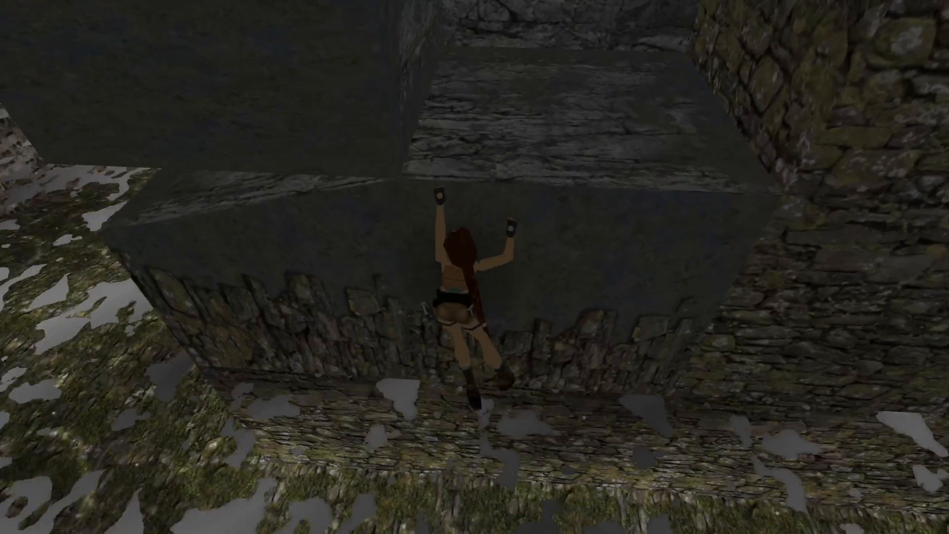
pyautogui.press('Left')
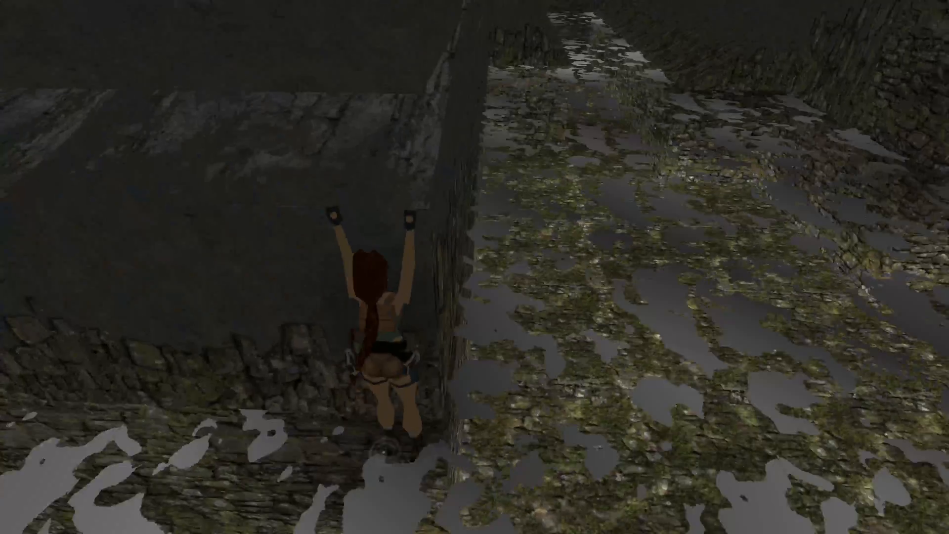
pyautogui.press('Left')
pyautogui.press('Up')
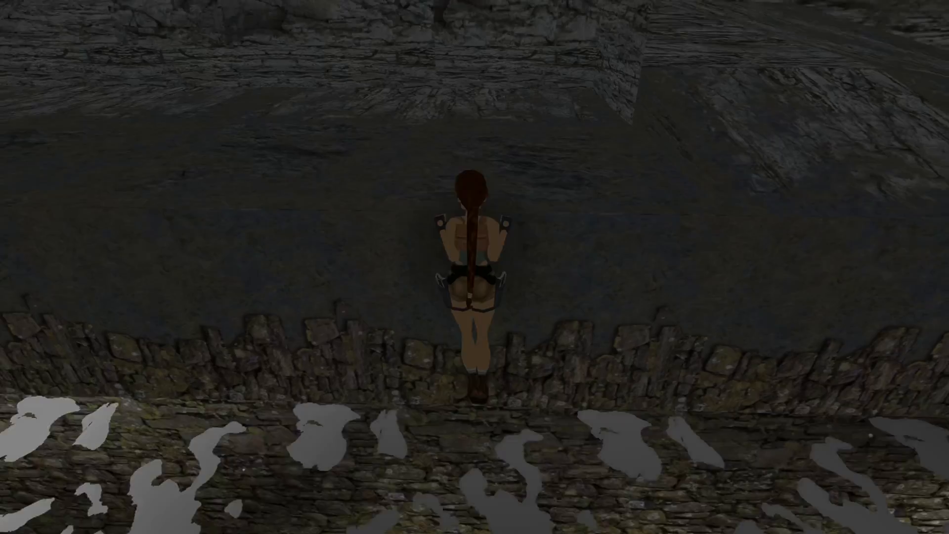
pyautogui.press('Up')
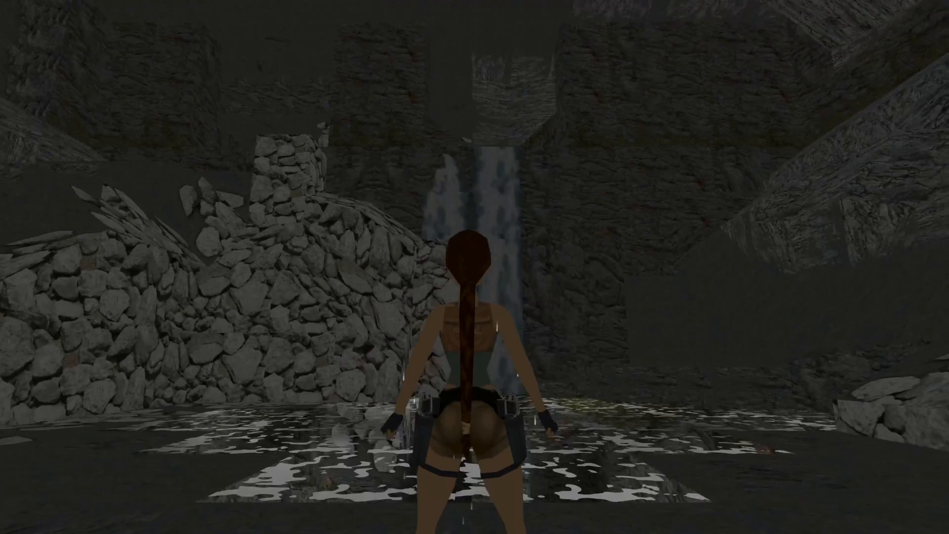
pyautogui.press('Left')
pyautogui.press('Right')
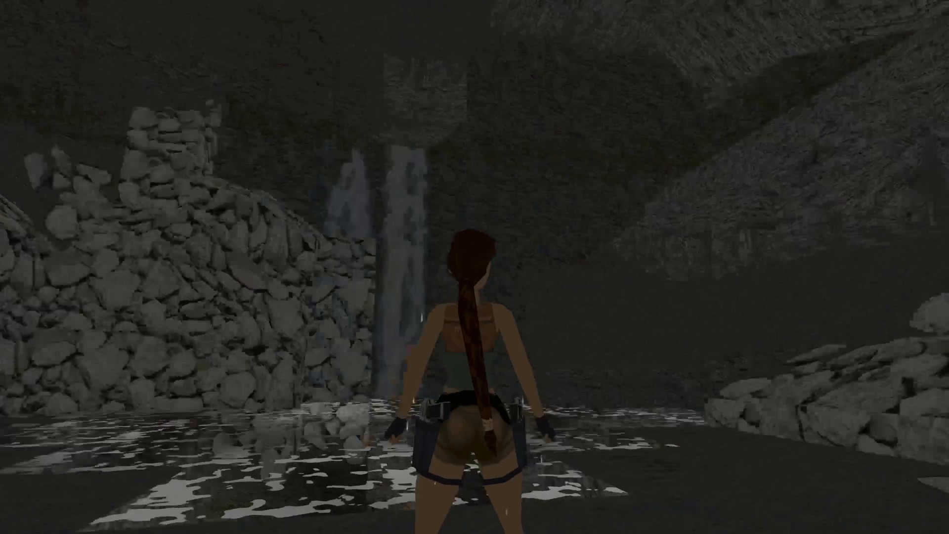
pyautogui.press('Left')
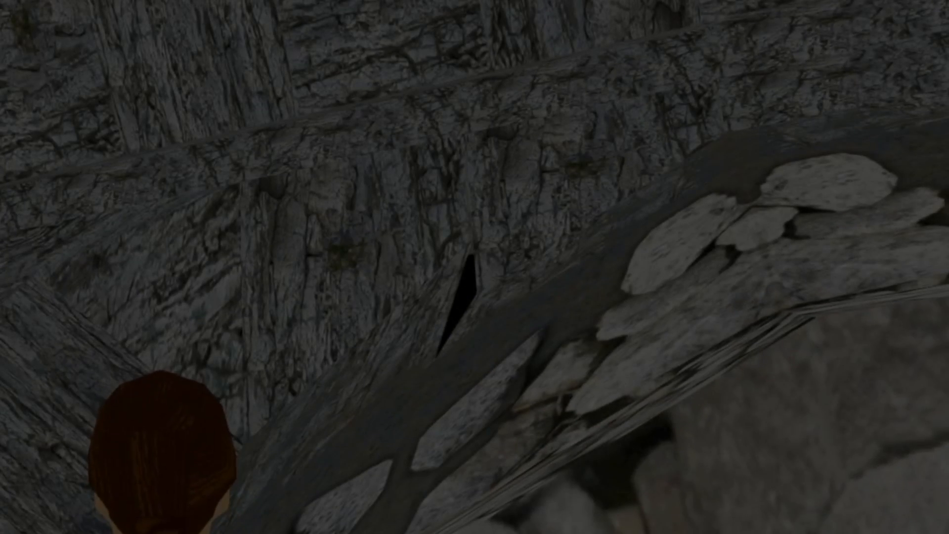
pyautogui.press('Right')
pyautogui.press('alt')
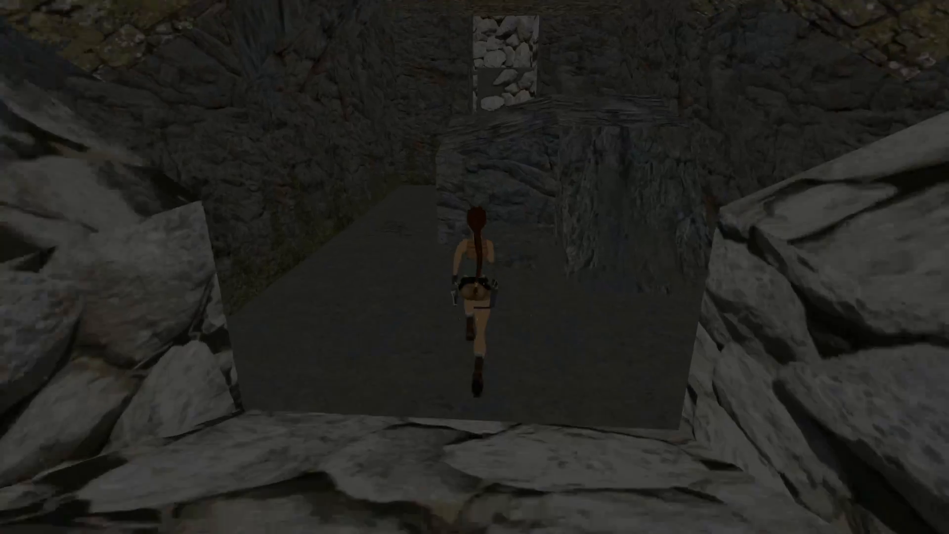
pyautogui.press('Up')
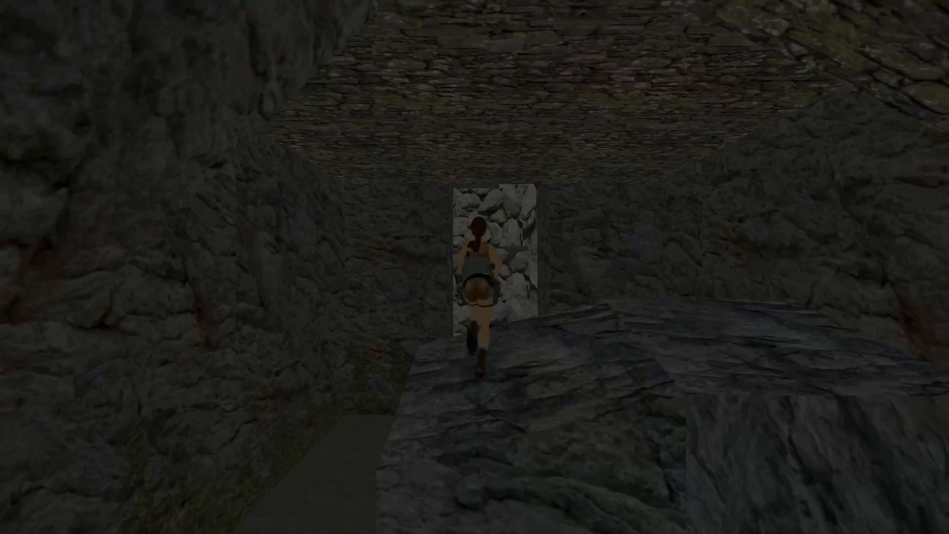
pyautogui.press('Up')
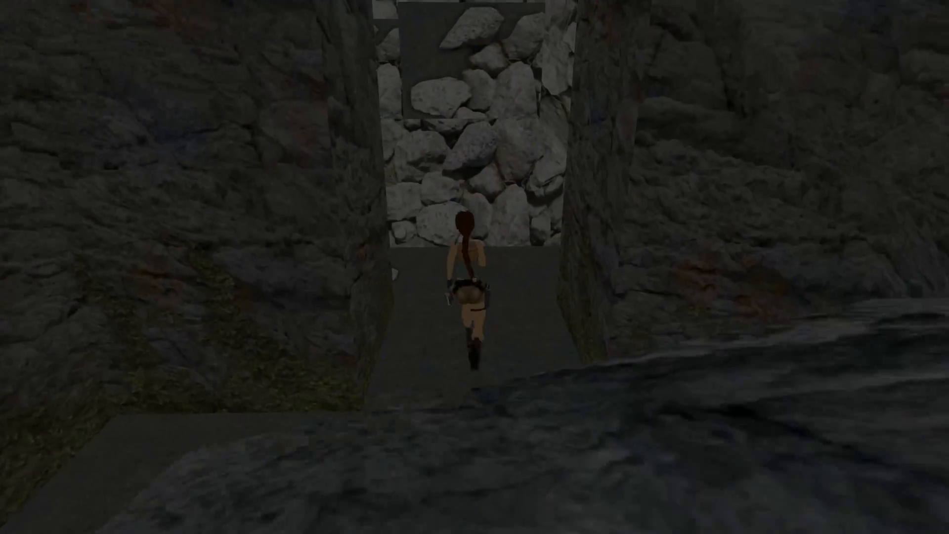
pyautogui.press('Up')
pyautogui.press('ctrl')
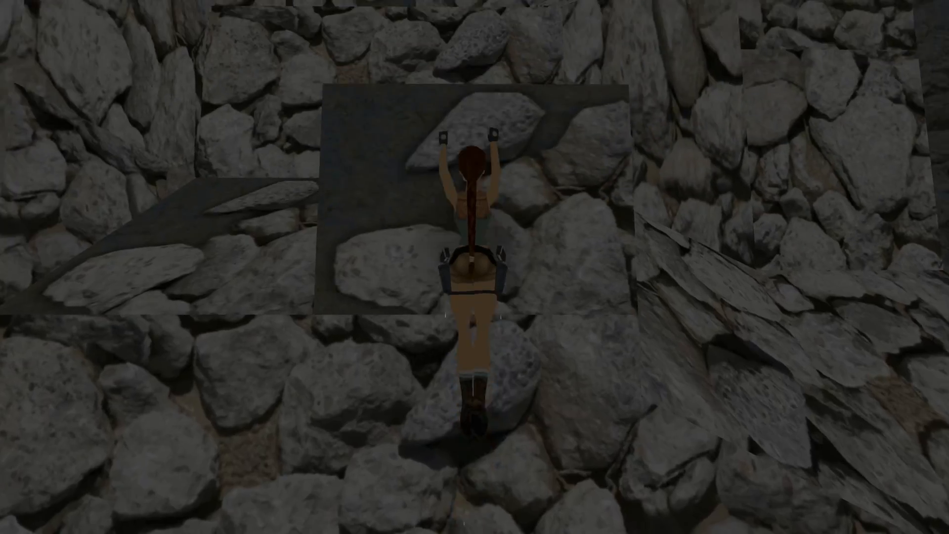
pyautogui.press('Up')
pyautogui.press('ctrl')
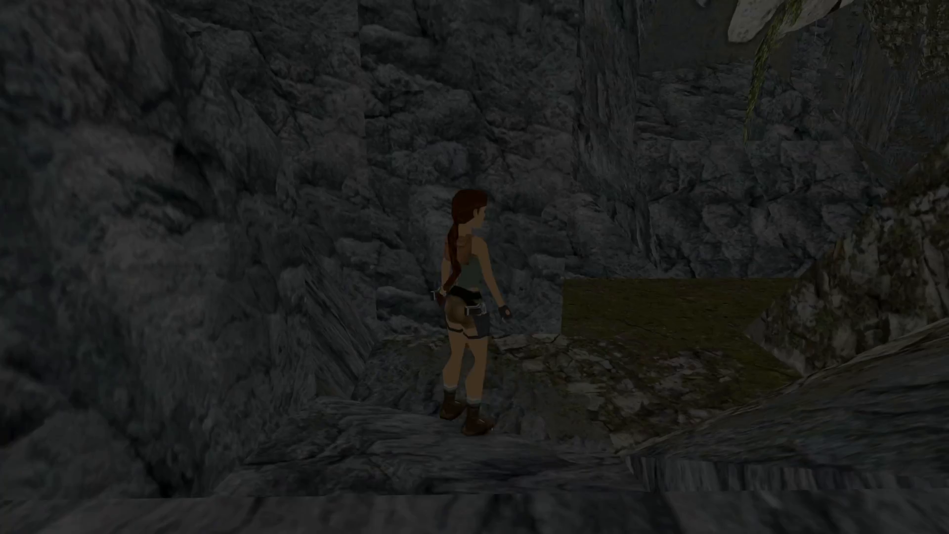
pyautogui.press('Up')
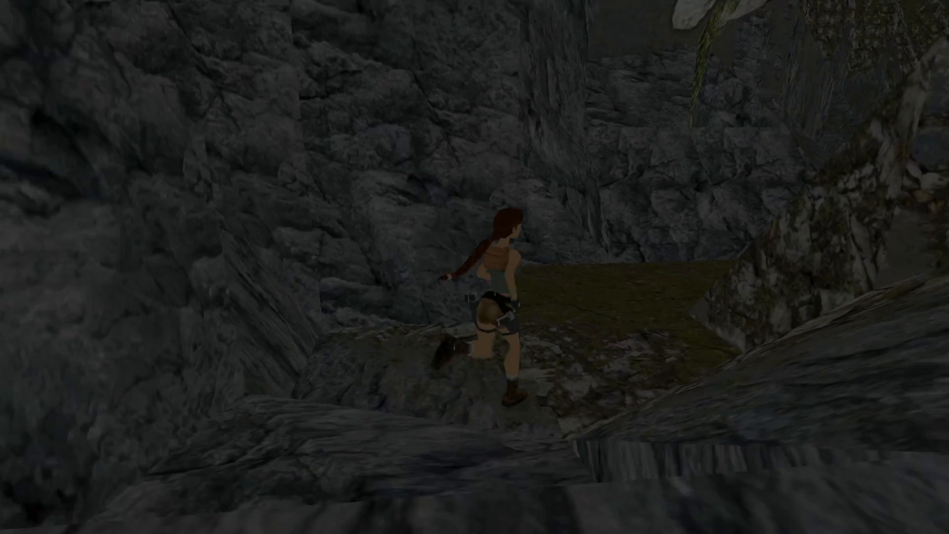
pyautogui.press('Up')
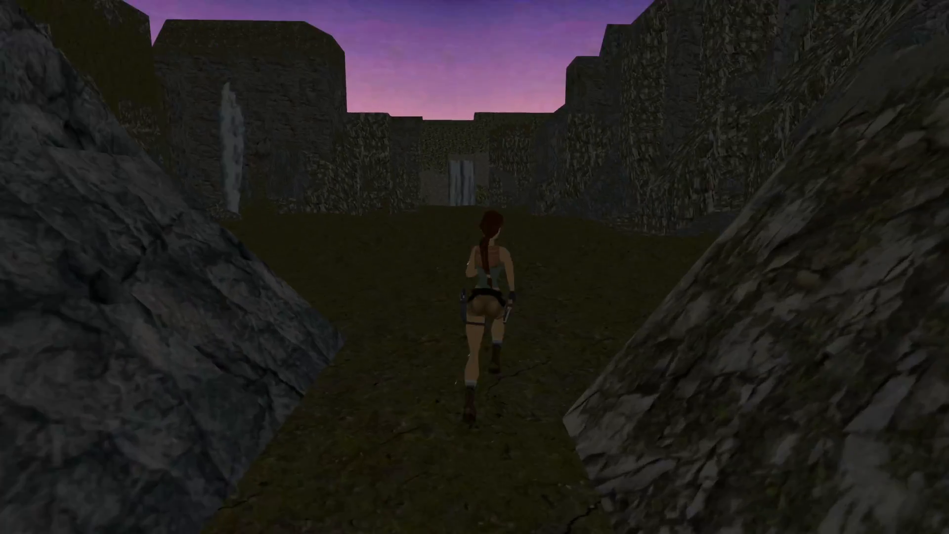
pyautogui.press('End')
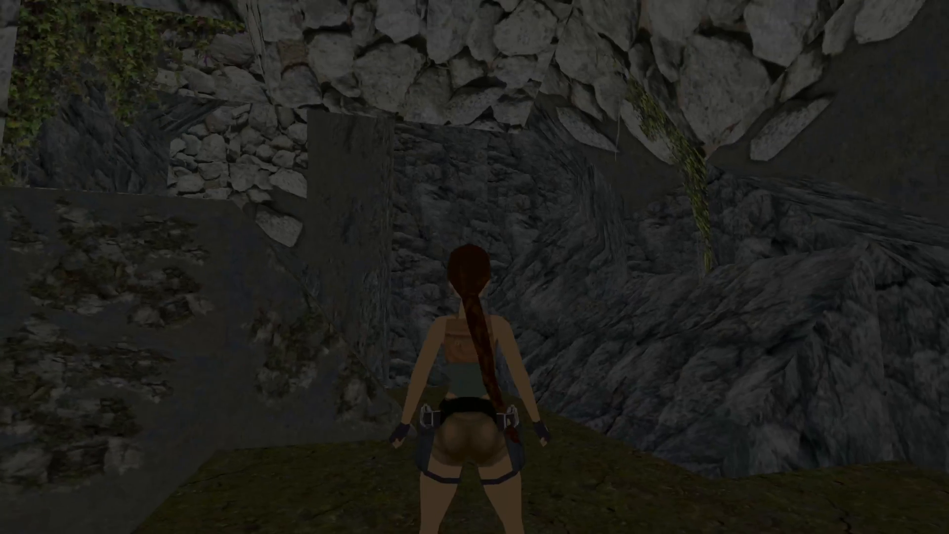
pyautogui.press('Left')
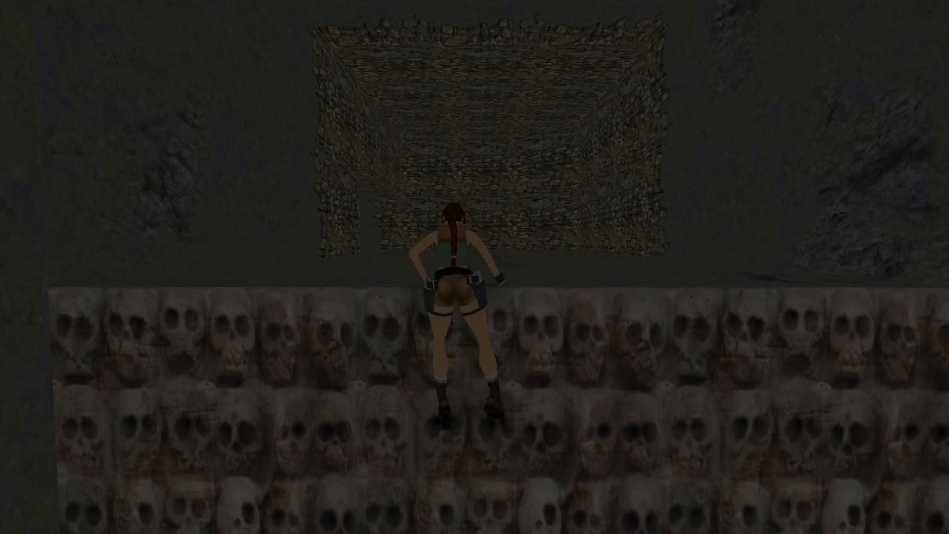
pyautogui.press('Up')
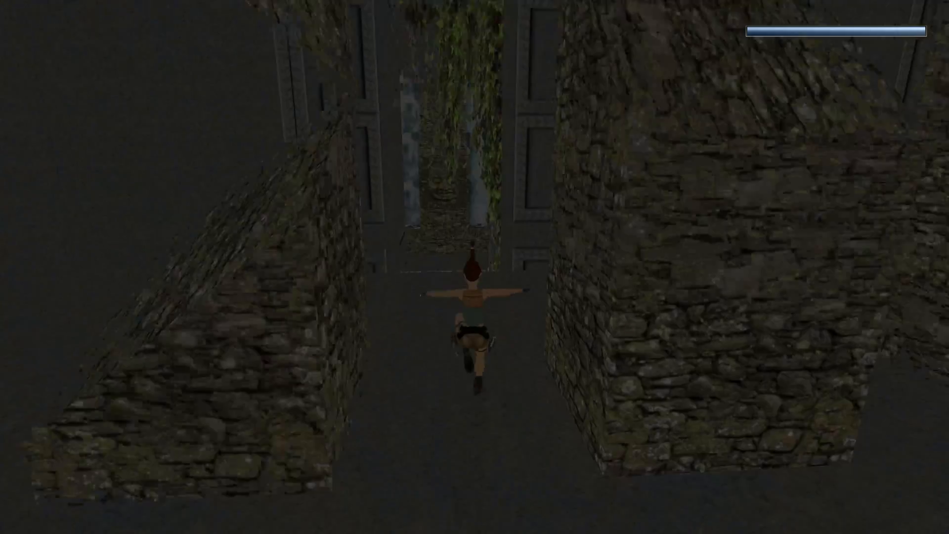
pyautogui.press('Up')
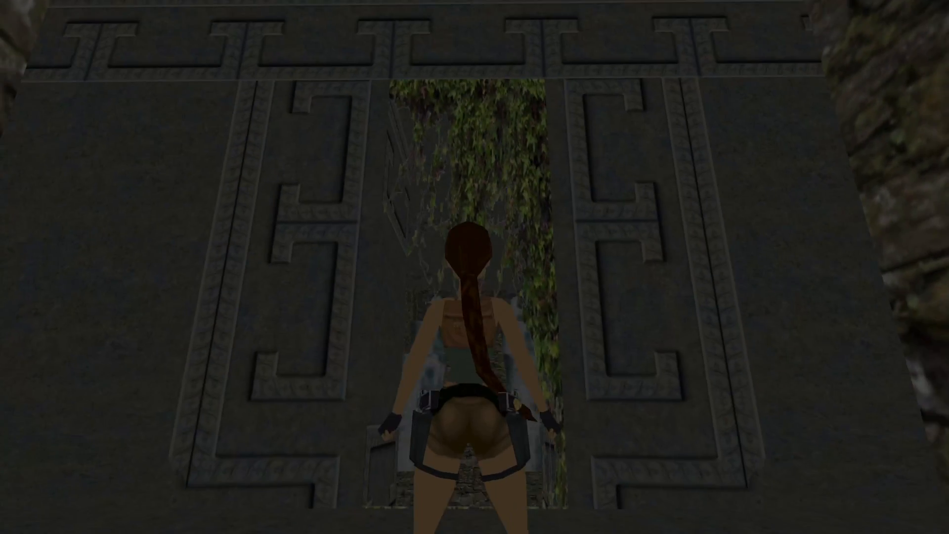
pyautogui.press('Up')
pyautogui.press('Up')
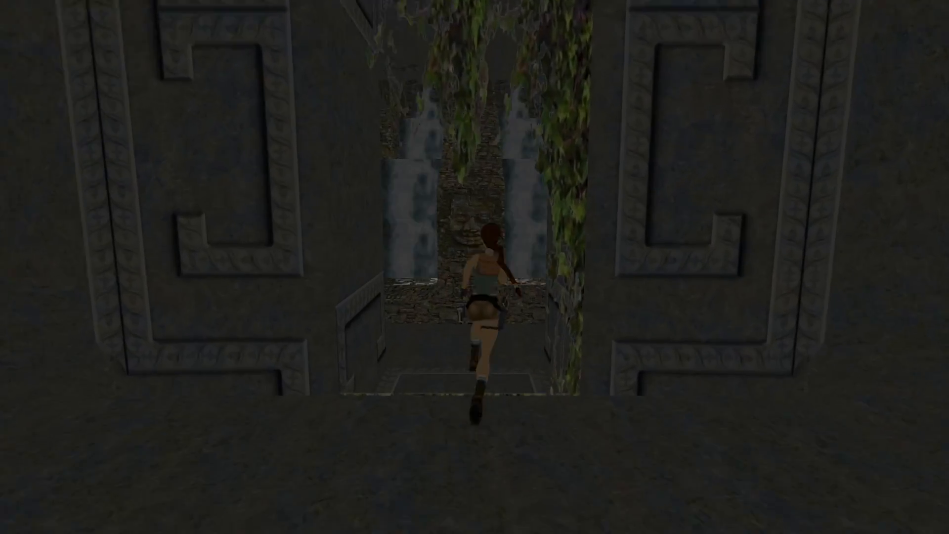
pyautogui.press('Right')
pyautogui.press('Up')
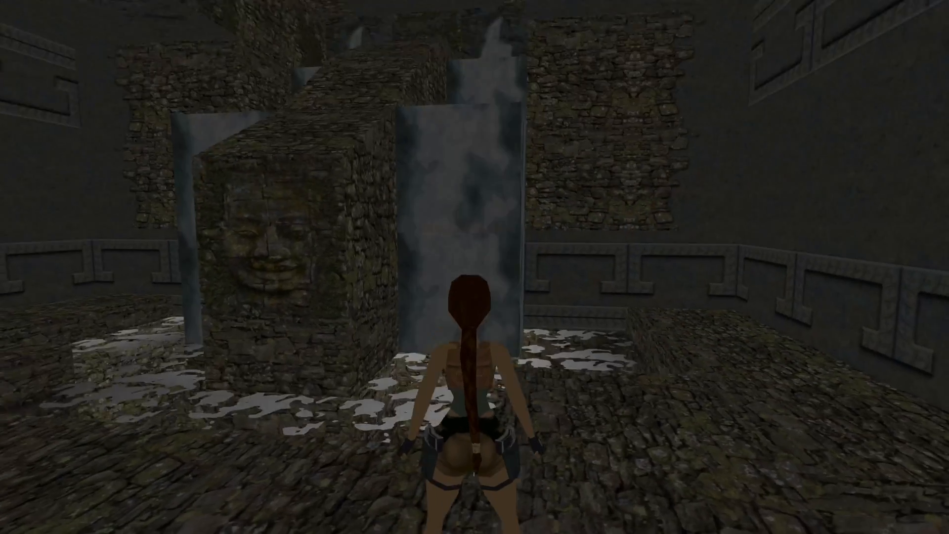
pyautogui.press('Right')
pyautogui.press('Left')
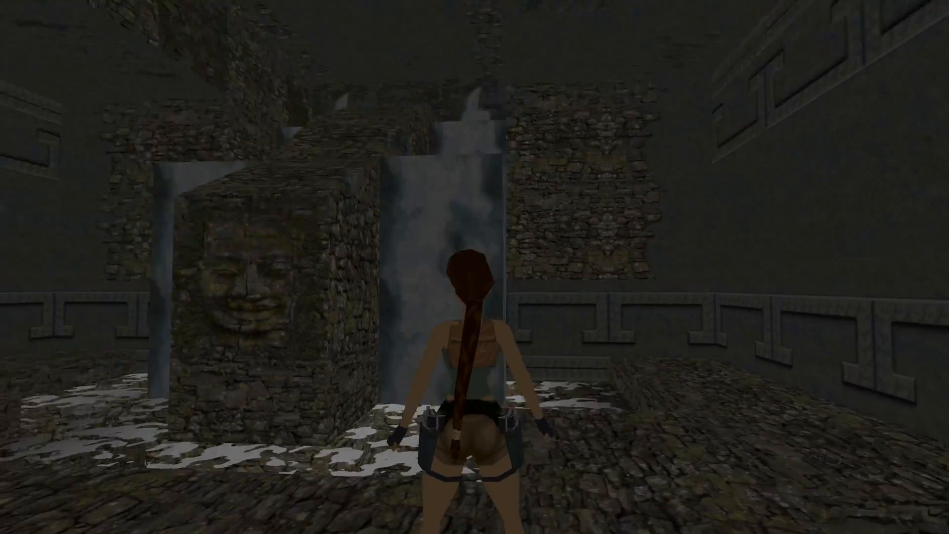
pyautogui.press('Up')
pyautogui.press('Left')
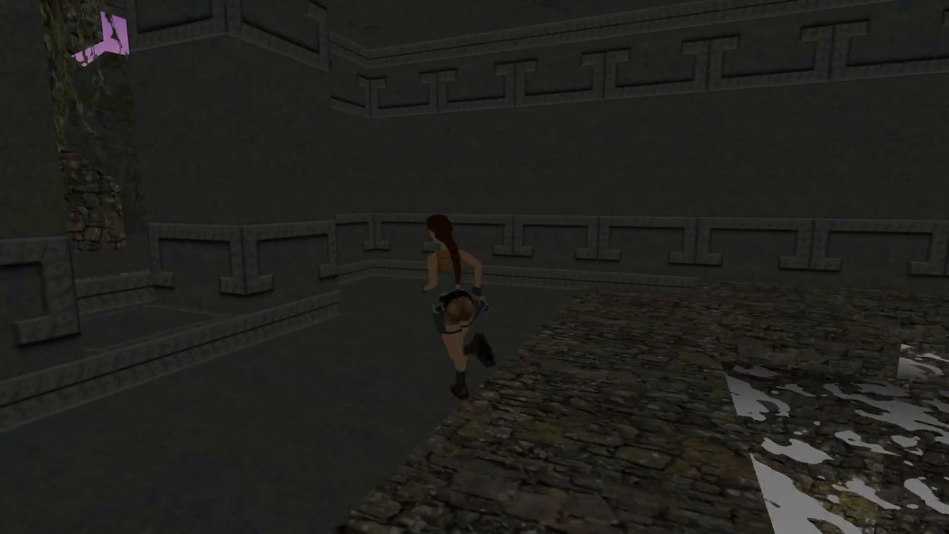
pyautogui.press('alt')
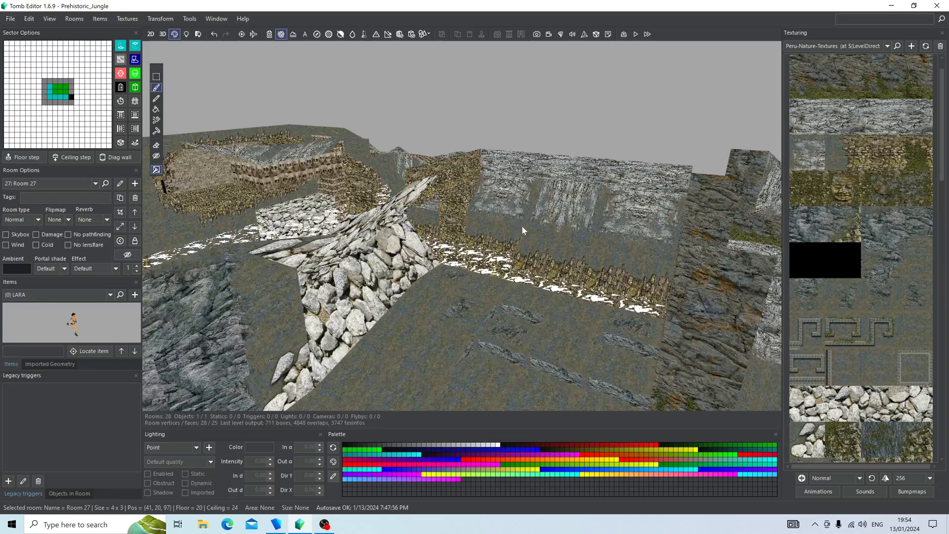
# Fill the untextured triangular sliver in the Waterfall Cave's rock wall with the grey cliff texture sampled from the adjoining face
pyautogui.moveTo(521, 226); pyautogui.dragTo(458, 230, button='right')
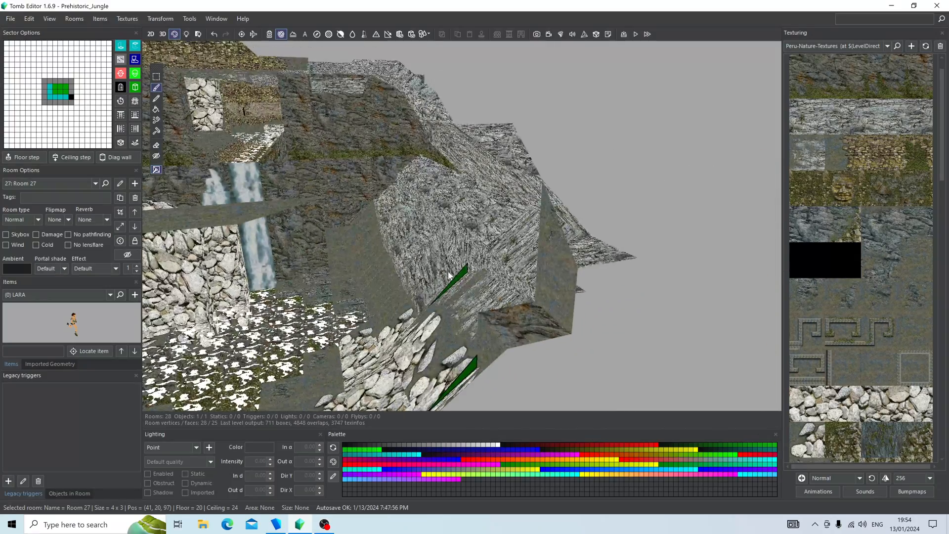
pyautogui.click(448, 270)
pyautogui.keyDown('alt'); pyautogui.click(448, 271); pyautogui.keyUp('alt')
pyautogui.scroll(4, 466, 303)
pyautogui.click(467, 304)
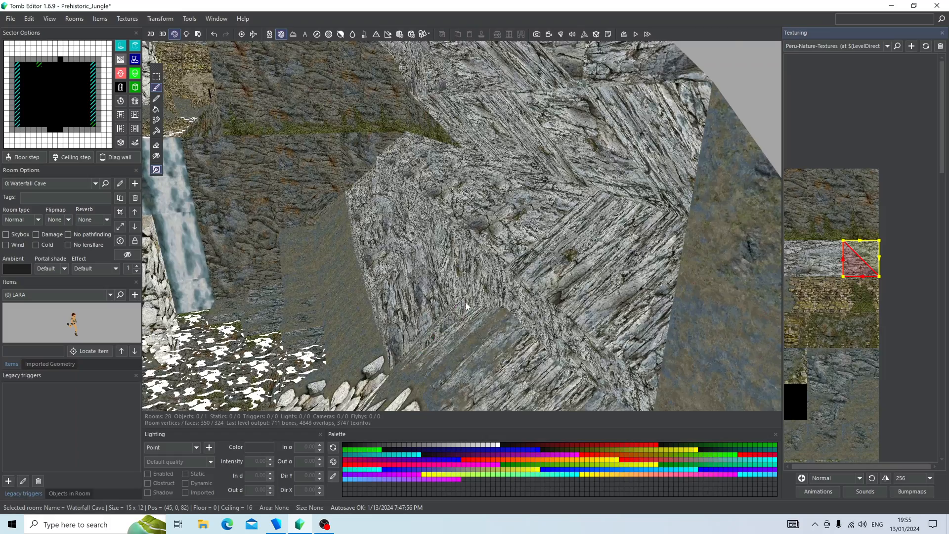
# Texture the remaining bare sliver beside the rubble slope in the Waterfall Cave with the plain grey-brown stone sampled from the wall nearby
pyautogui.moveTo(467, 304); pyautogui.dragTo(390, 307, button='right')
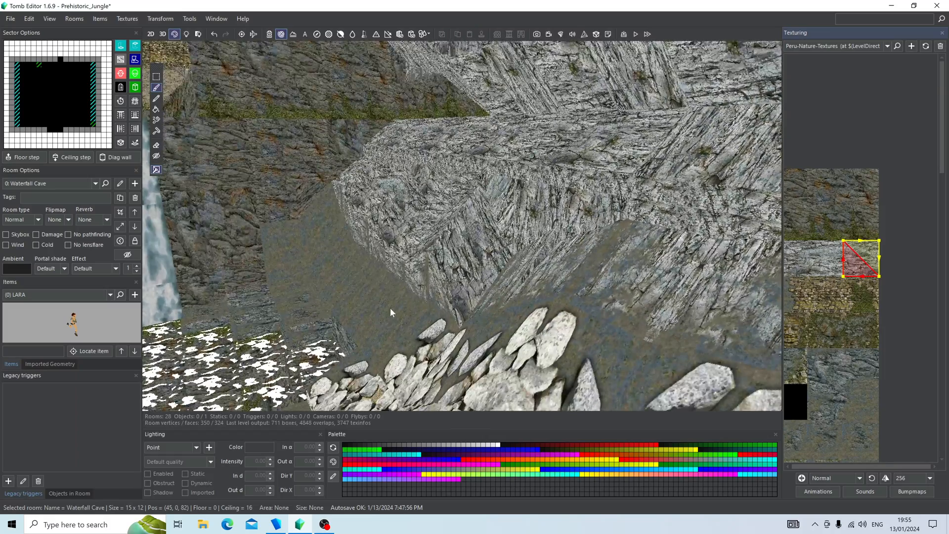
pyautogui.keyDown('alt'); pyautogui.click(390, 308); pyautogui.keyUp('alt')
pyautogui.scroll(-3, 390, 308)
pyautogui.moveTo(588, 312); pyautogui.dragTo(587, 315, button='right')
pyautogui.click(587, 316)
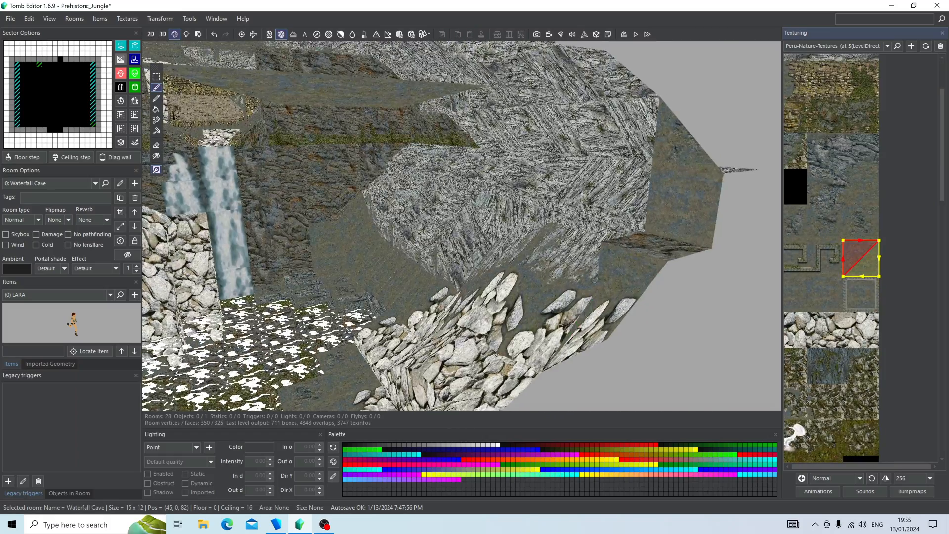
# Texture the wall faces around the opening below OutdoorJungleBridge's rubble slope with the blue-grey cliff rock sampled from the adjoining face
pyautogui.moveTo(420, 316); pyautogui.dragTo(473, 245, button='right')
pyautogui.doubleClick(473, 245)
pyautogui.keyDown('alt'); pyautogui.click(473, 252); pyautogui.keyUp('alt')
pyautogui.click(434, 257)
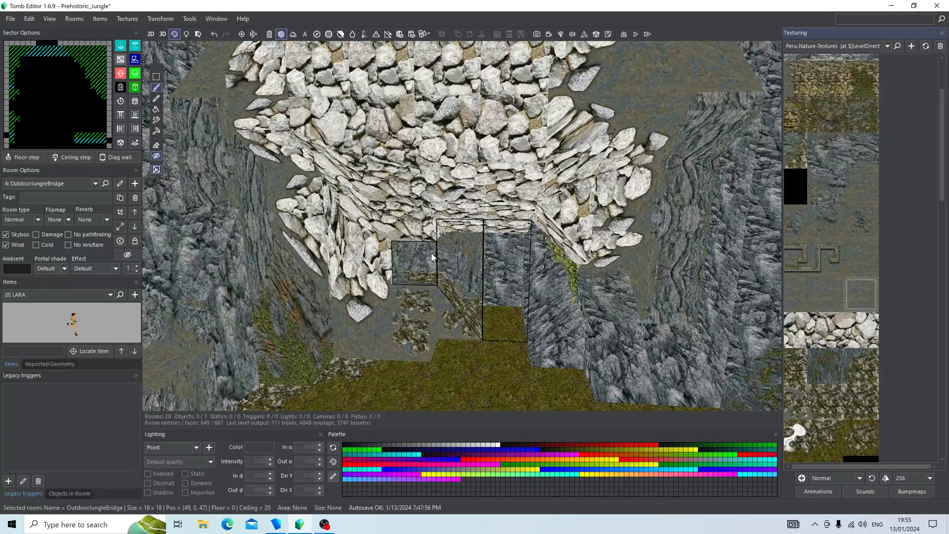
pyautogui.click(545, 280)
pyautogui.moveTo(521, 299); pyautogui.dragTo(478, 309, button='right')
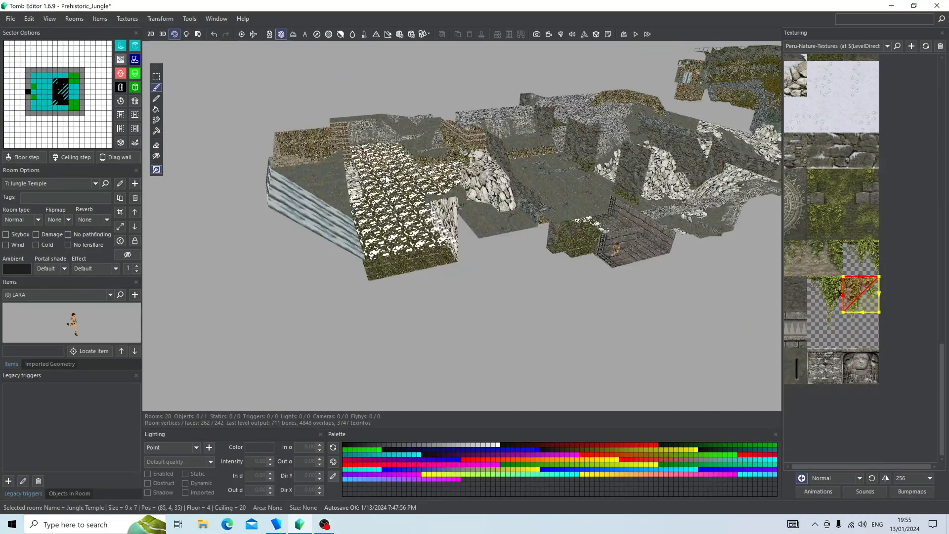
# Examine the overall layout of the connected rooms around the CogDiversion Pool and the stone room containing Lara
pyautogui.doubleClick(413, 218)
pyautogui.moveTo(413, 218); pyautogui.dragTo(439, 226, button='right')
pyautogui.moveTo(505, 263); pyautogui.dragTo(418, 193, button='right')
pyautogui.moveTo(462, 302); pyautogui.dragTo(477, 135, button='right')
pyautogui.moveTo(445, 89); pyautogui.dragTo(388, 283, button='right')
pyautogui.scroll(-4, 492, 256)
pyautogui.scroll(-6, 444, 265)
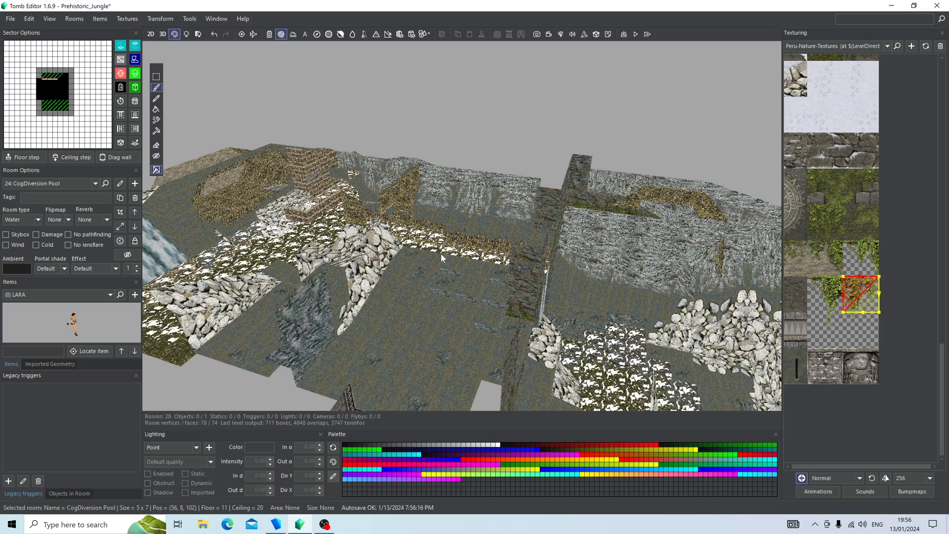
pyautogui.moveTo(440, 253); pyautogui.dragTo(381, 296, button='right')
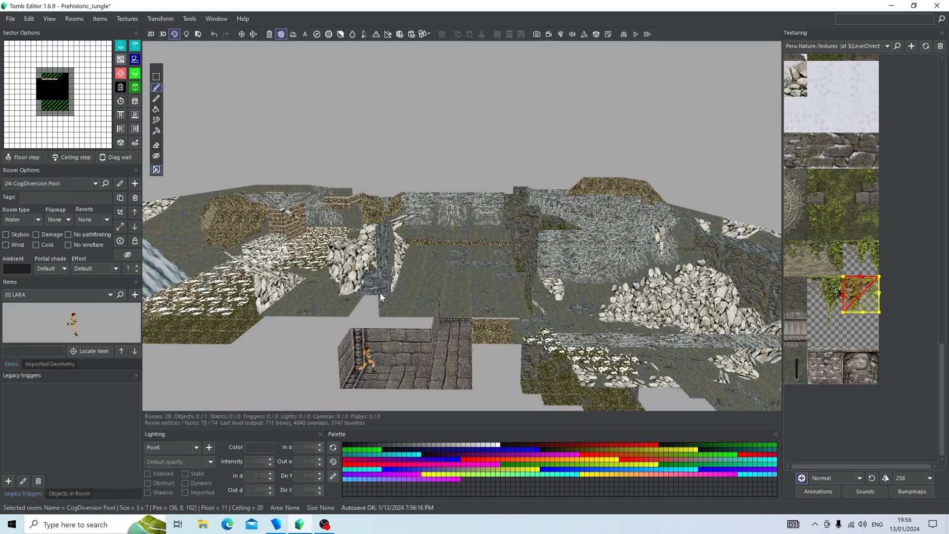
pyautogui.moveTo(379, 292); pyautogui.dragTo(405, 297, button='right')
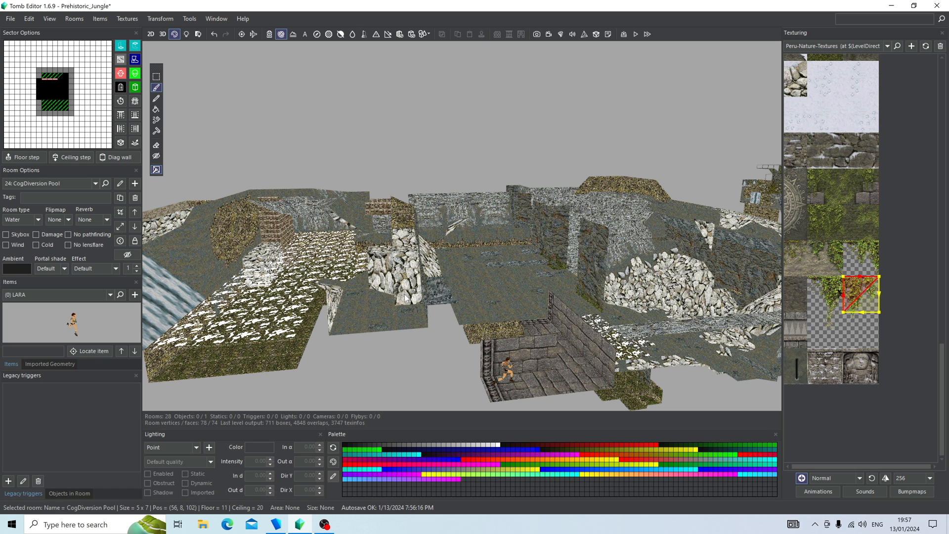
pyautogui.moveTo(479, 297); pyautogui.dragTo(503, 294, button='right')
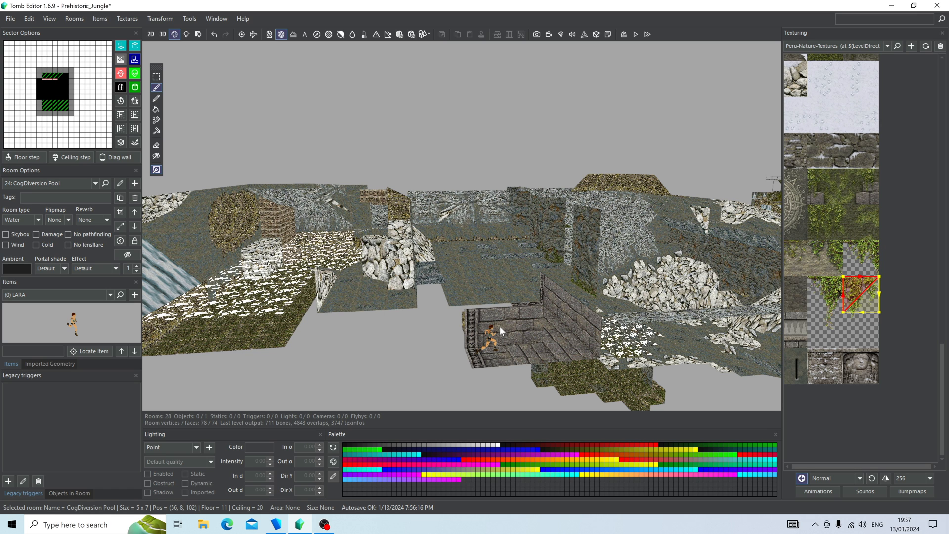
pyautogui.scroll(-3, 499, 326)
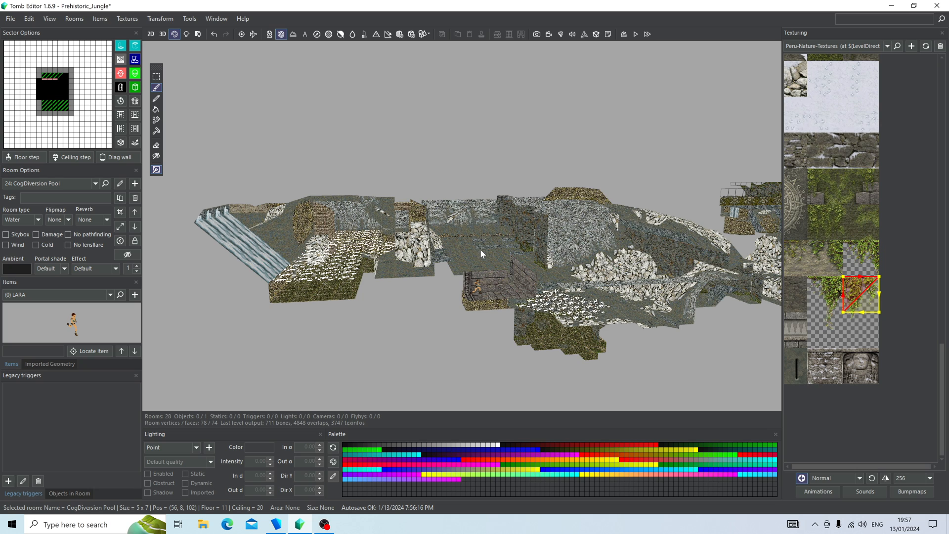